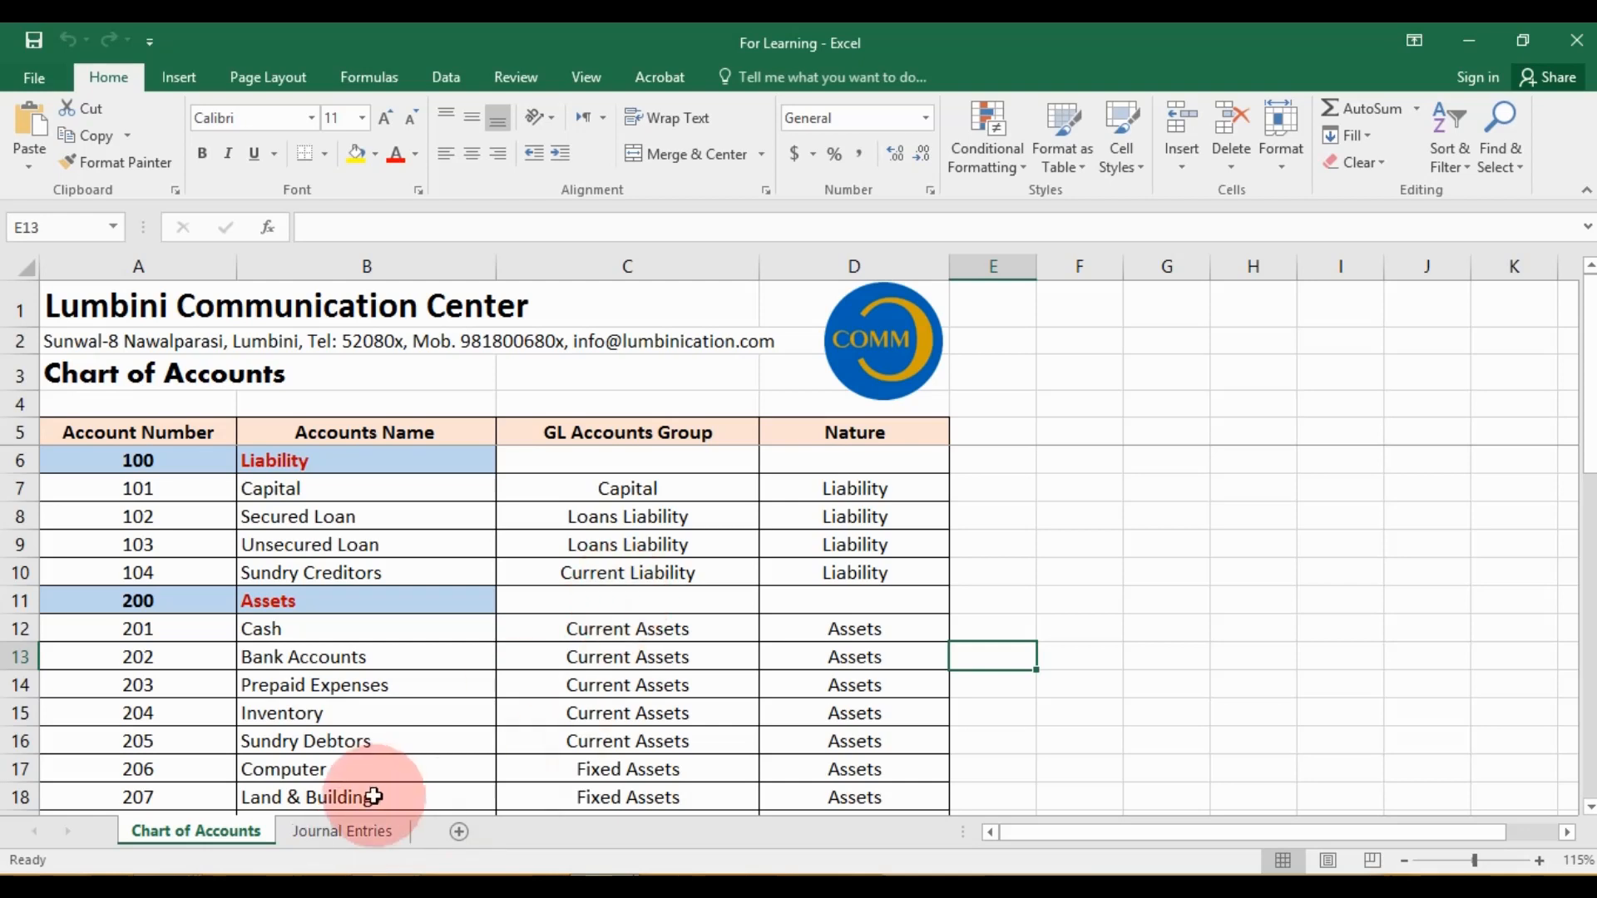
Review the Journal Entries sheet and the full account list in the Chart of Accounts sheet
click(345, 832)
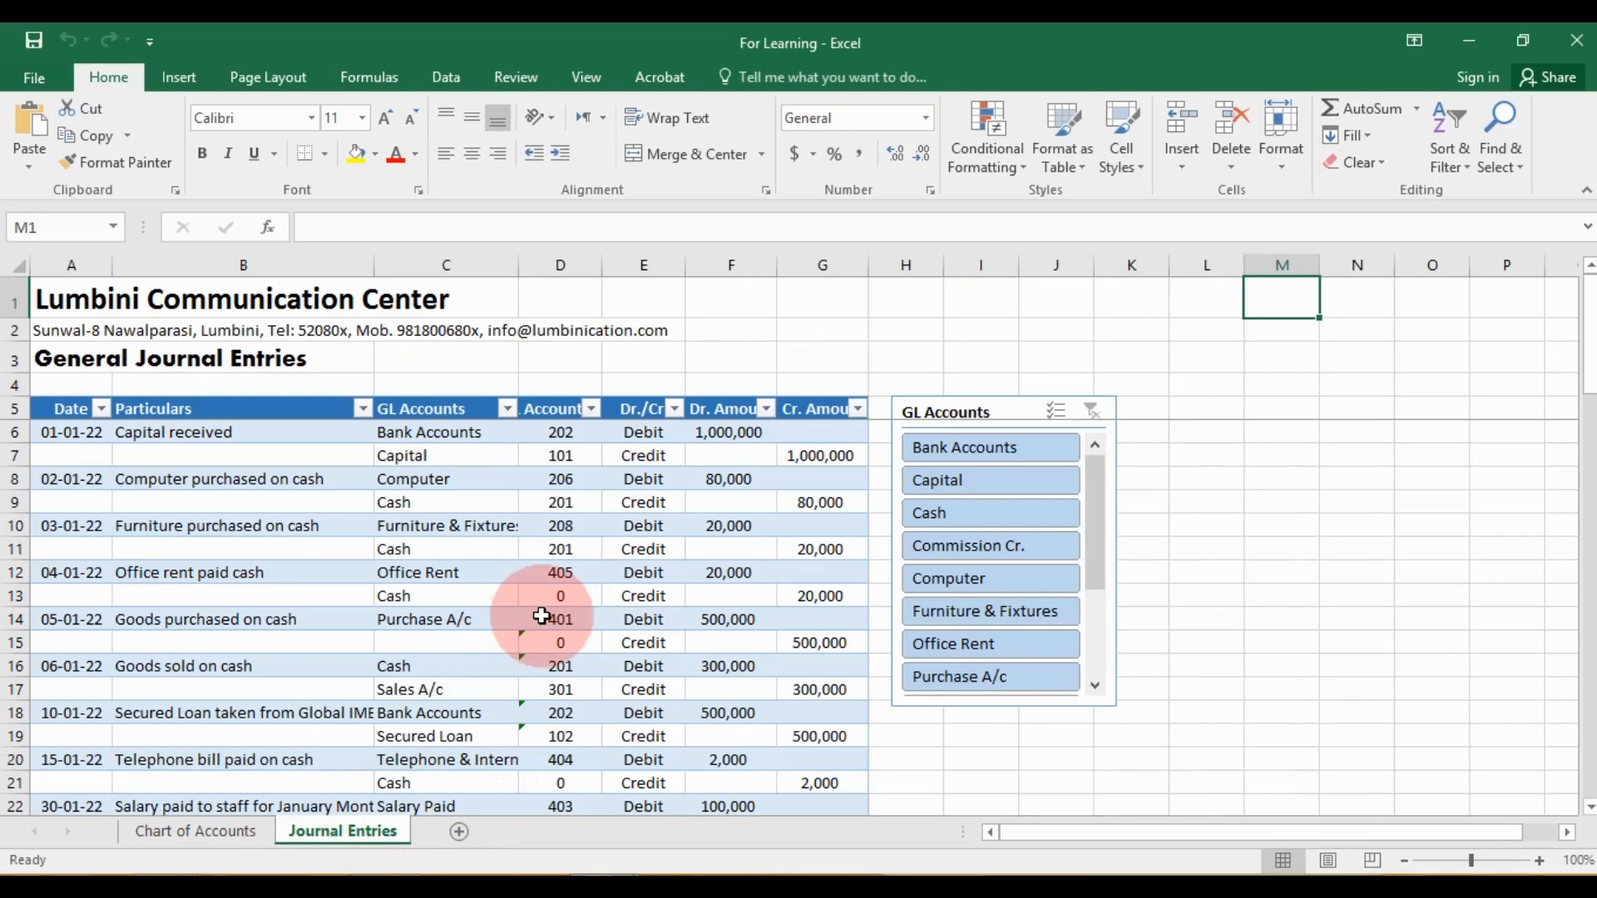
click(251, 831)
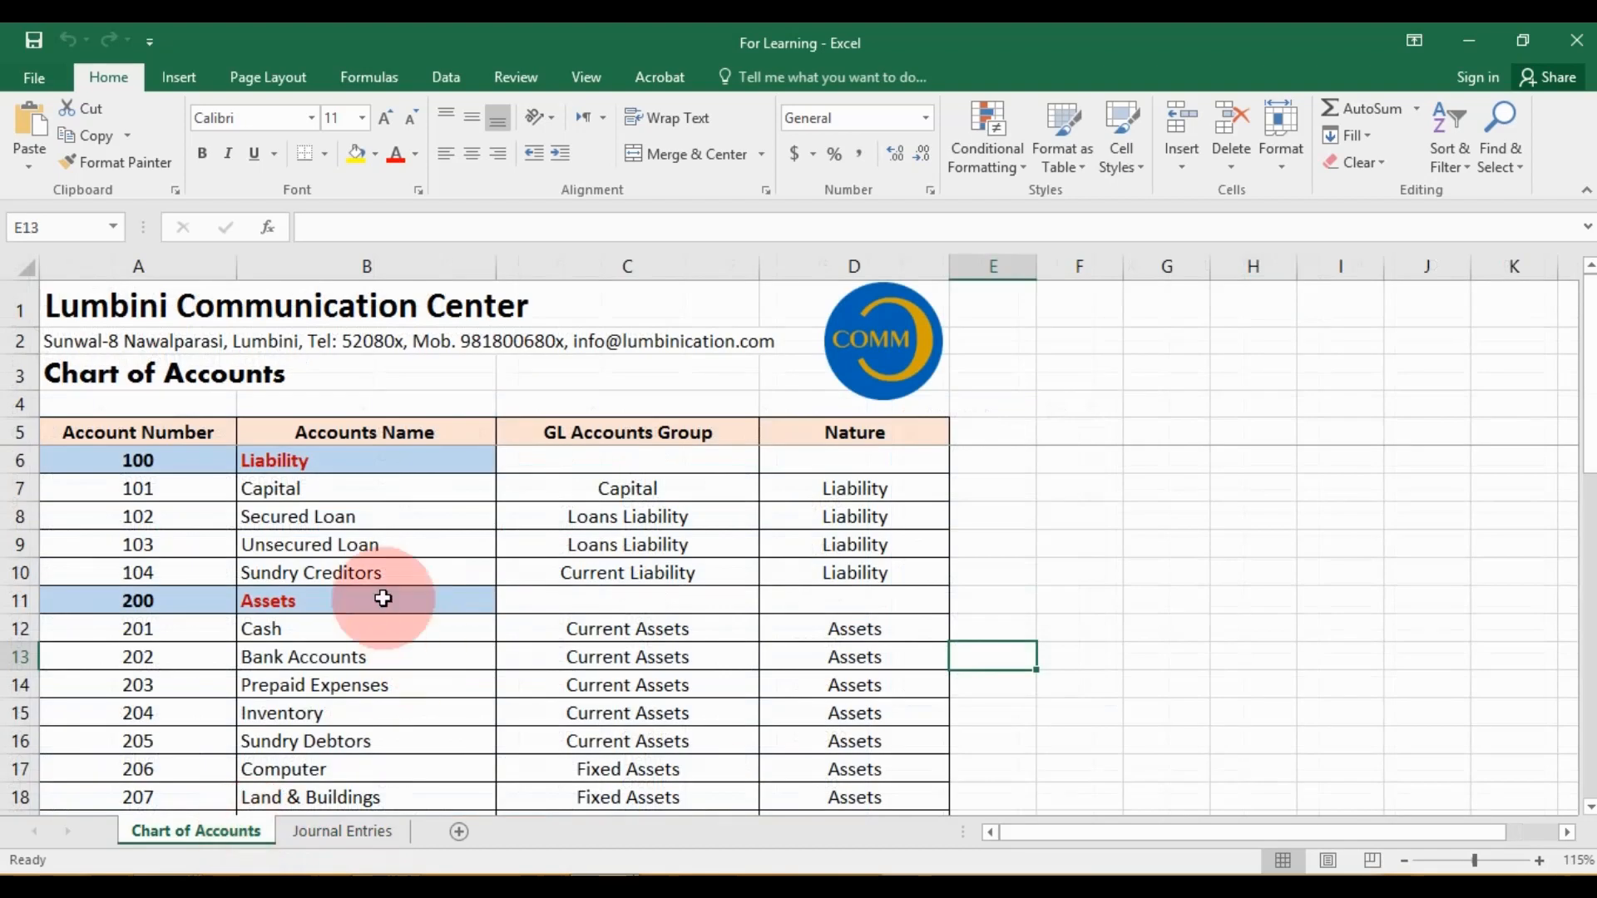
scroll(341, 463, down, 8)
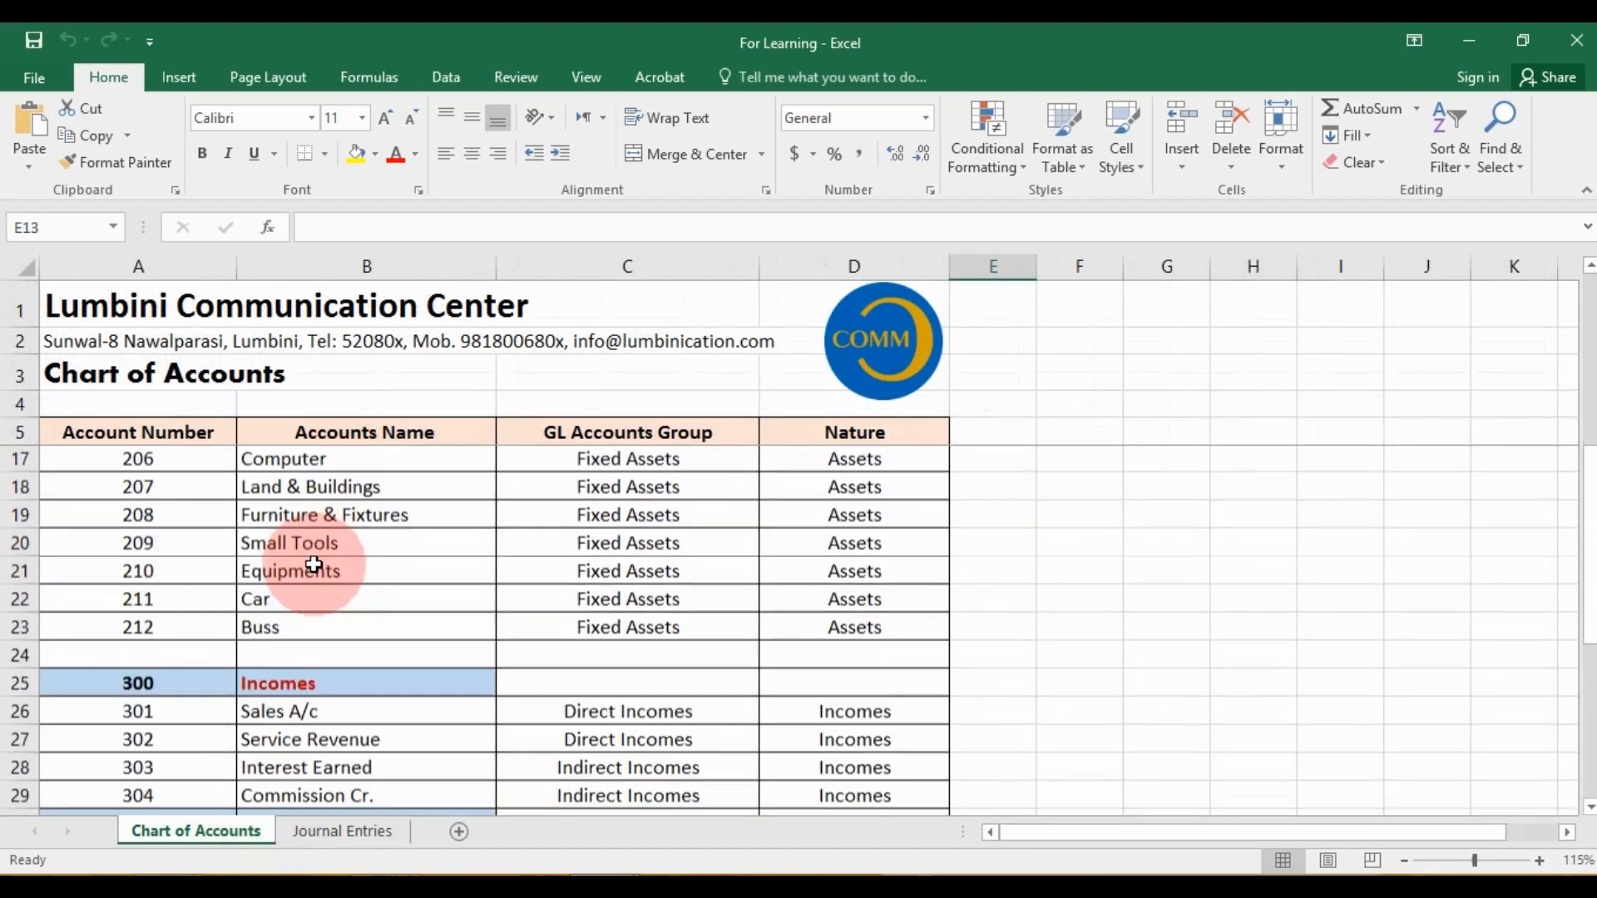
scroll(314, 567, down, 1)
scroll(316, 566, up, 8)
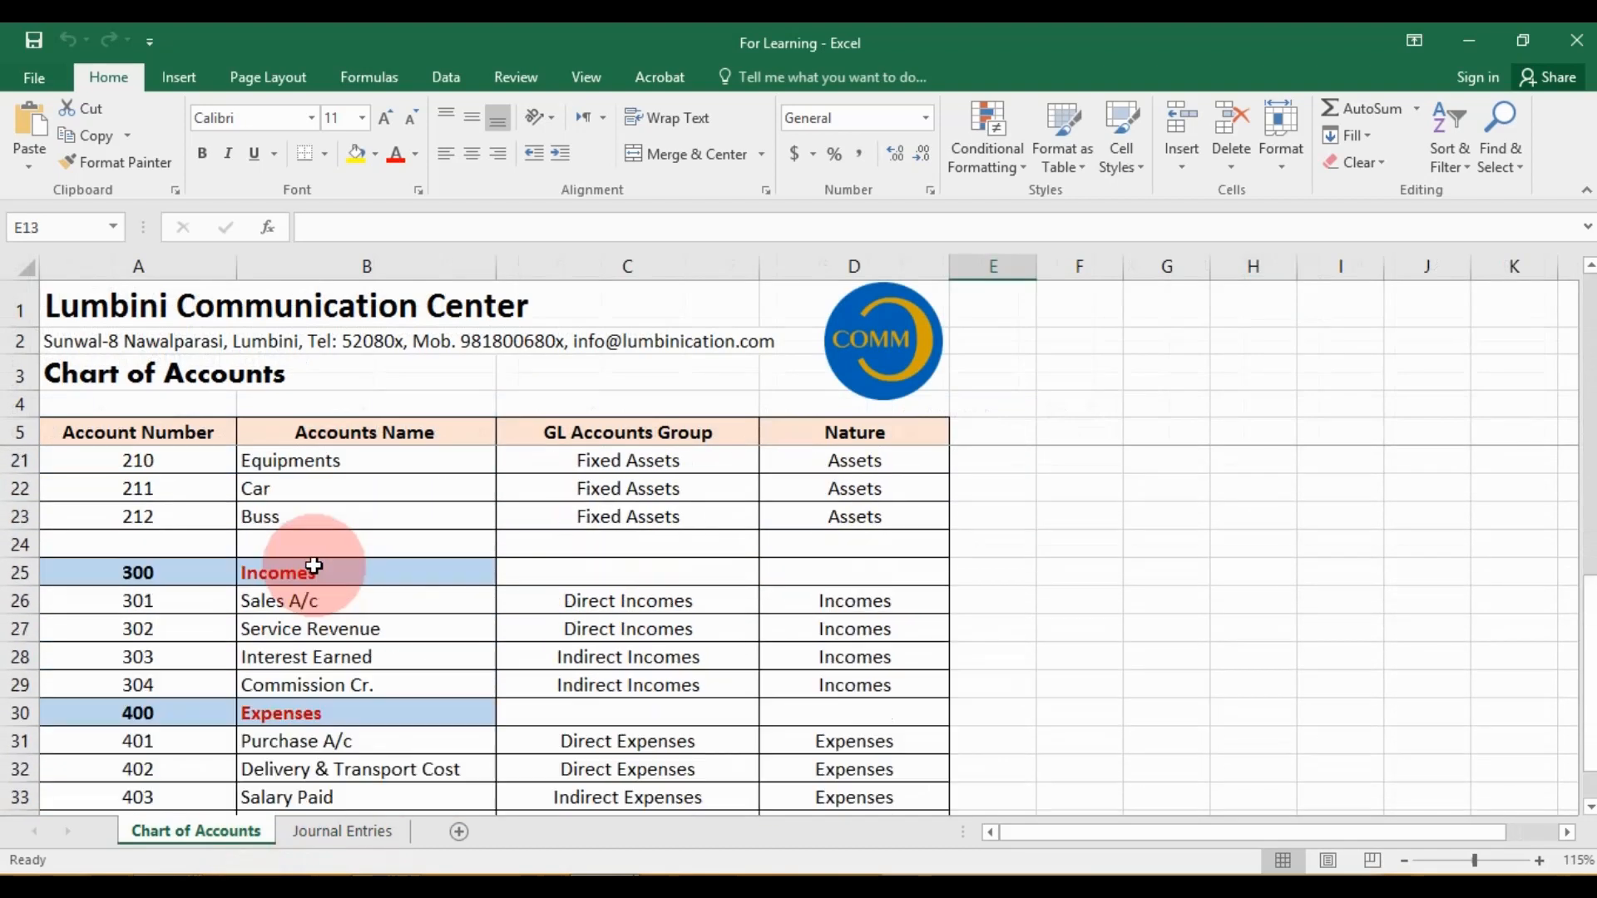
scroll(321, 566, up, 1)
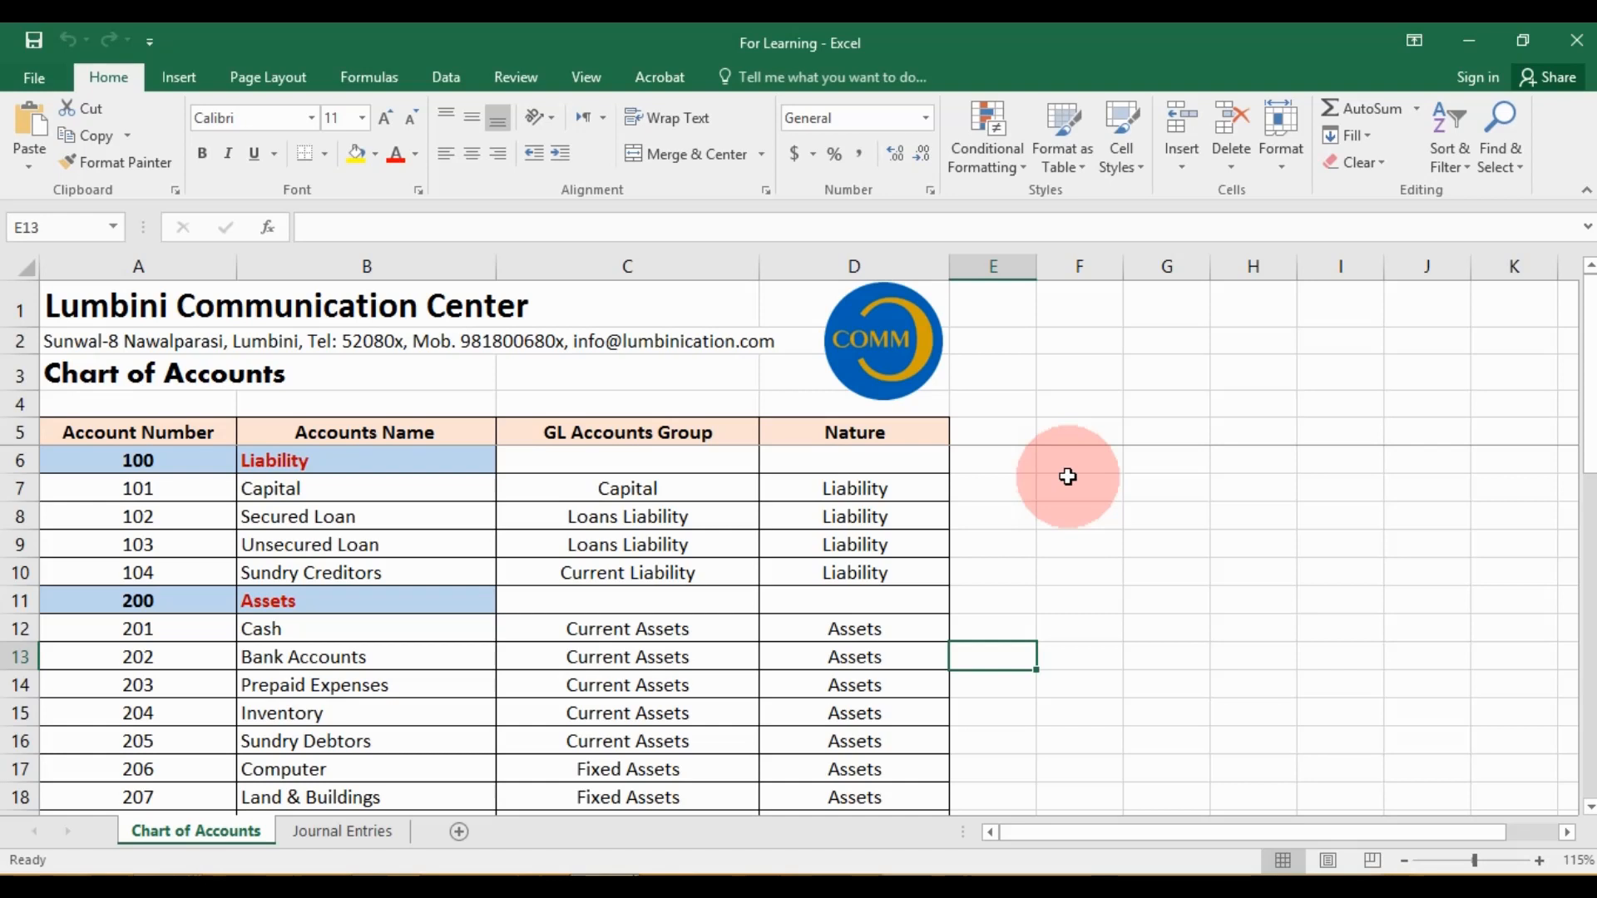
Create a copy of the Chart of Accounts sheet at the end of the For Learning.xlsx workbook
right_click(227, 834)
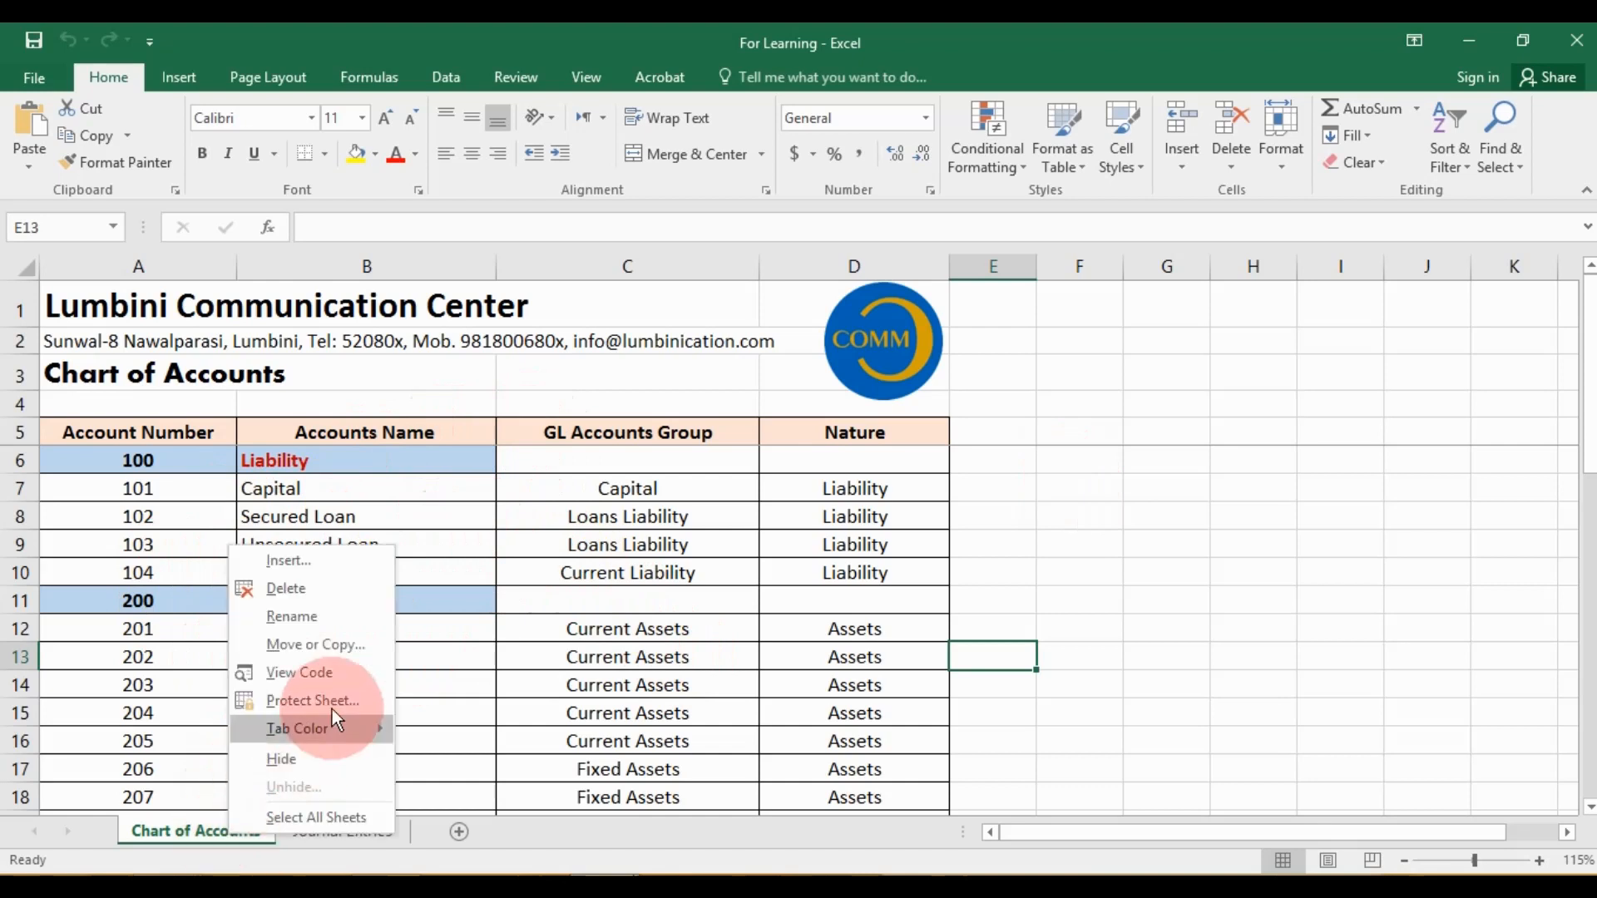
click(332, 644)
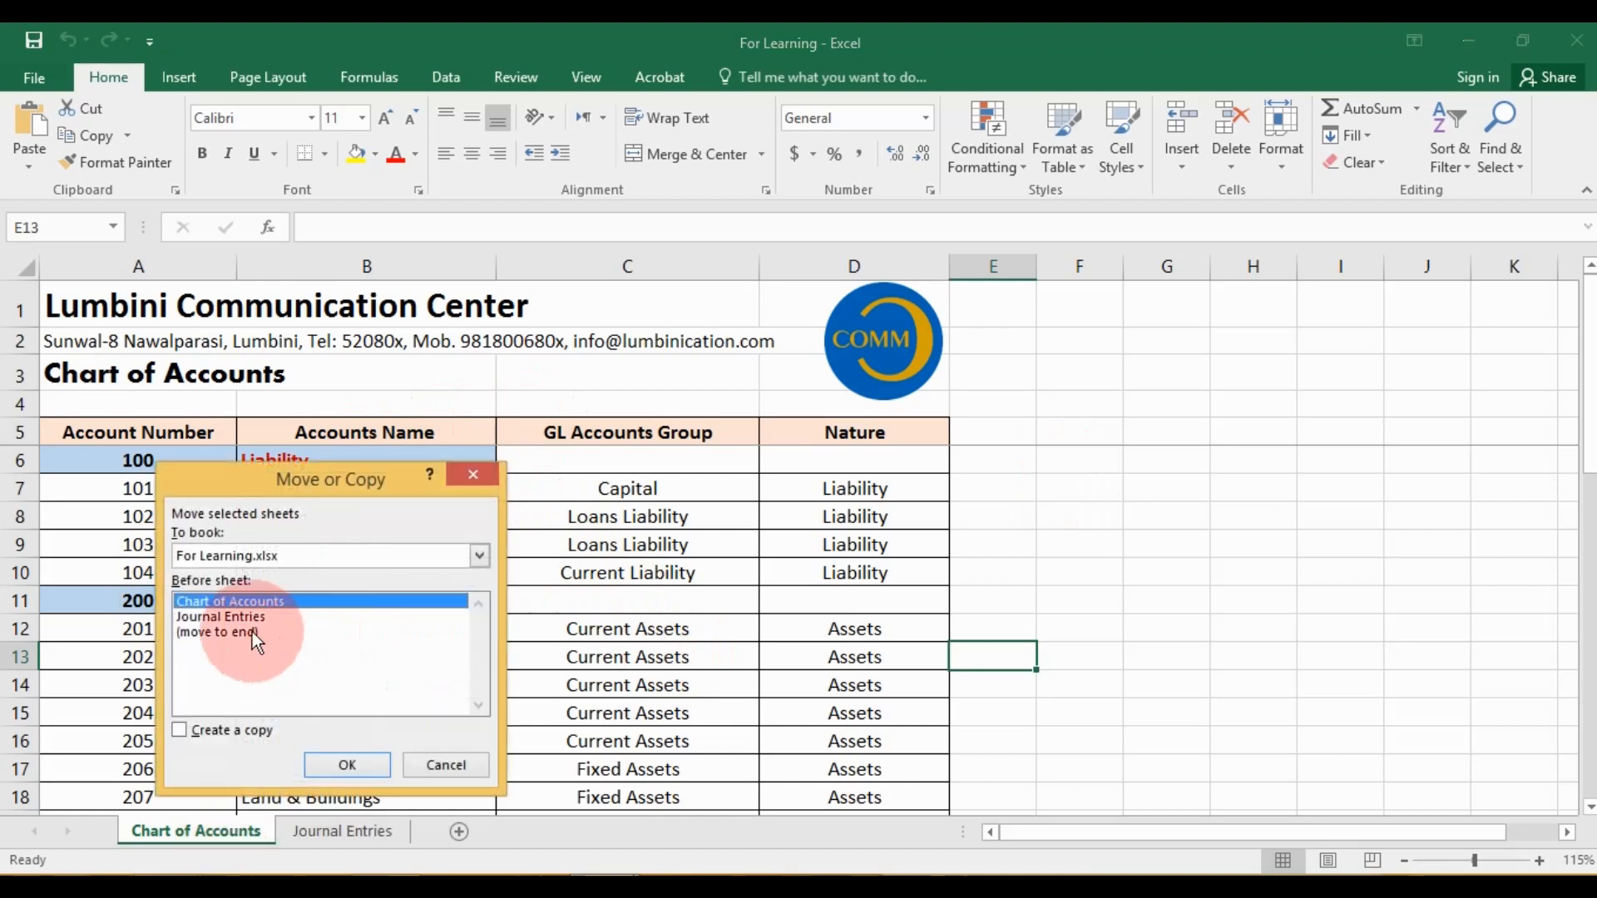
click(252, 632)
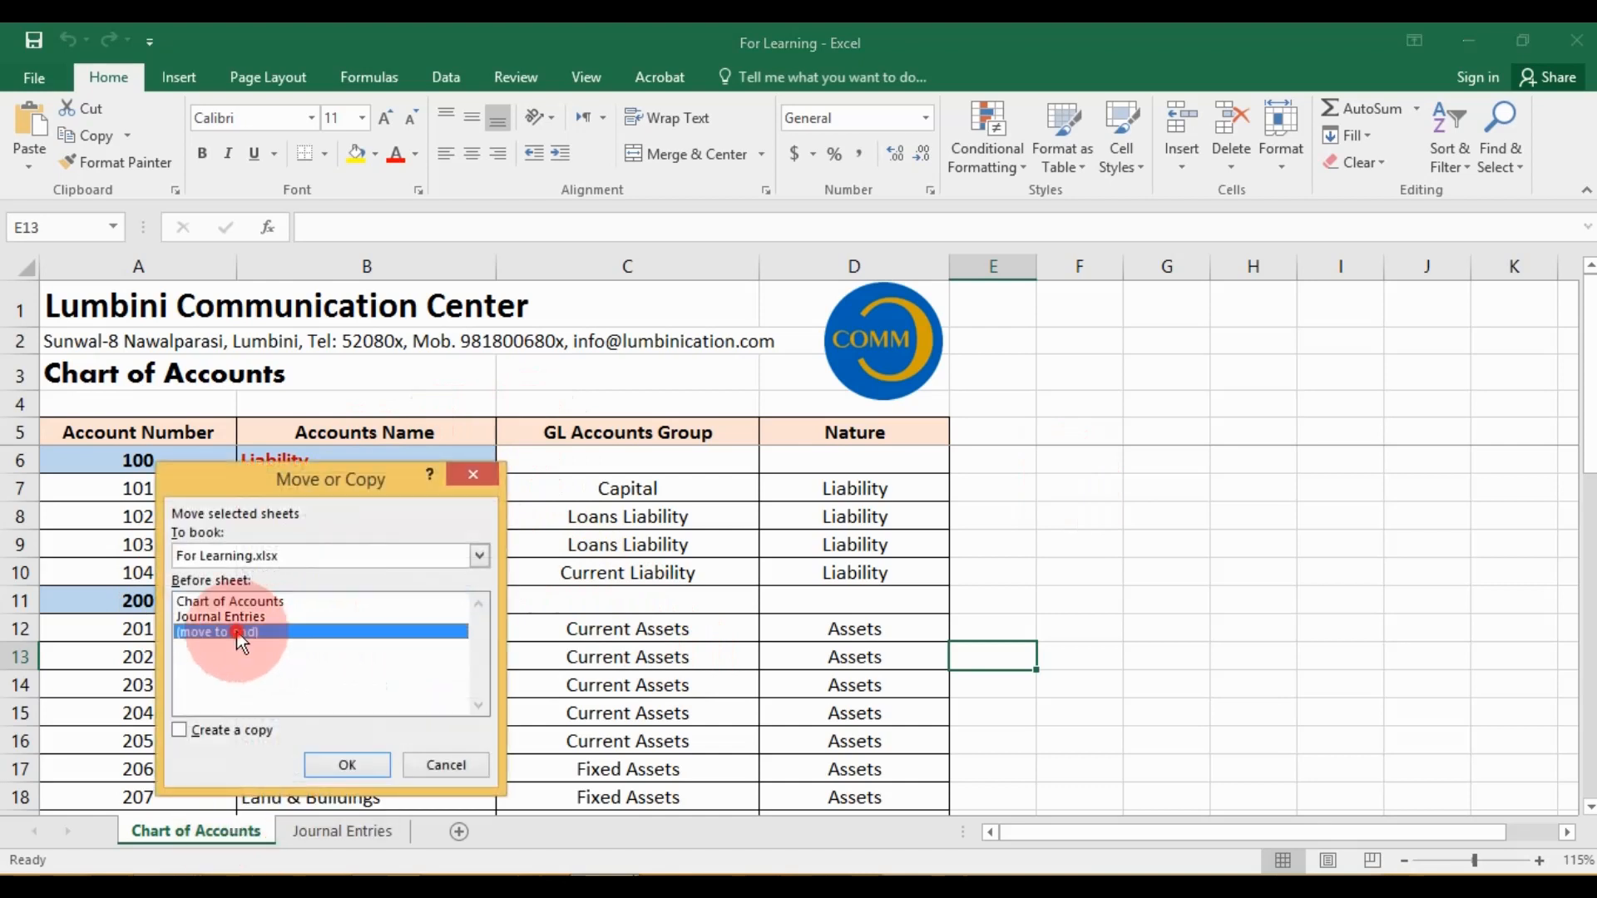
click(181, 731)
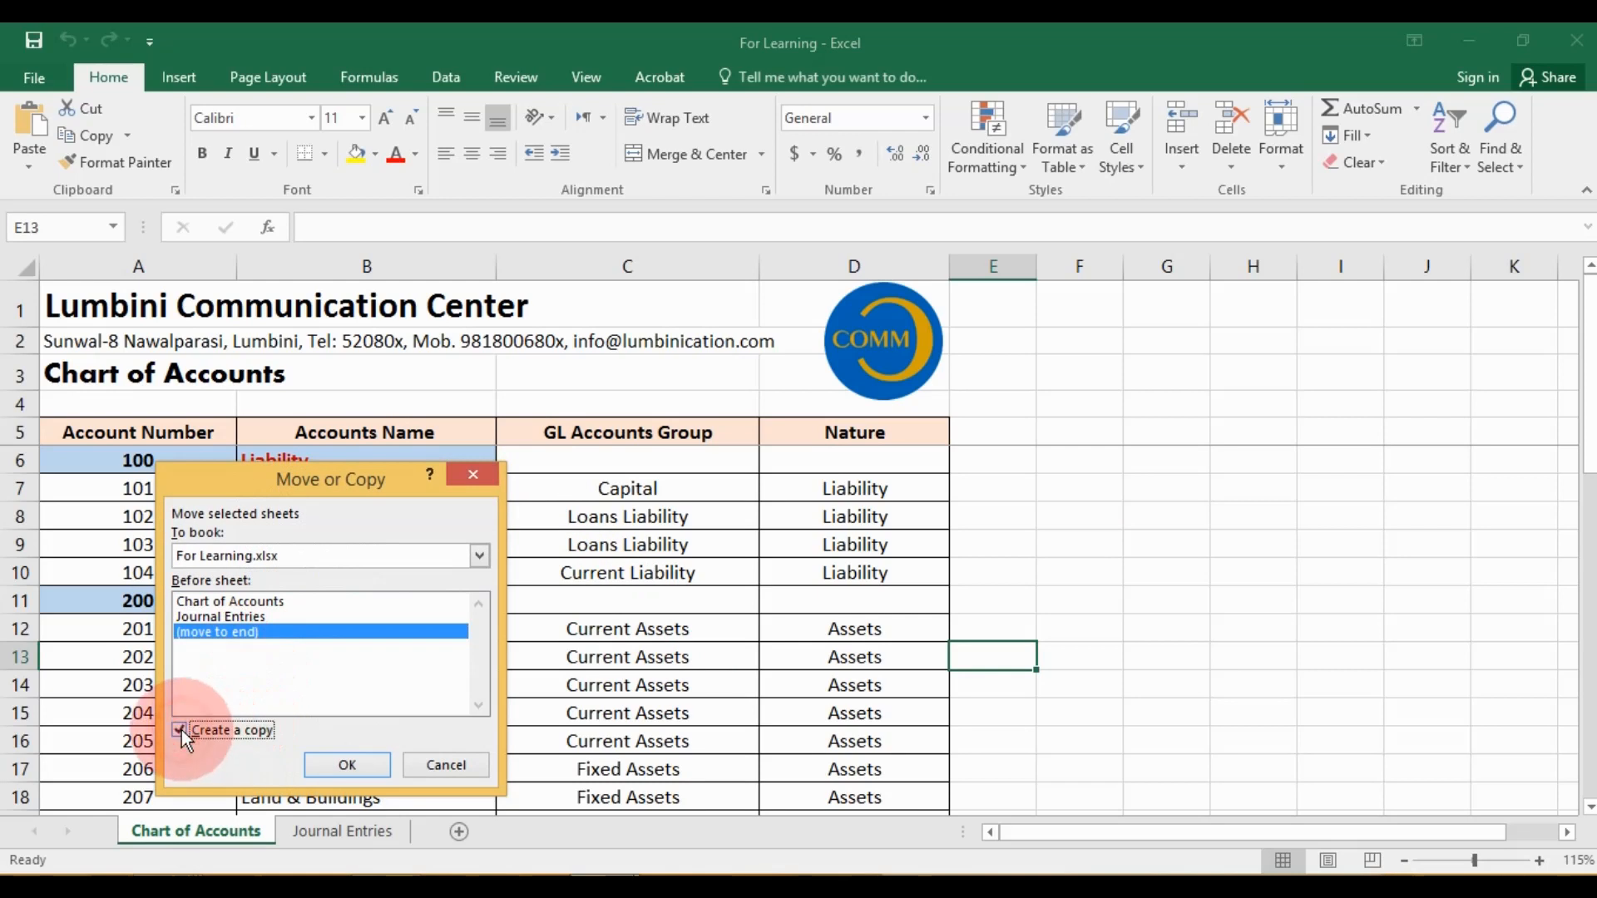
click(356, 762)
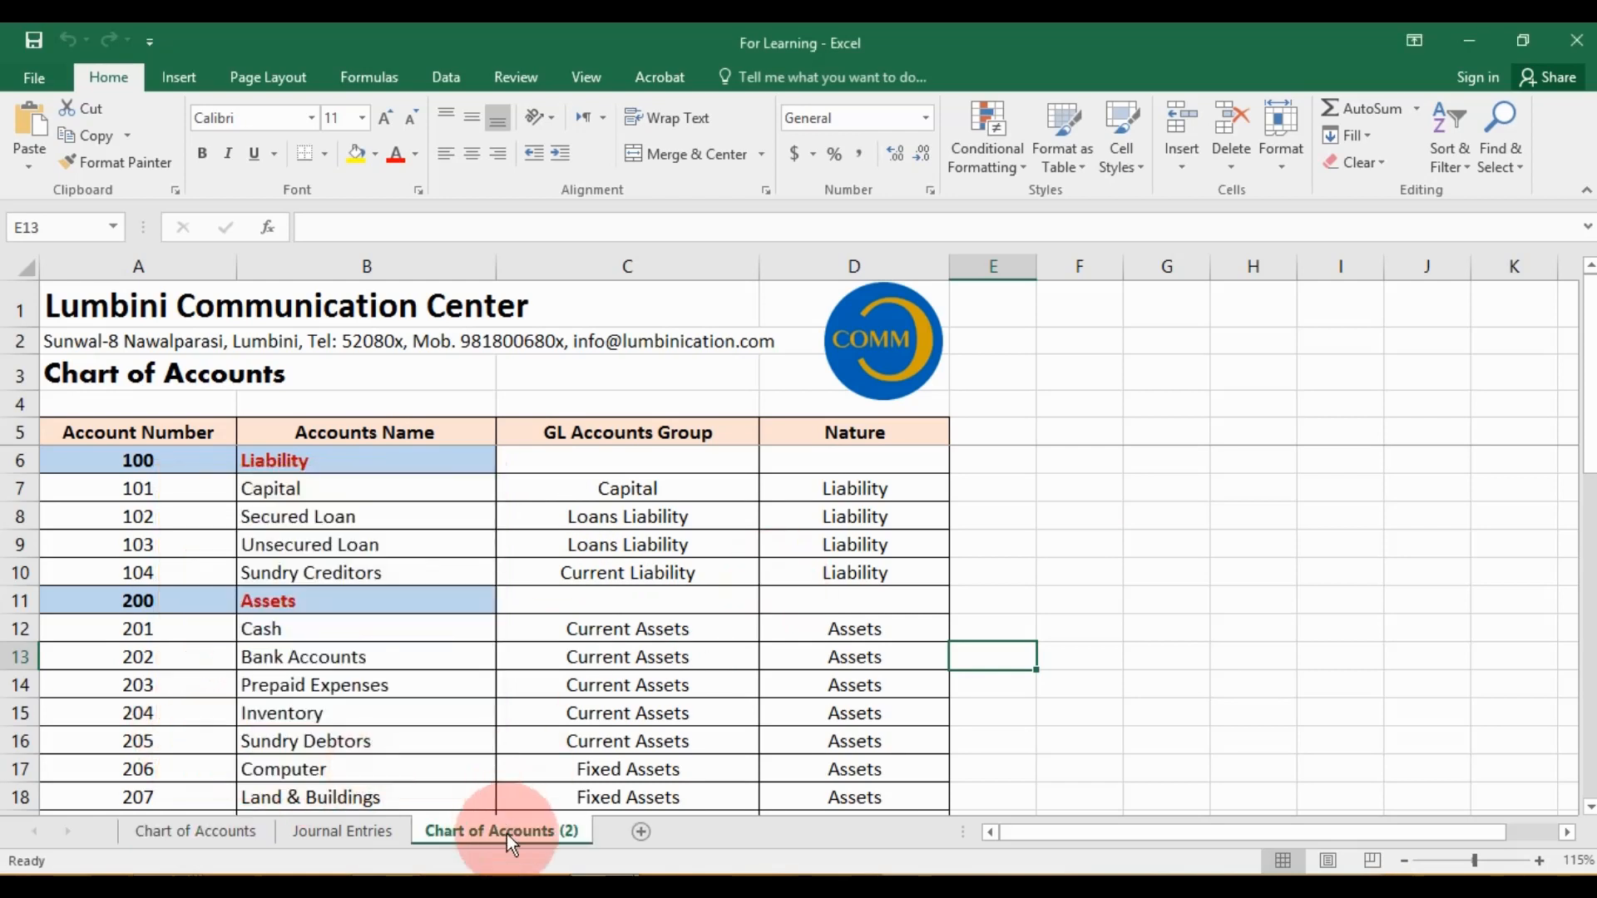
Rename the copied Chart of Accounts sheet as Trial Balance
double_click(506, 832)
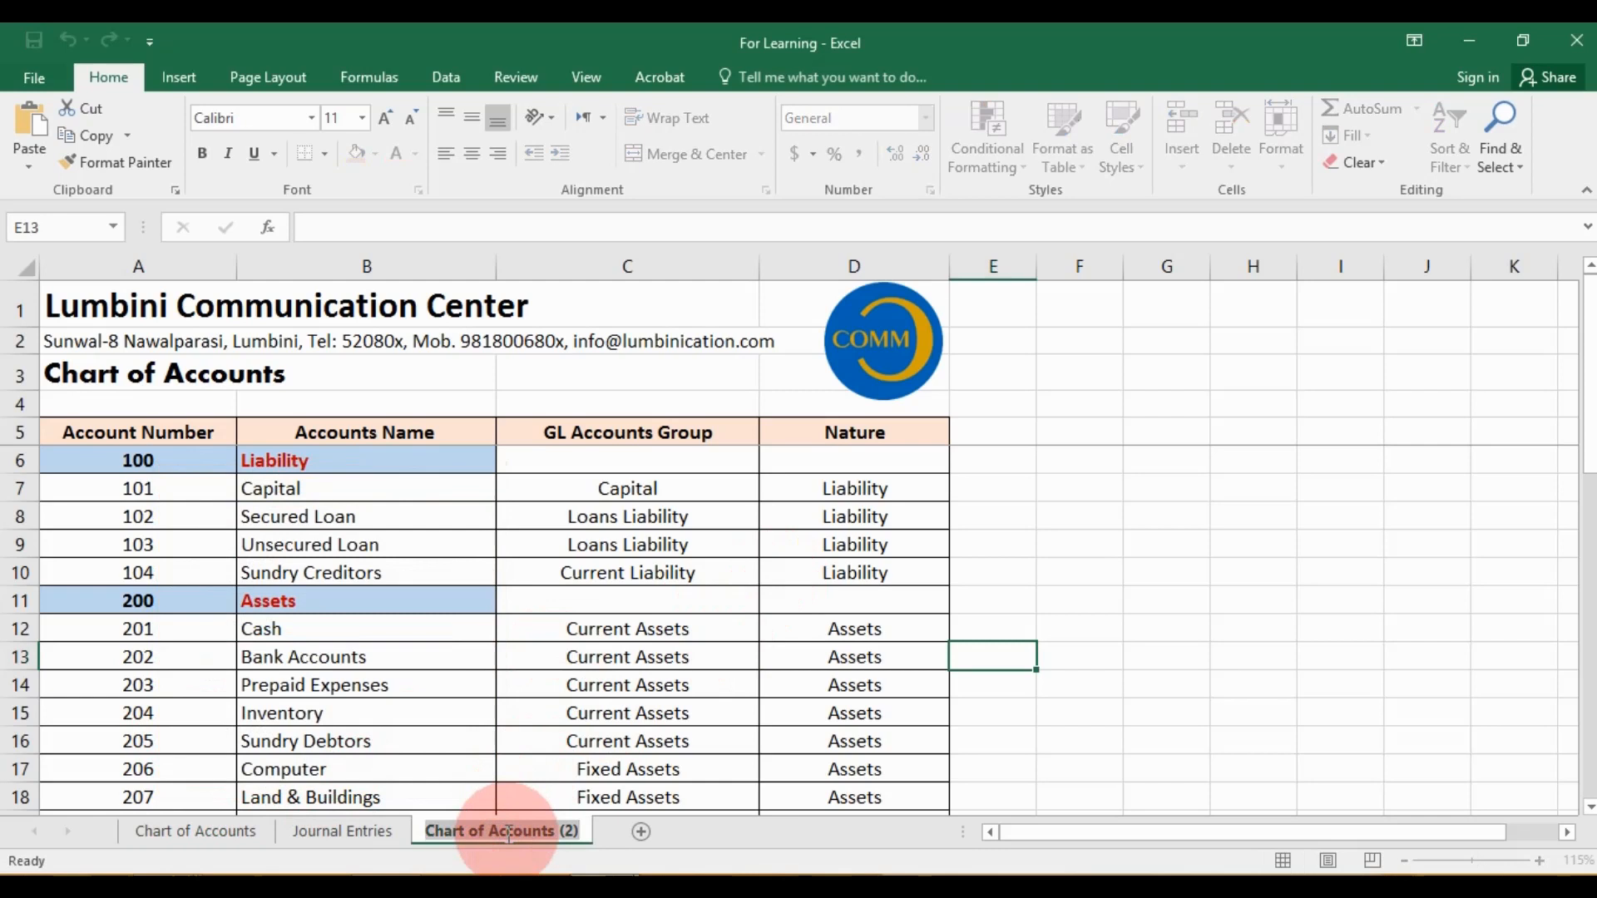
text(Trial )
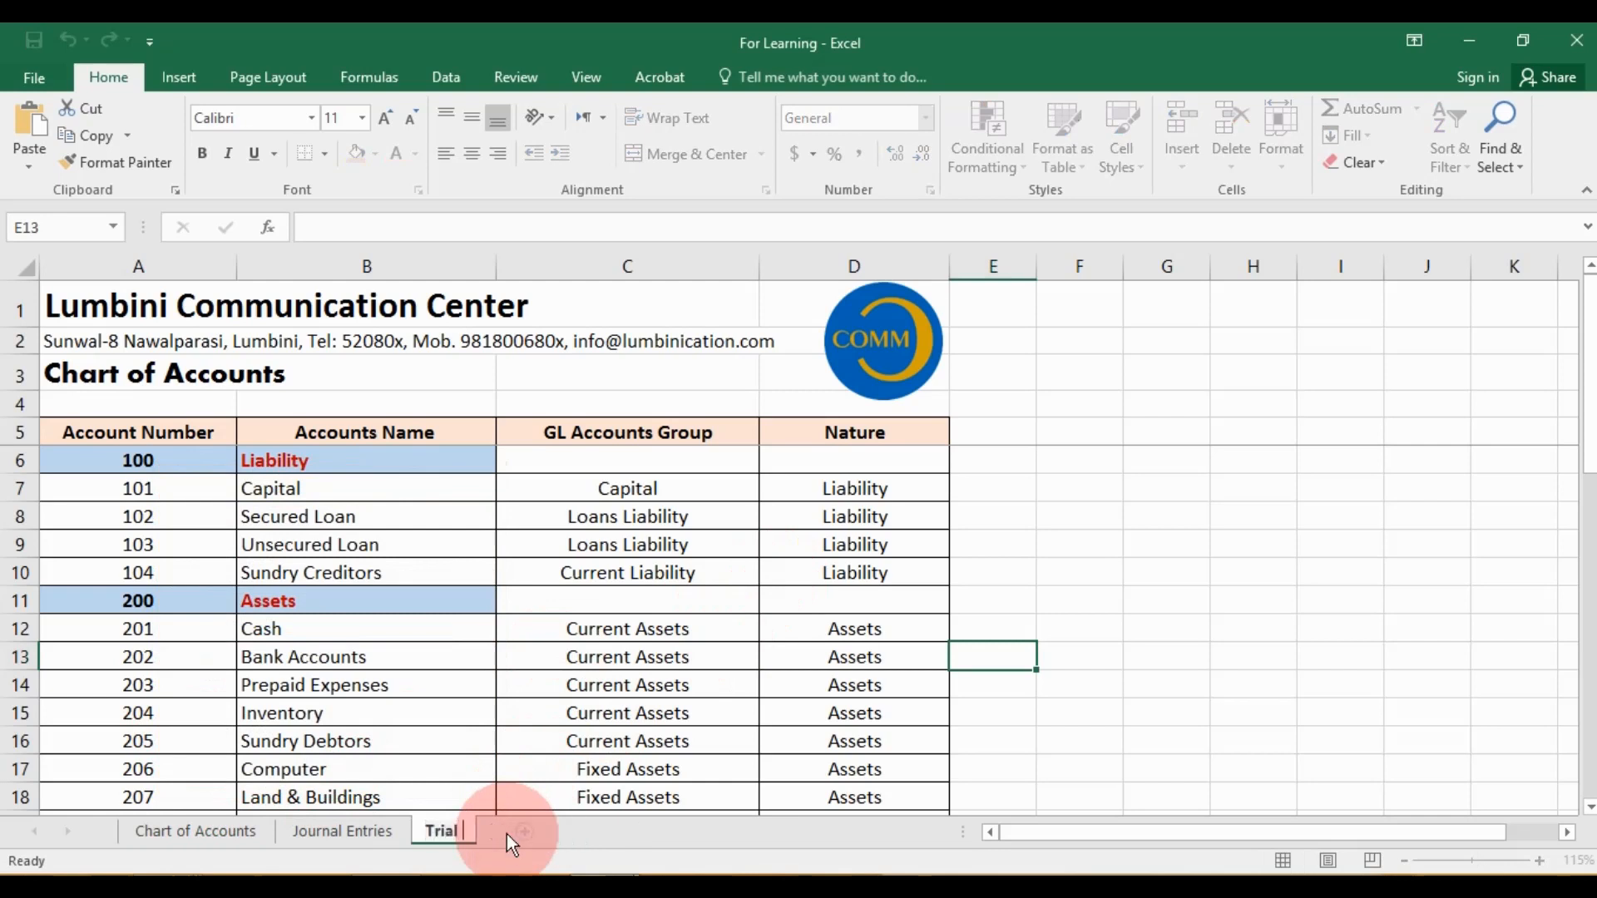
text(Balance)
key(Return)
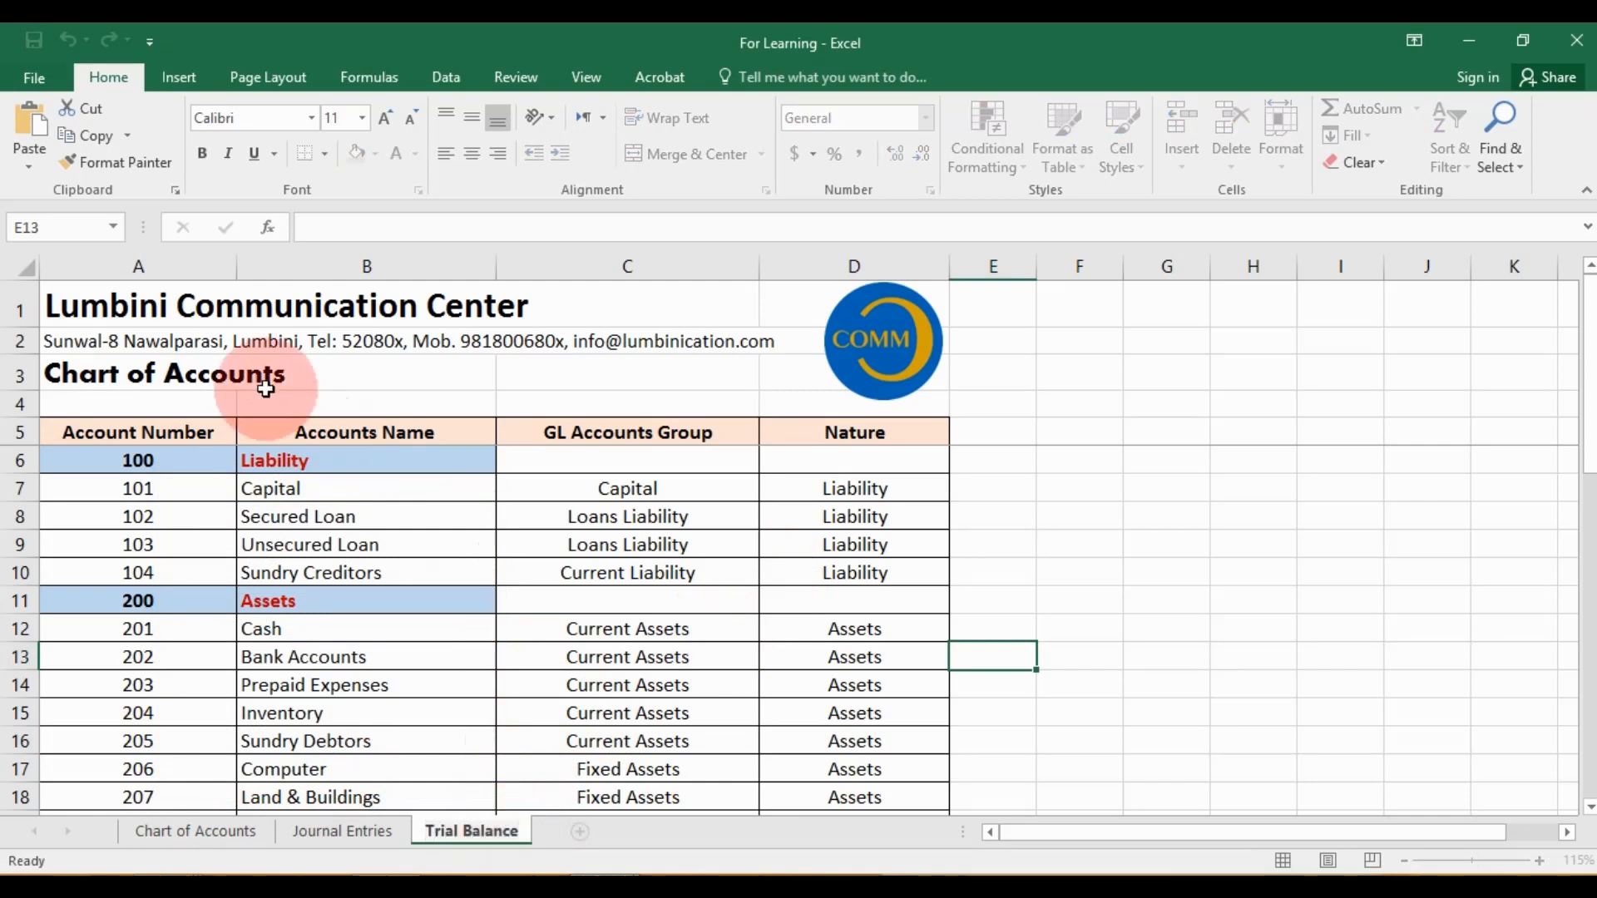
Replace the sheet title in cell A3 with "Trial Balance"
click(257, 366)
click(133, 379)
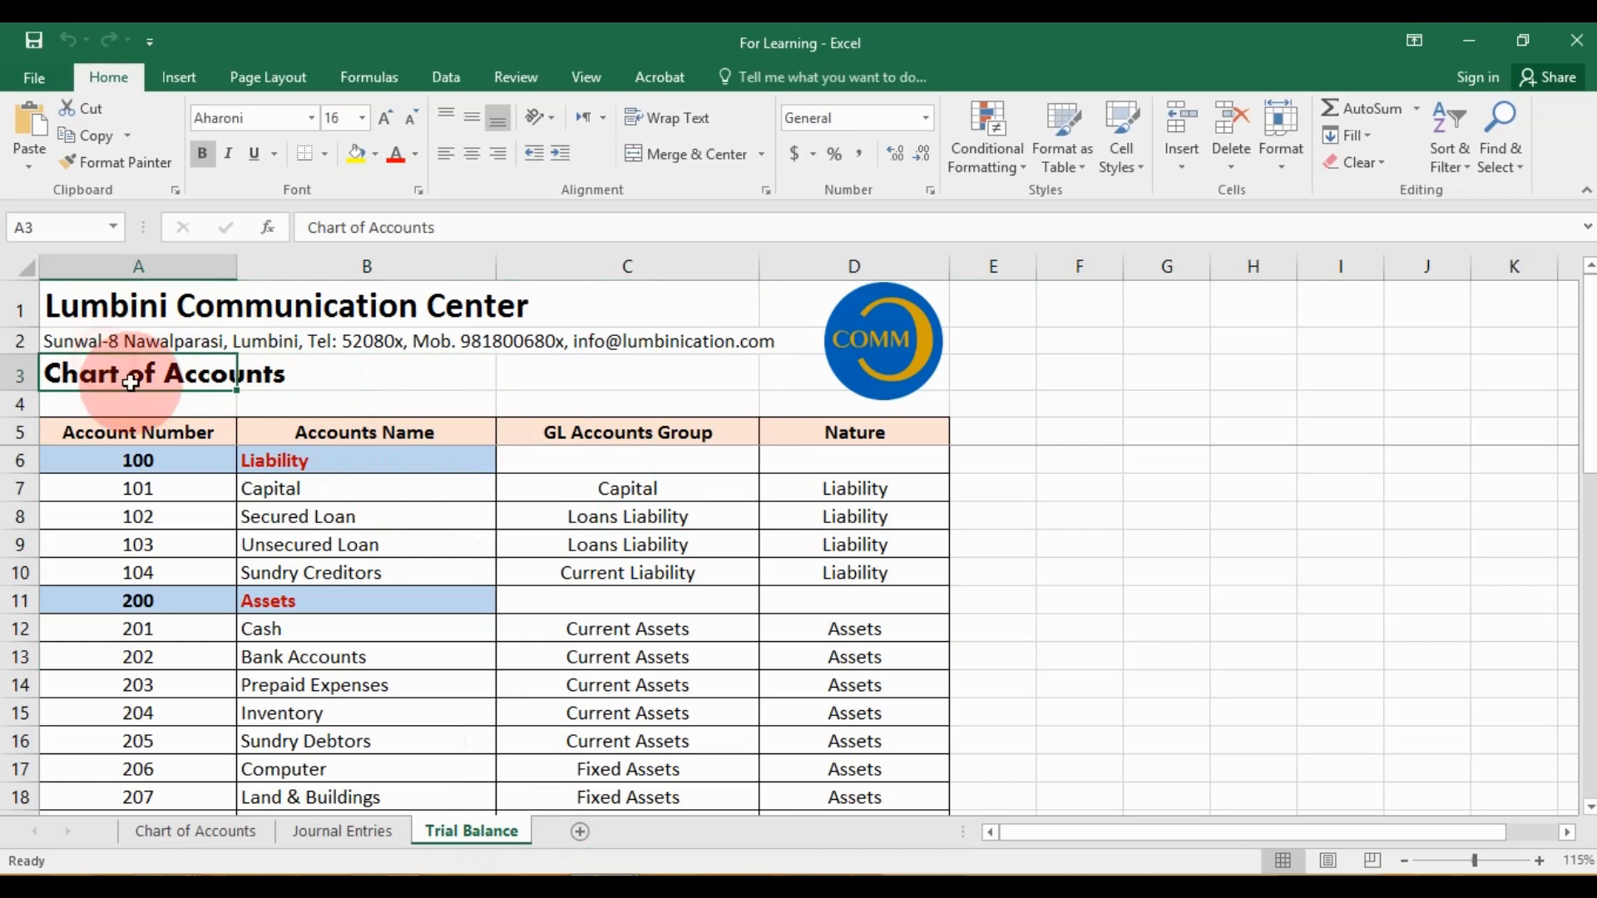
text(Trial Balance)
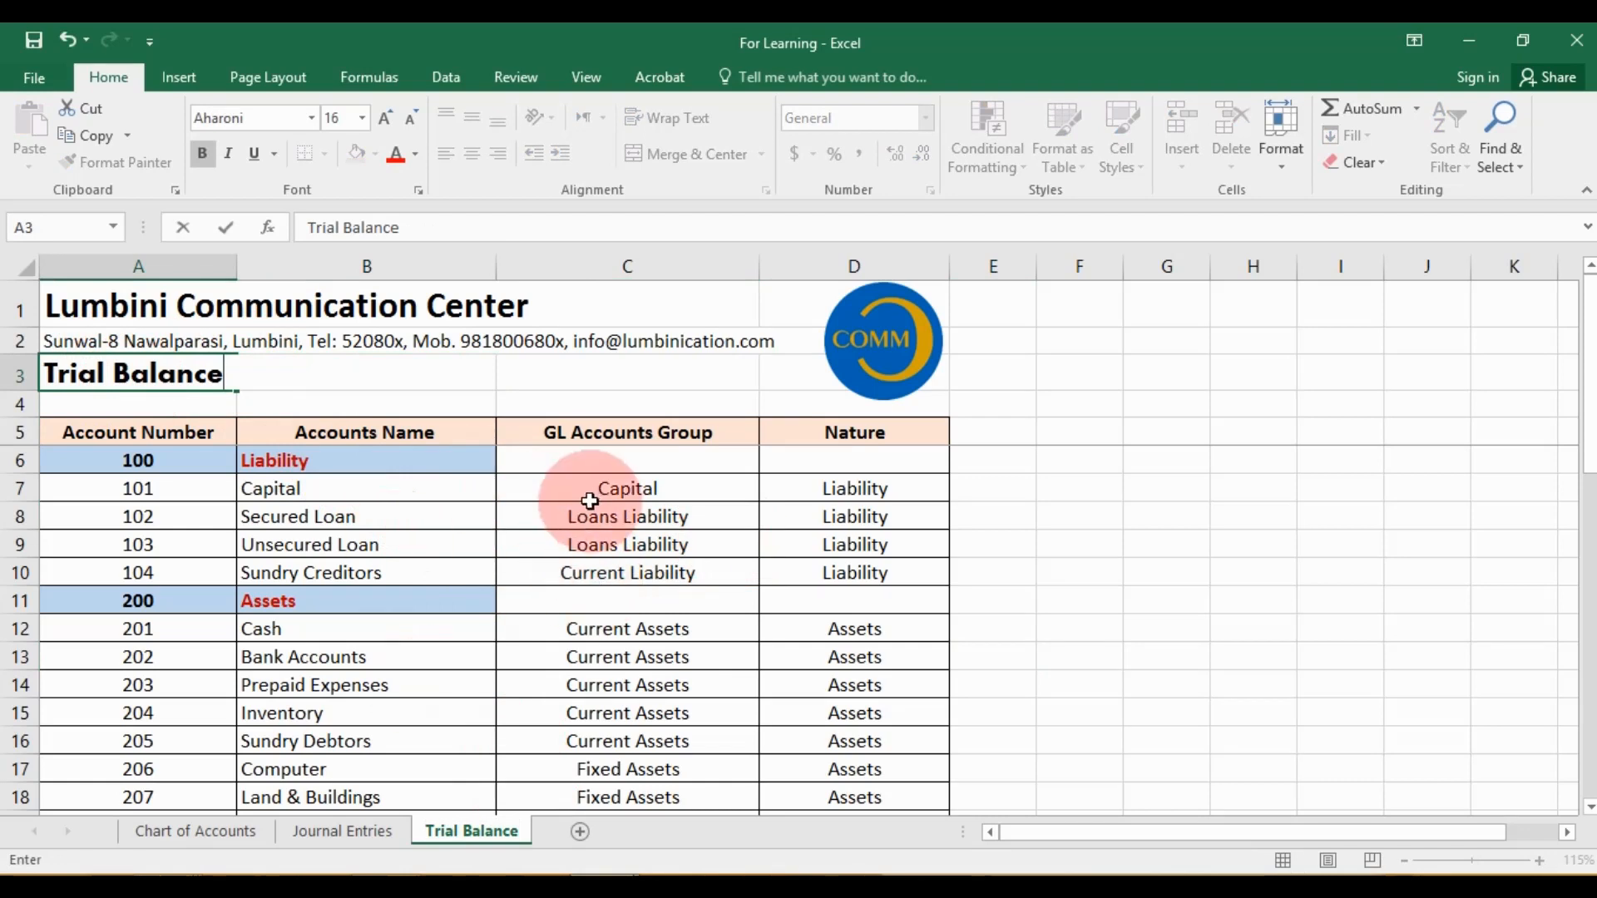
Add the column heading "Dr. Amount" in cell E5 and widen column E to fit it
click(998, 425)
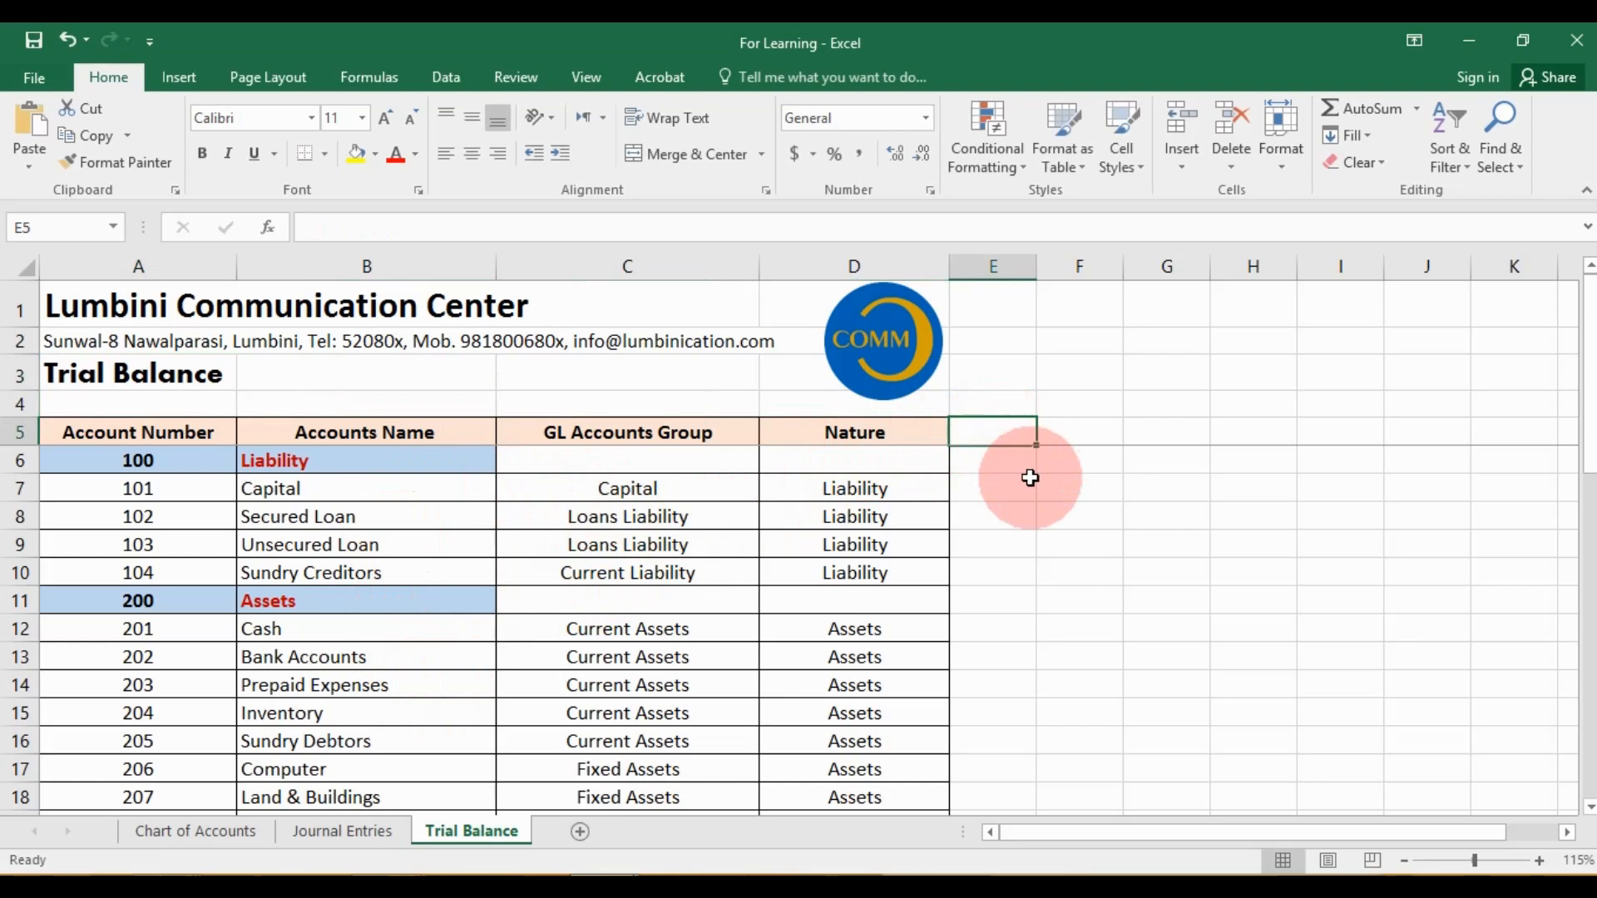
text(Dr. Am)
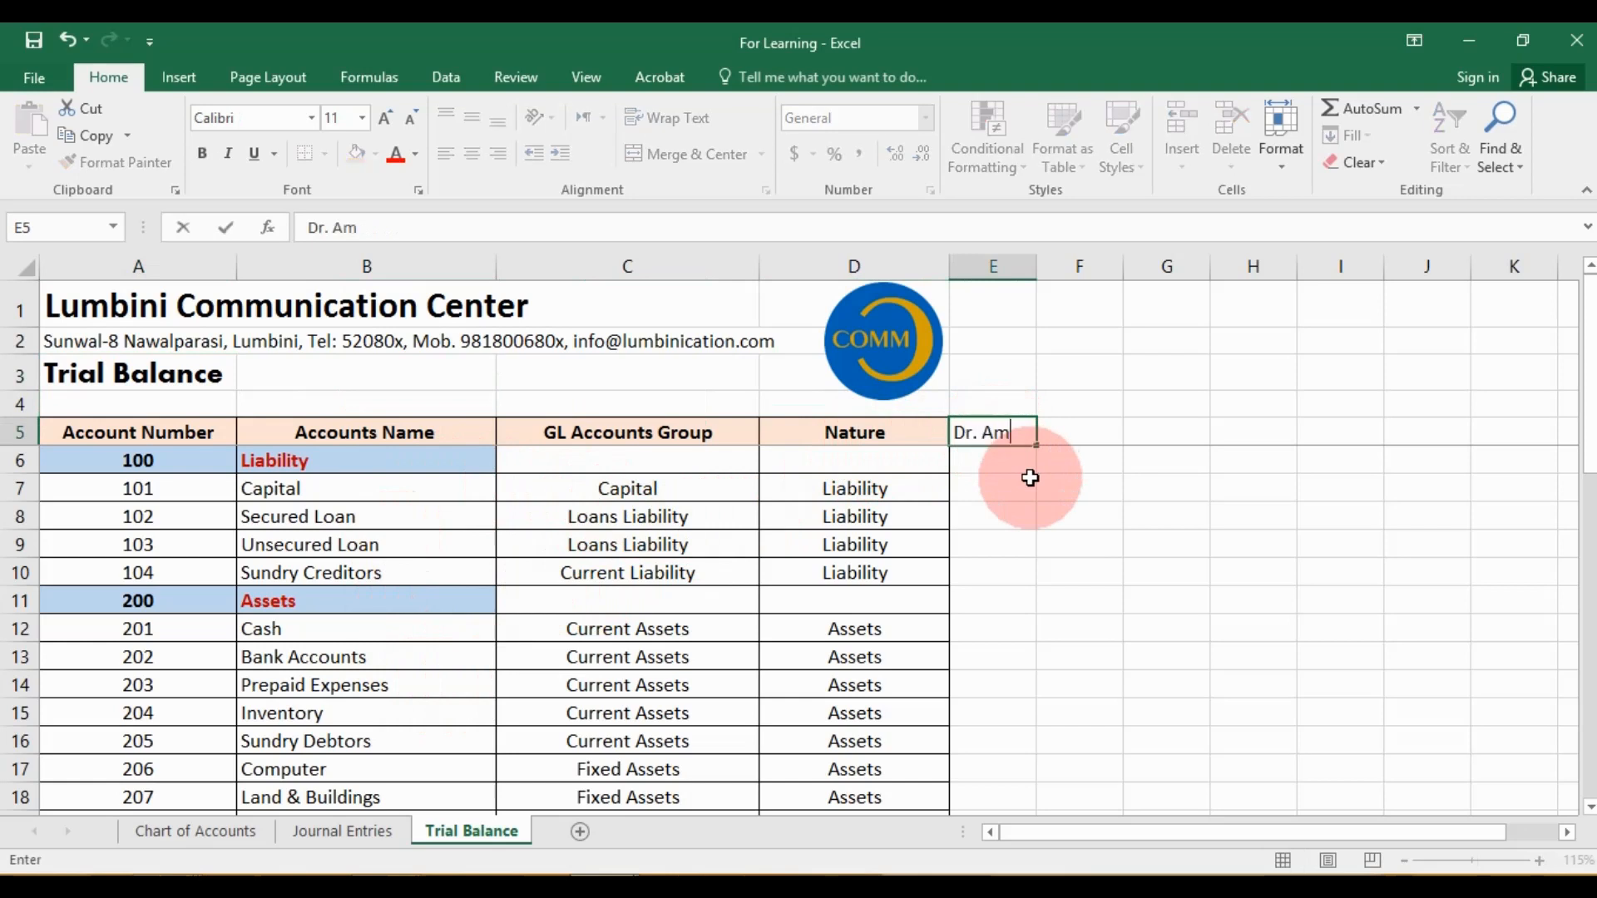
text(ount)
click(1030, 478)
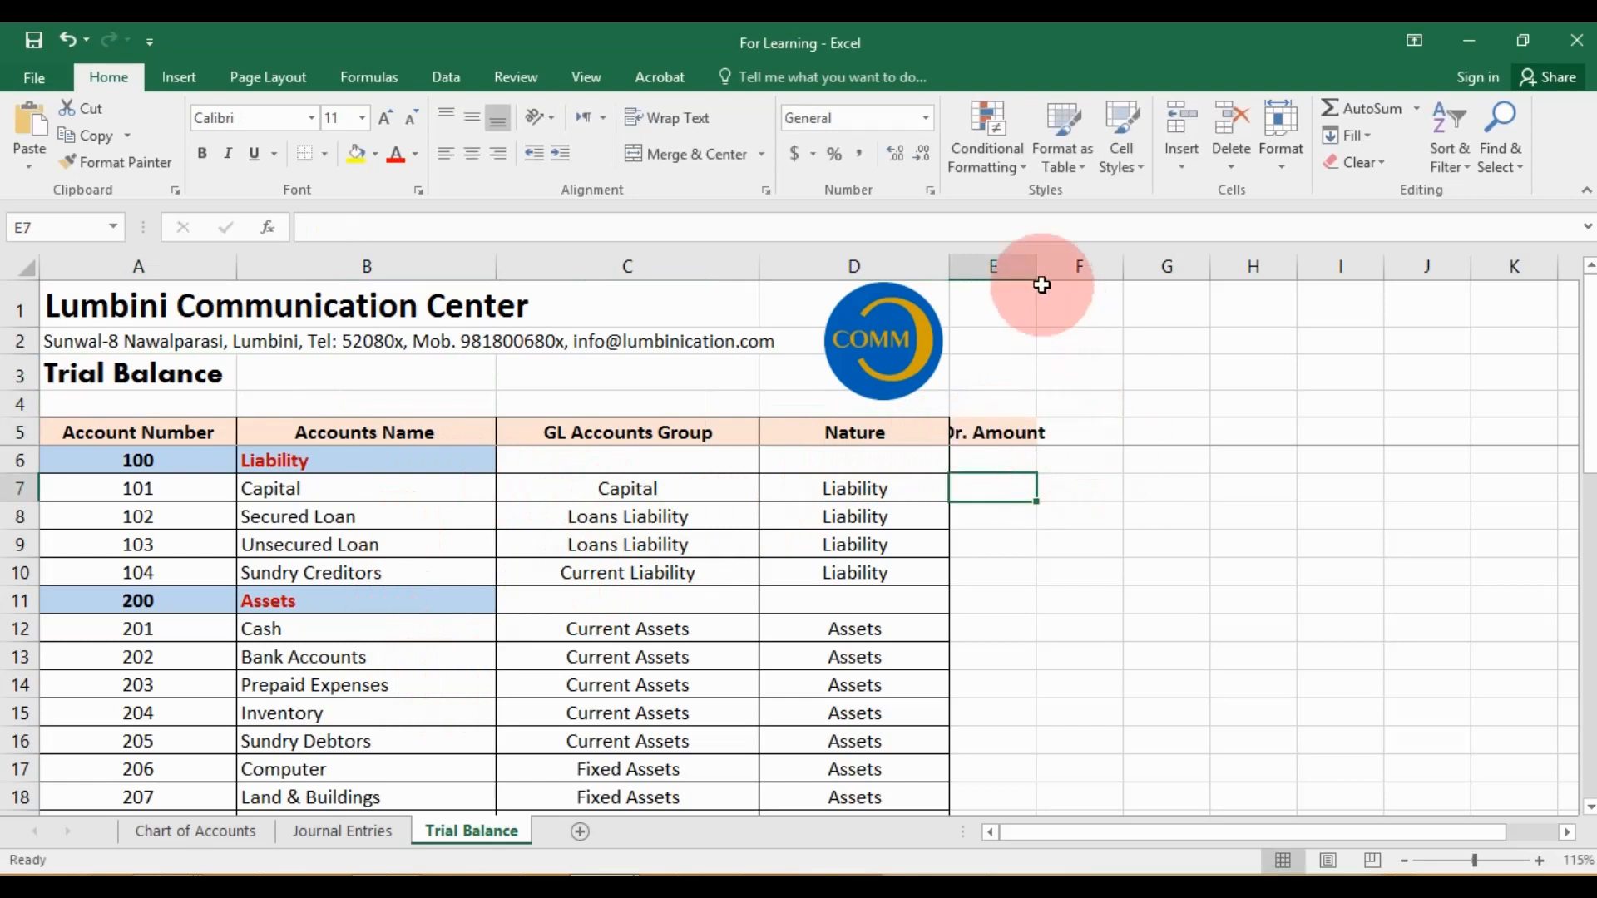
drag(1041, 284, 1078, 274)
Add the column heading "Cr. Amount" in cell F5 and widen column F to fit it
click(1105, 431)
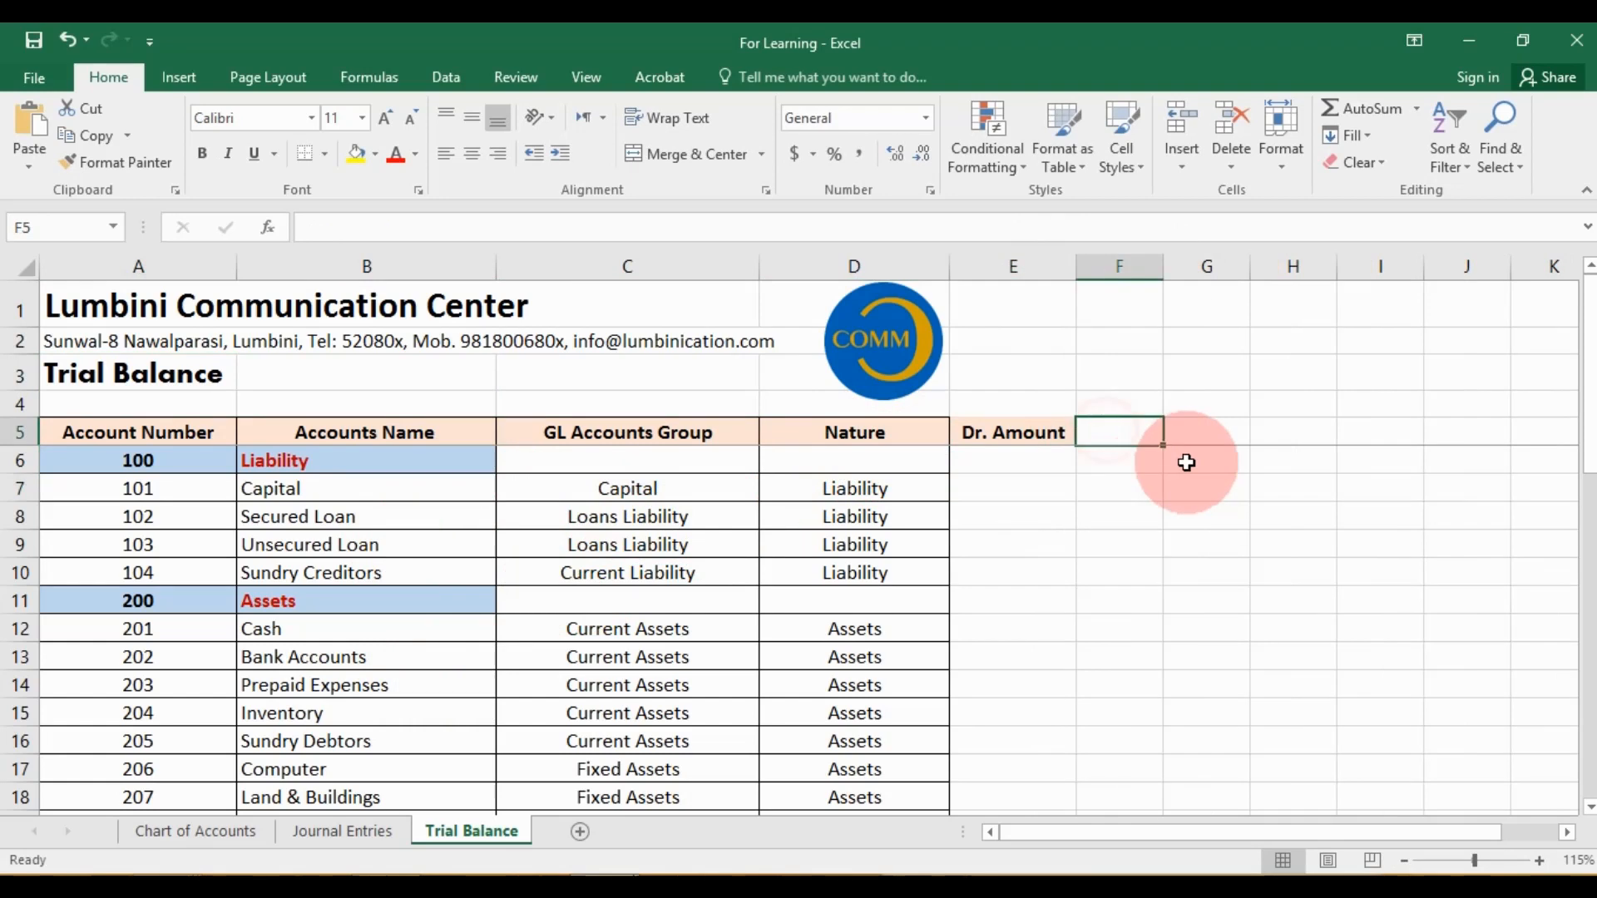
text(Cr. Amount)
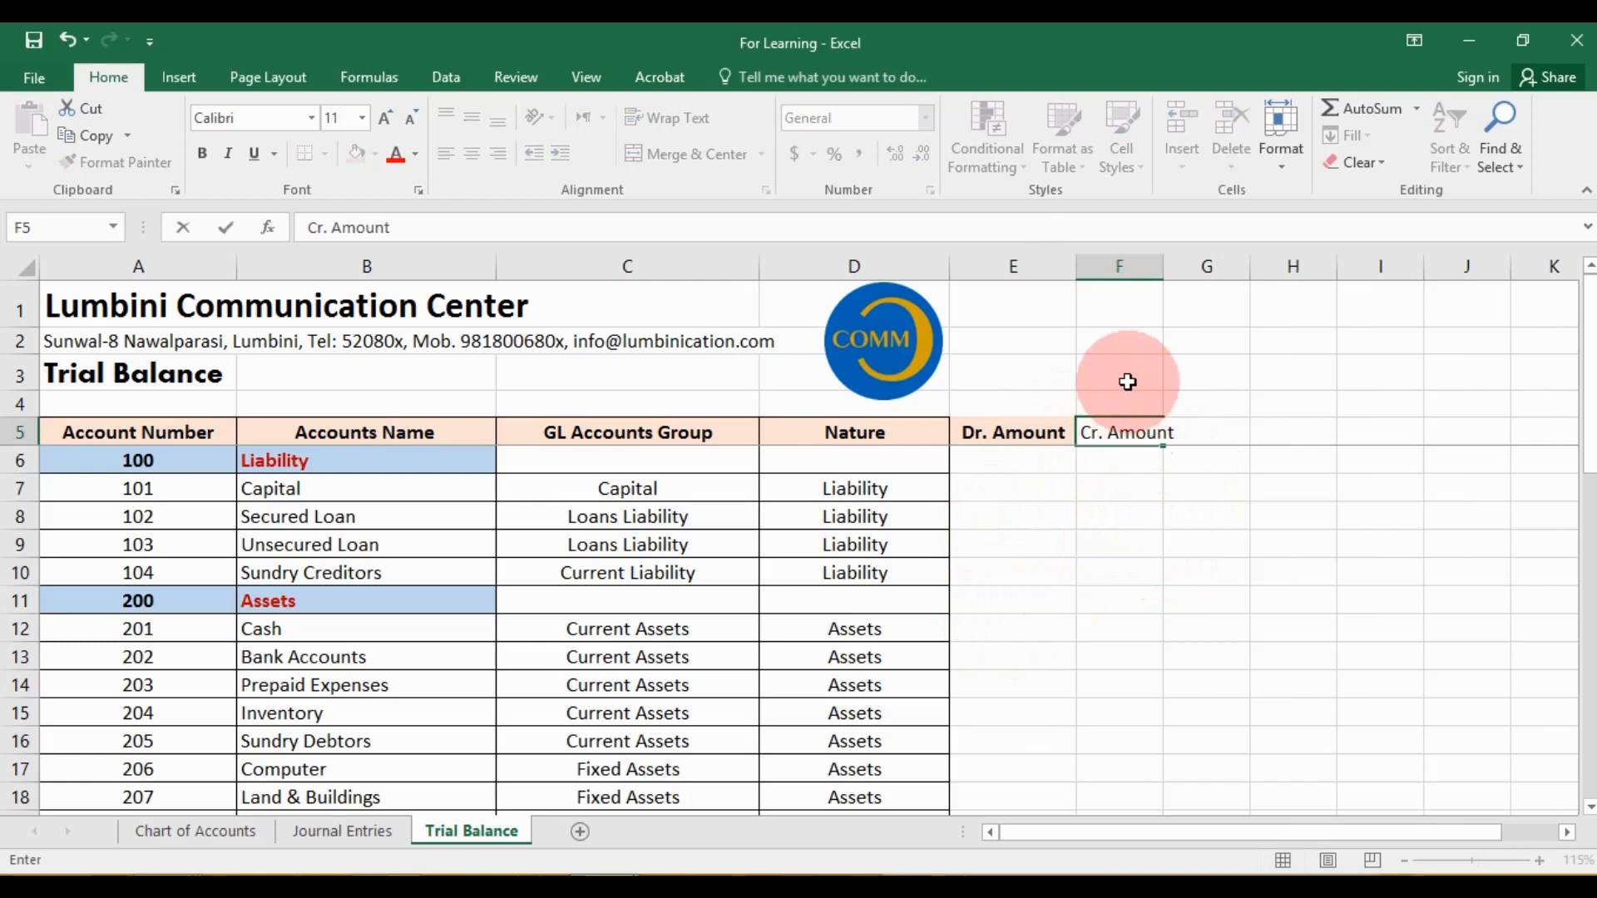
click(1167, 266)
click(1127, 517)
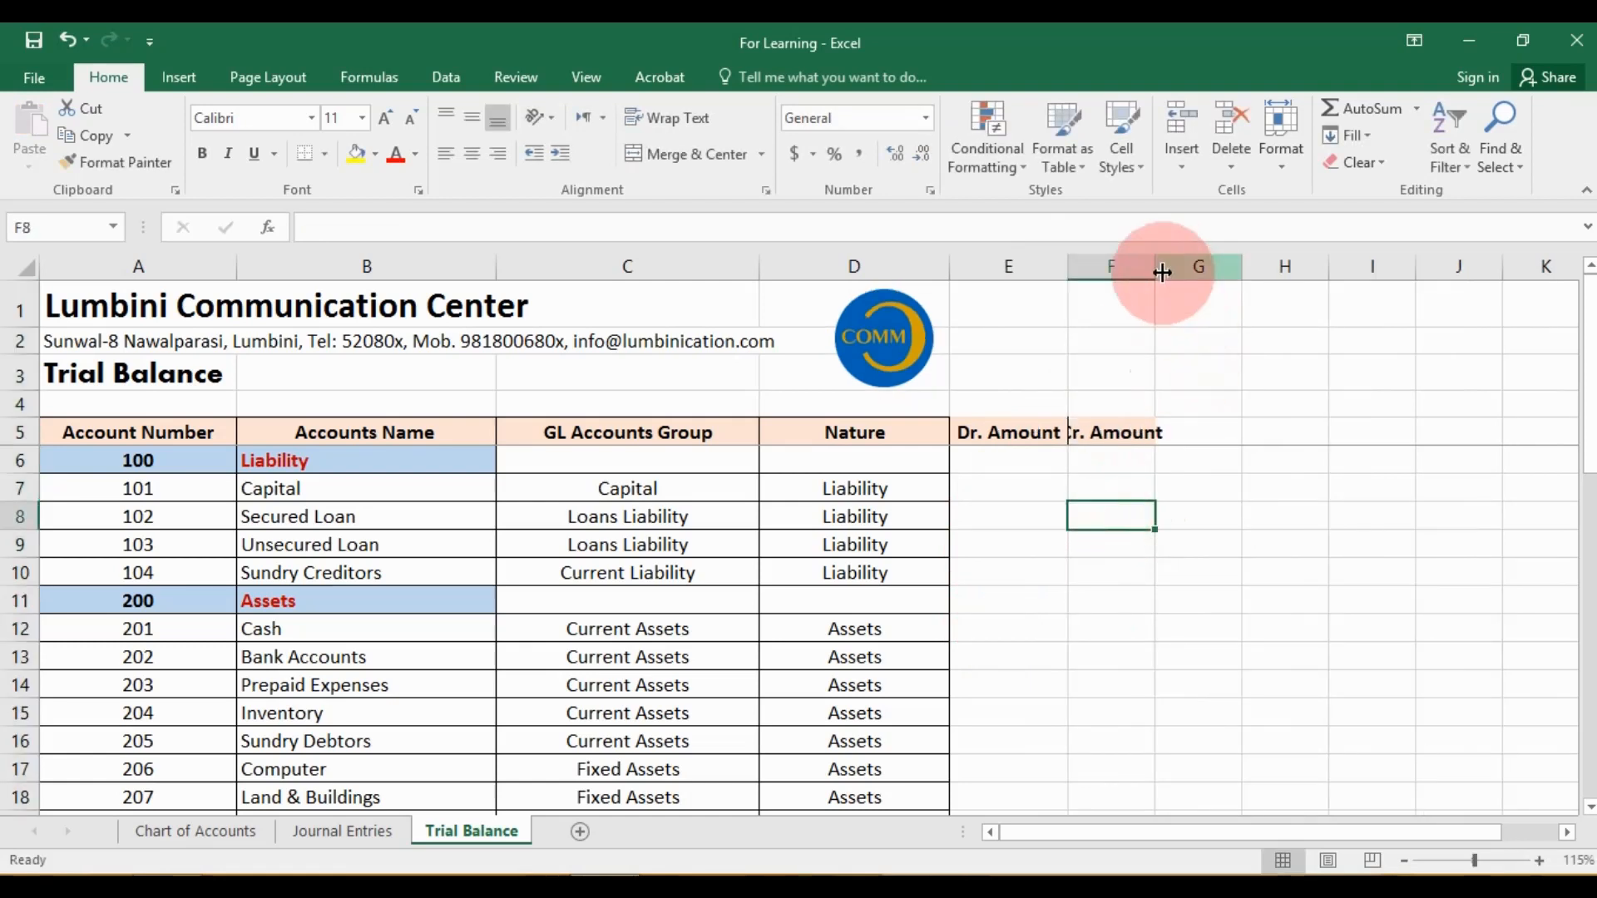
drag(1163, 272, 1206, 275)
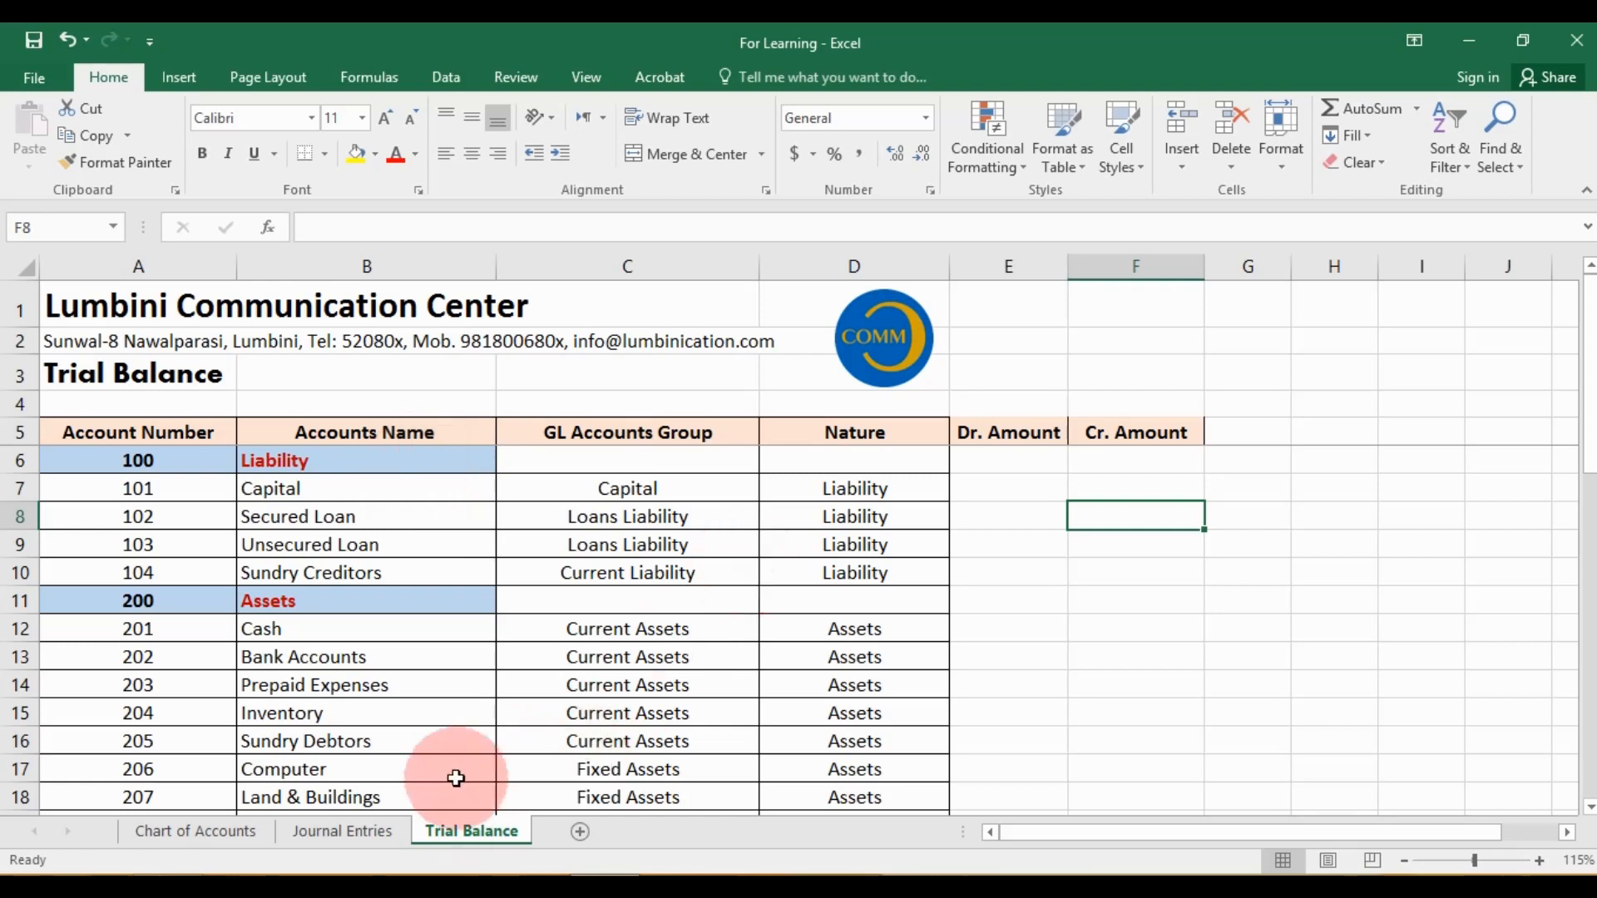
Review the Chart of Accounts list, and the debit and credit columns of the Trial Balance from the Capital row down to Gas Bills
click(253, 827)
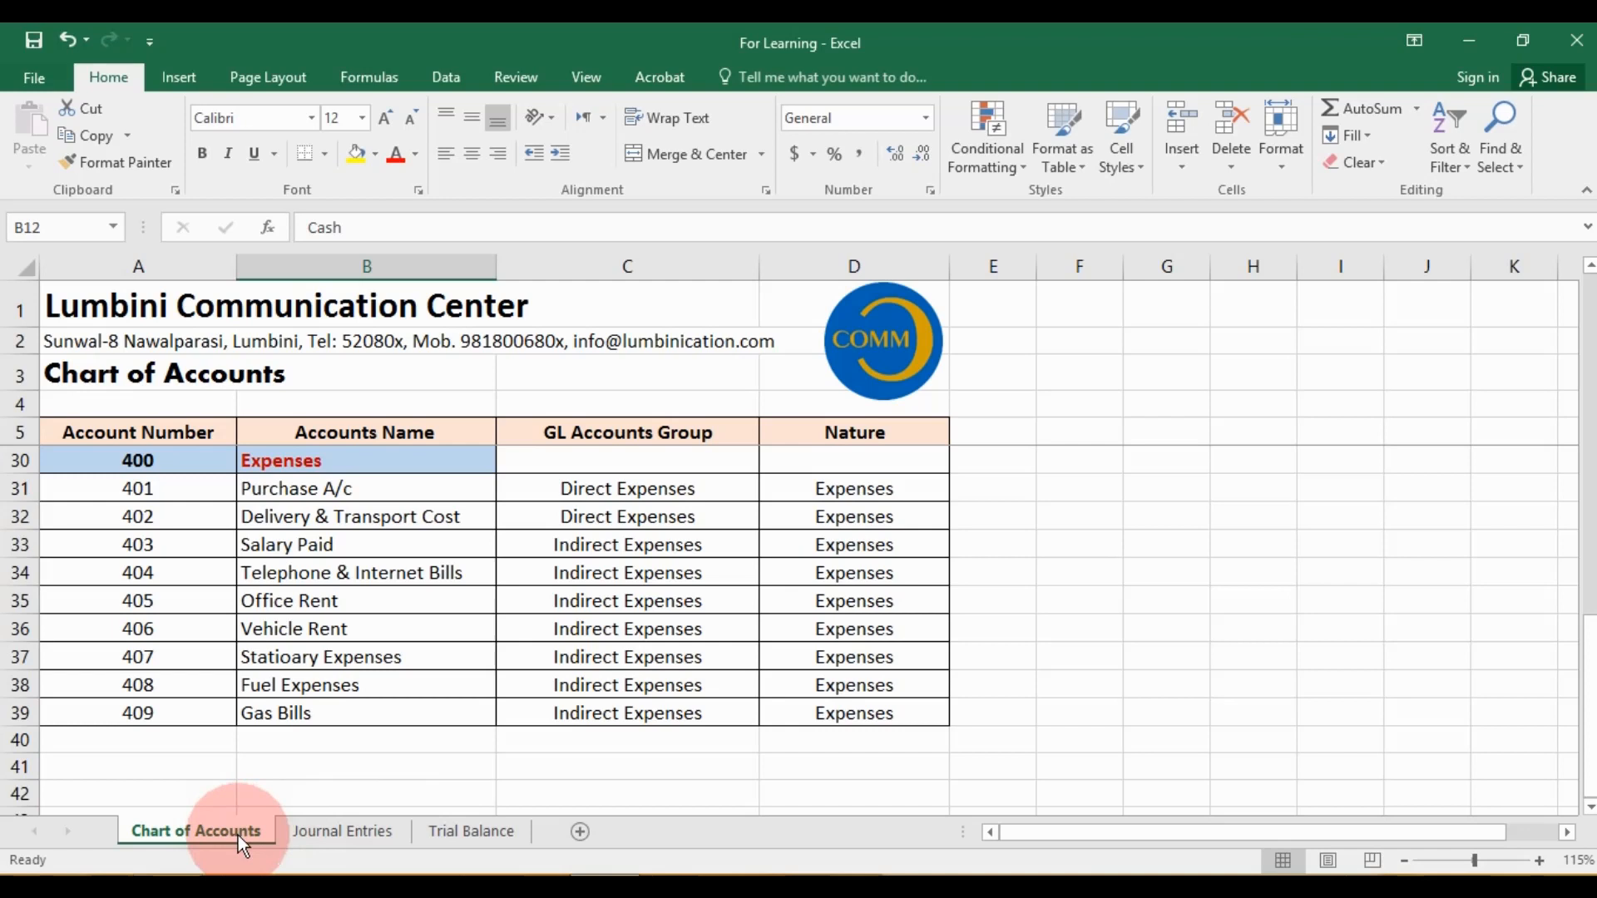
scroll(424, 613, up, 6)
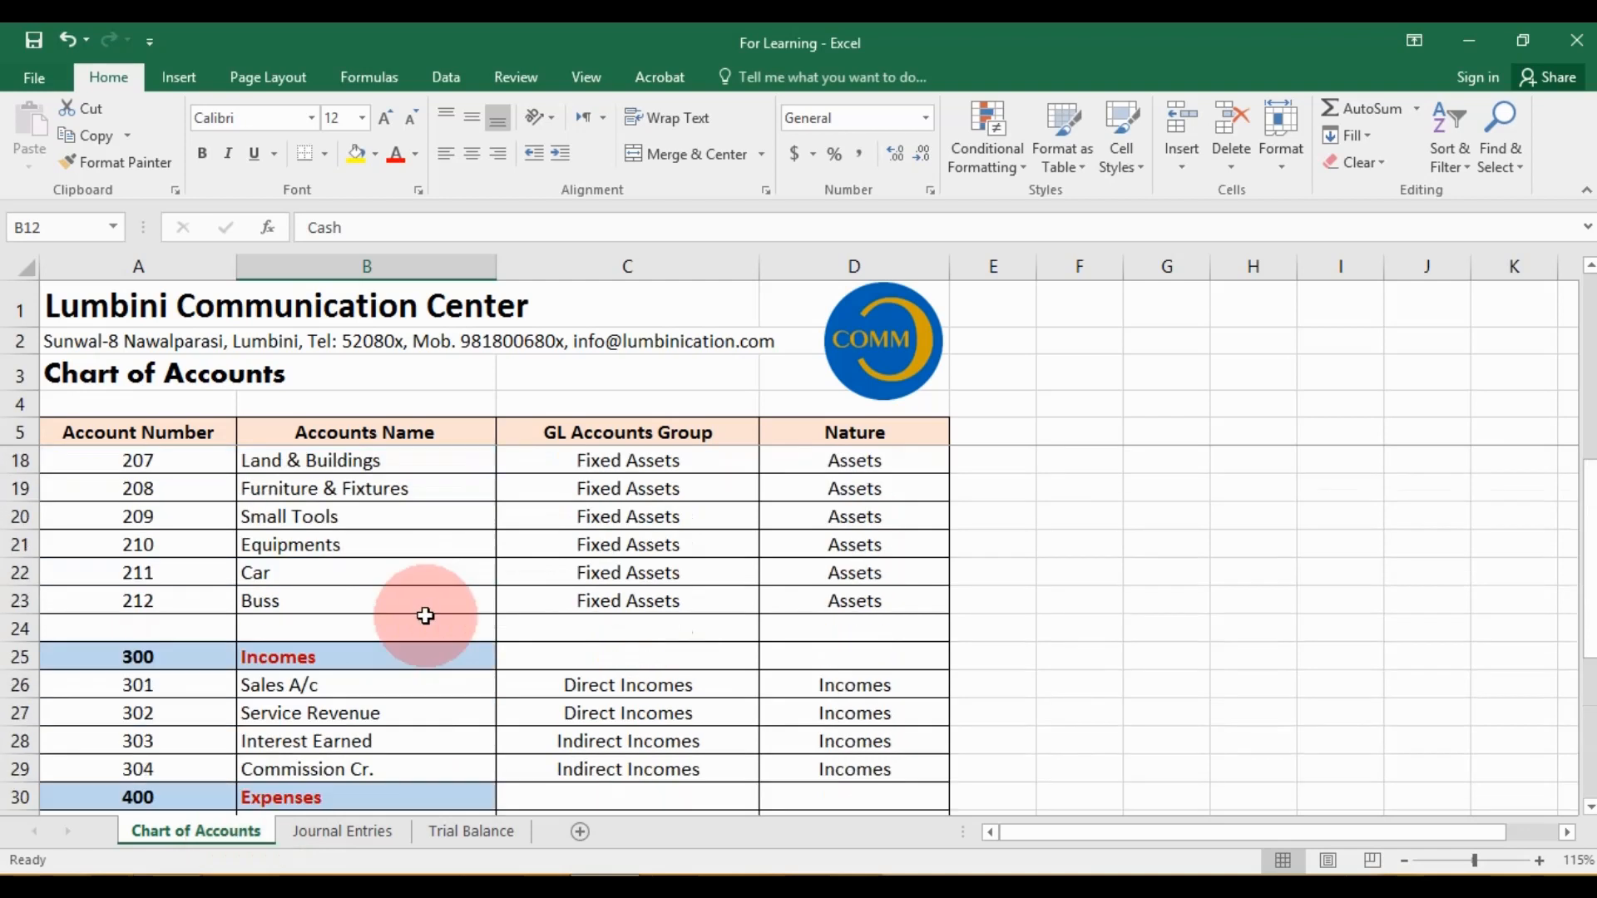
click(470, 831)
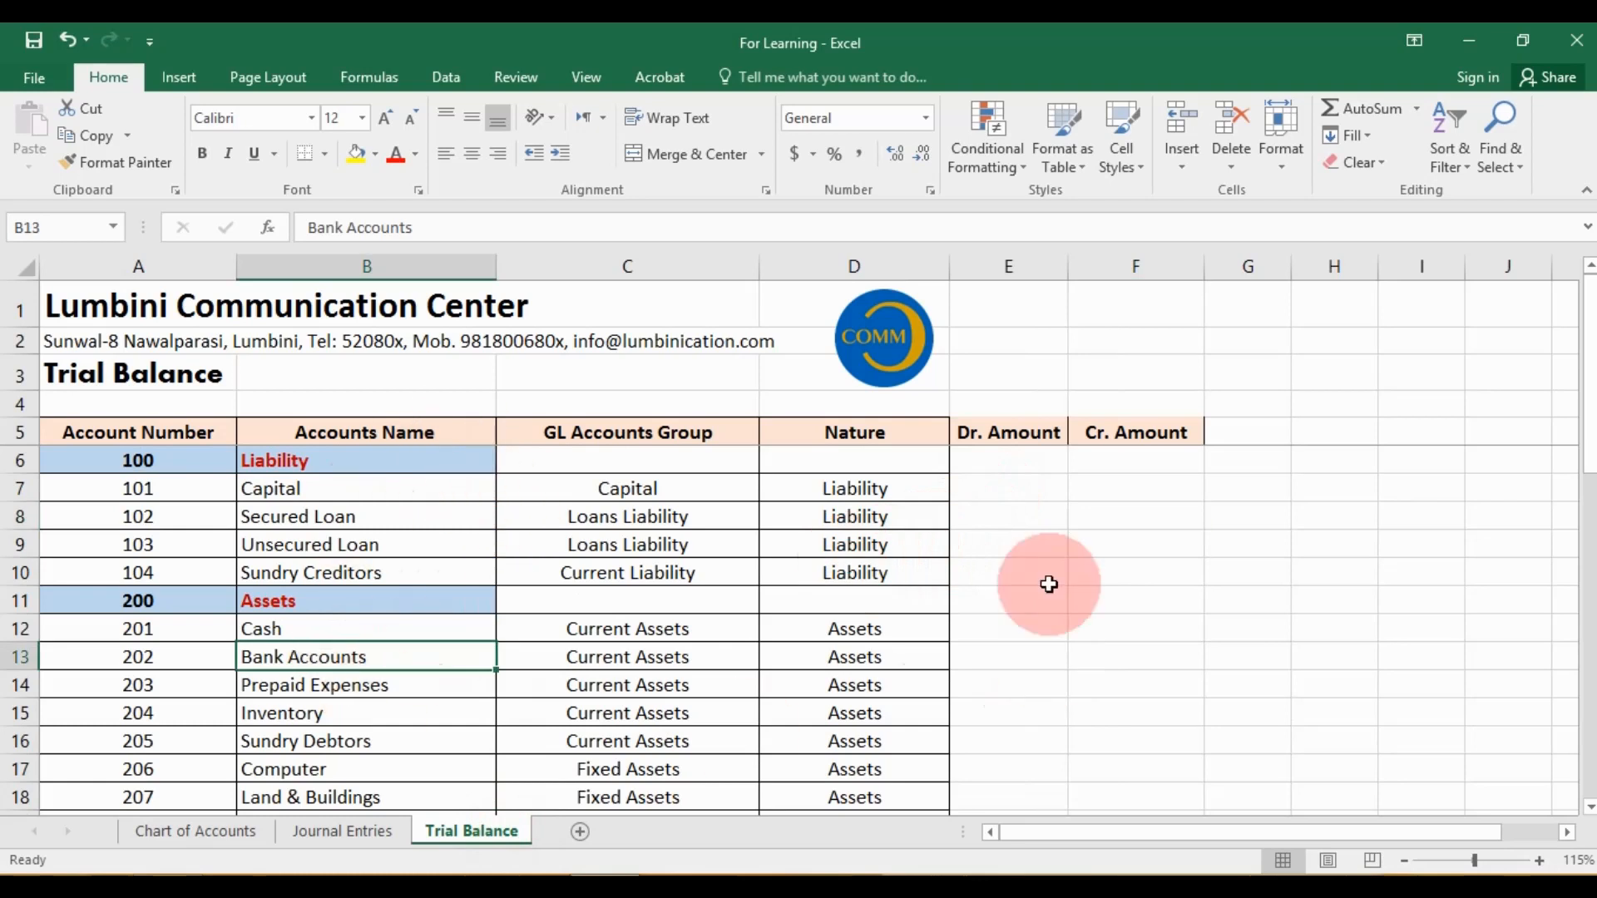
click(1018, 491)
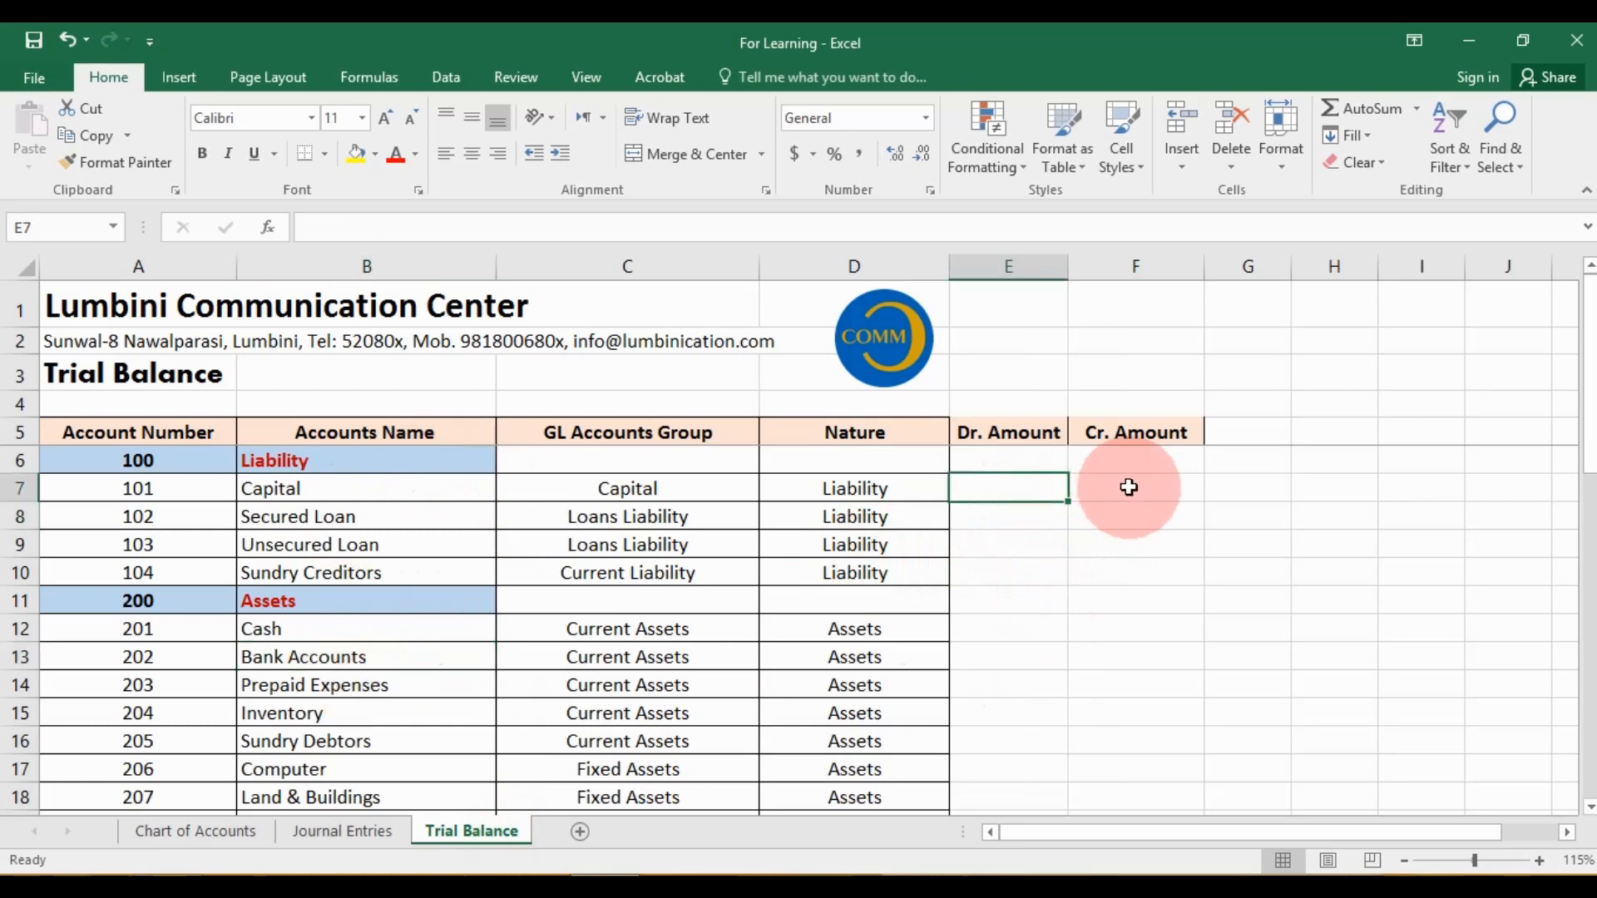
click(1129, 487)
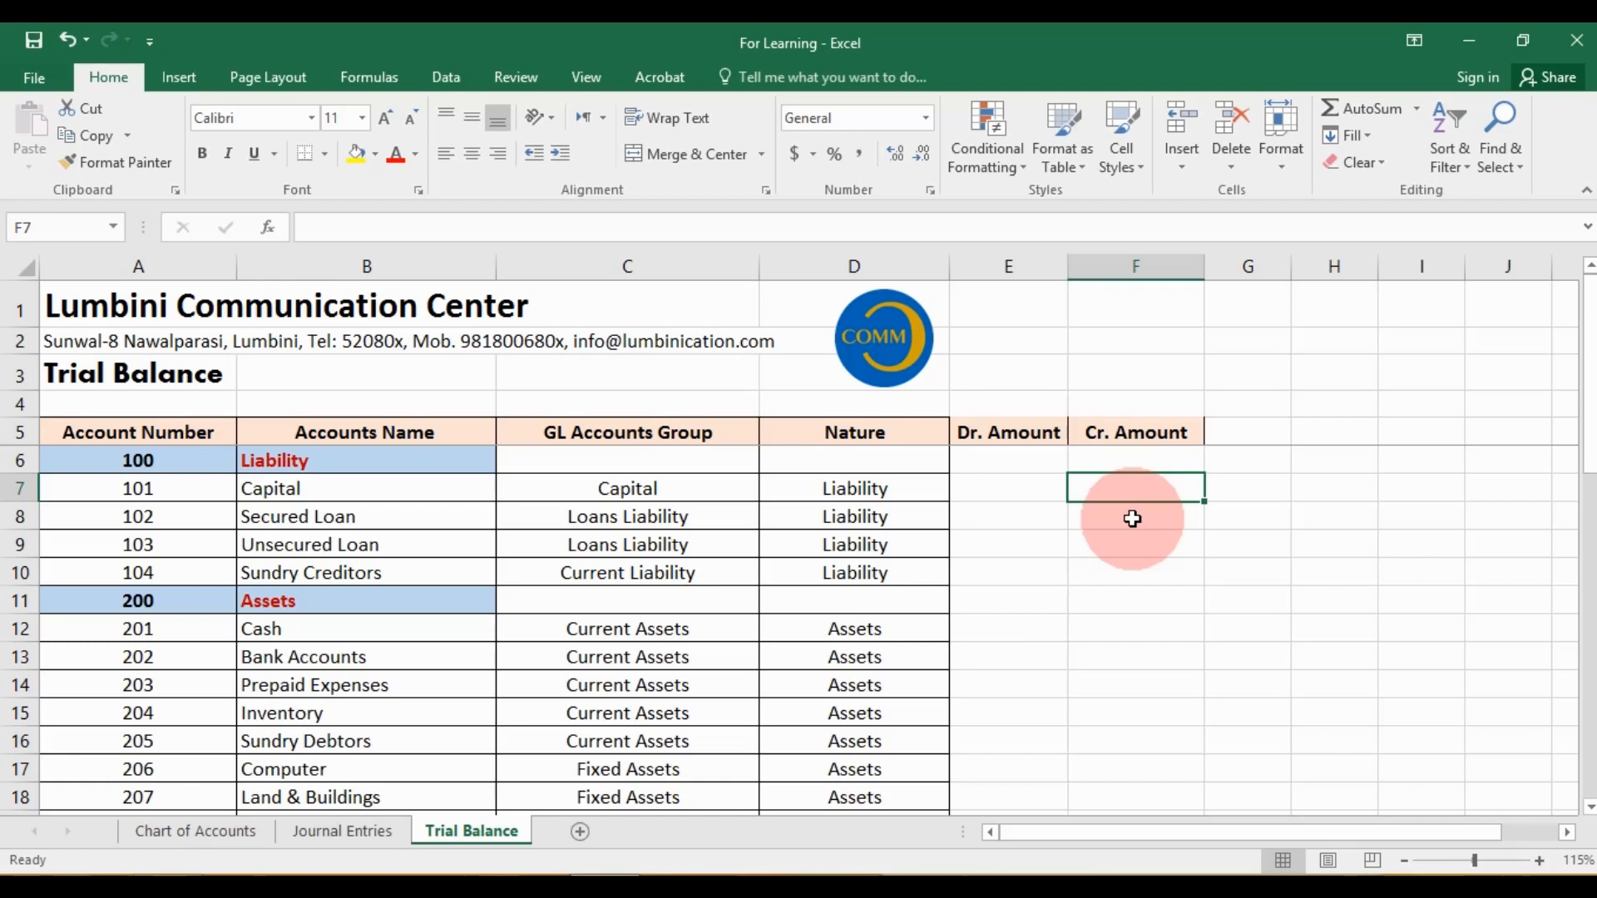
click(360, 492)
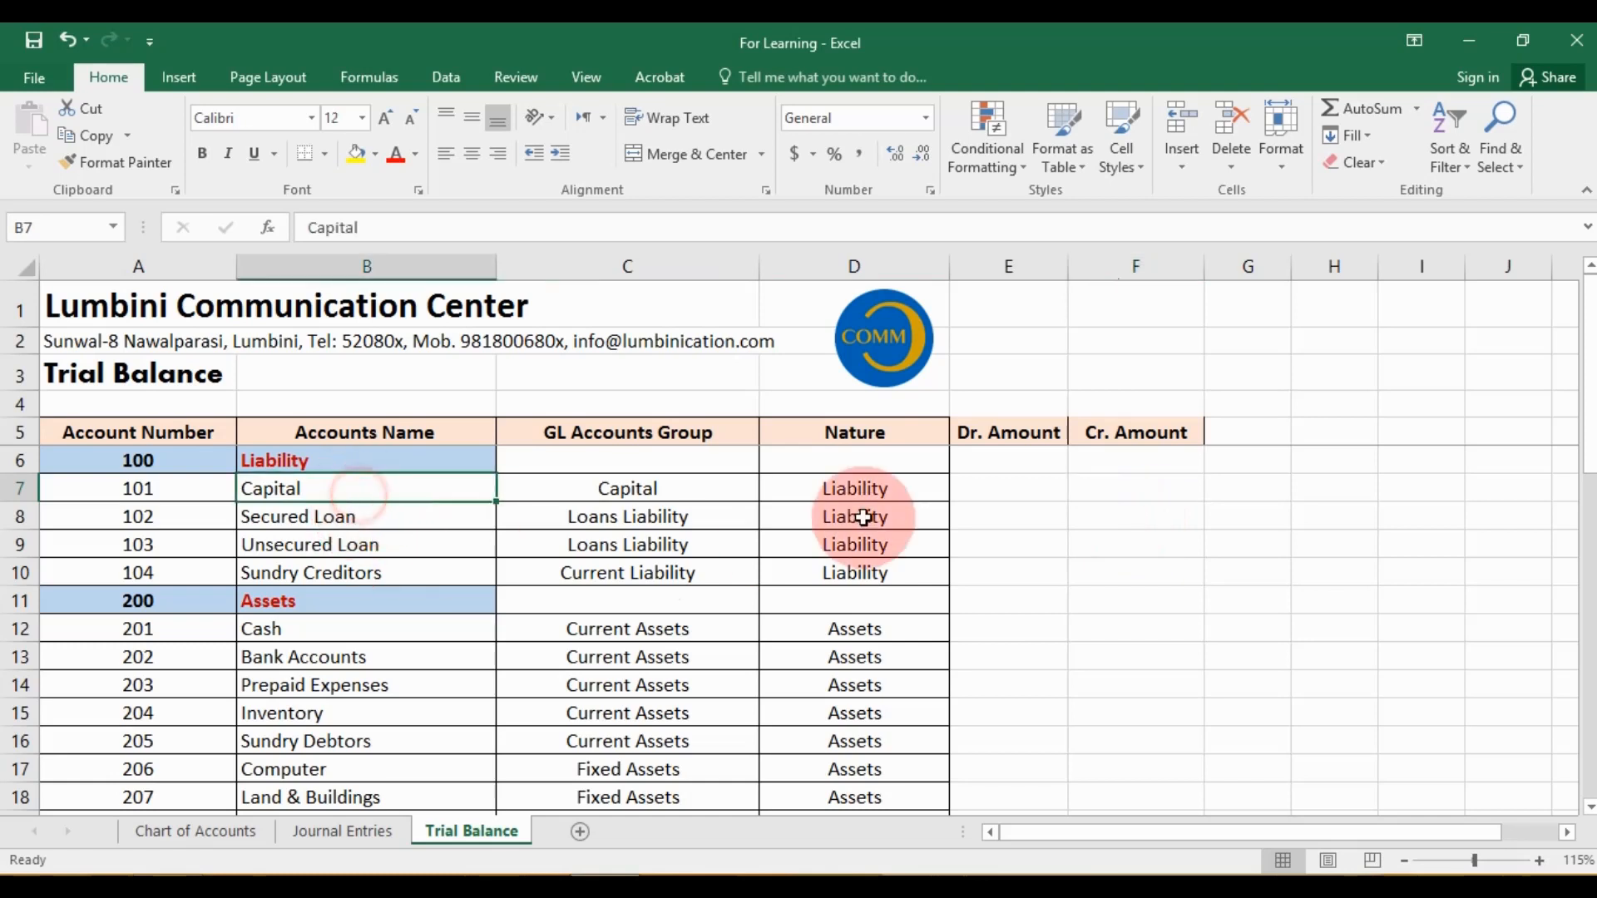
click(986, 490)
click(1104, 488)
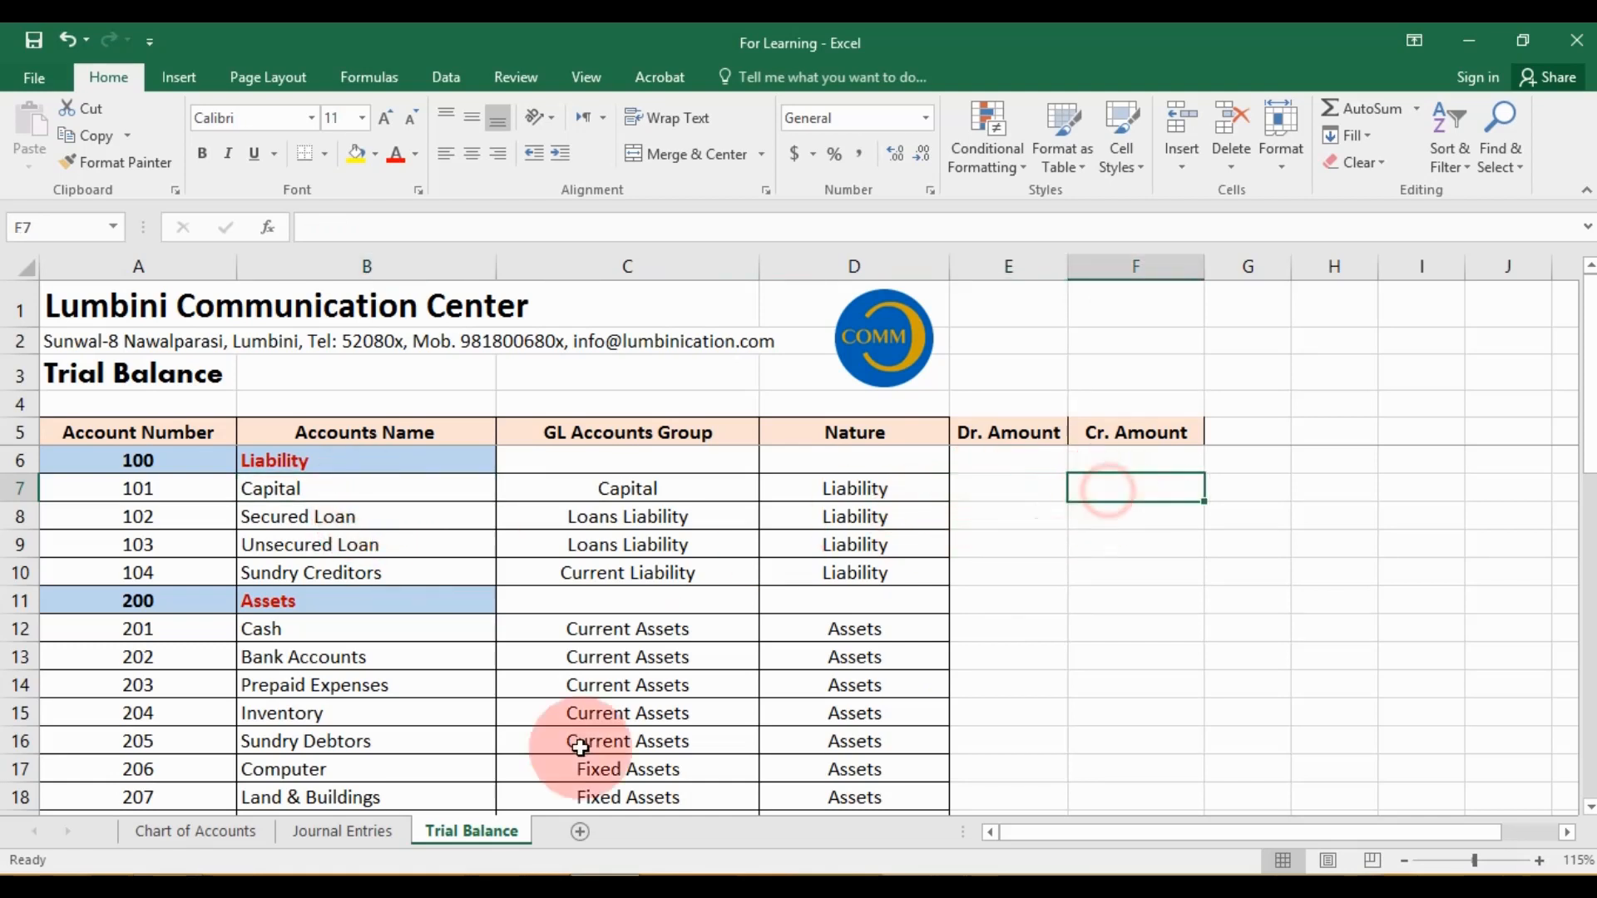
click(322, 665)
click(1050, 632)
click(1086, 624)
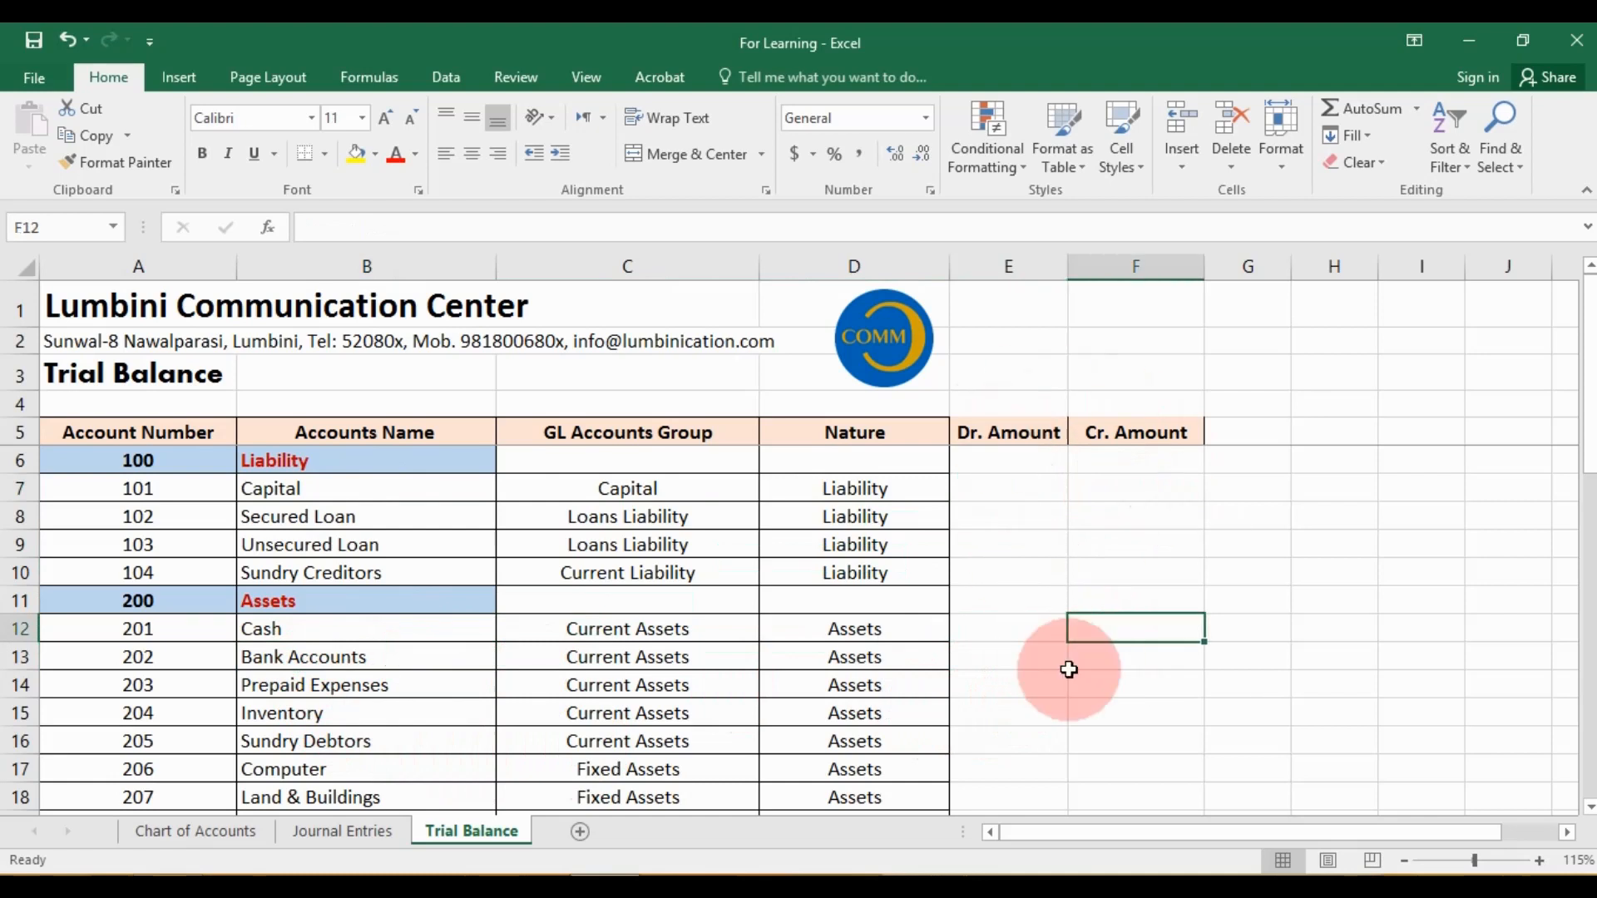
scroll(1069, 669, down, 10)
scroll(1066, 666, up, 1)
click(1006, 639)
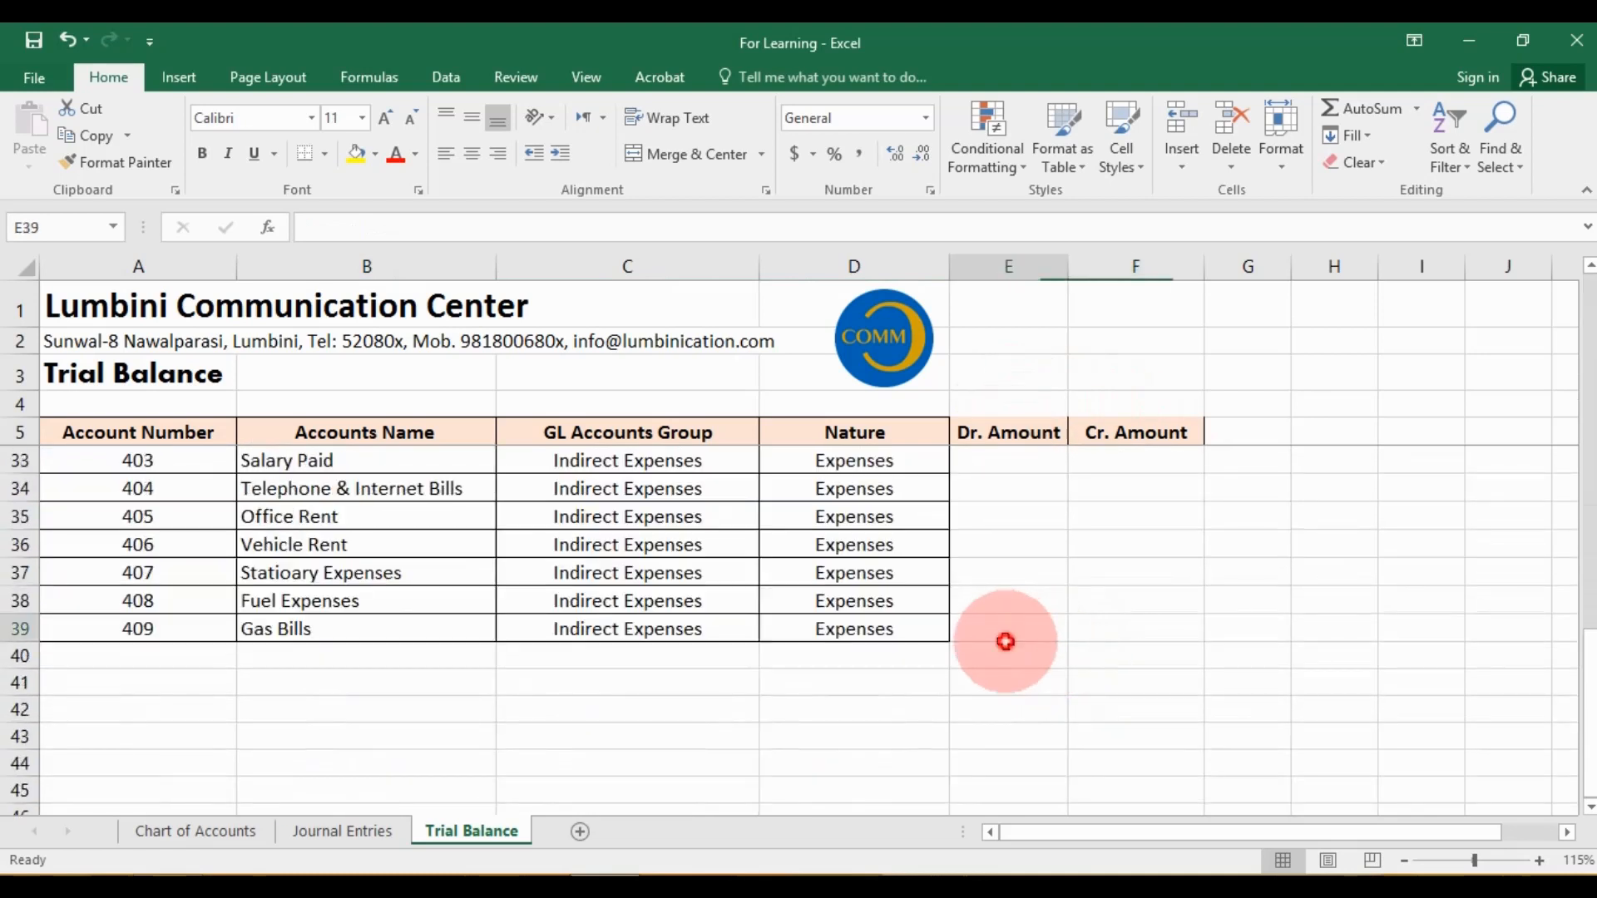
click(1143, 634)
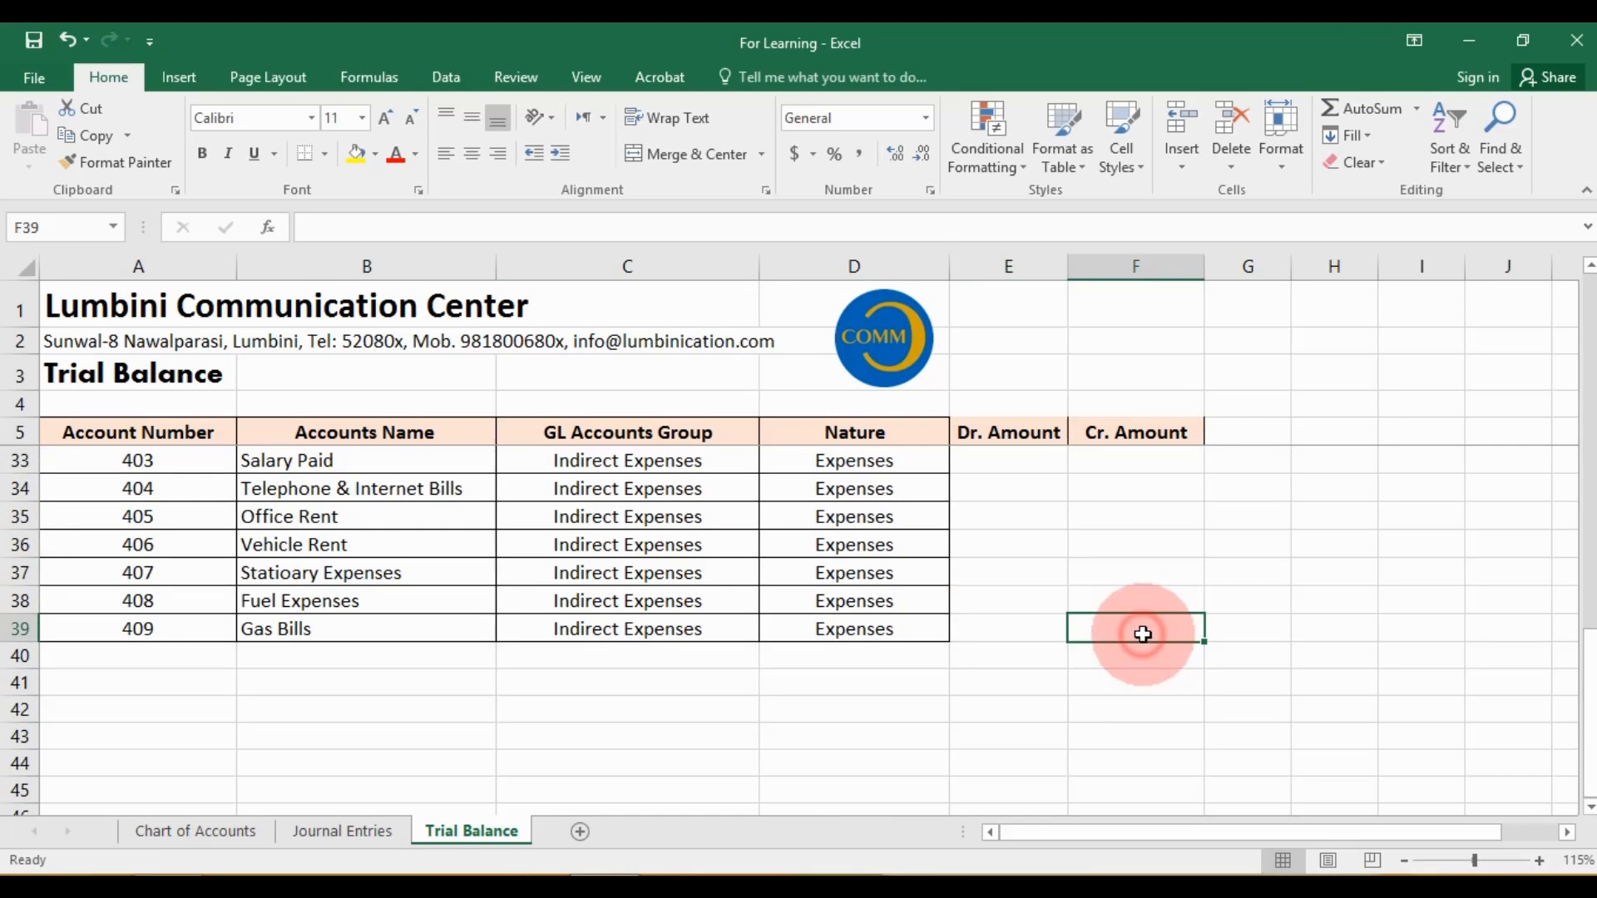
click(1036, 652)
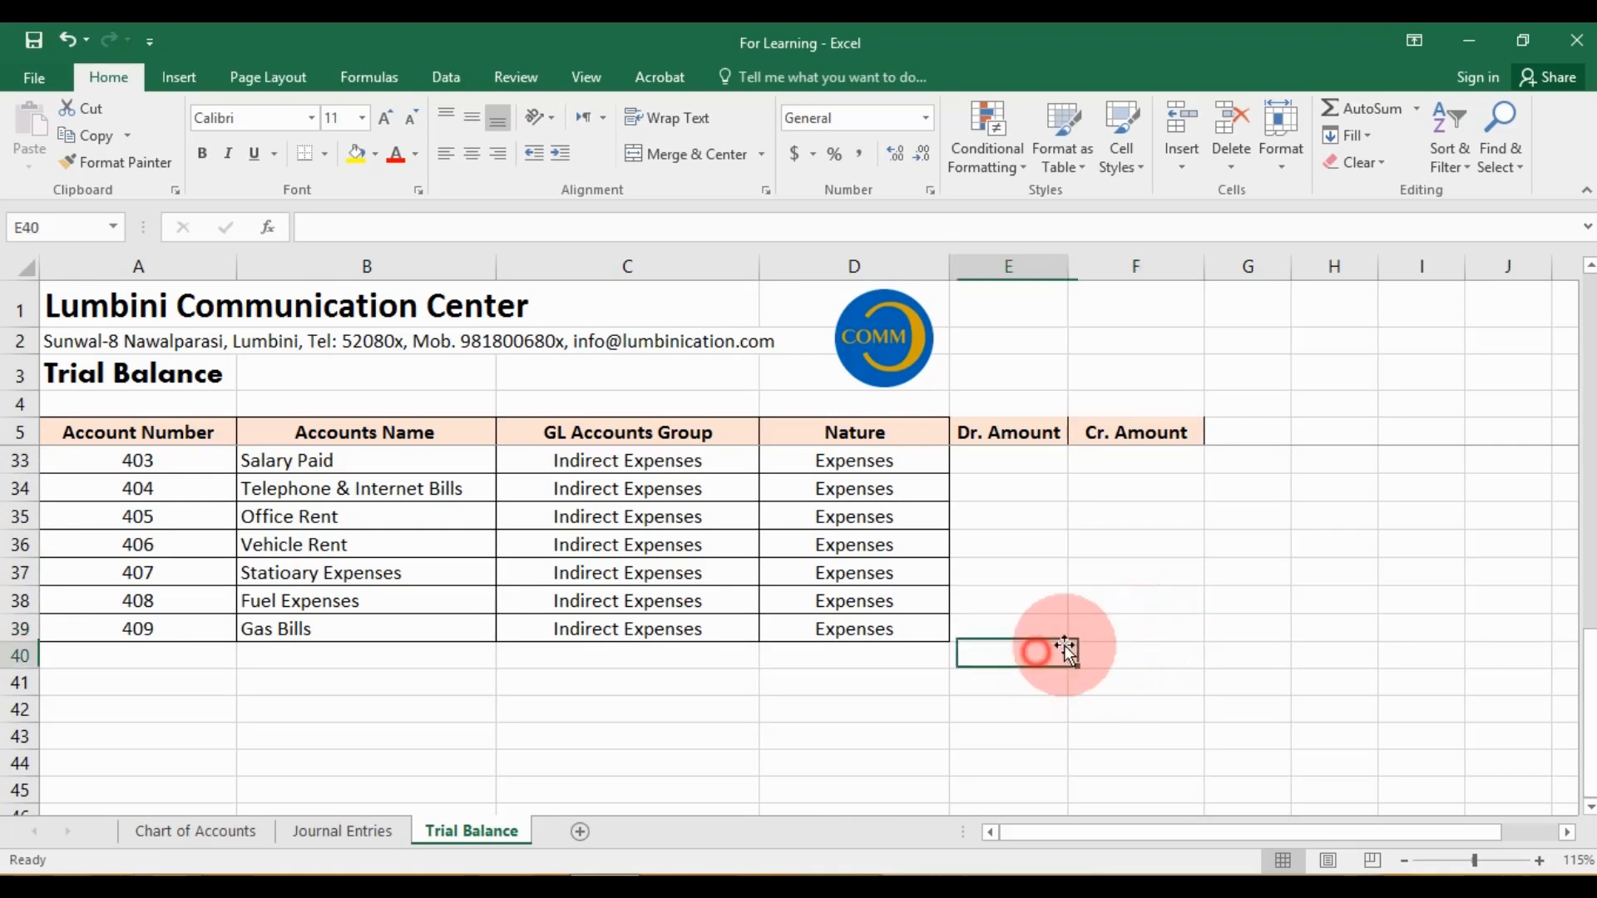
click(1110, 639)
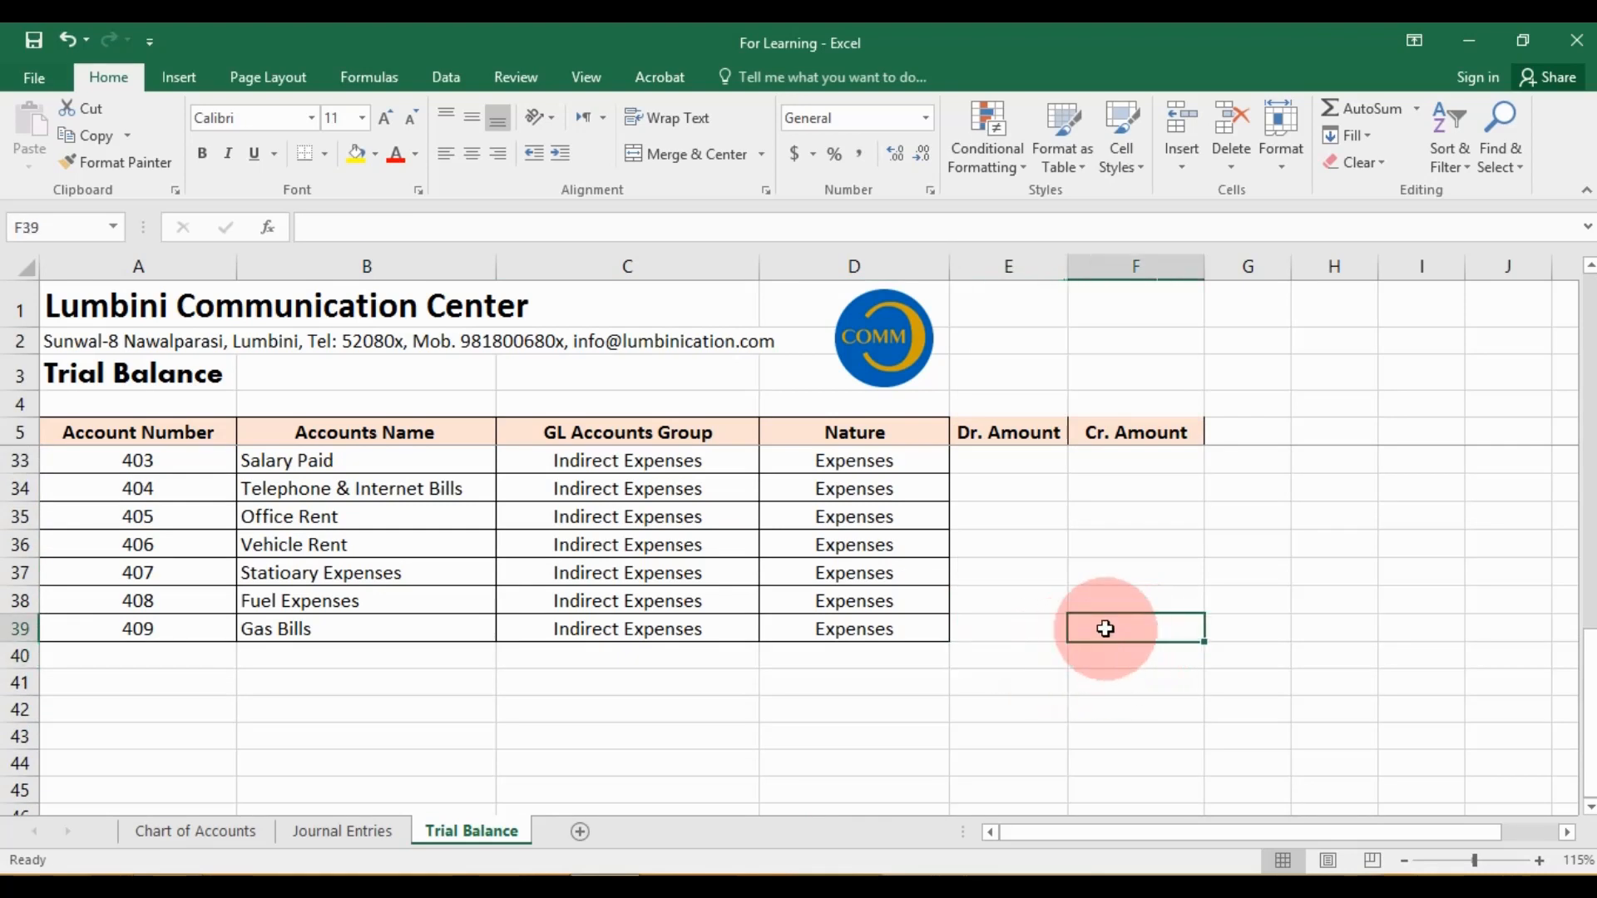
scroll(1105, 628, up, 9)
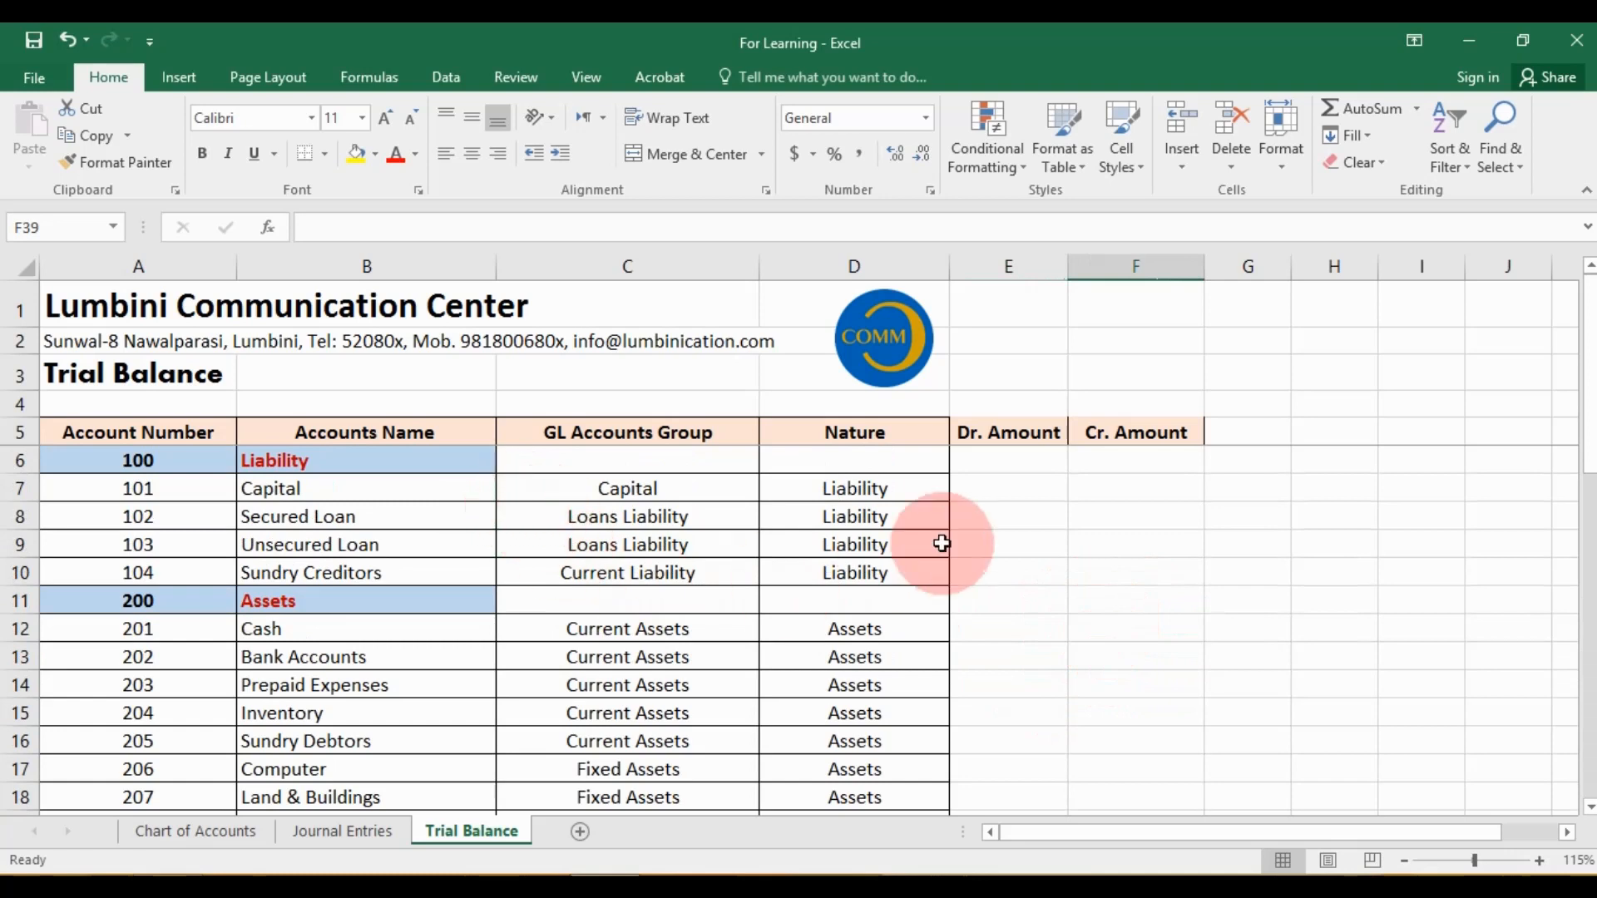
click(1012, 490)
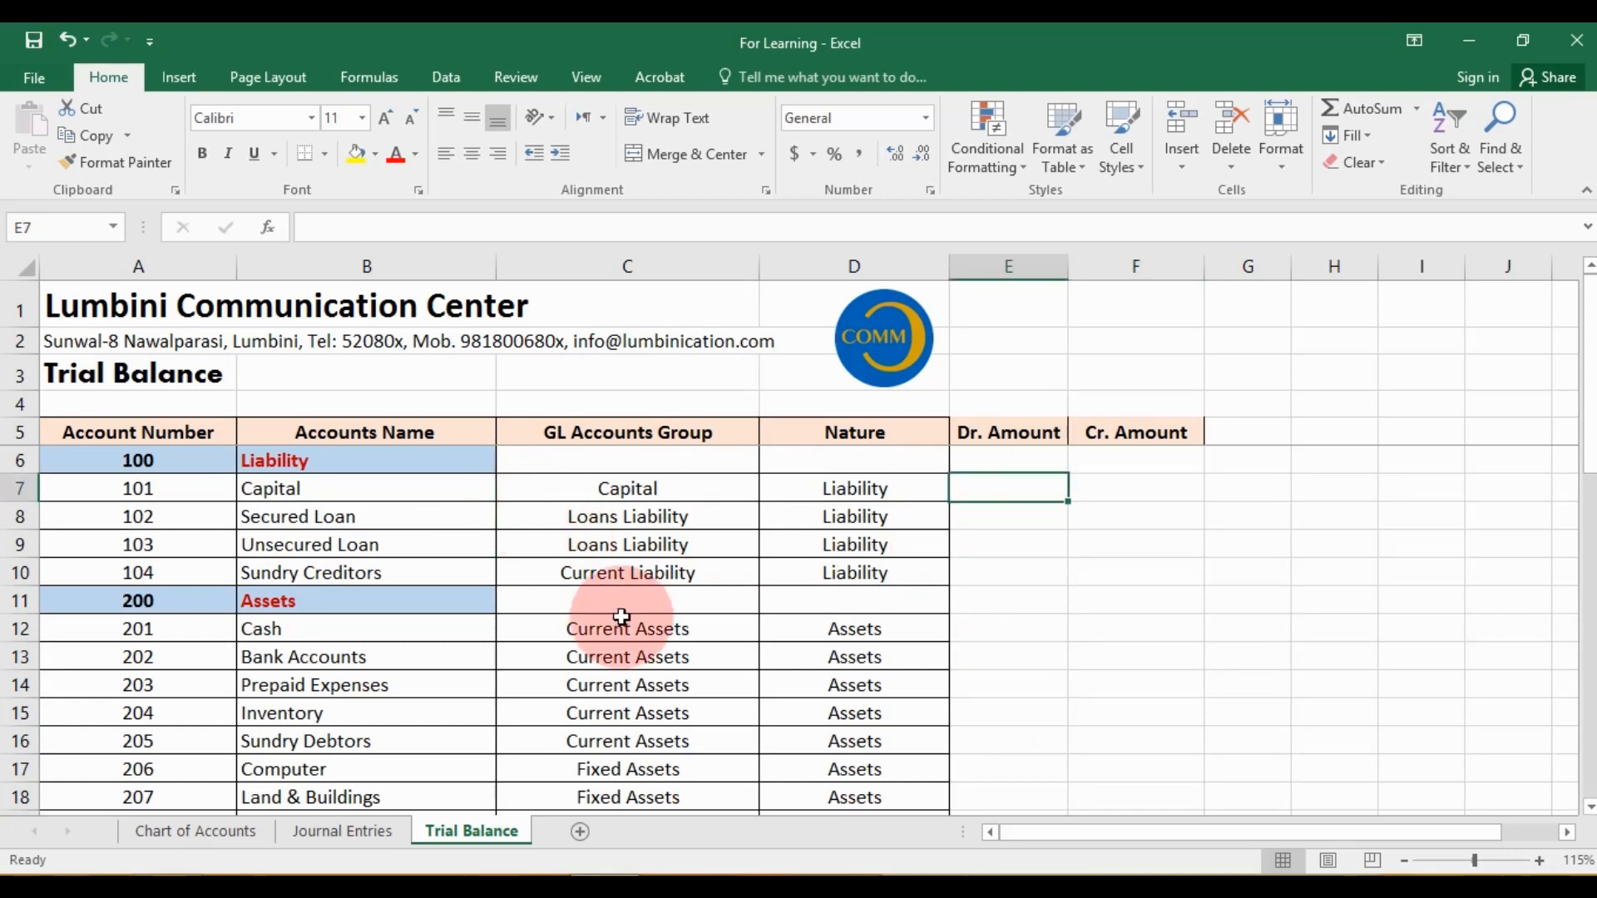
scroll(622, 617, down, 4)
scroll(622, 618, up, 4)
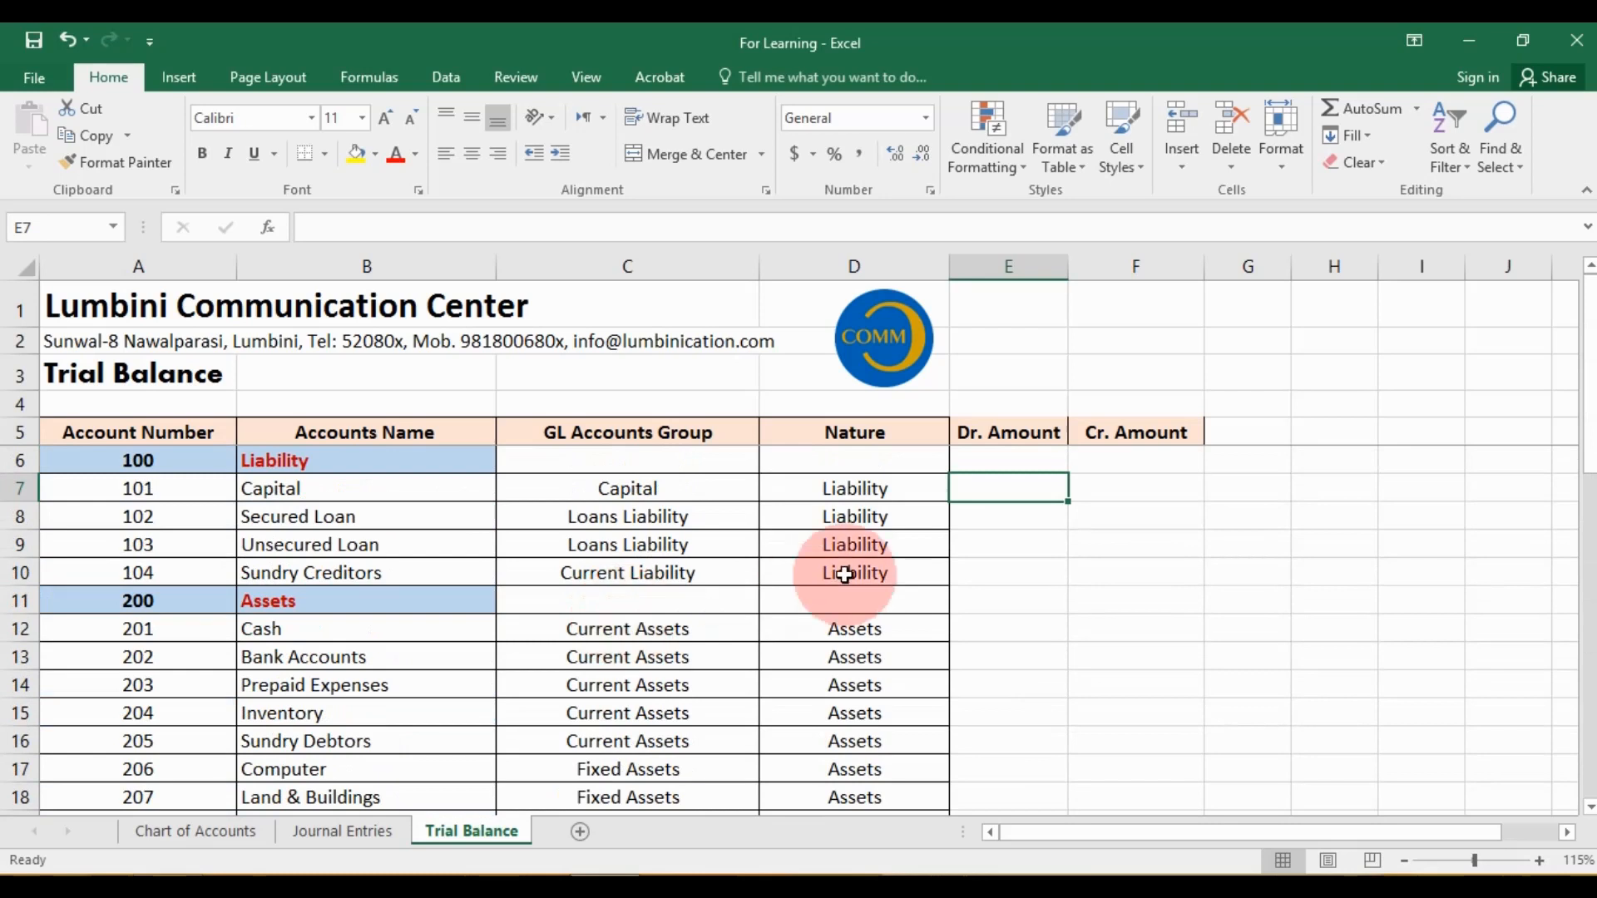
click(1089, 492)
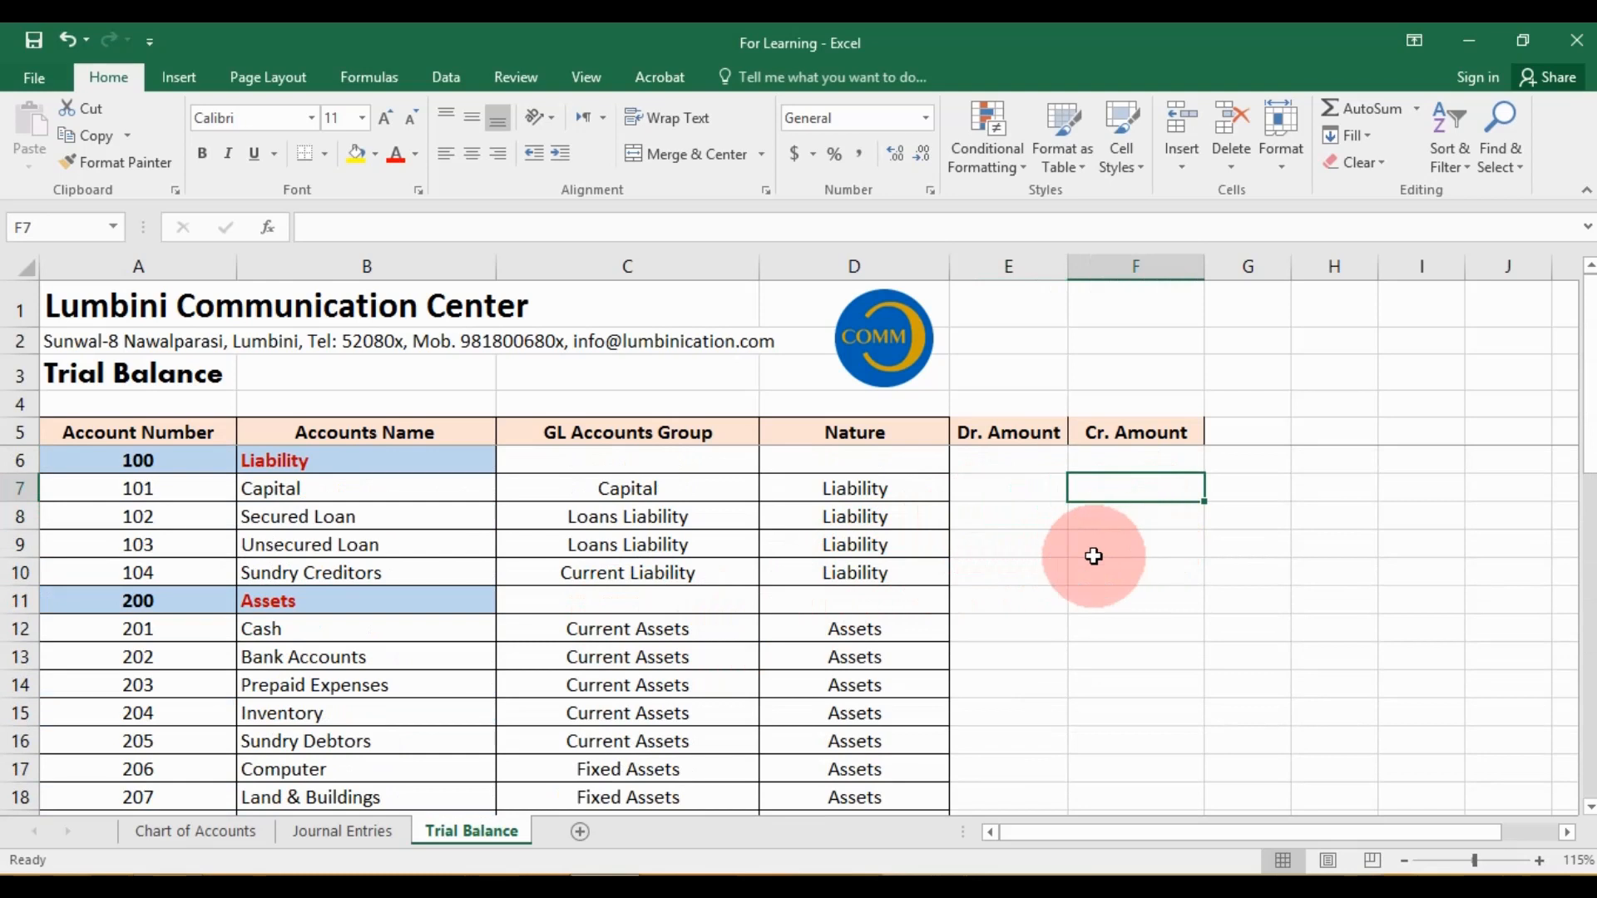
Start a SUMIF formula in cell E7 using the GL Accounts column of the Journal Entries table, header included, as the range
click(1020, 492)
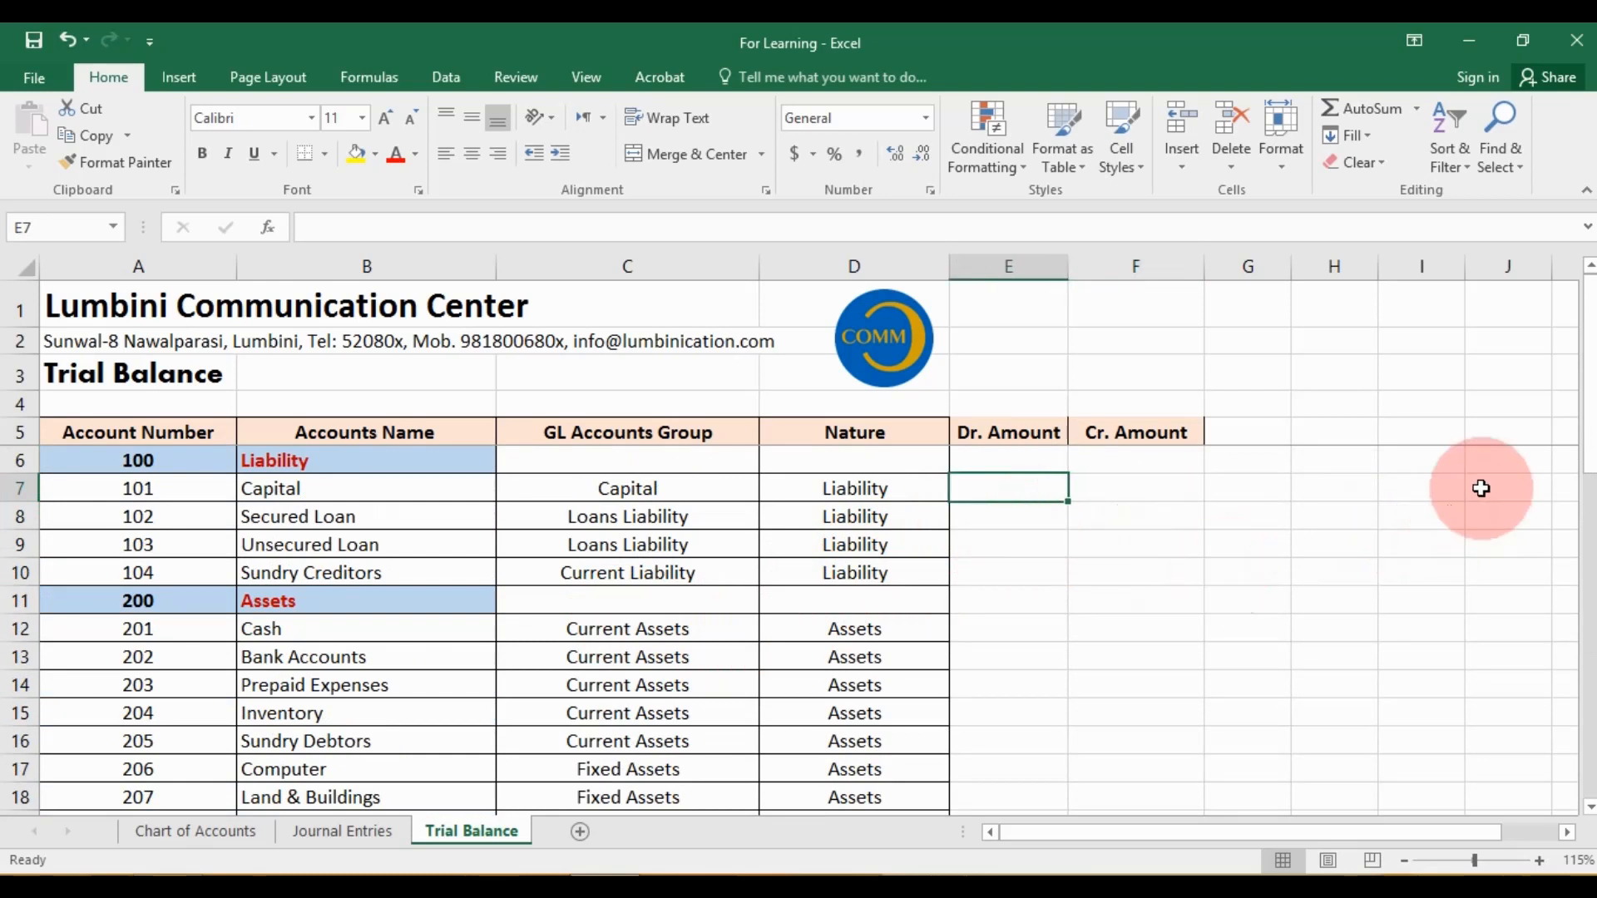
text(=)
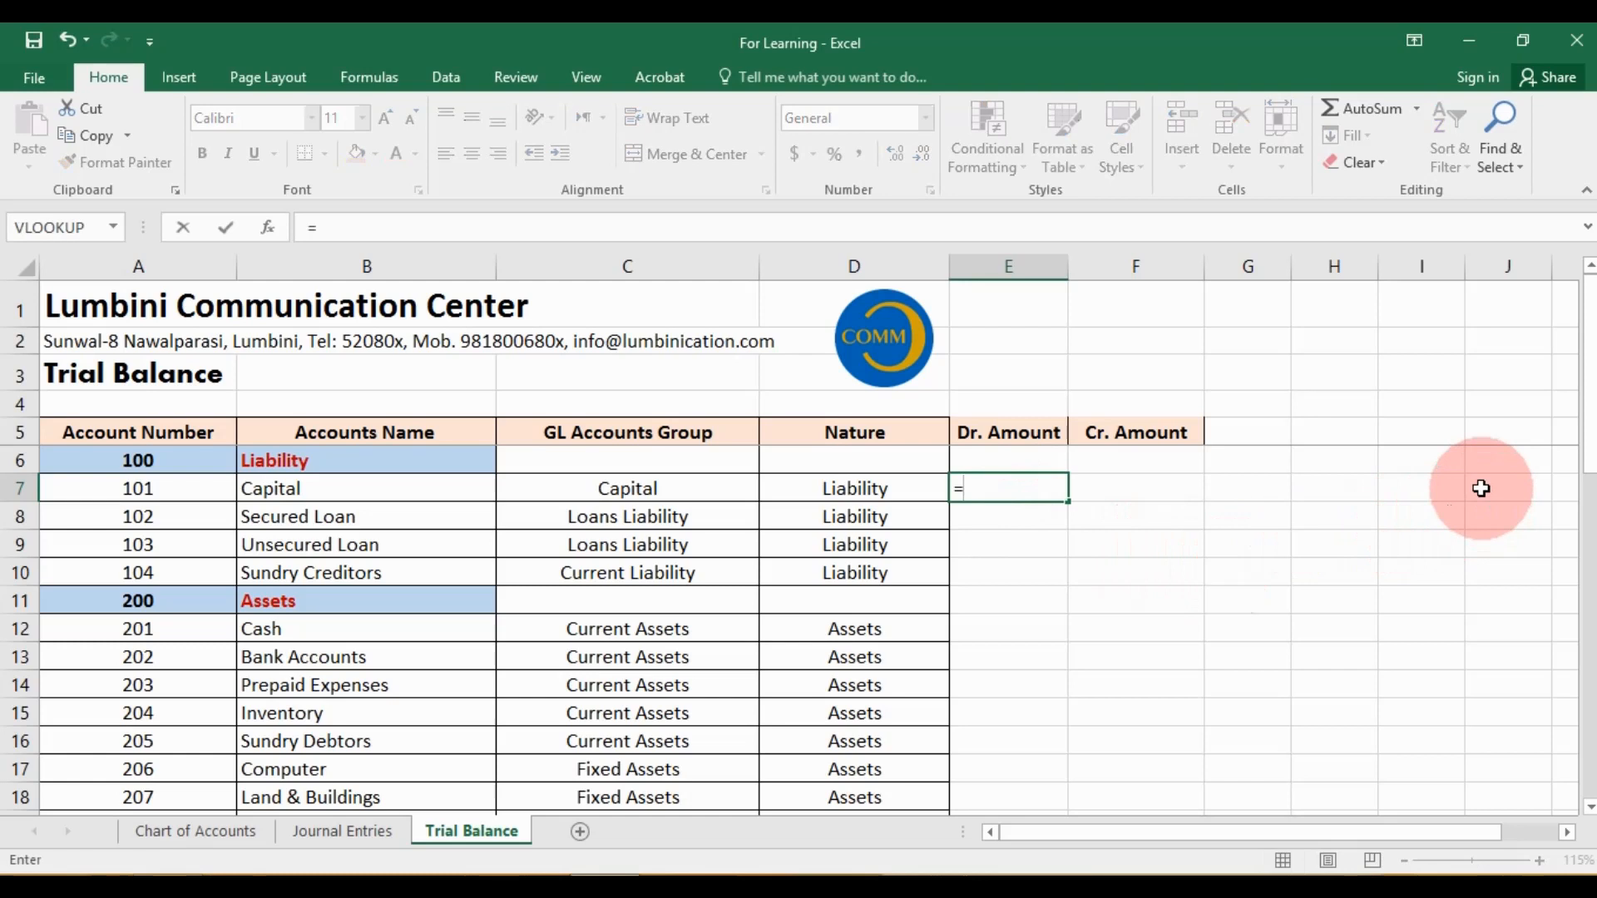
text(sumif)
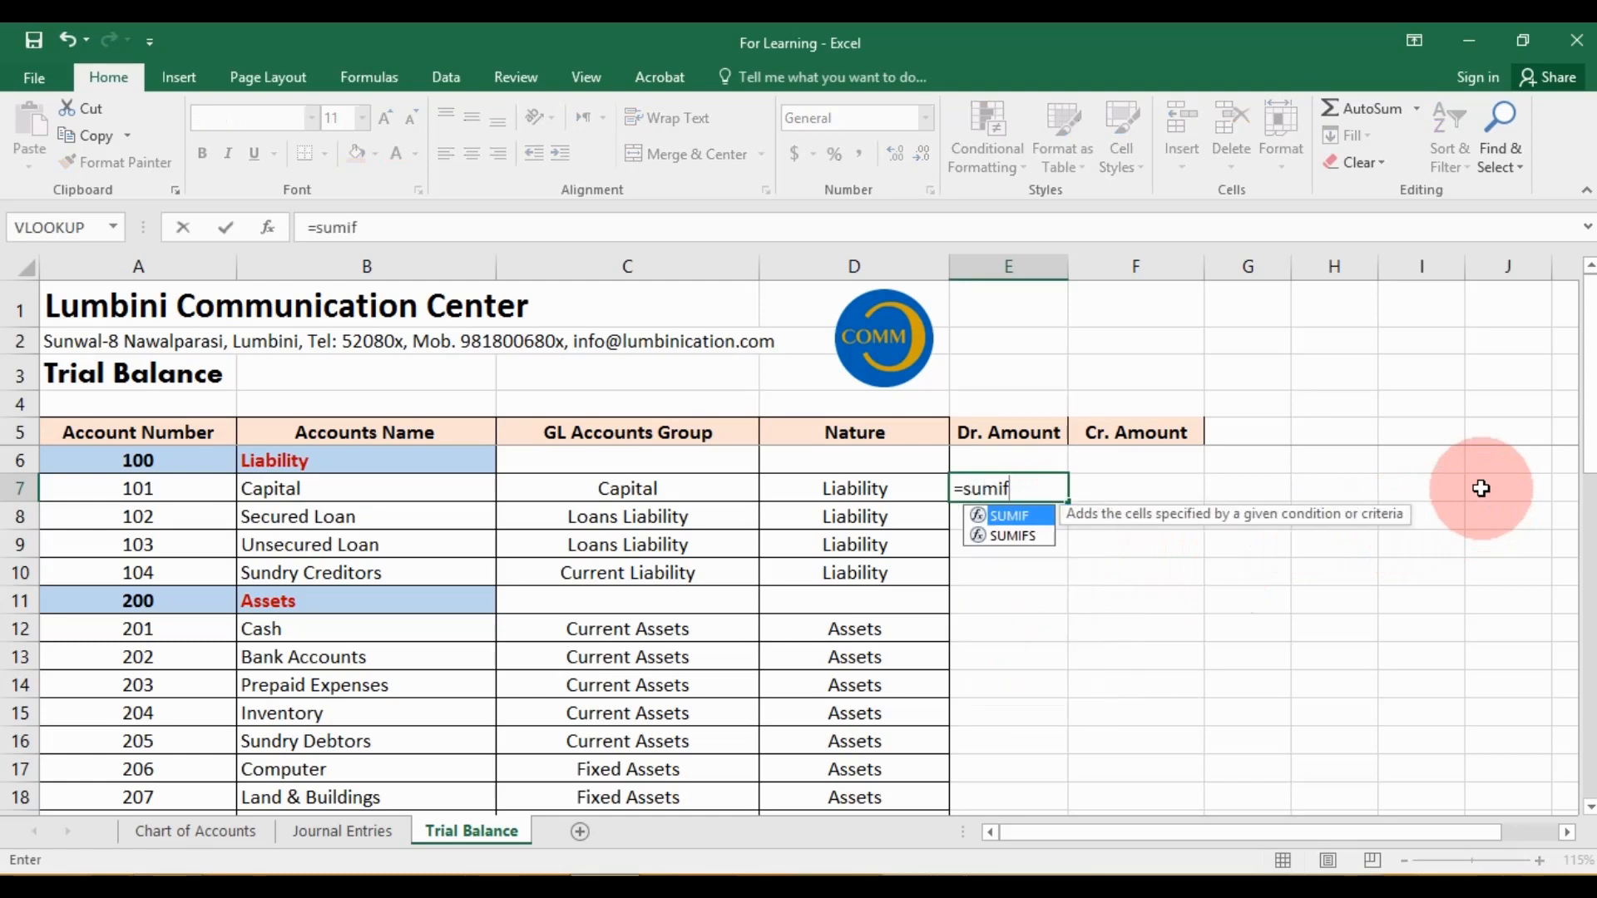
double_click(1032, 516)
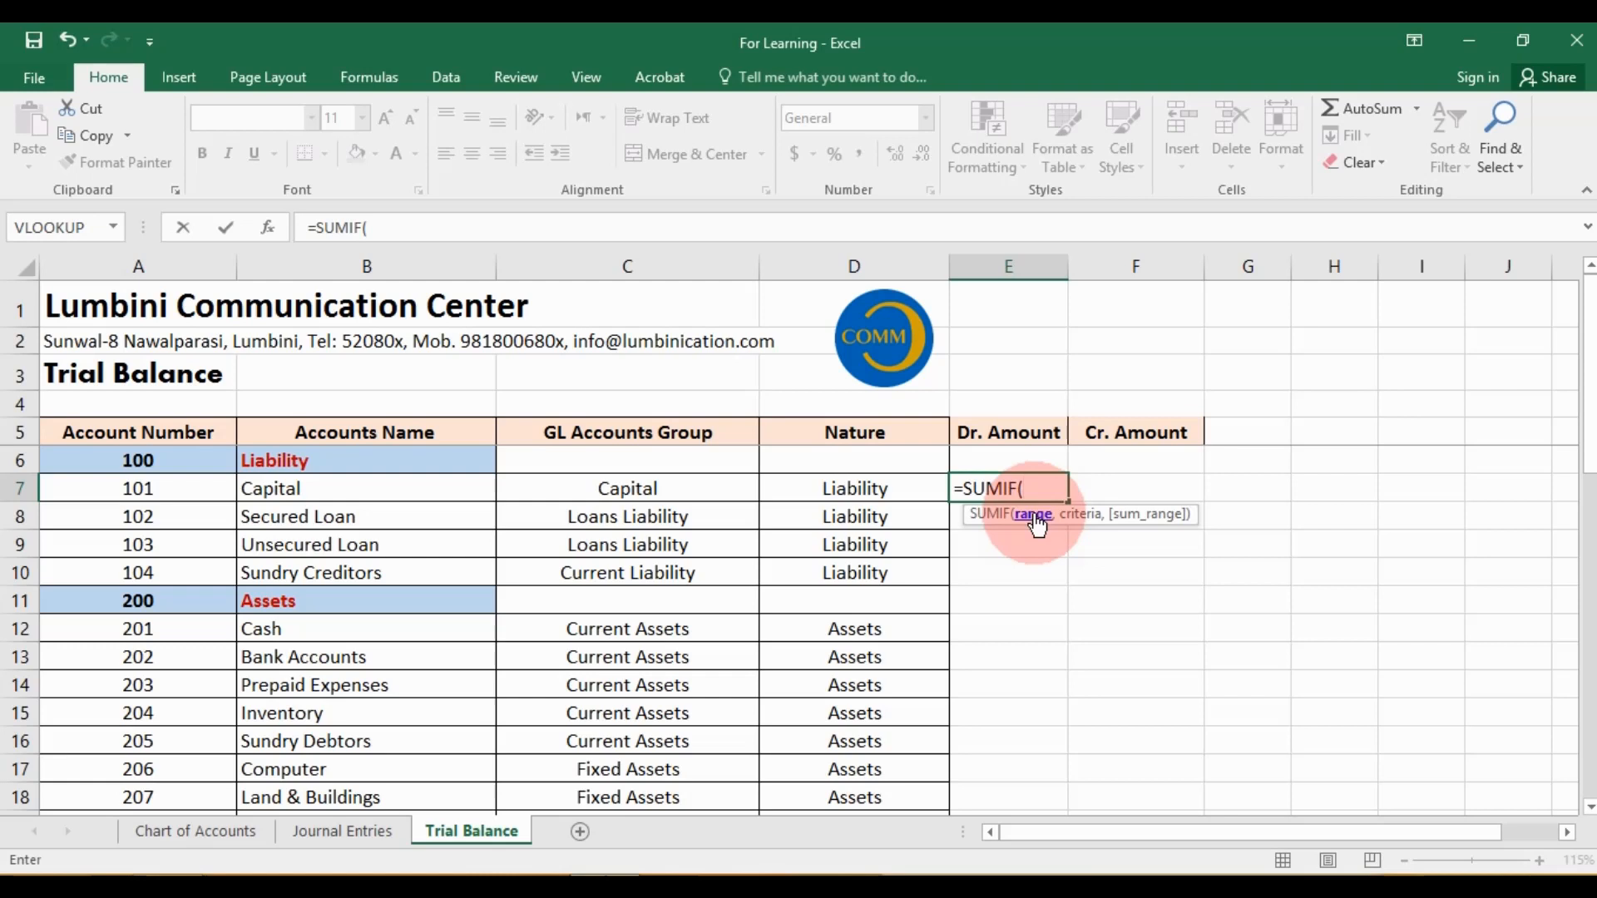
click(361, 831)
scroll(500, 566, up, 3)
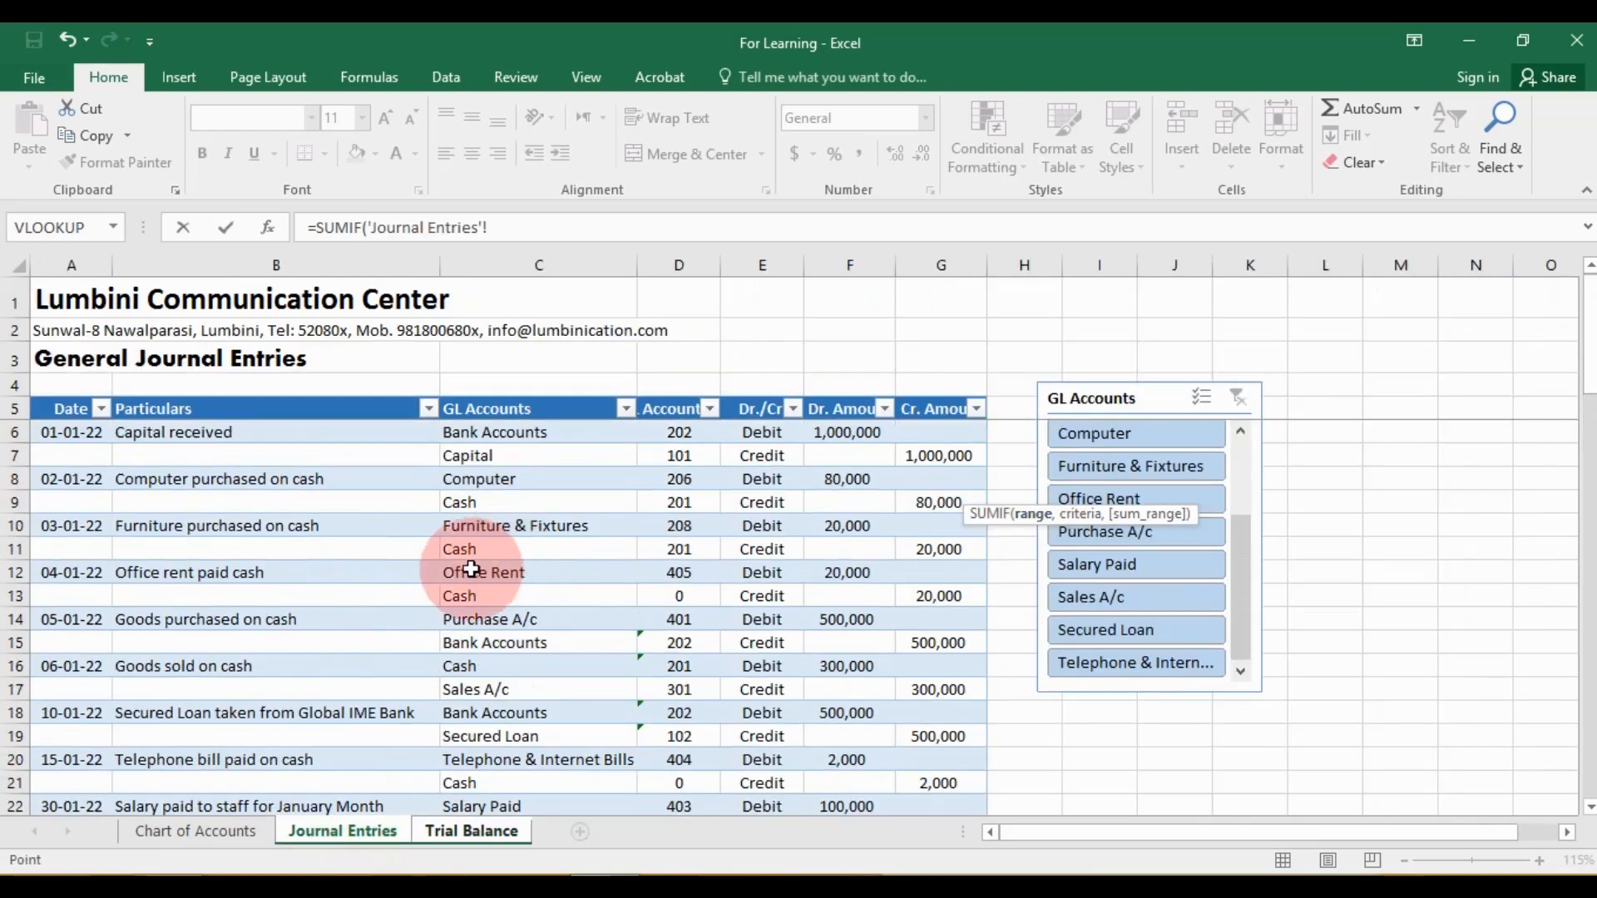
drag(529, 410, 528, 830)
drag(544, 774, 542, 708)
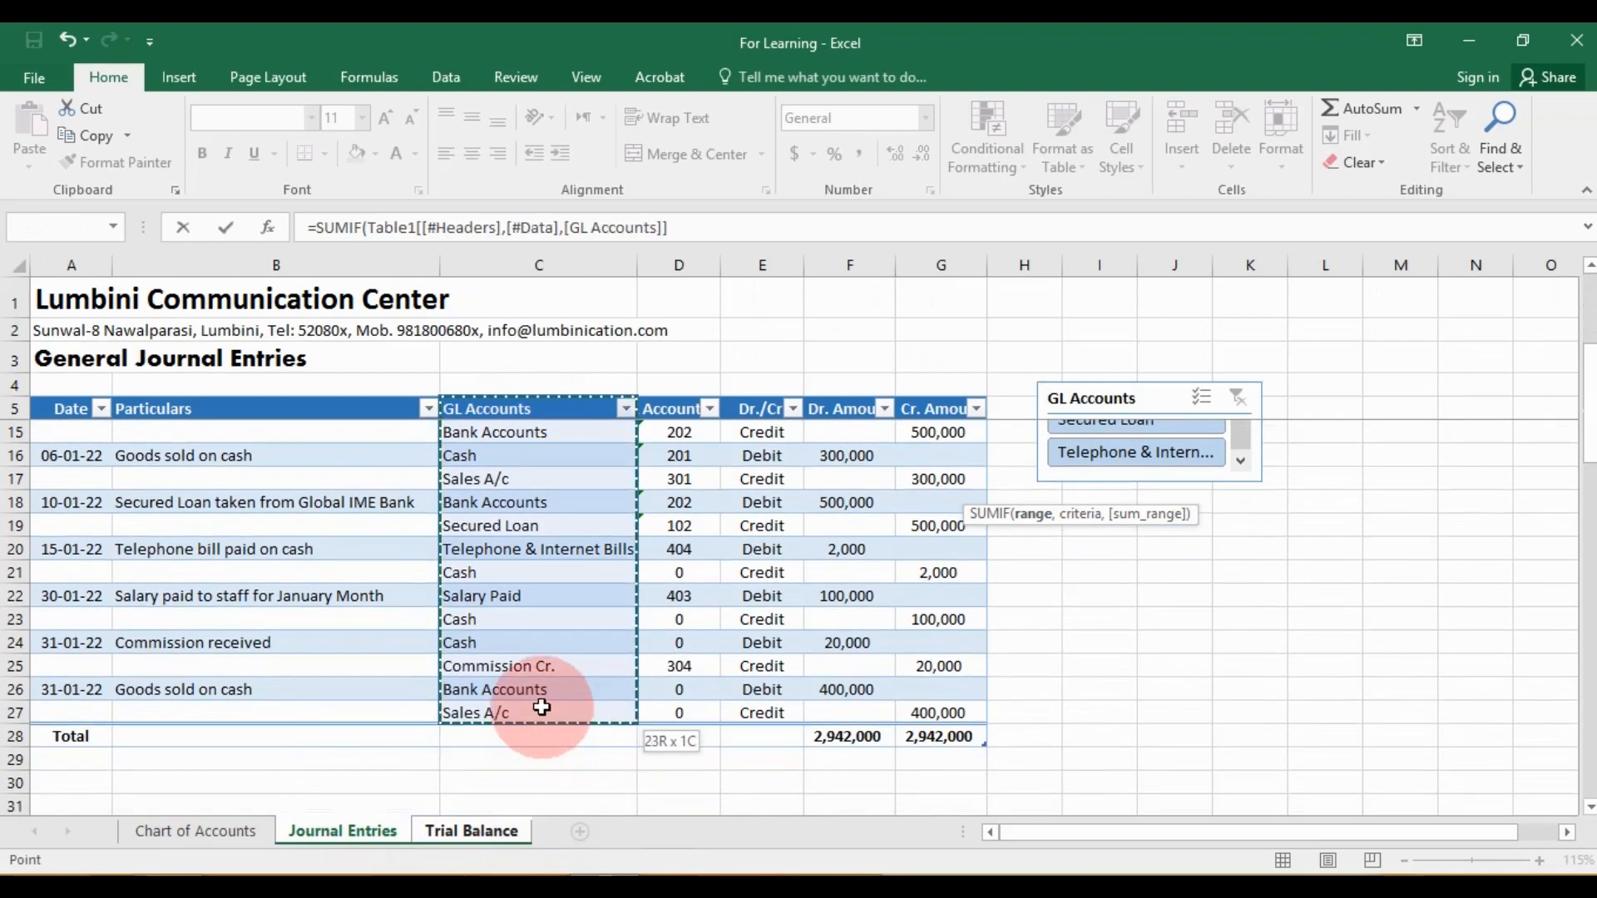
click(711, 230)
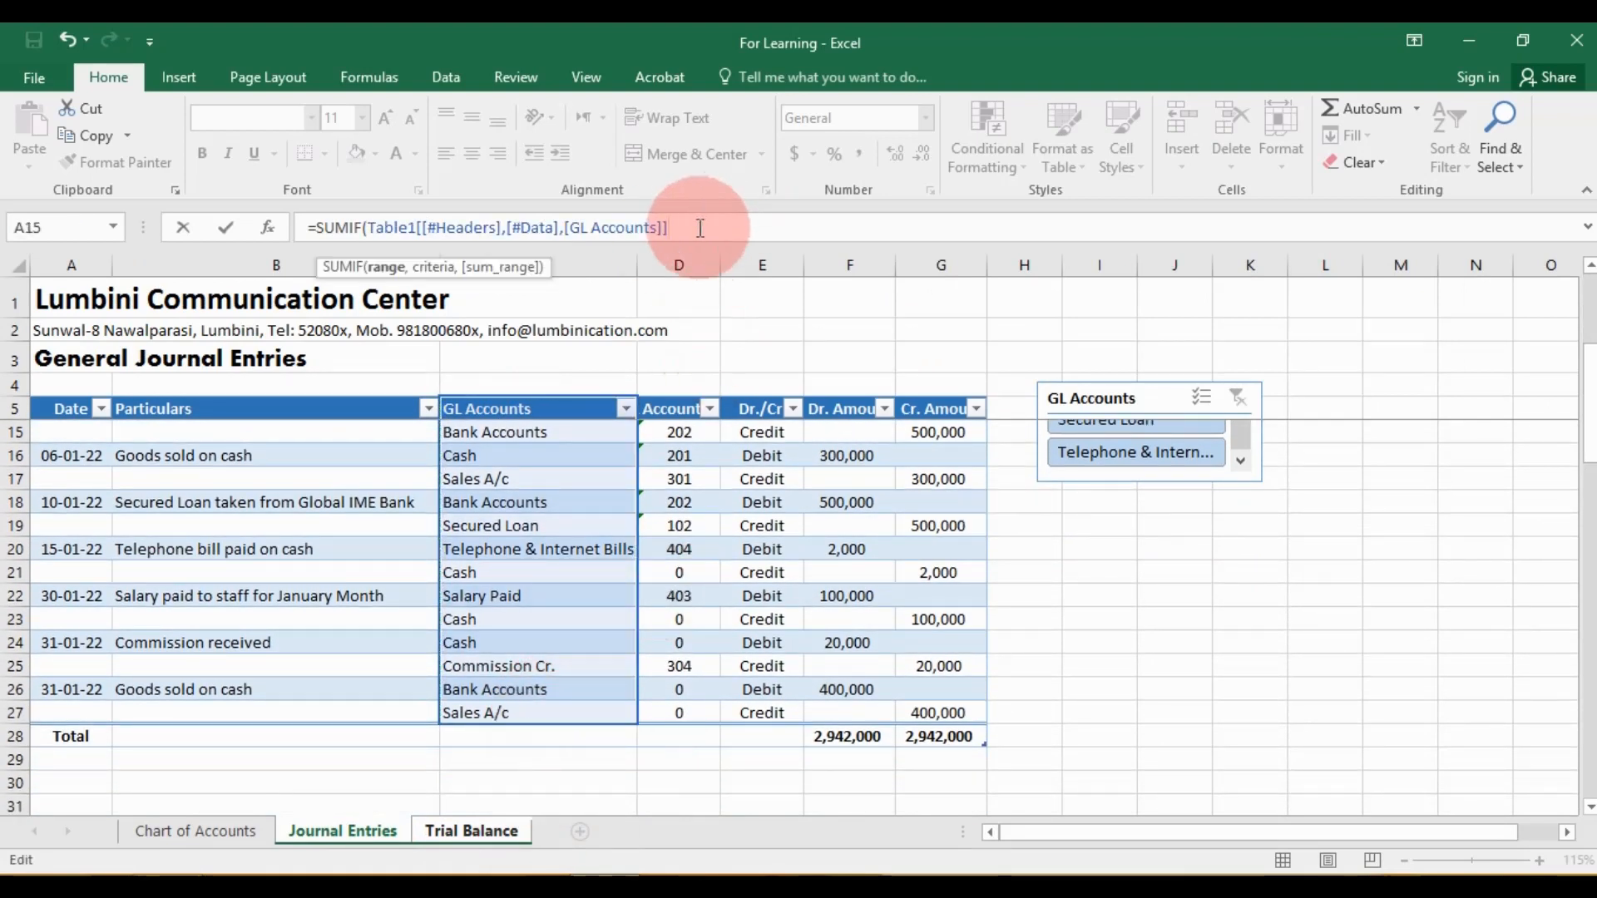
text(,)
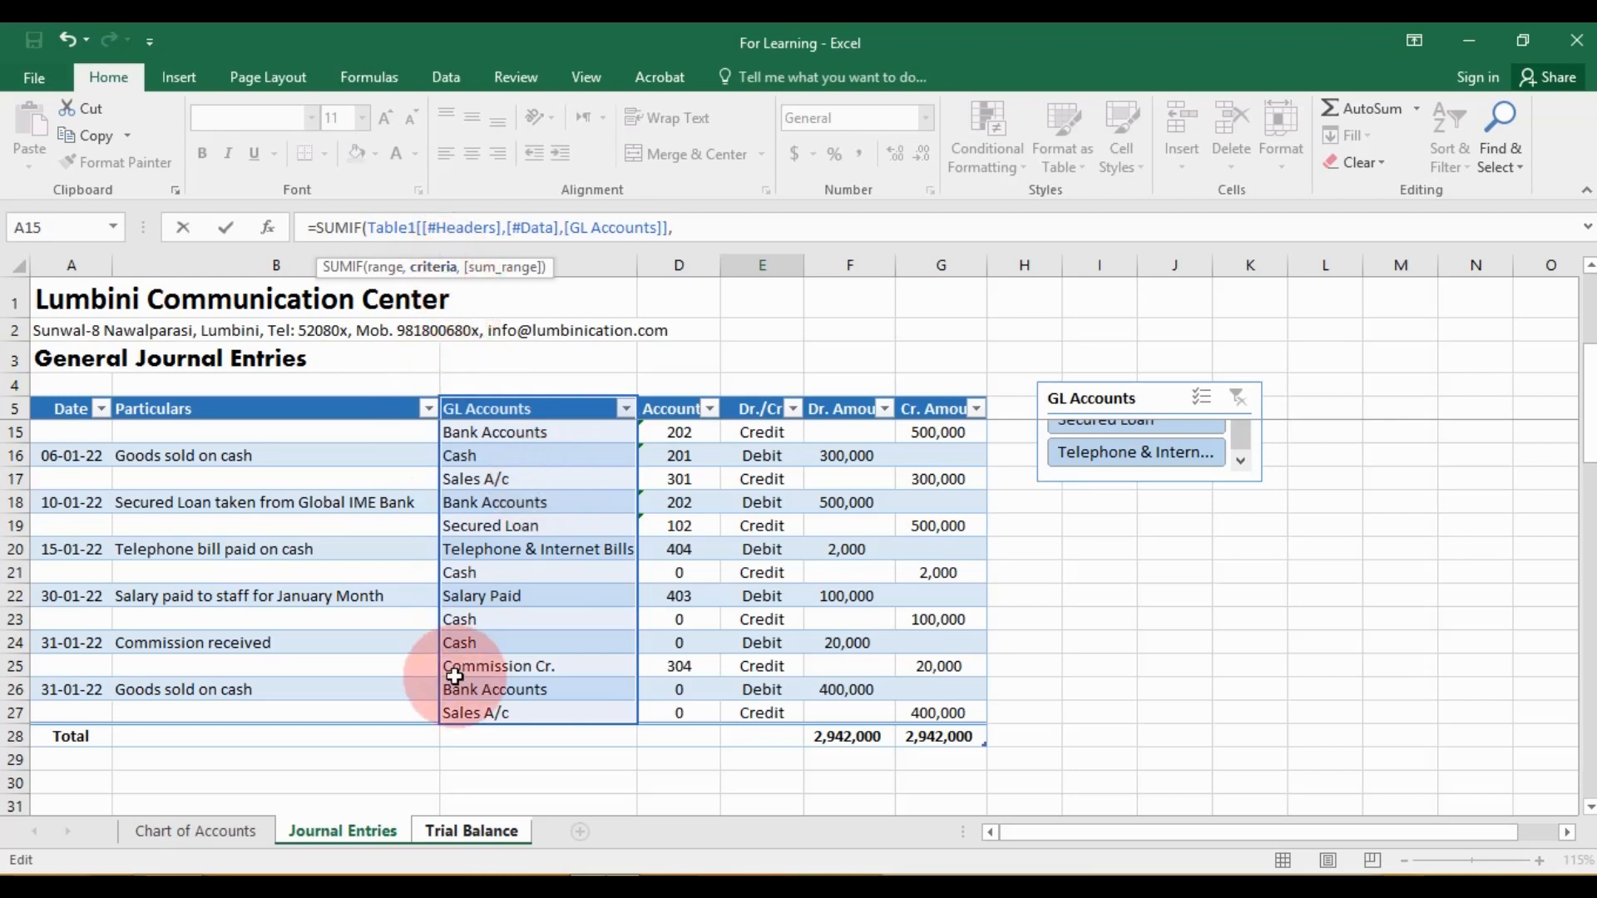
Complete the E7 formula with Trial Balance cell B7 as criteria and the Journal Entries table's Dr. Amount column, header included, as sum range
click(468, 834)
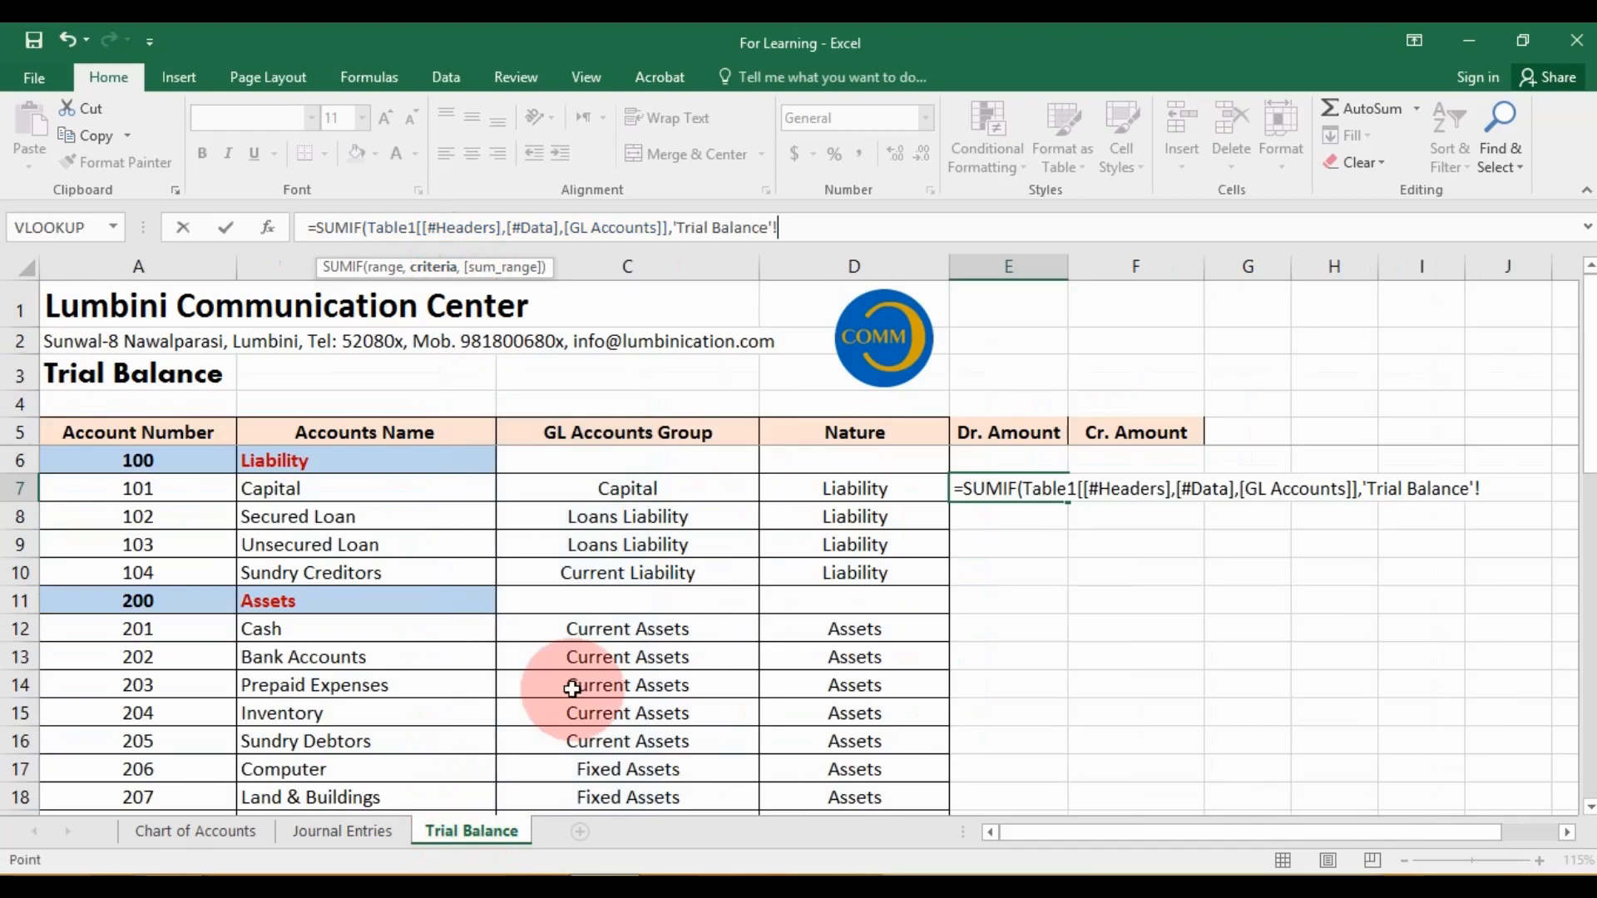
click(356, 491)
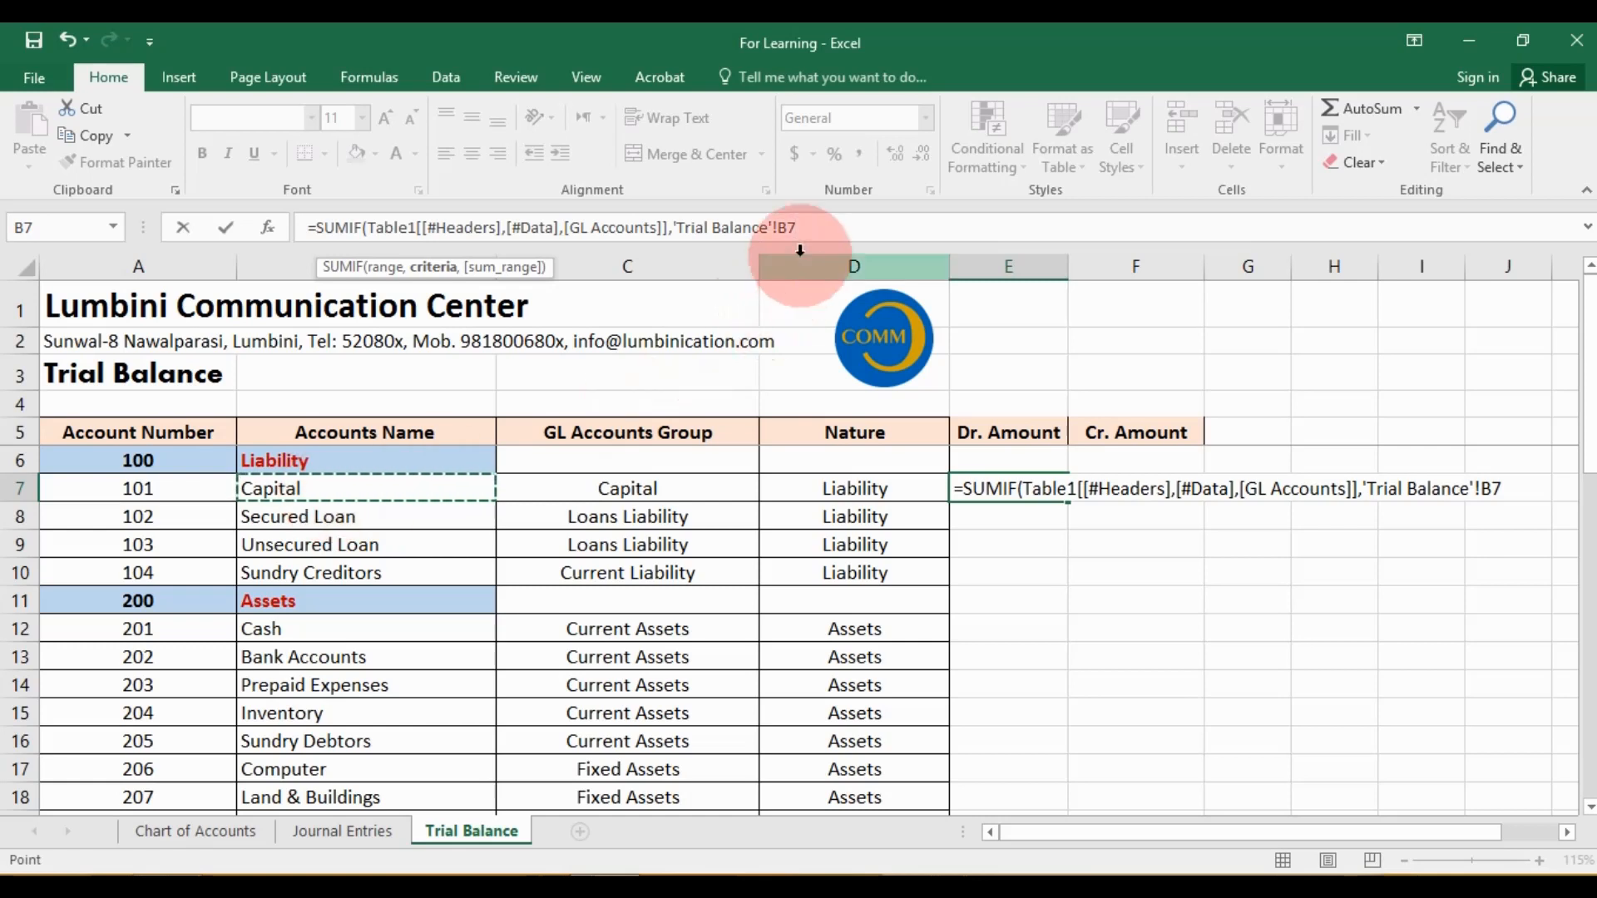
click(819, 234)
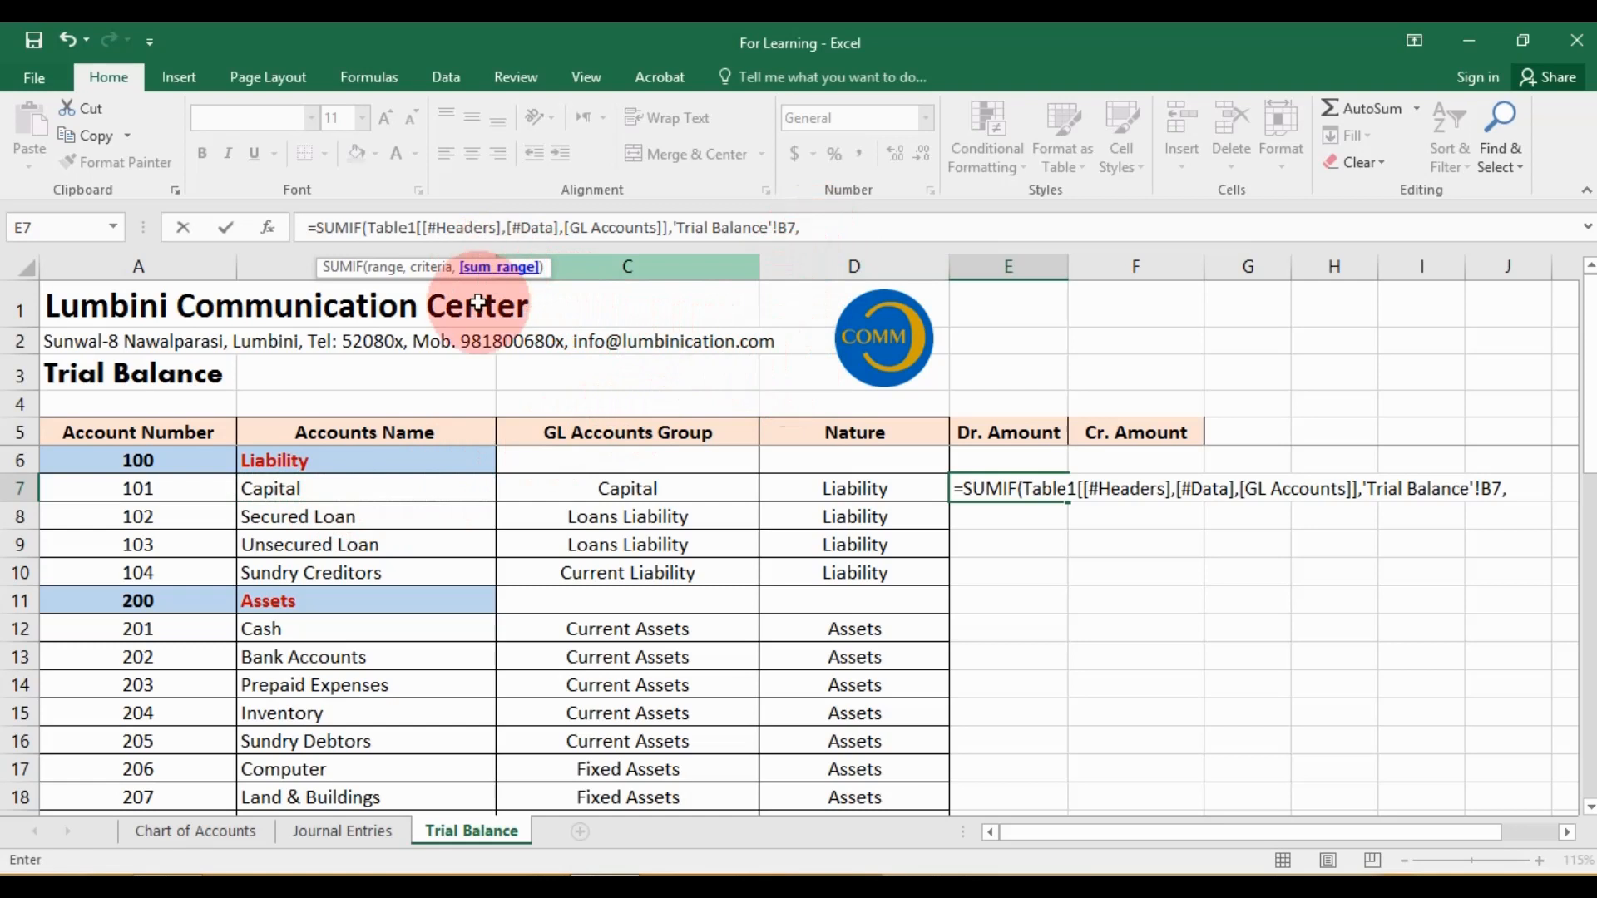
click(331, 831)
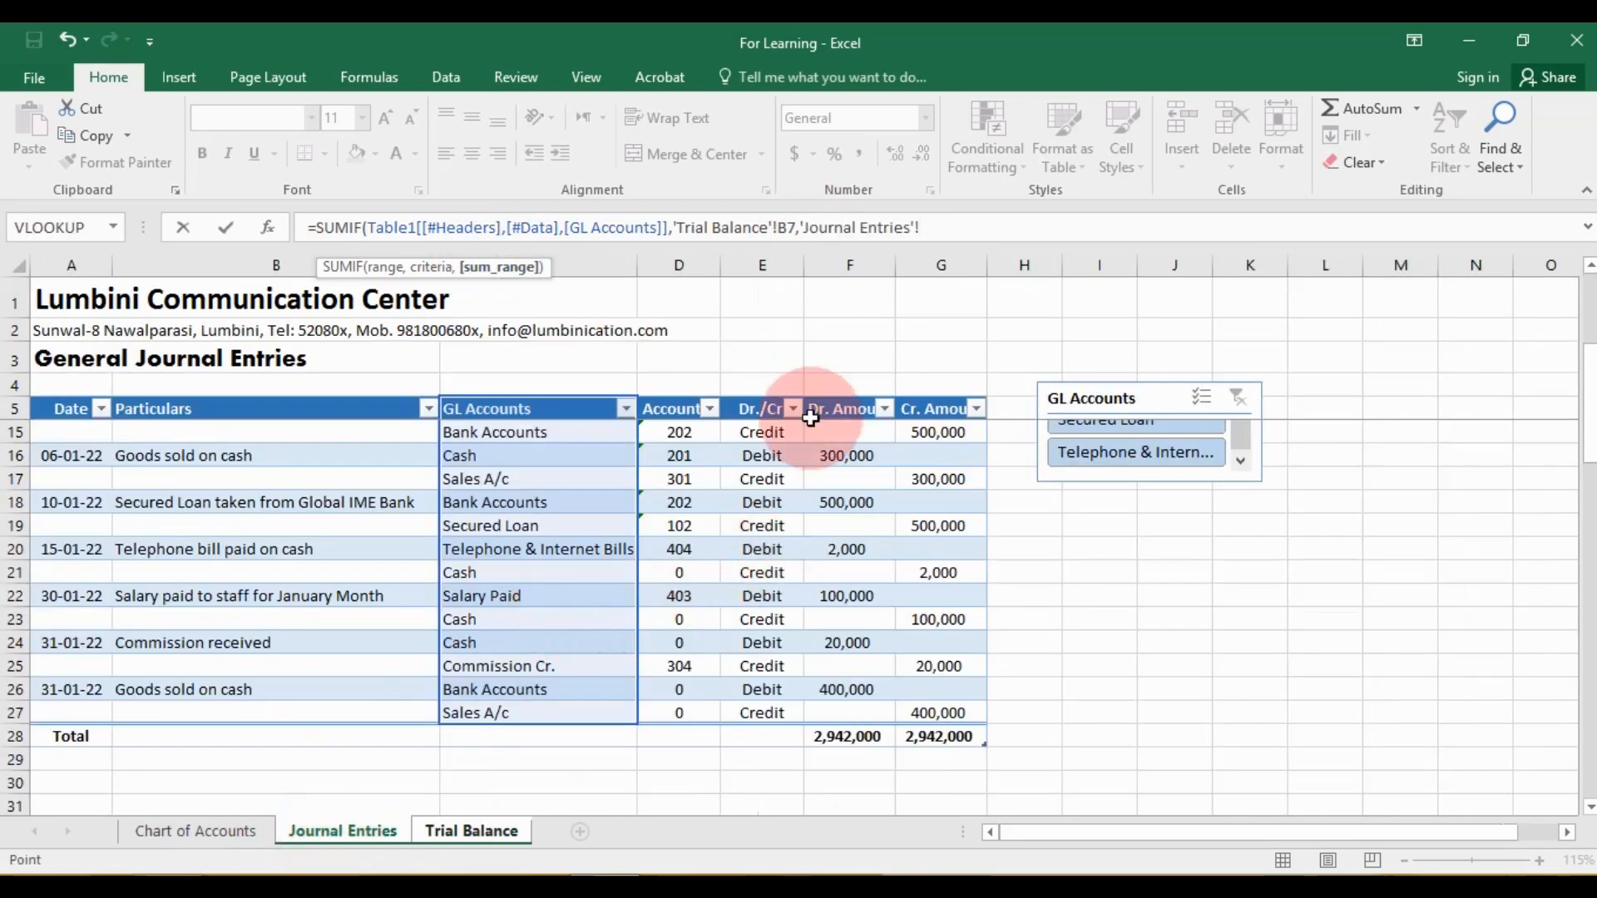
scroll(1523, 458, up, 3)
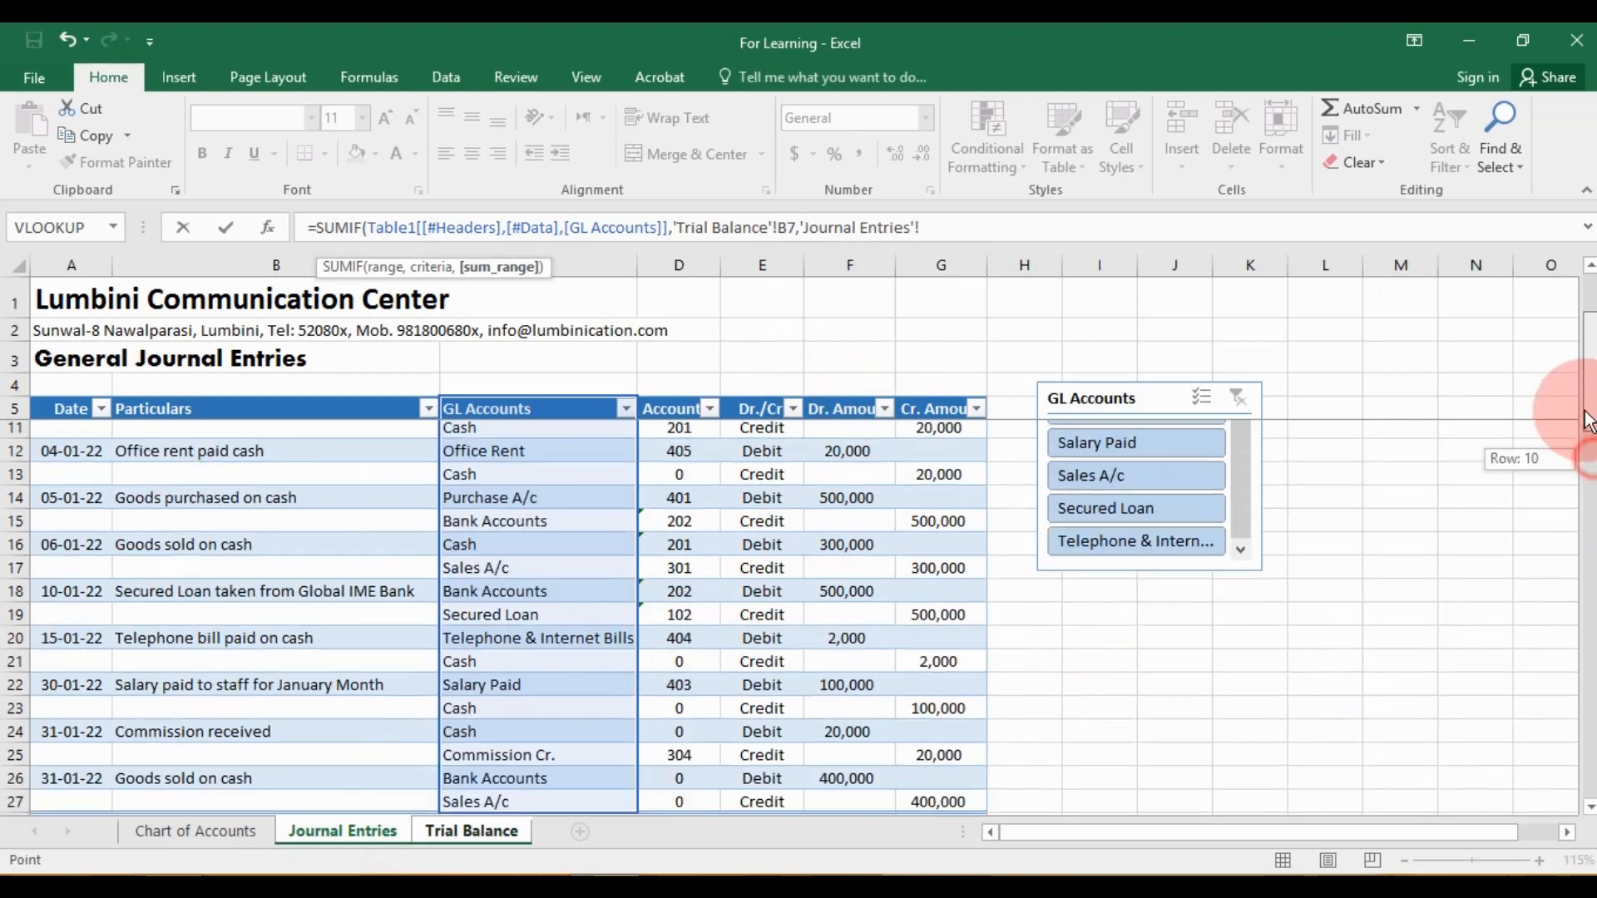
drag(859, 416, 884, 597)
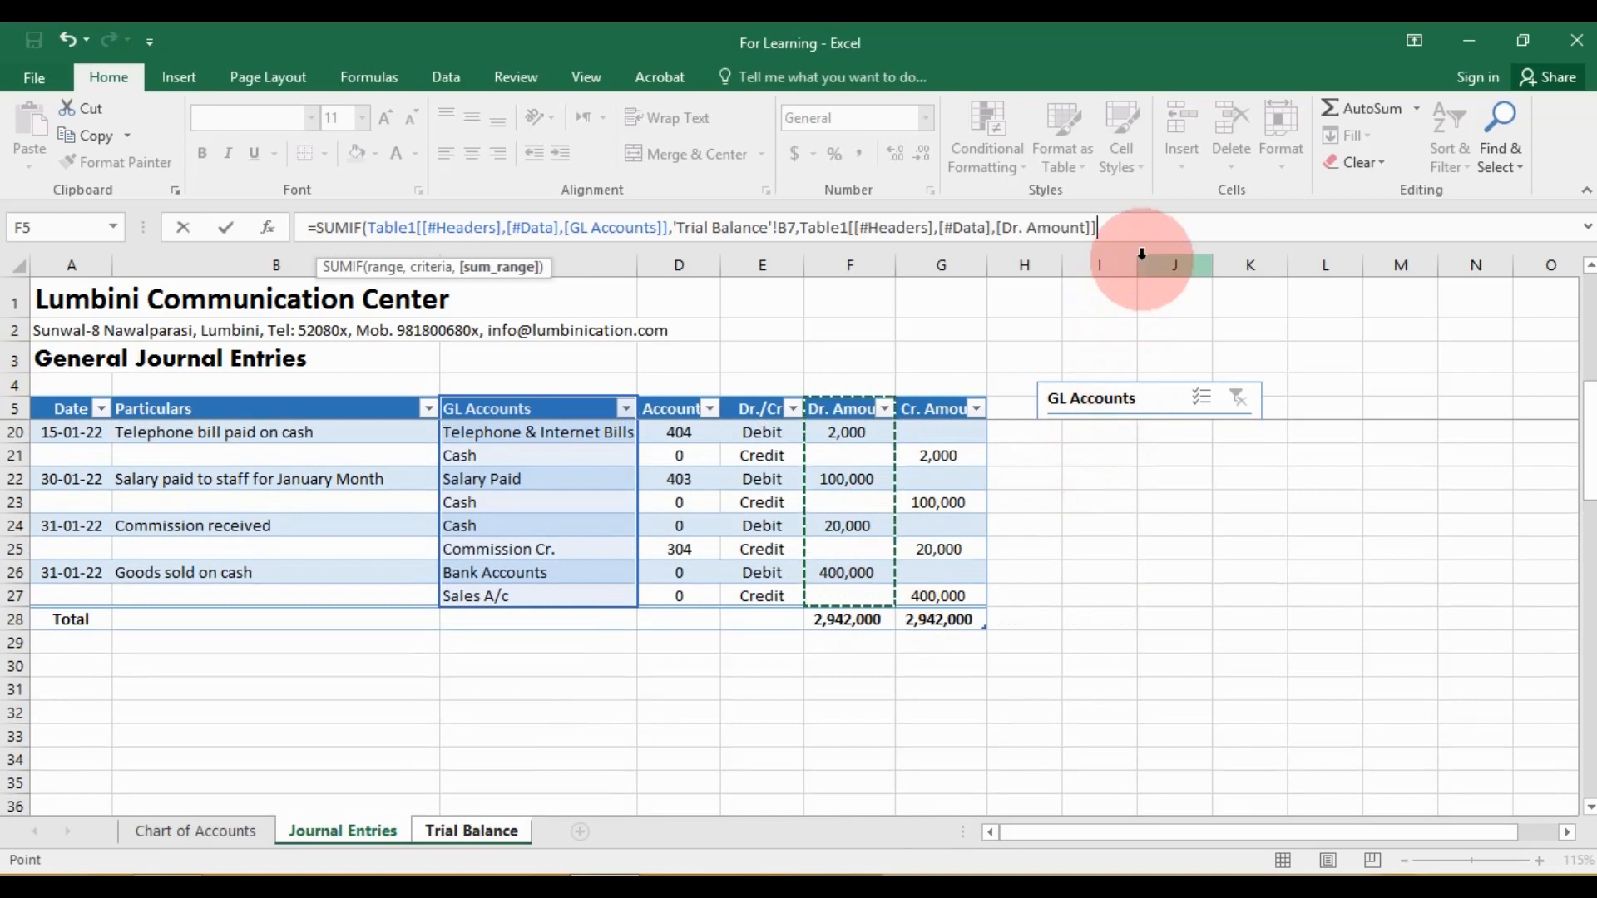
key(Return)
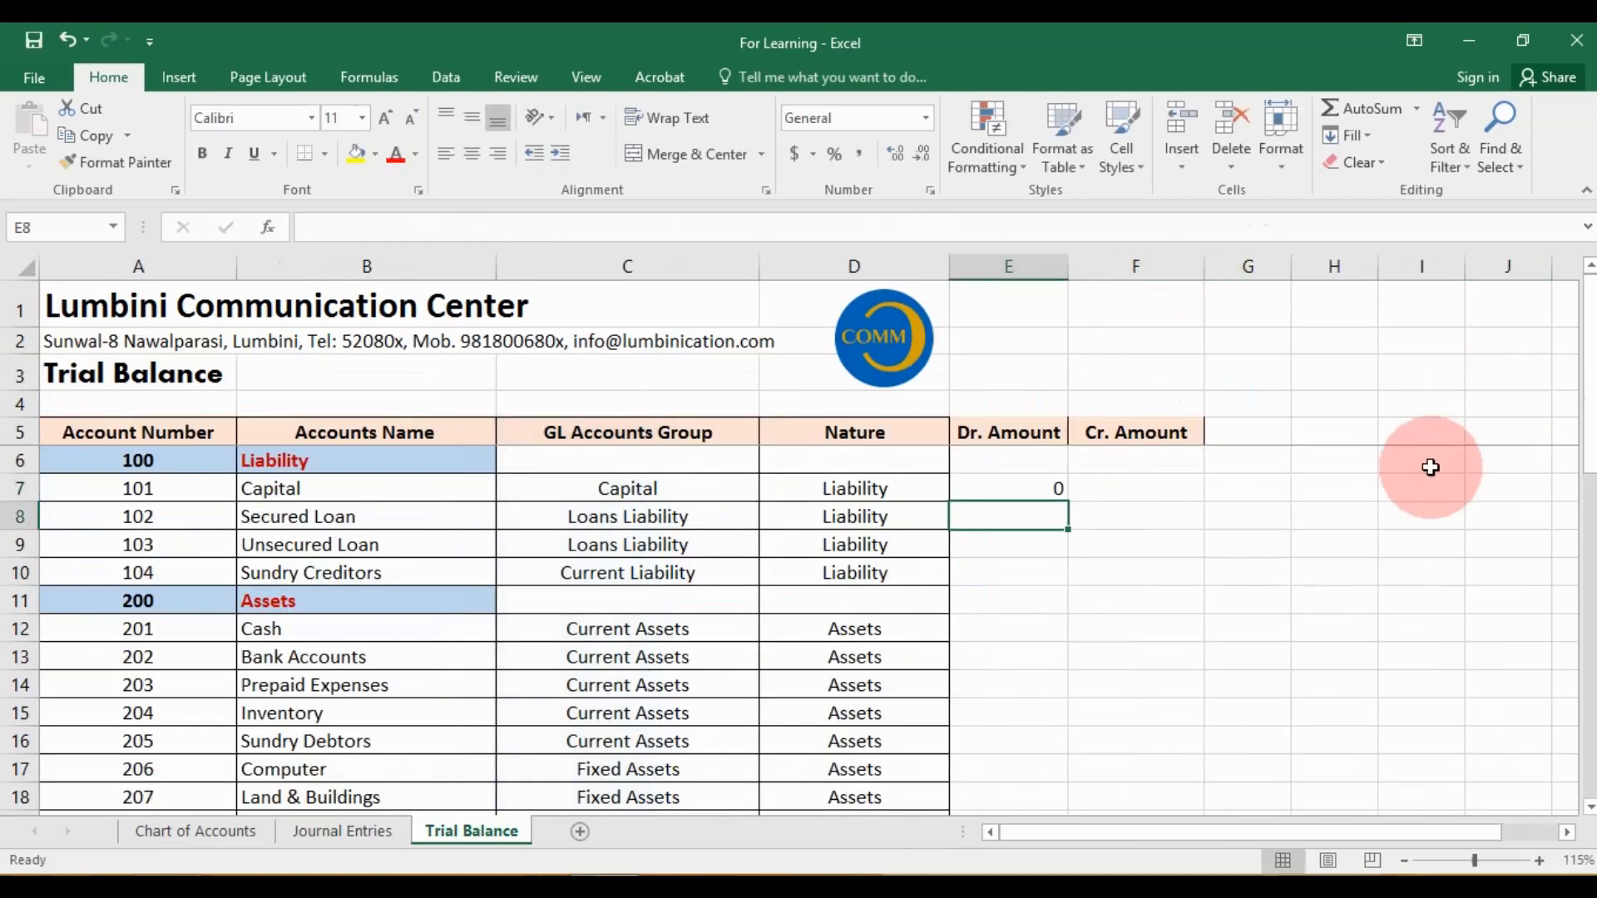
Fill the E7 formula down the Dr. Amount column for all account rows and check the filled cells
click(1049, 489)
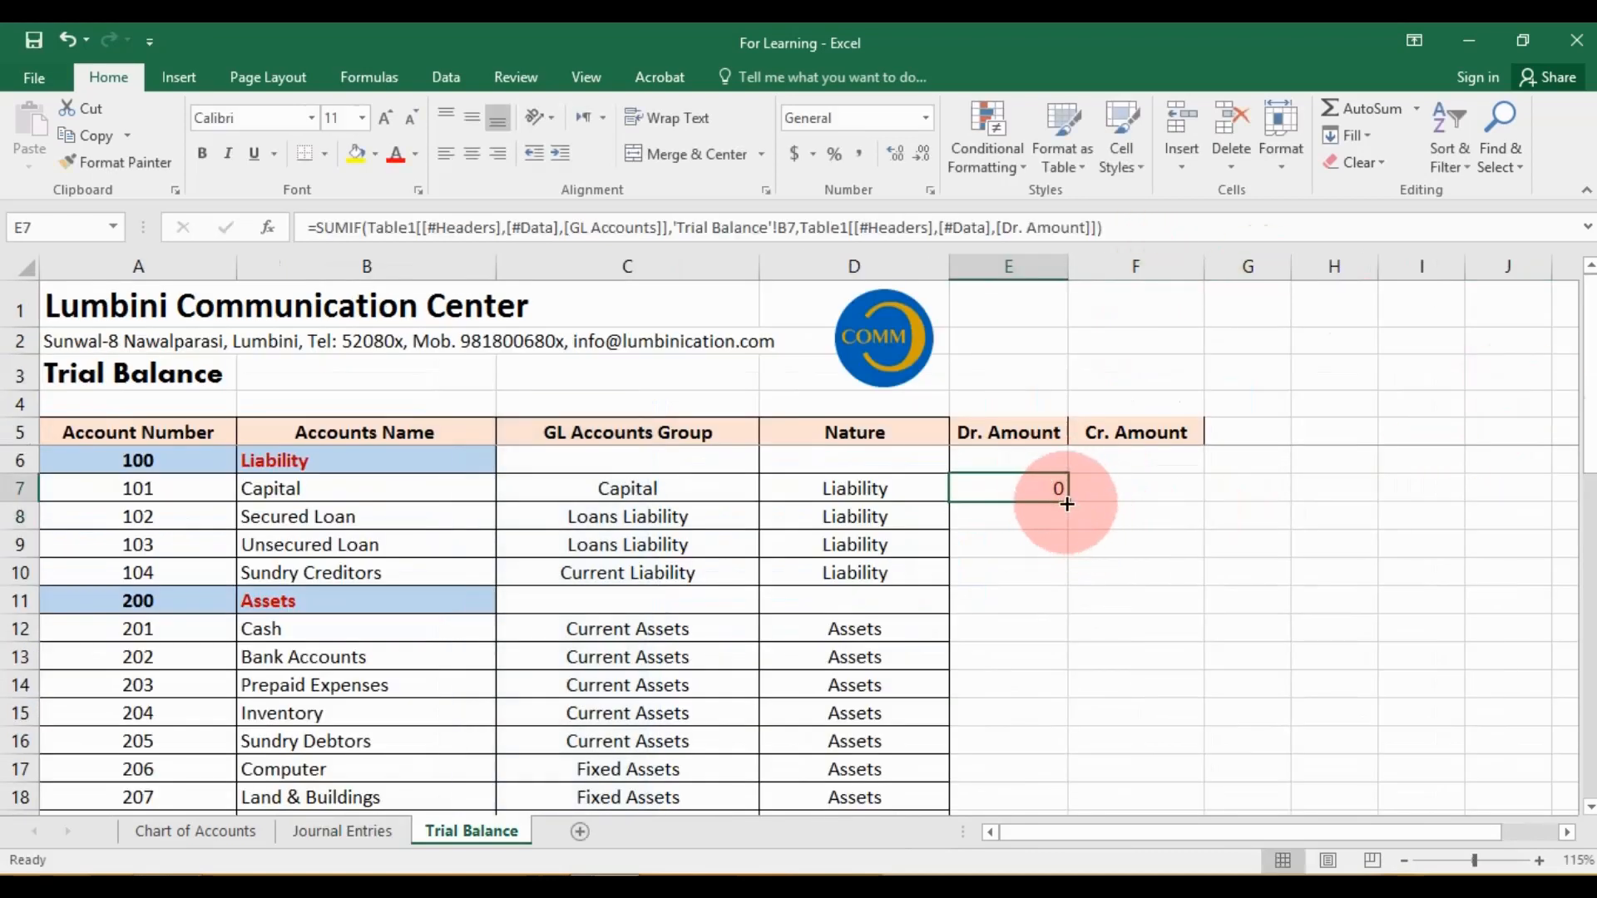
double_click(1068, 502)
scroll(1105, 583, down, 3)
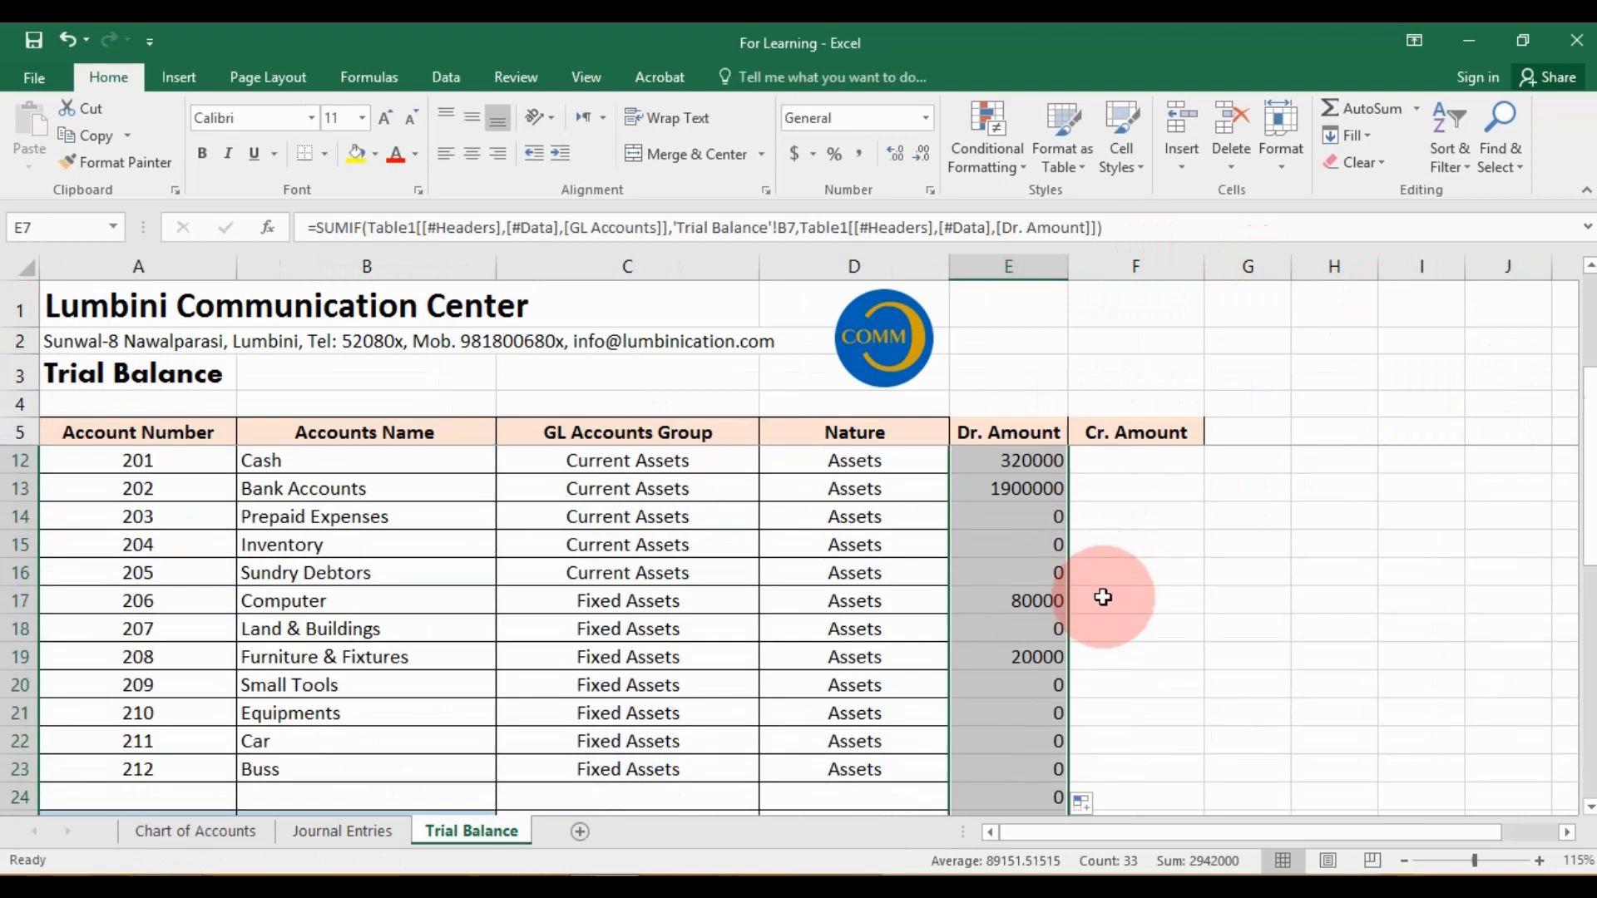
scroll(1102, 597, up, 3)
scroll(1100, 601, up, 1)
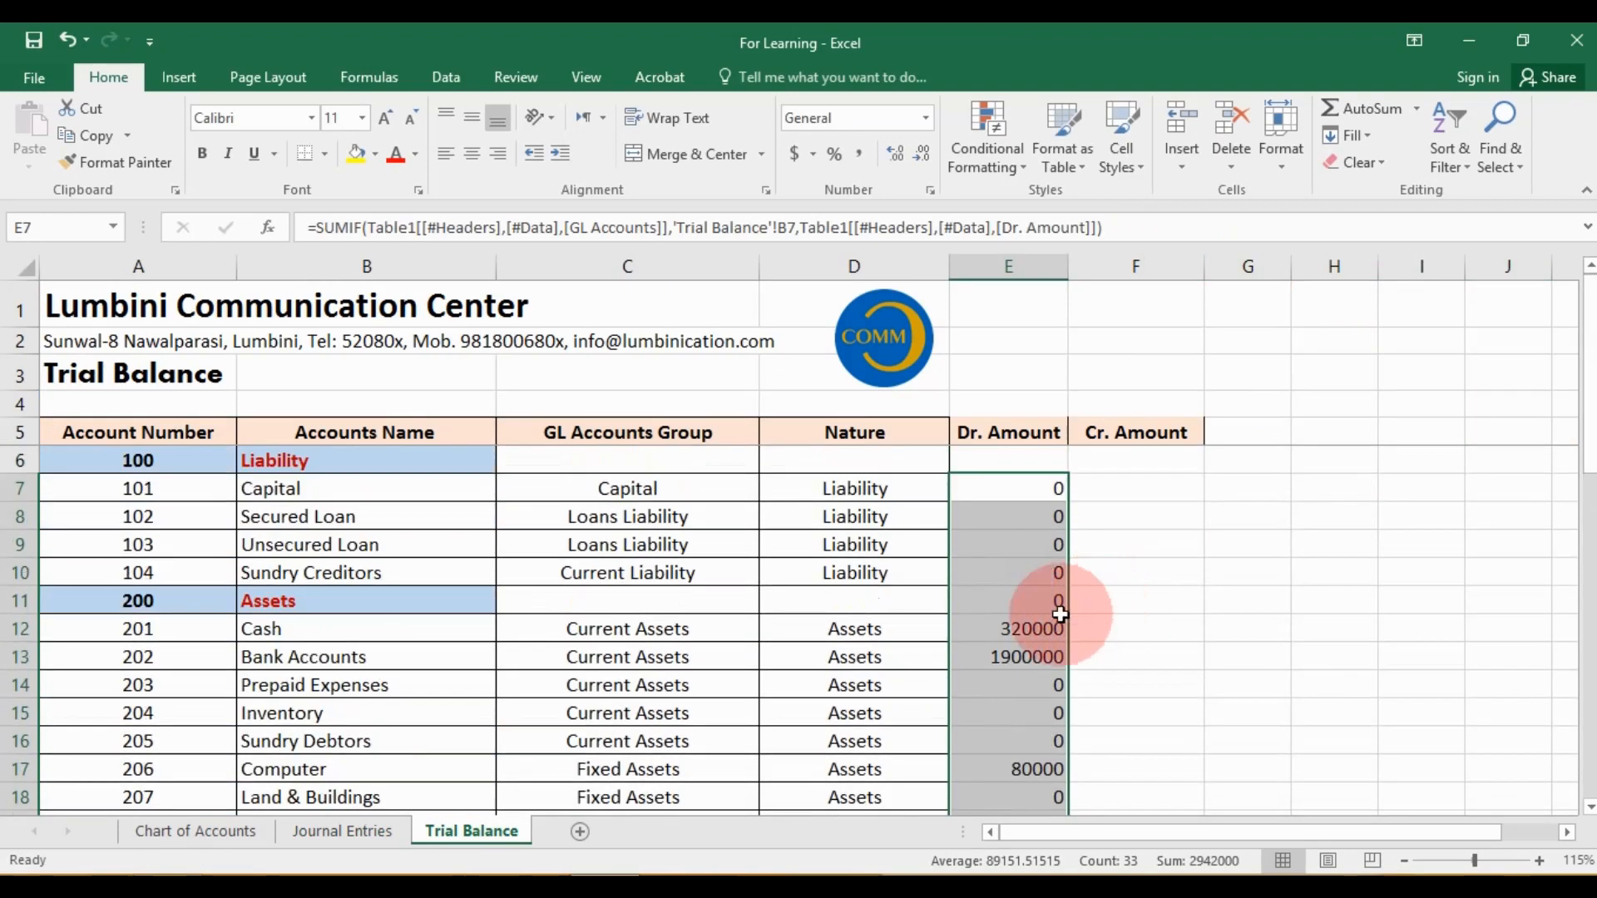
scroll(1047, 599, down, 2)
scroll(1064, 582, up, 2)
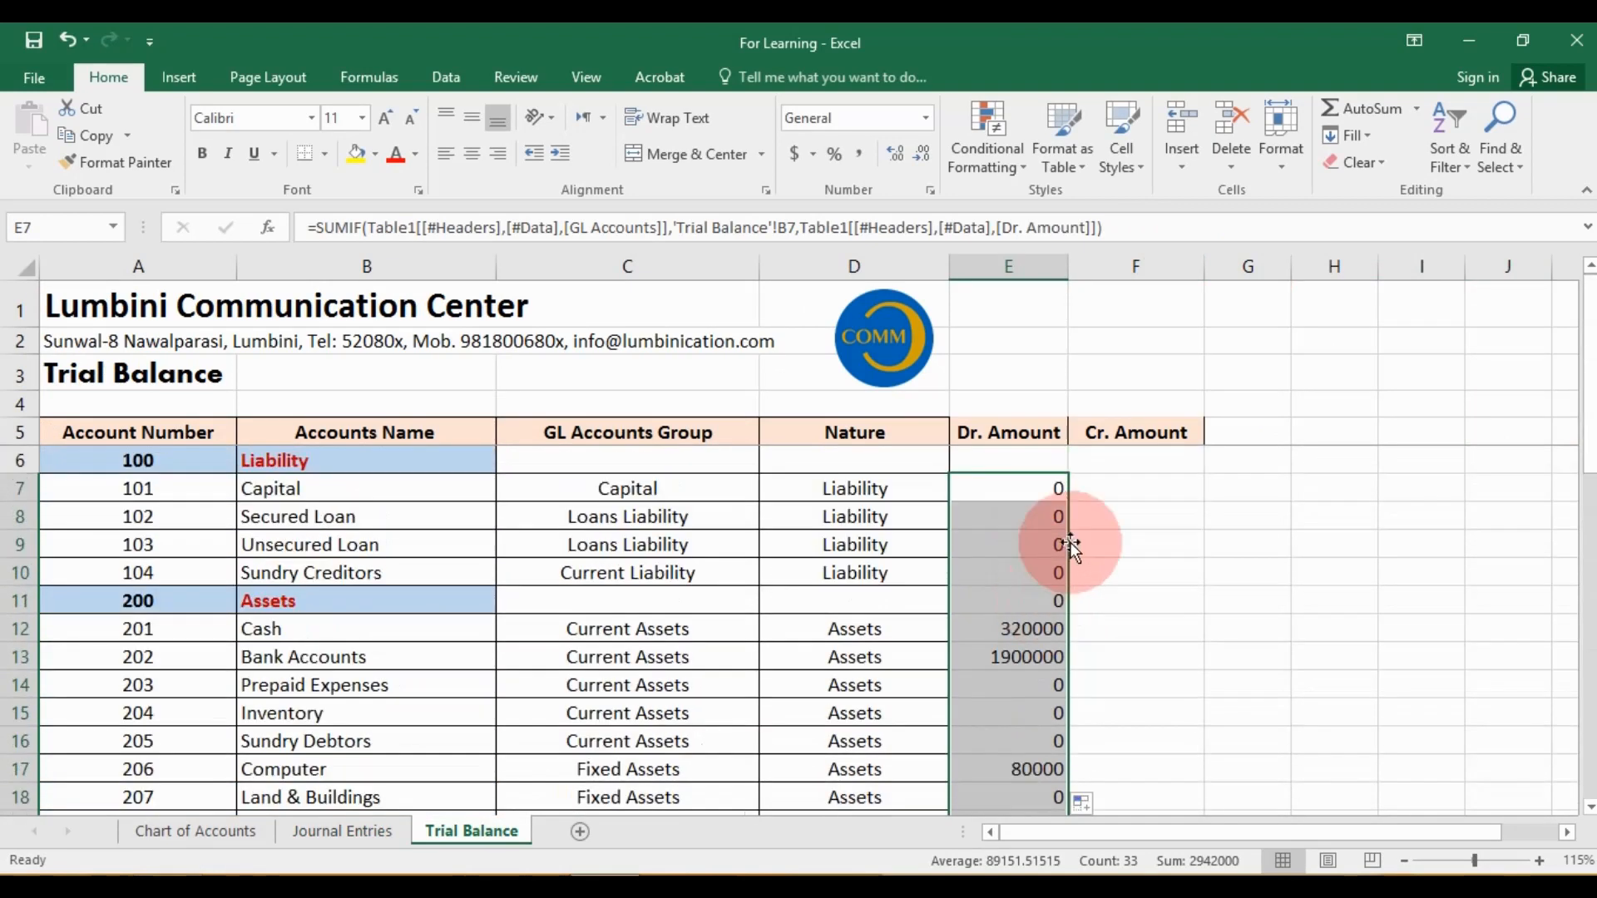
Format columns E and F as Number with 0 decimal places, the 1000 separator, and negative numbers in red parentheses
drag(1019, 266, 1127, 267)
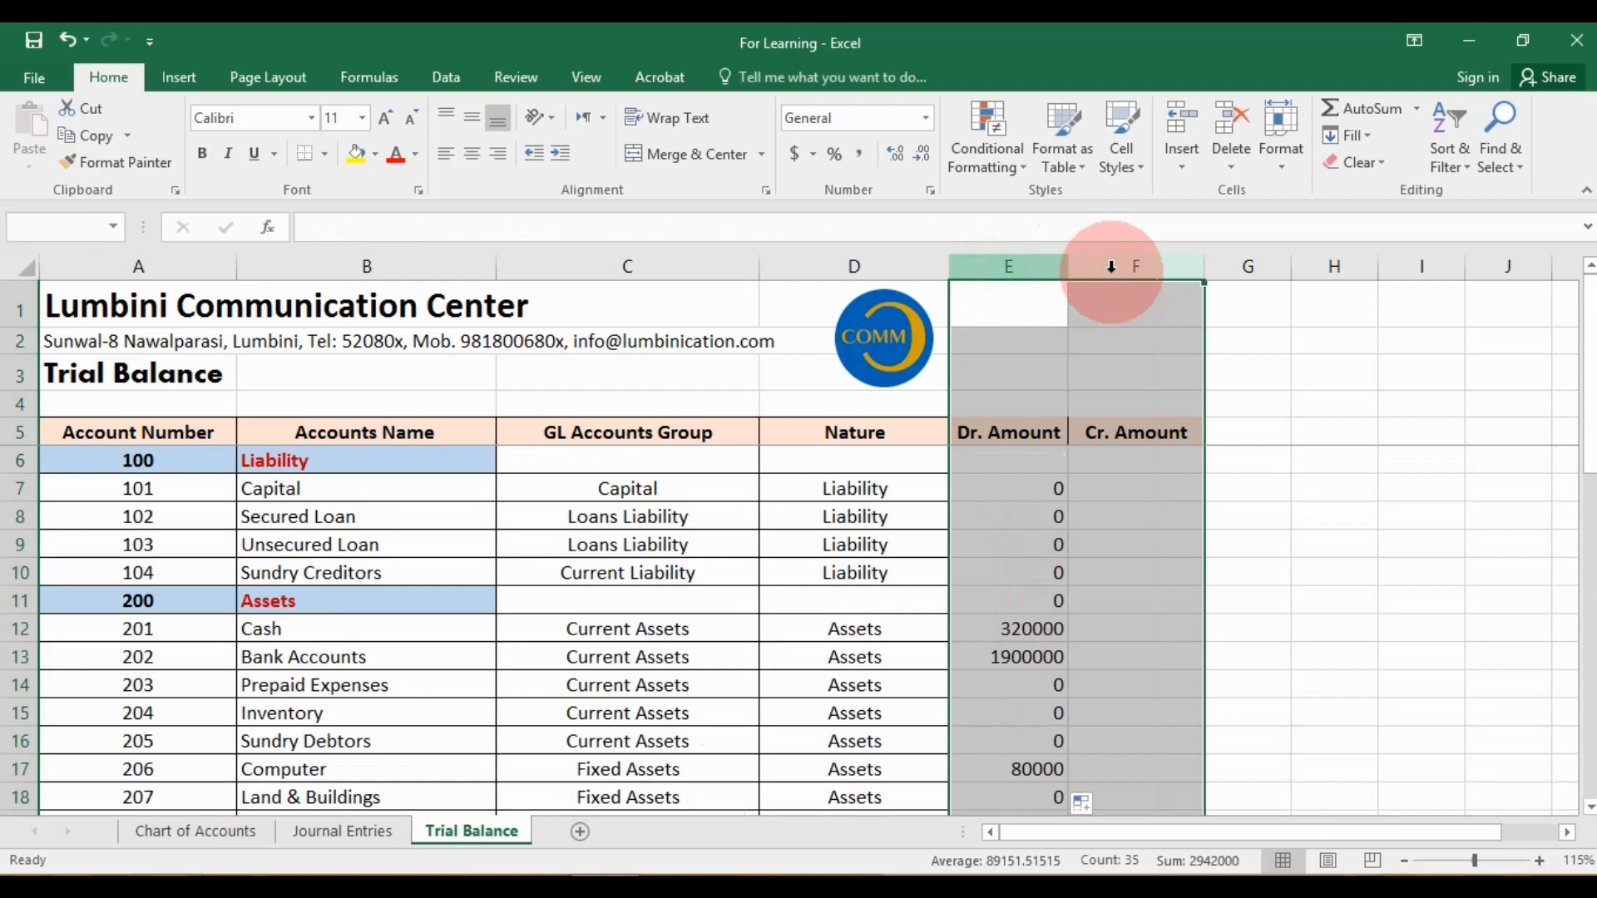
right_click(1115, 267)
click(1183, 520)
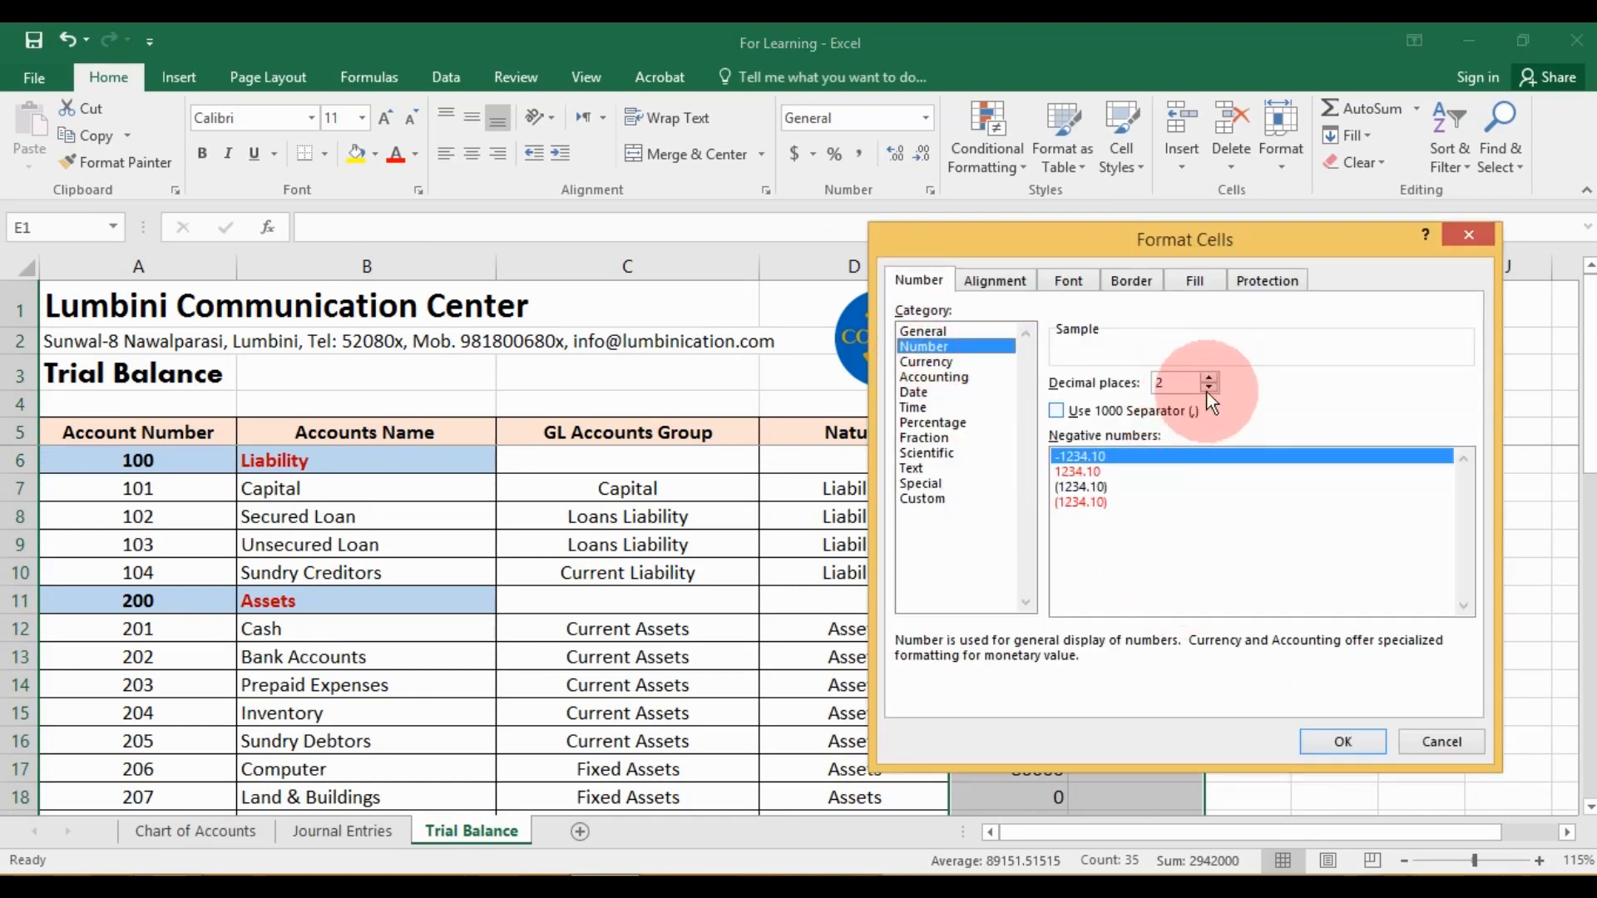
click(1210, 388)
click(1210, 388)
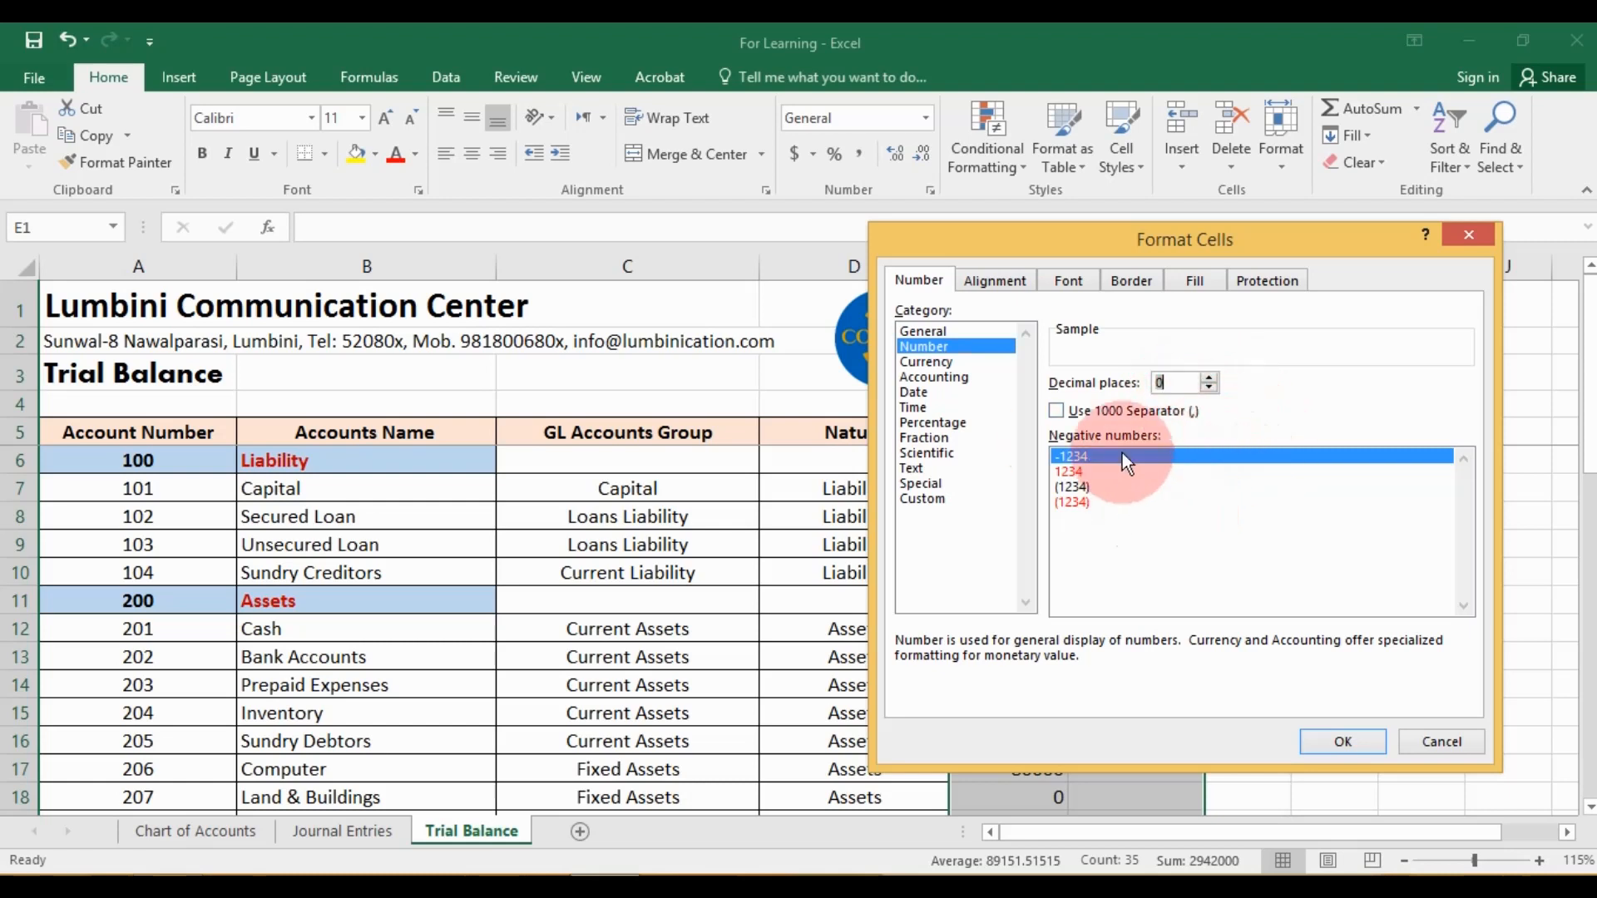
click(1055, 412)
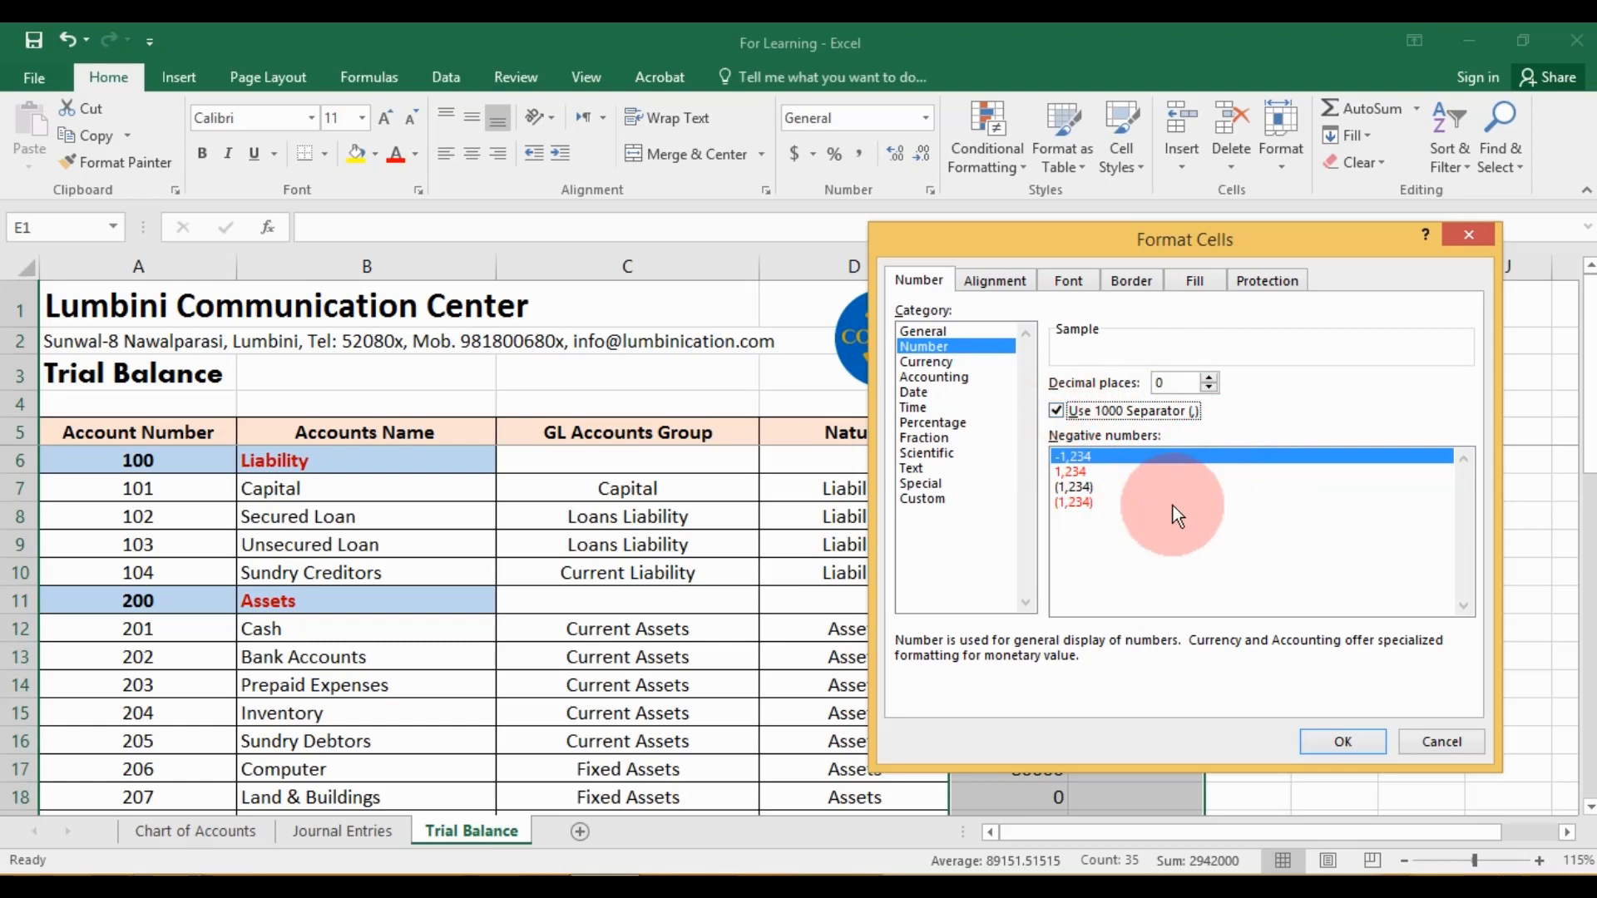
click(1075, 504)
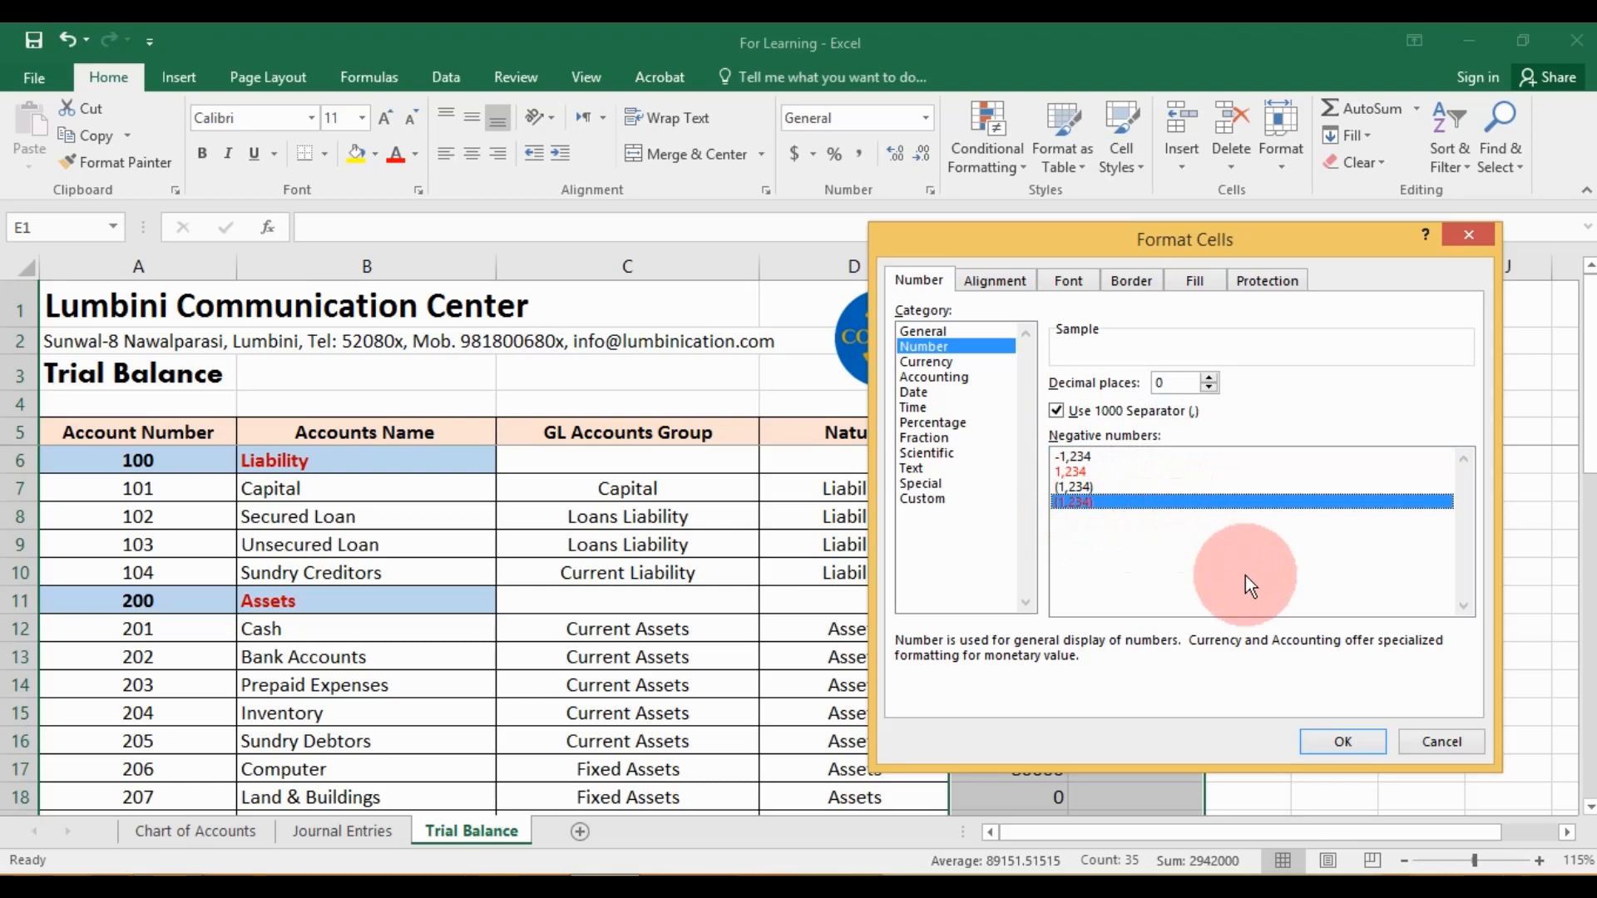
click(1341, 742)
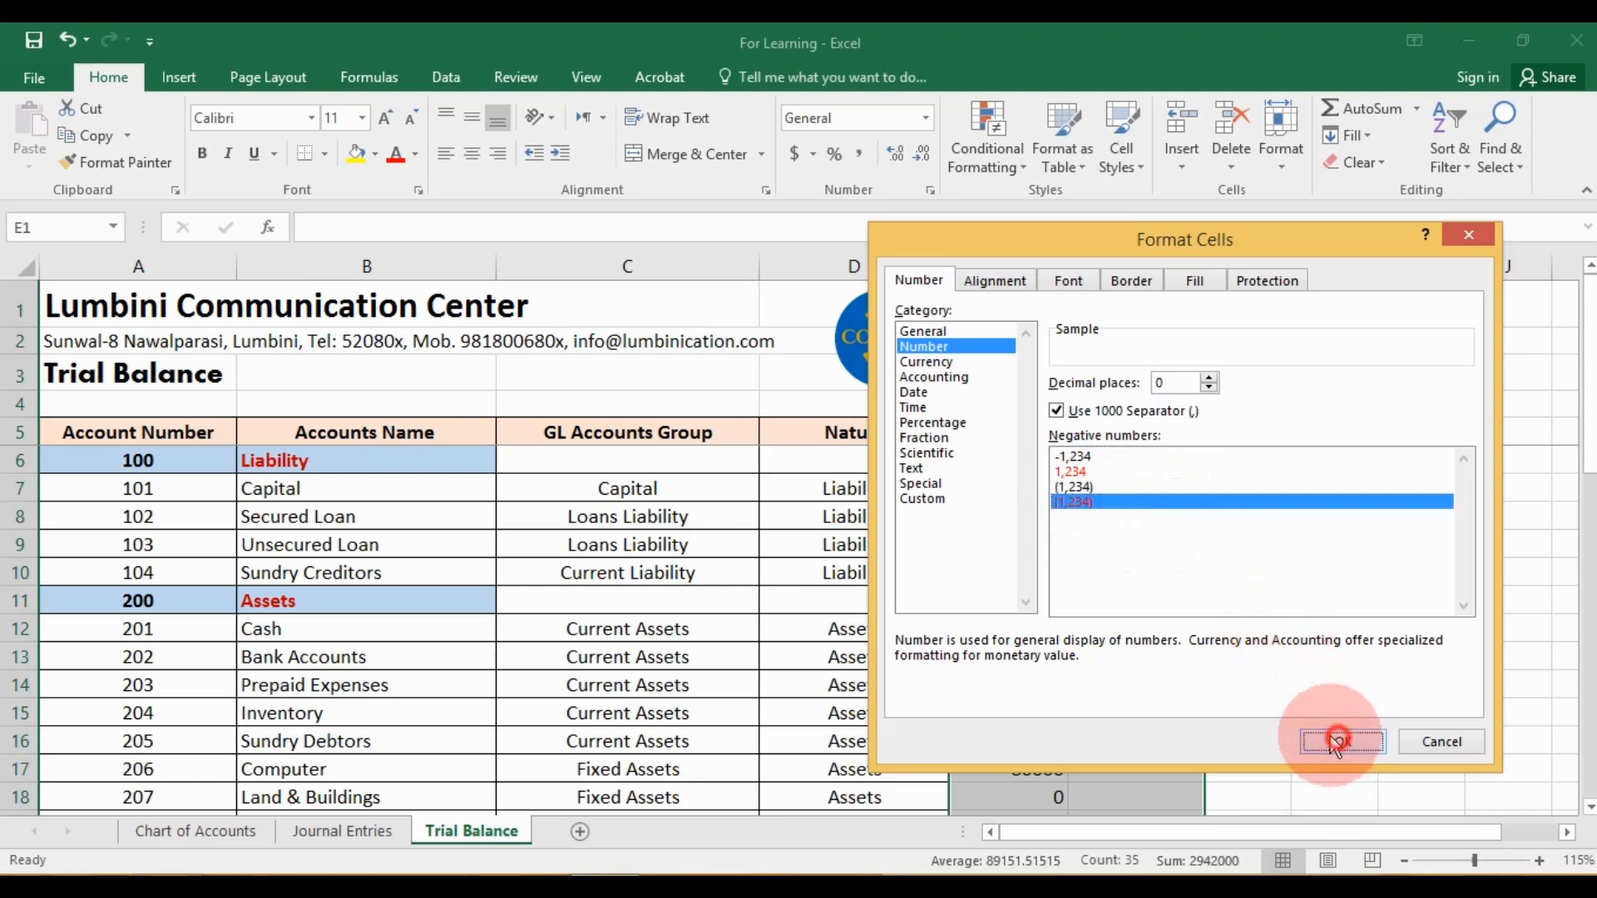
scroll(1171, 582, down, 2)
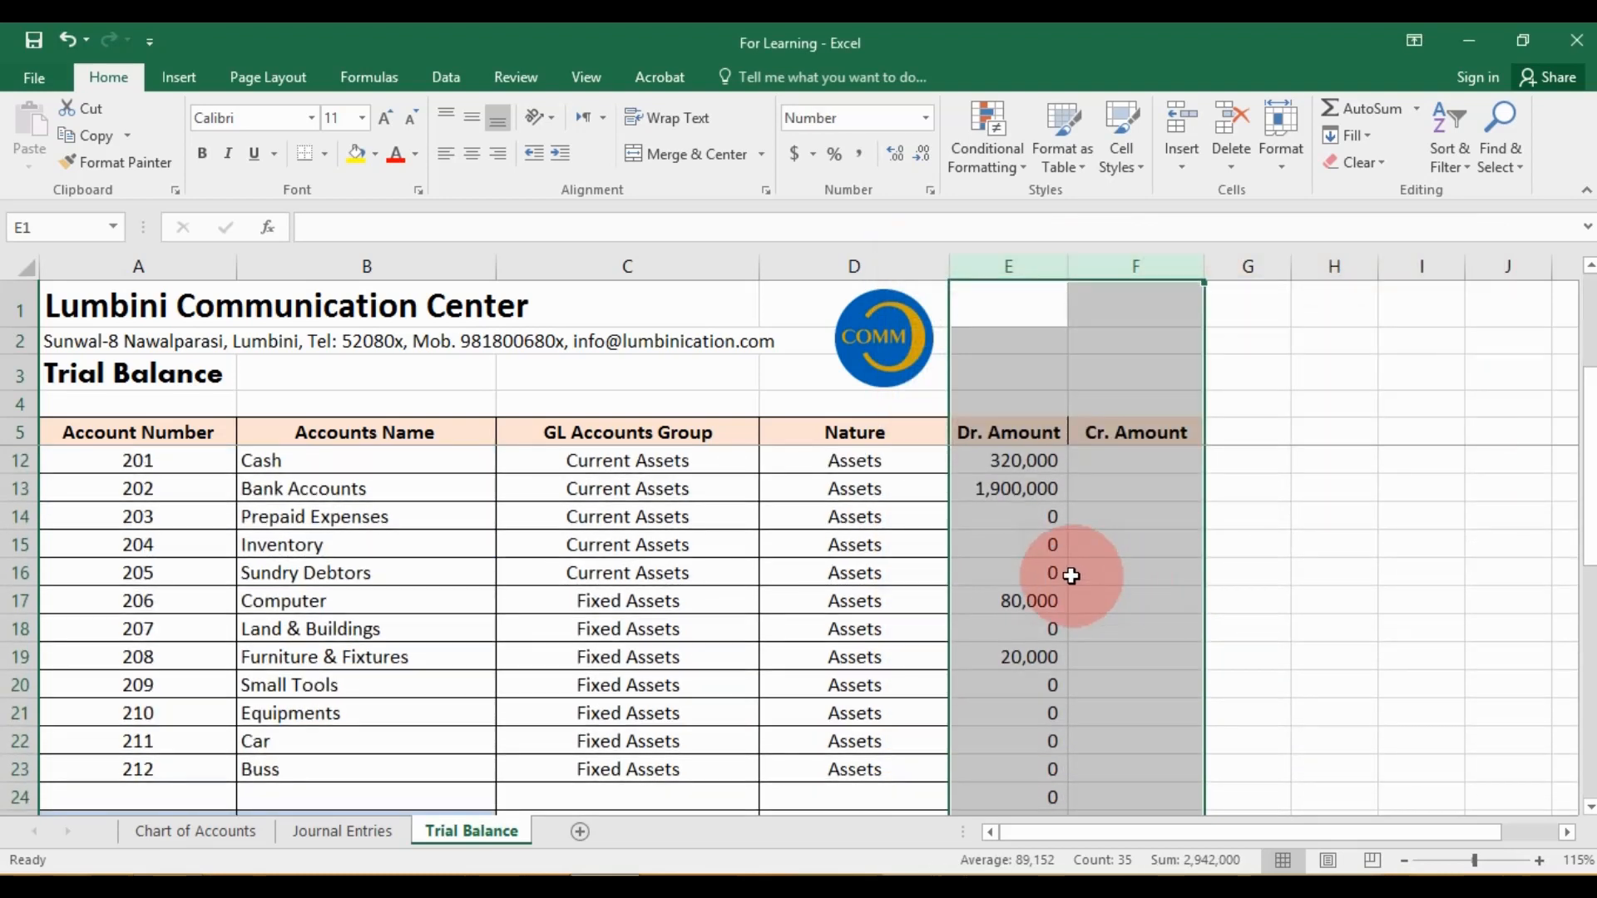
scroll(1067, 578, down, 2)
scroll(1067, 576, up, 2)
scroll(1067, 576, up, 2)
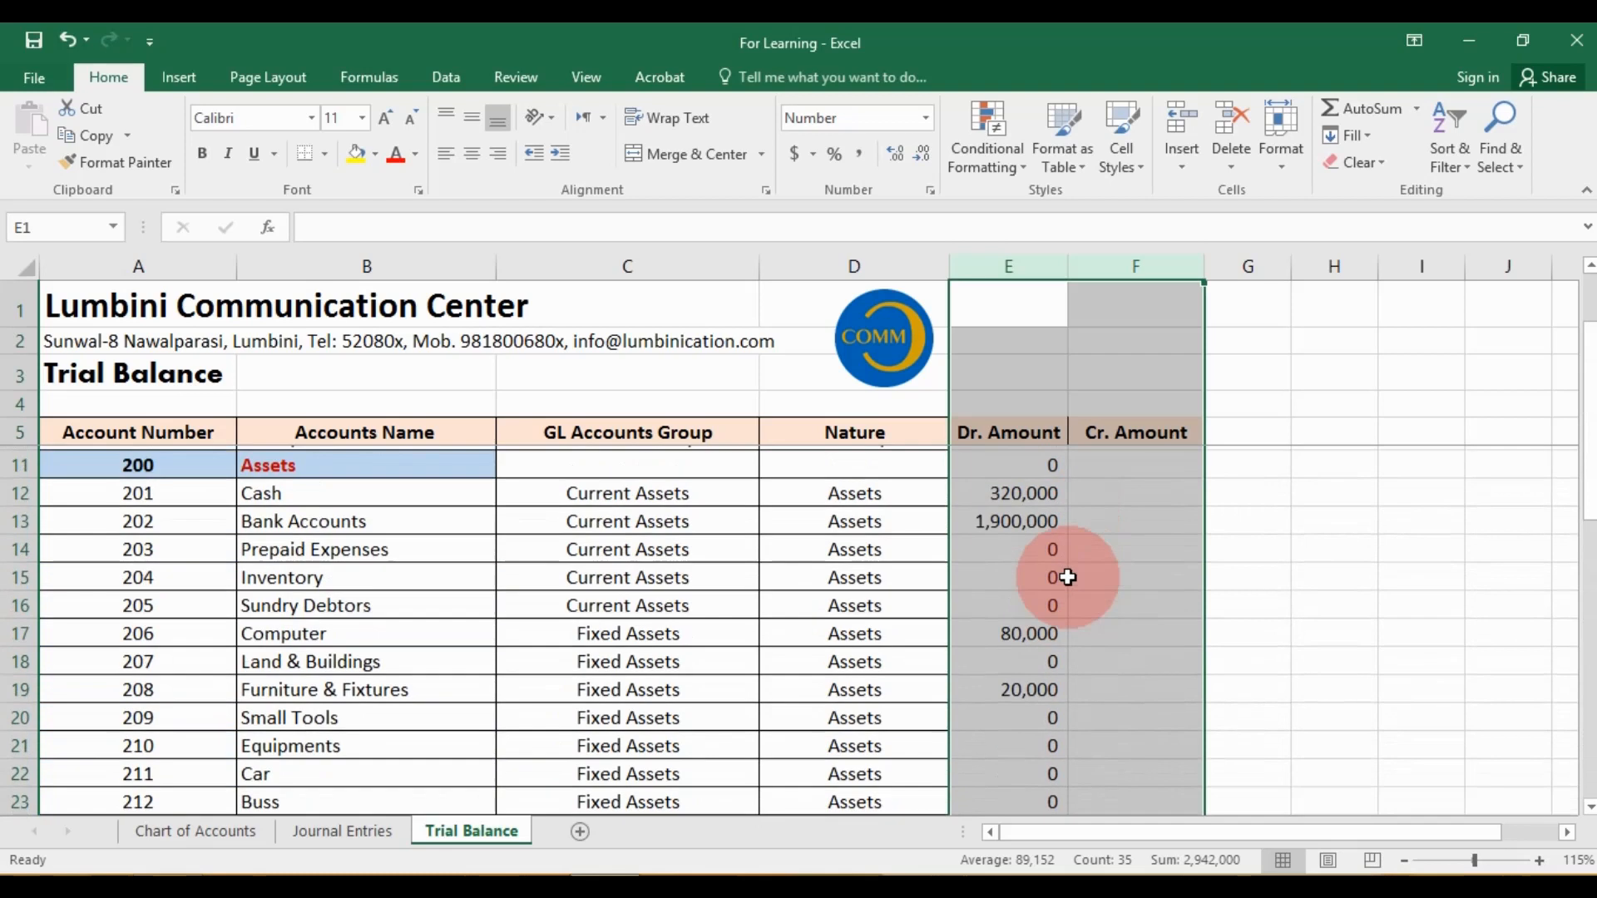
Start a SUMIF formula in cell F7 using the GL Accounts column of the Journal Entries table, header excluded, as the range
click(1034, 489)
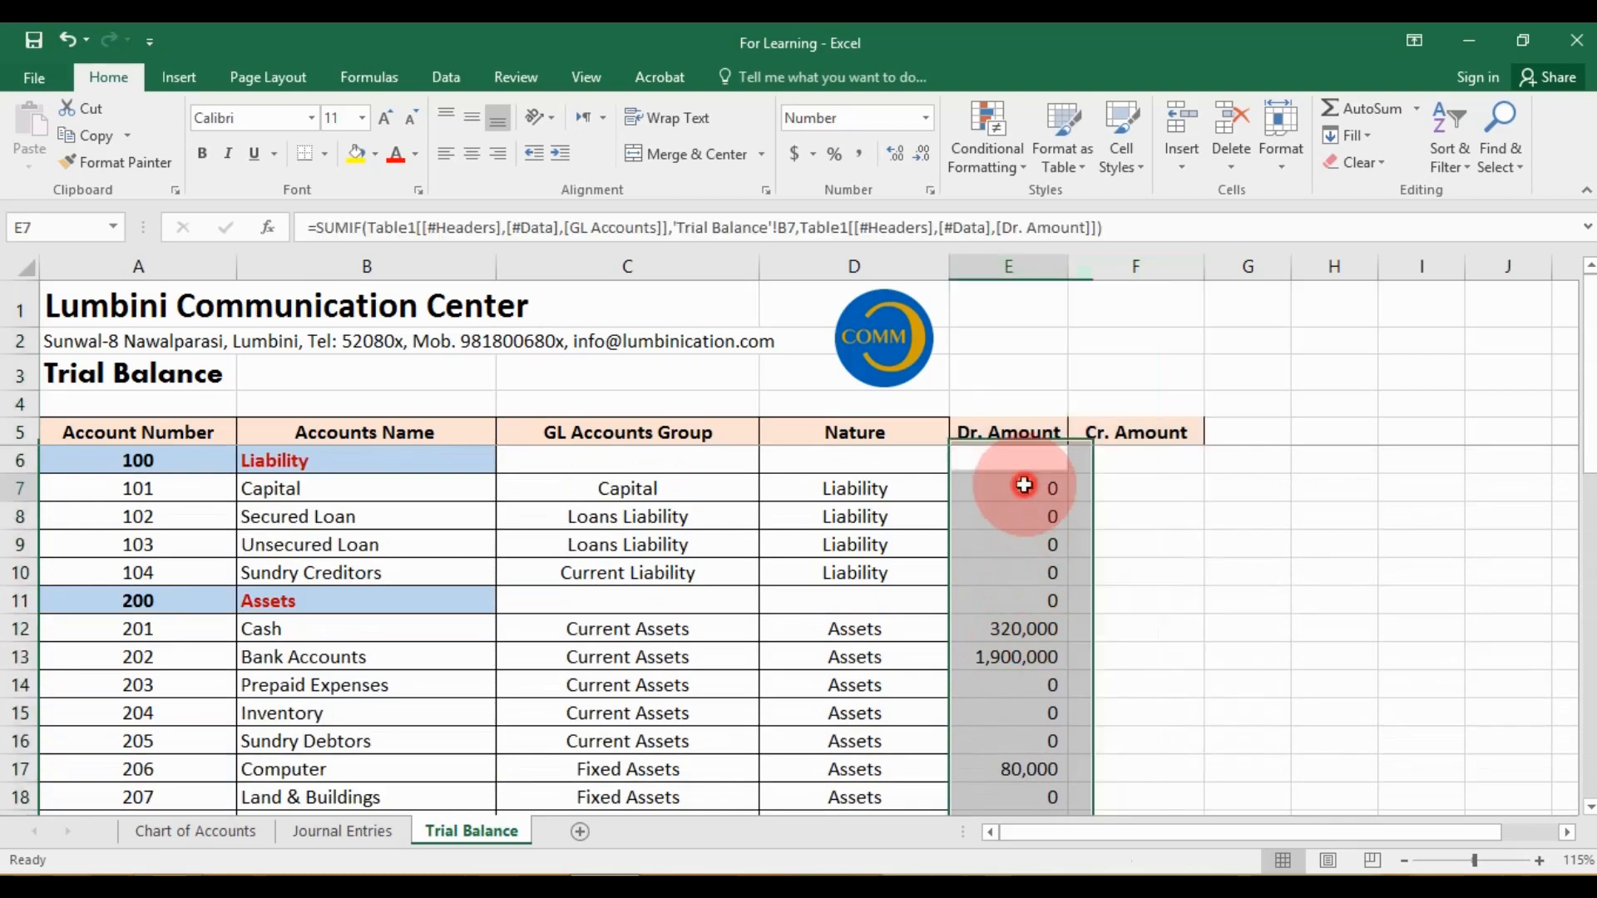
click(1157, 490)
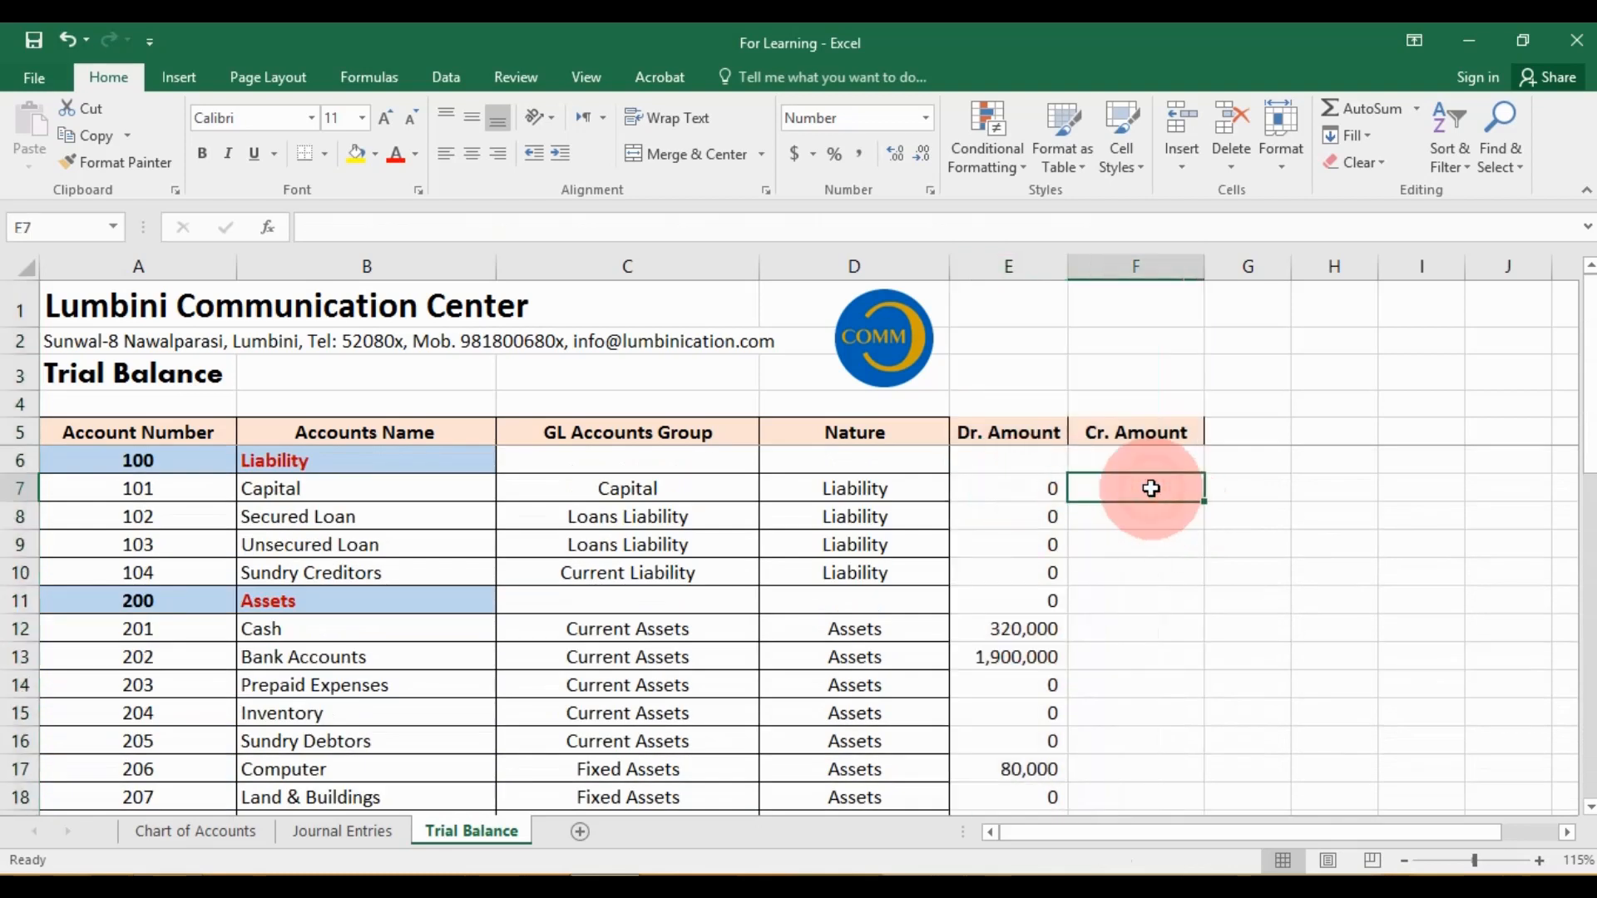
text(=sum)
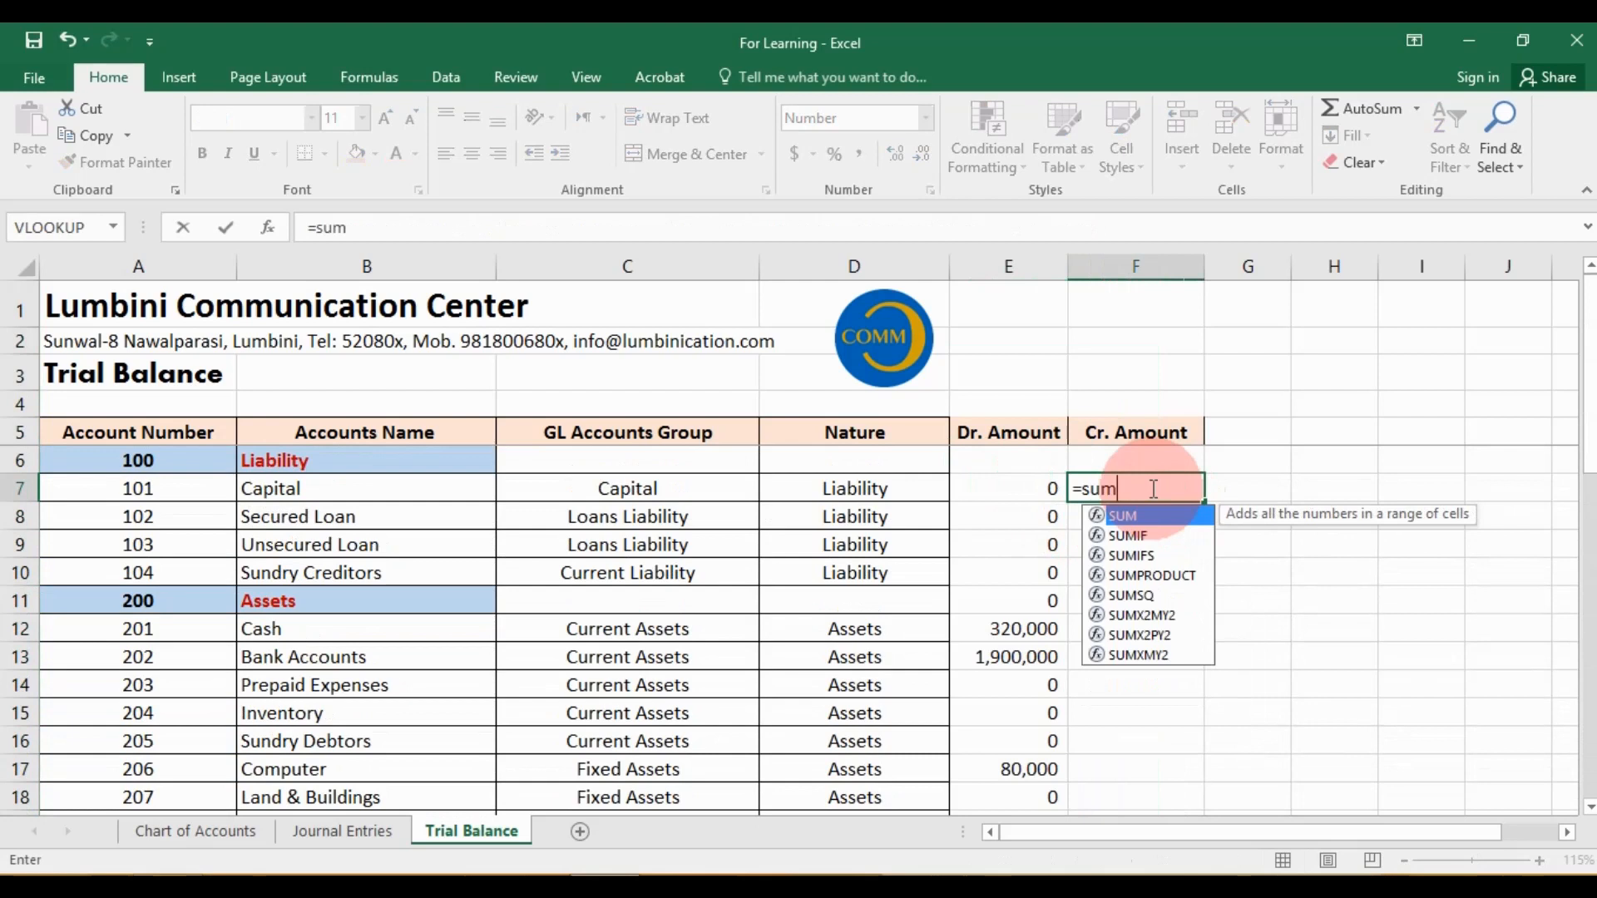
text(if)
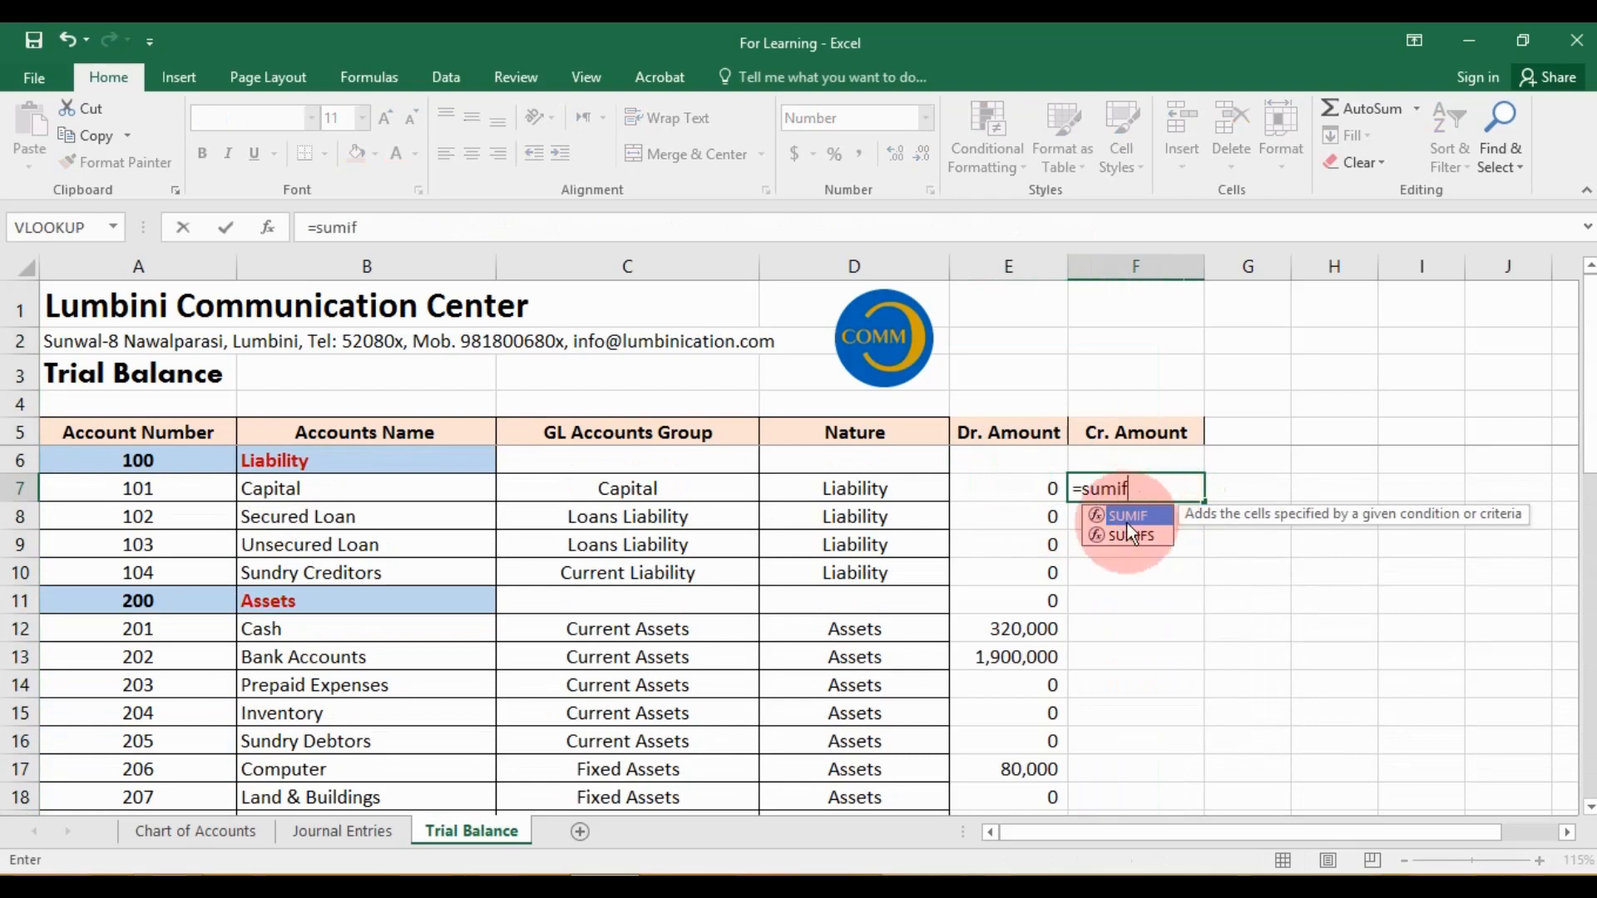
double_click(1129, 517)
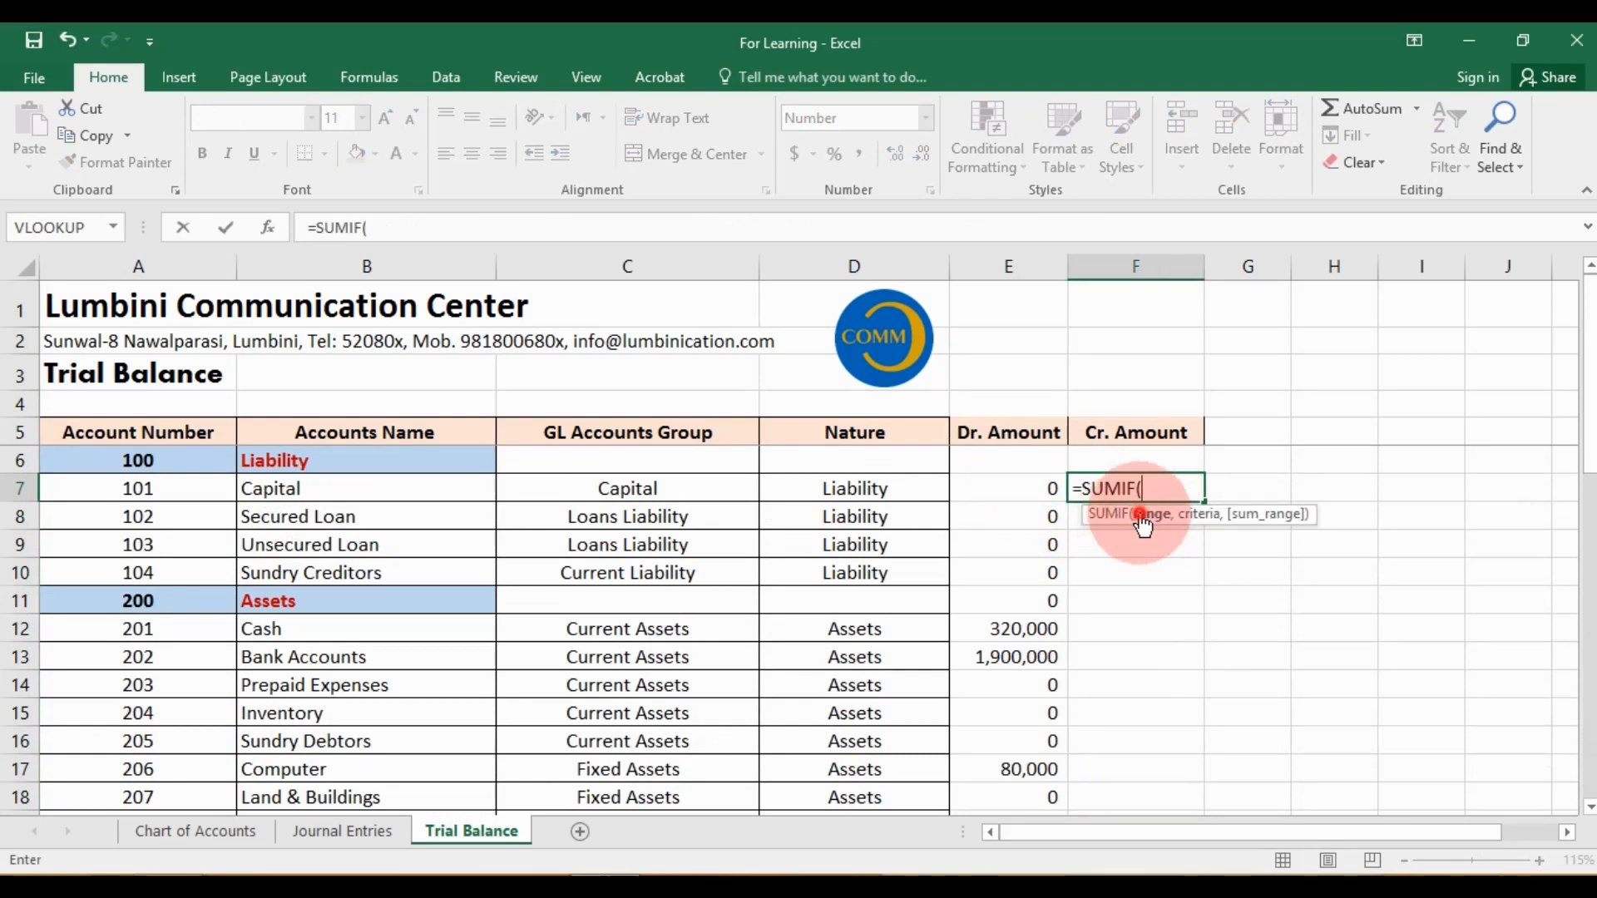
click(353, 831)
scroll(499, 657, up, 4)
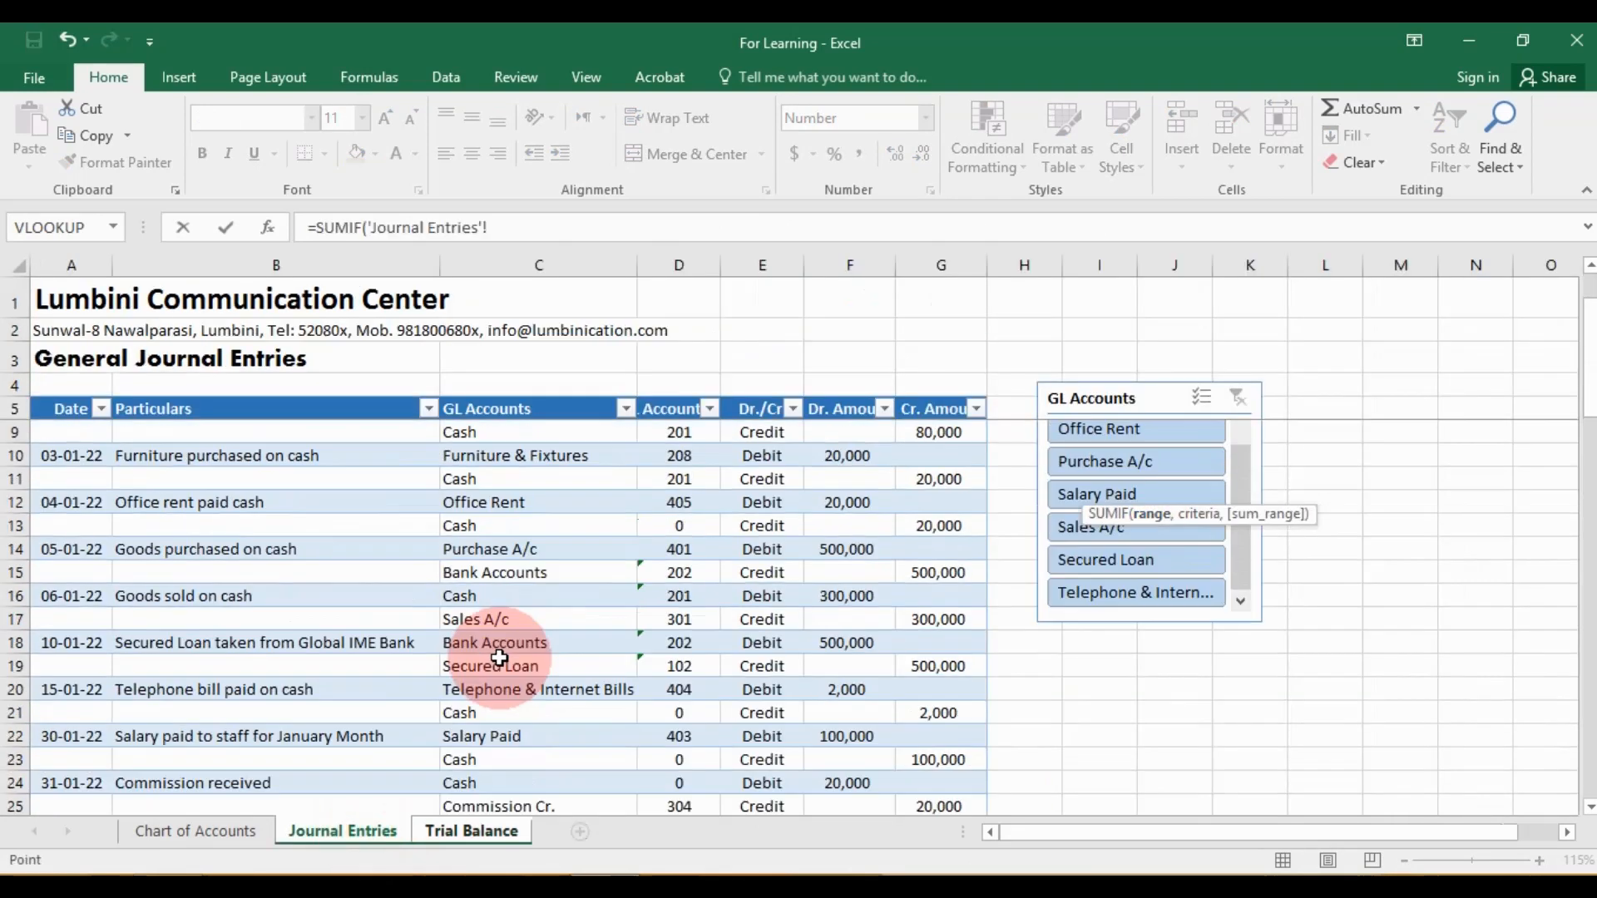
scroll(499, 657, up, 1)
click(529, 408)
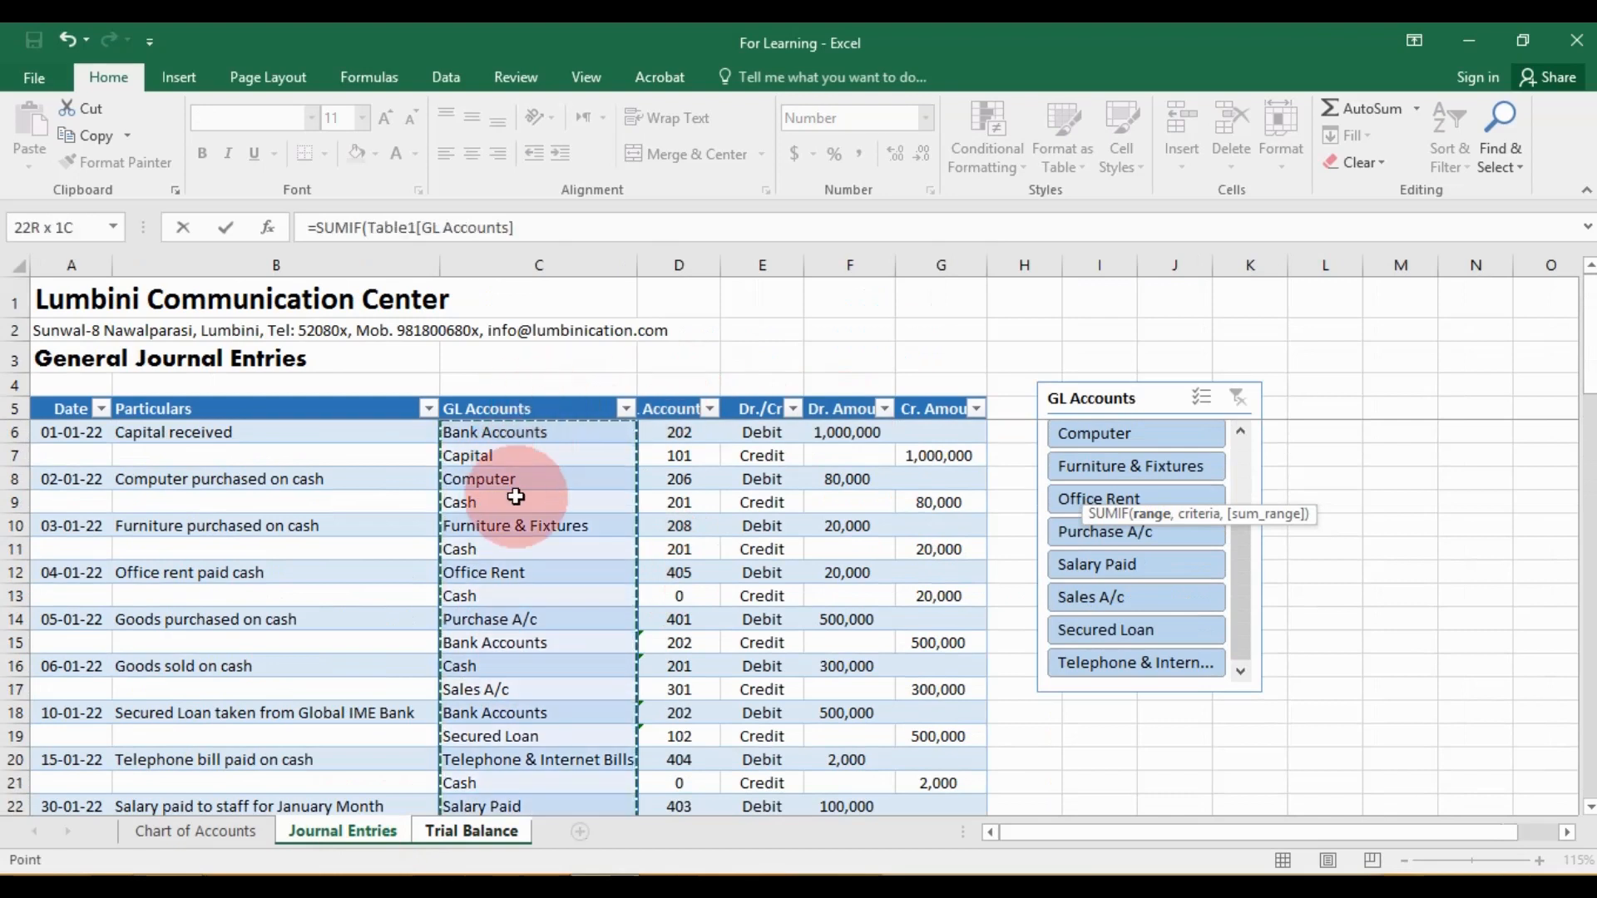
scroll(535, 517, down, 4)
scroll(535, 516, up, 4)
click(576, 229)
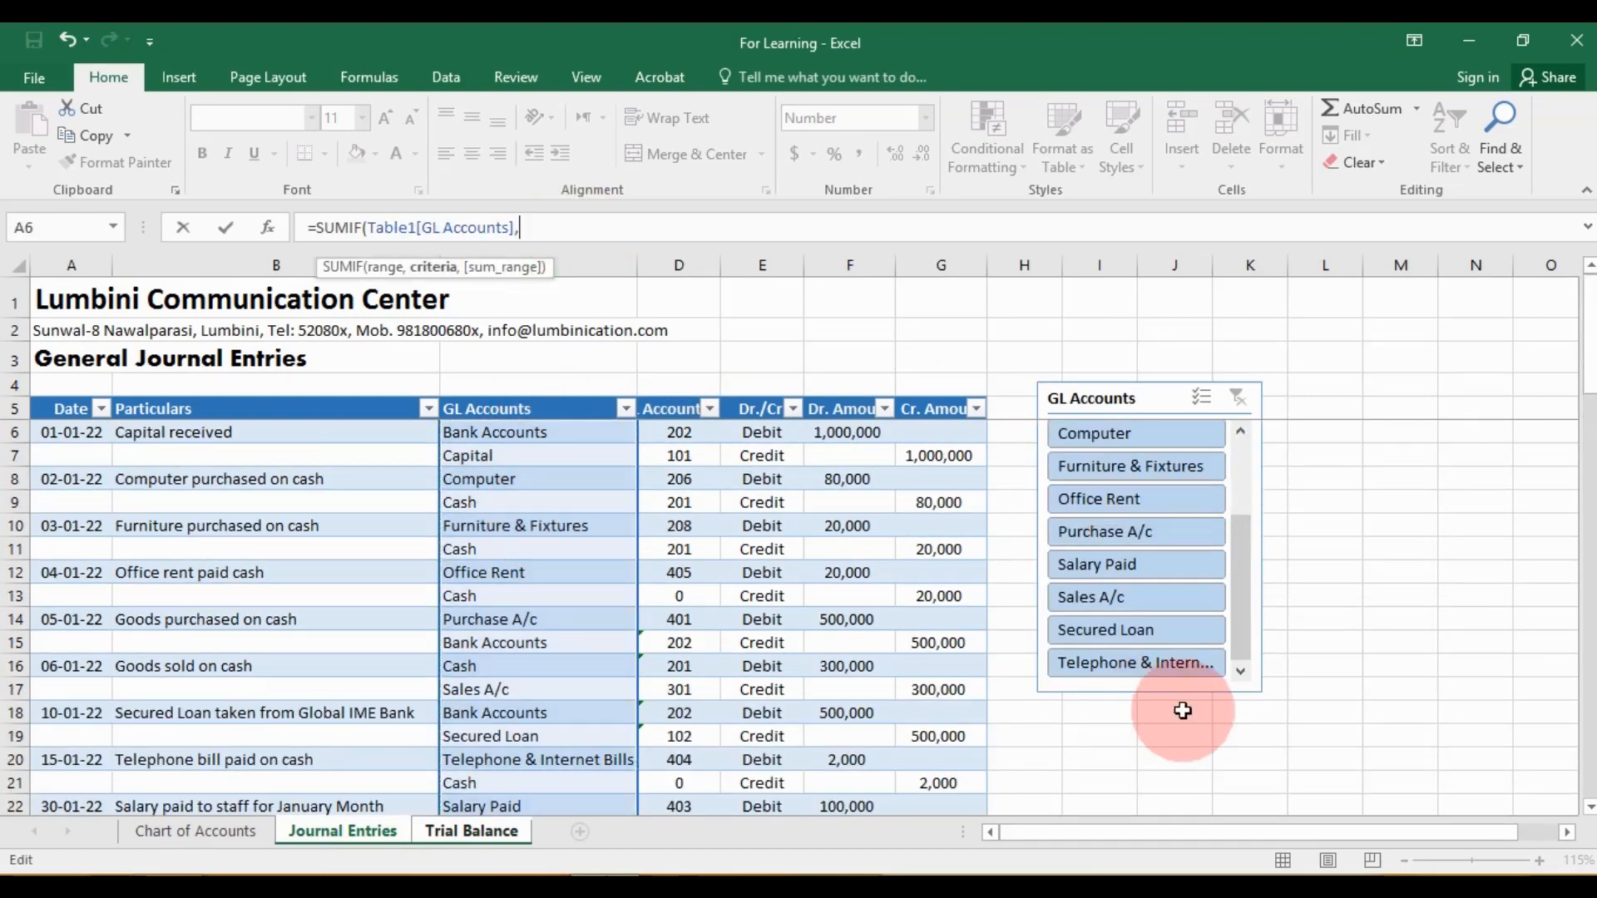
Complete the F7 formula with Trial Balance cell B7 as criteria and the Journal Entries table's Cr. Amount column, header excluded, as sum range
click(478, 830)
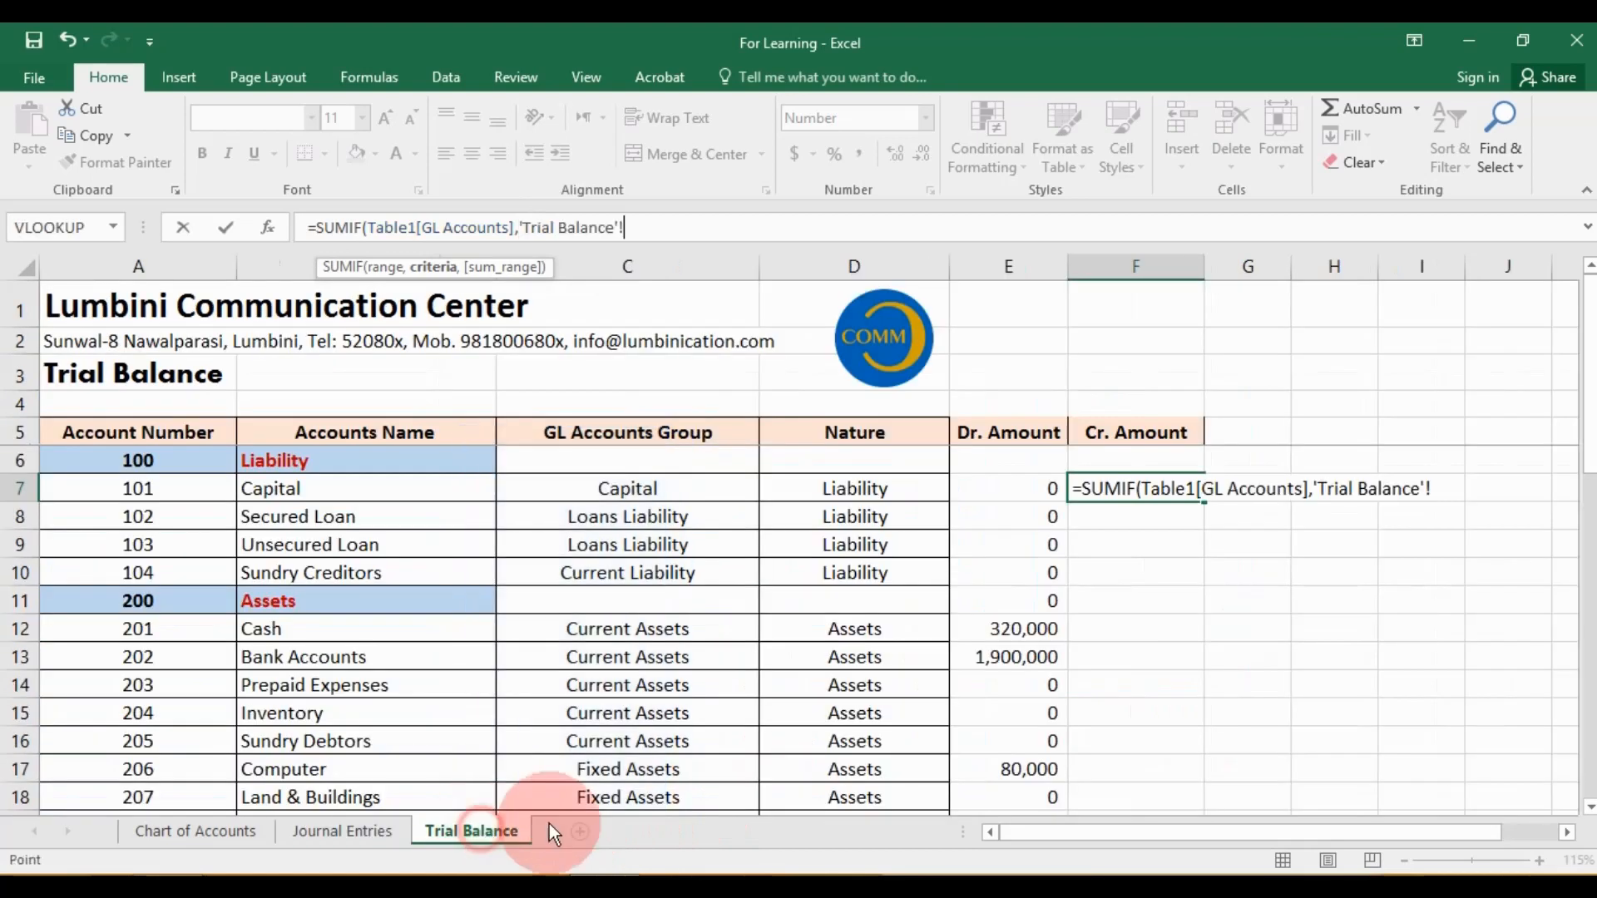
click(404, 487)
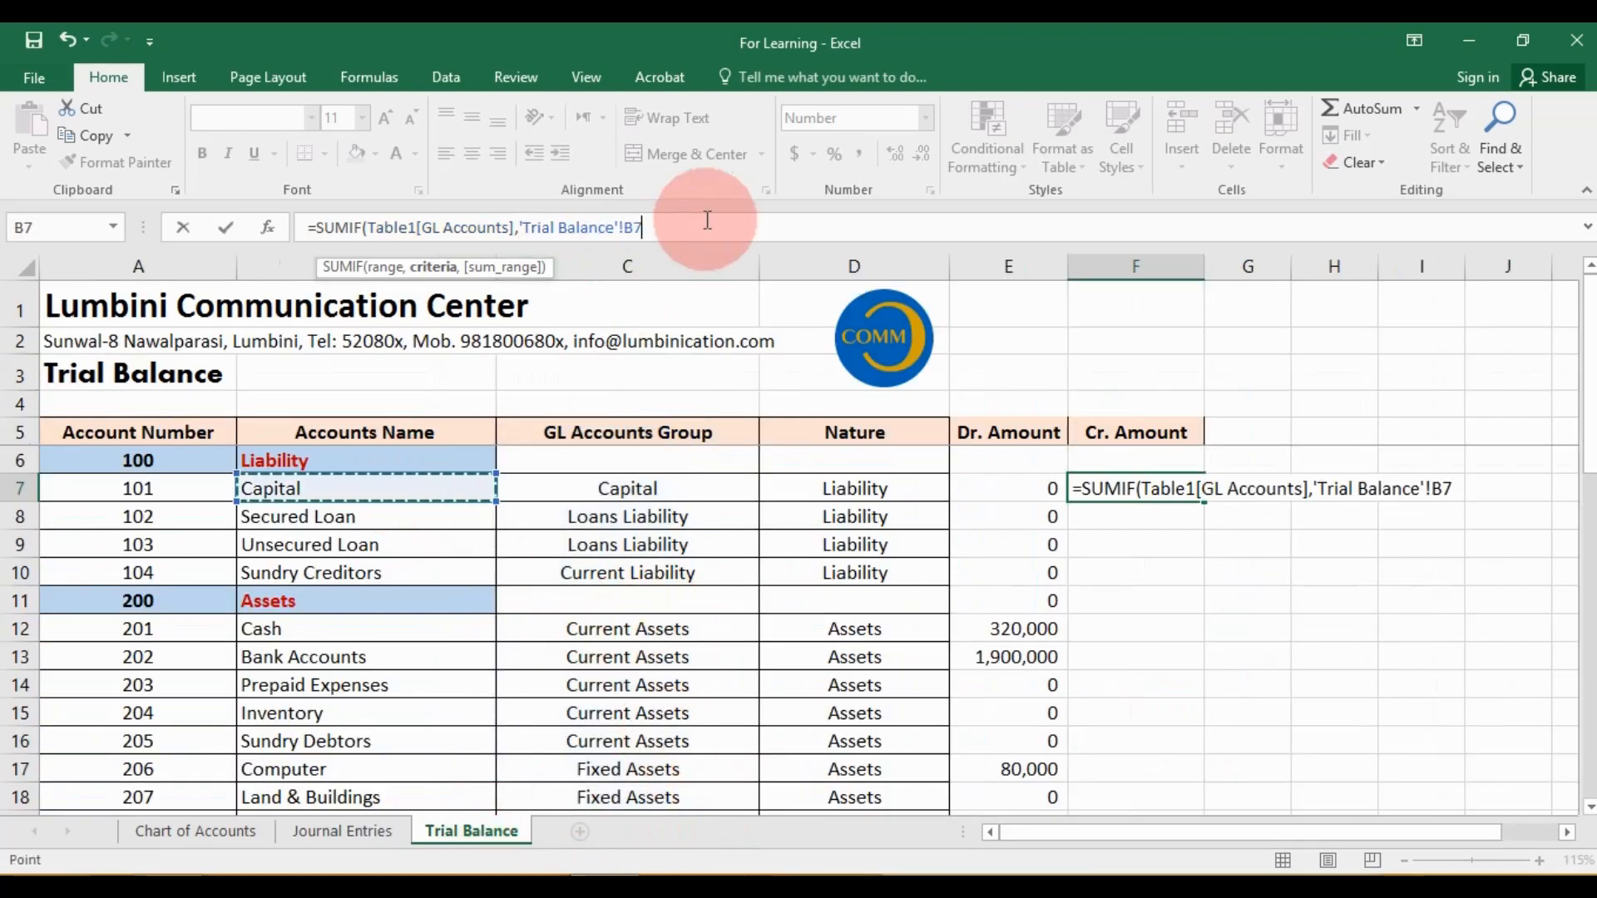
text(,)
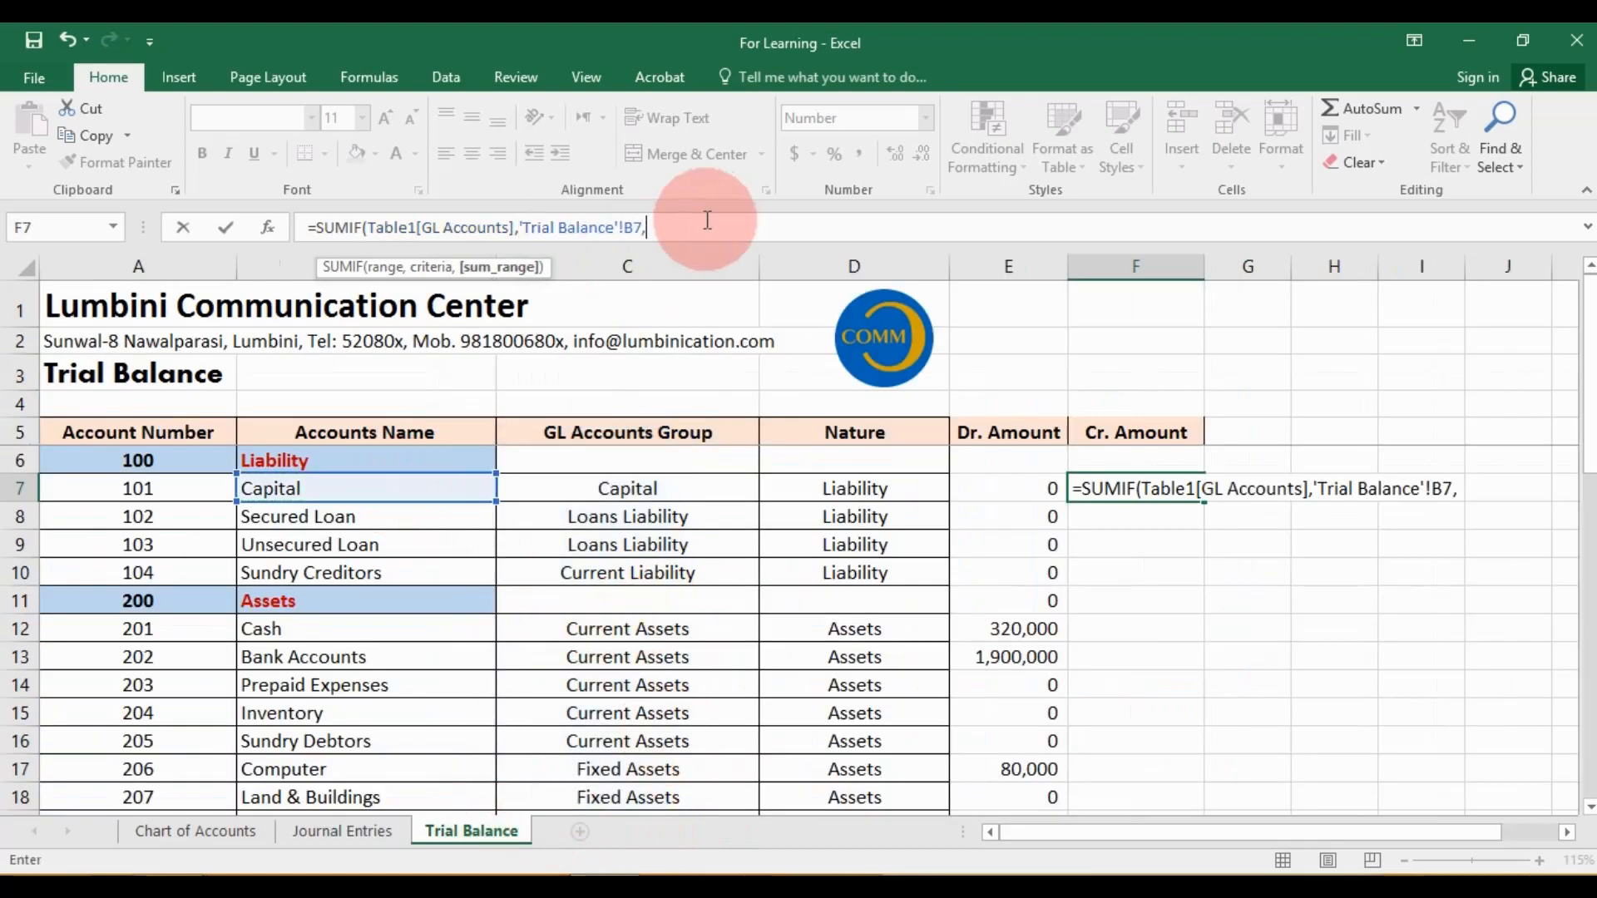
click(341, 831)
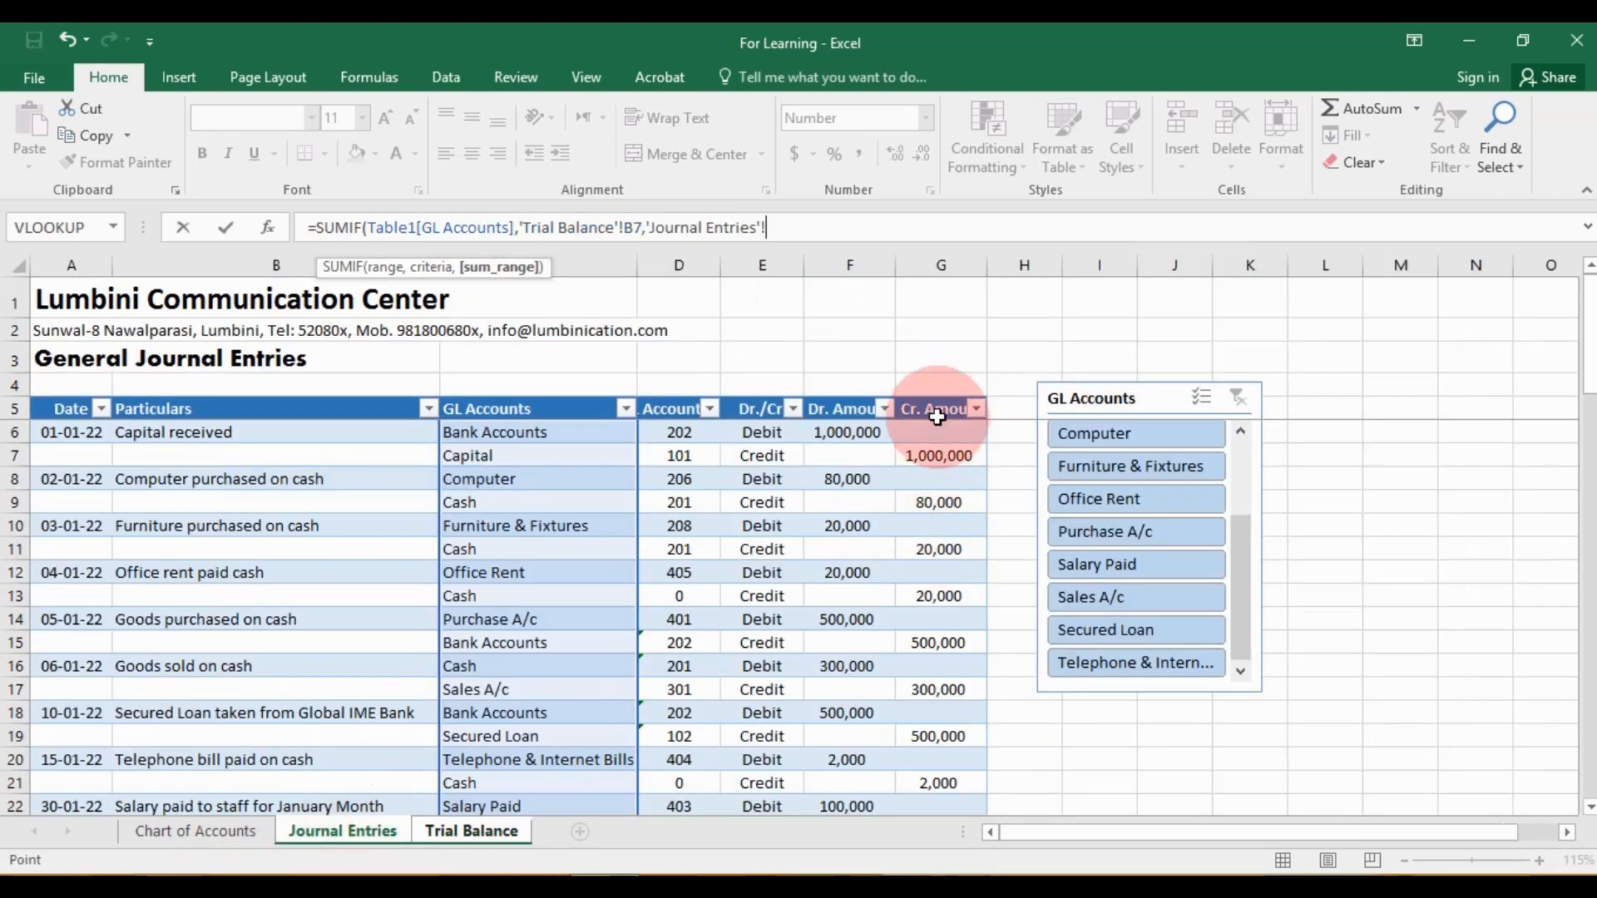
drag(937, 416, 919, 688)
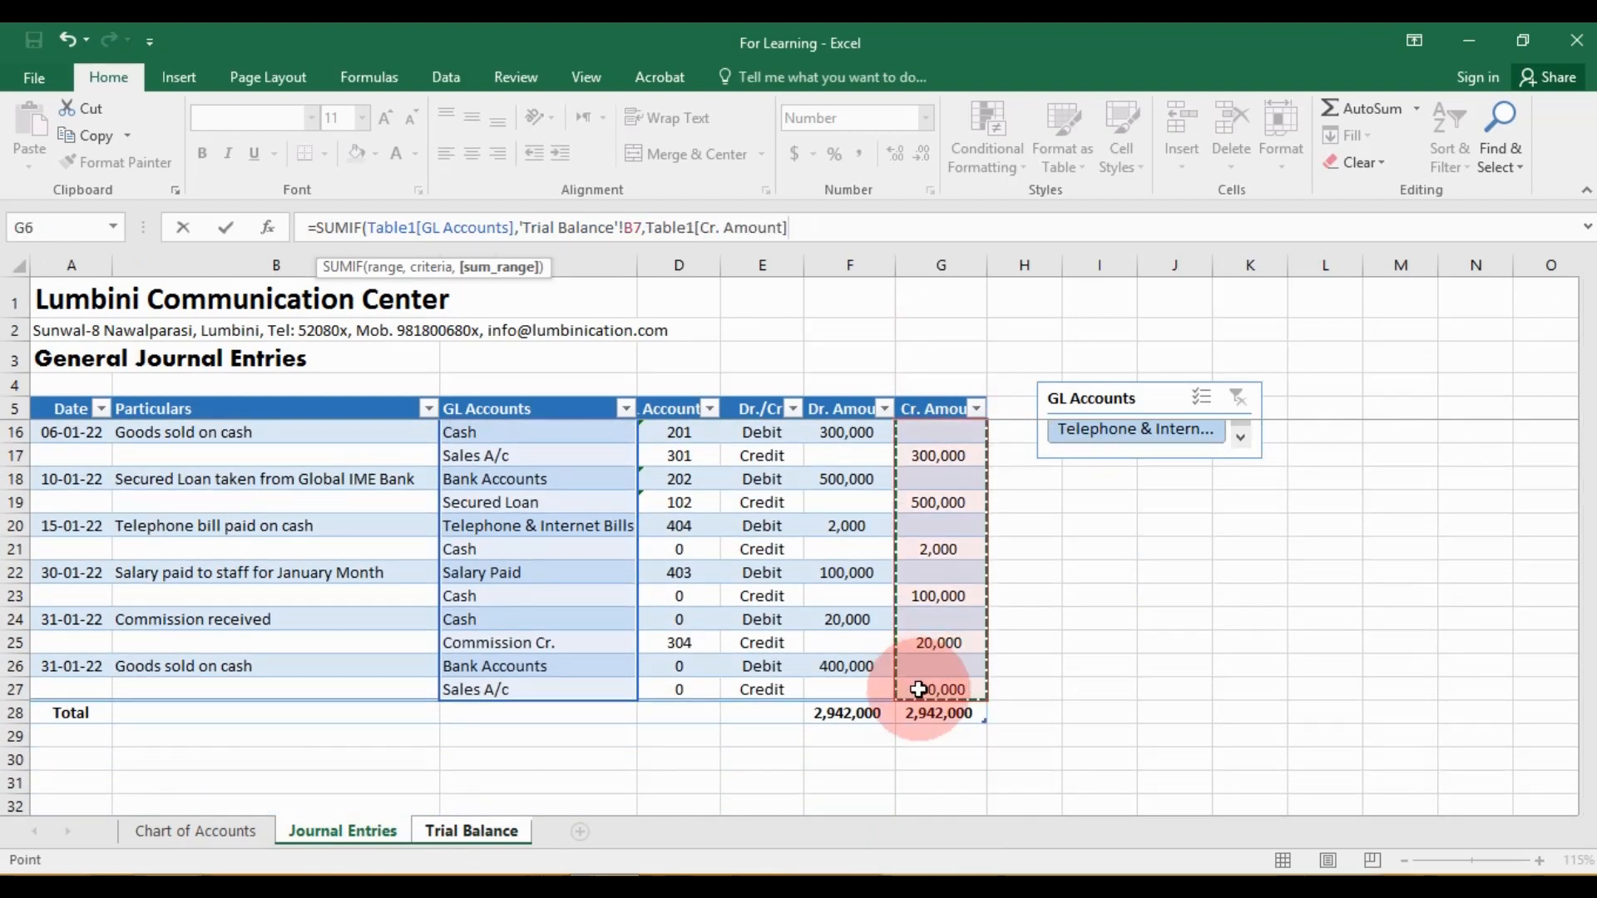
key(Return)
Fill the F7 formula down the Cr. Amount column for all account rows and check the filled cells
click(1194, 488)
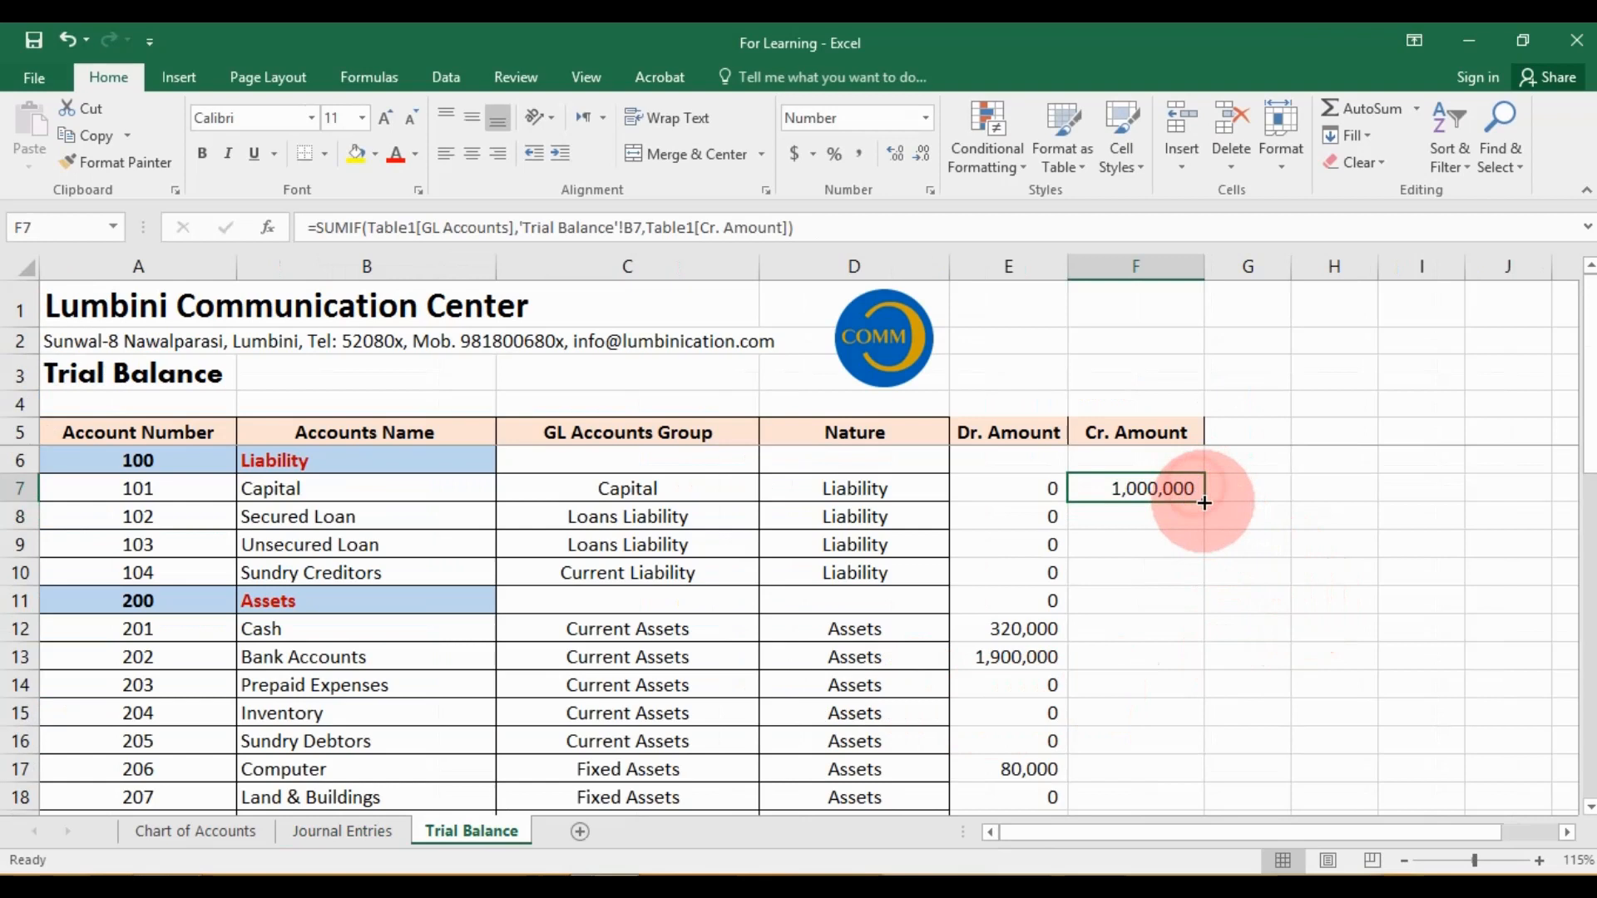
double_click(1205, 503)
scroll(1221, 529, down, 9)
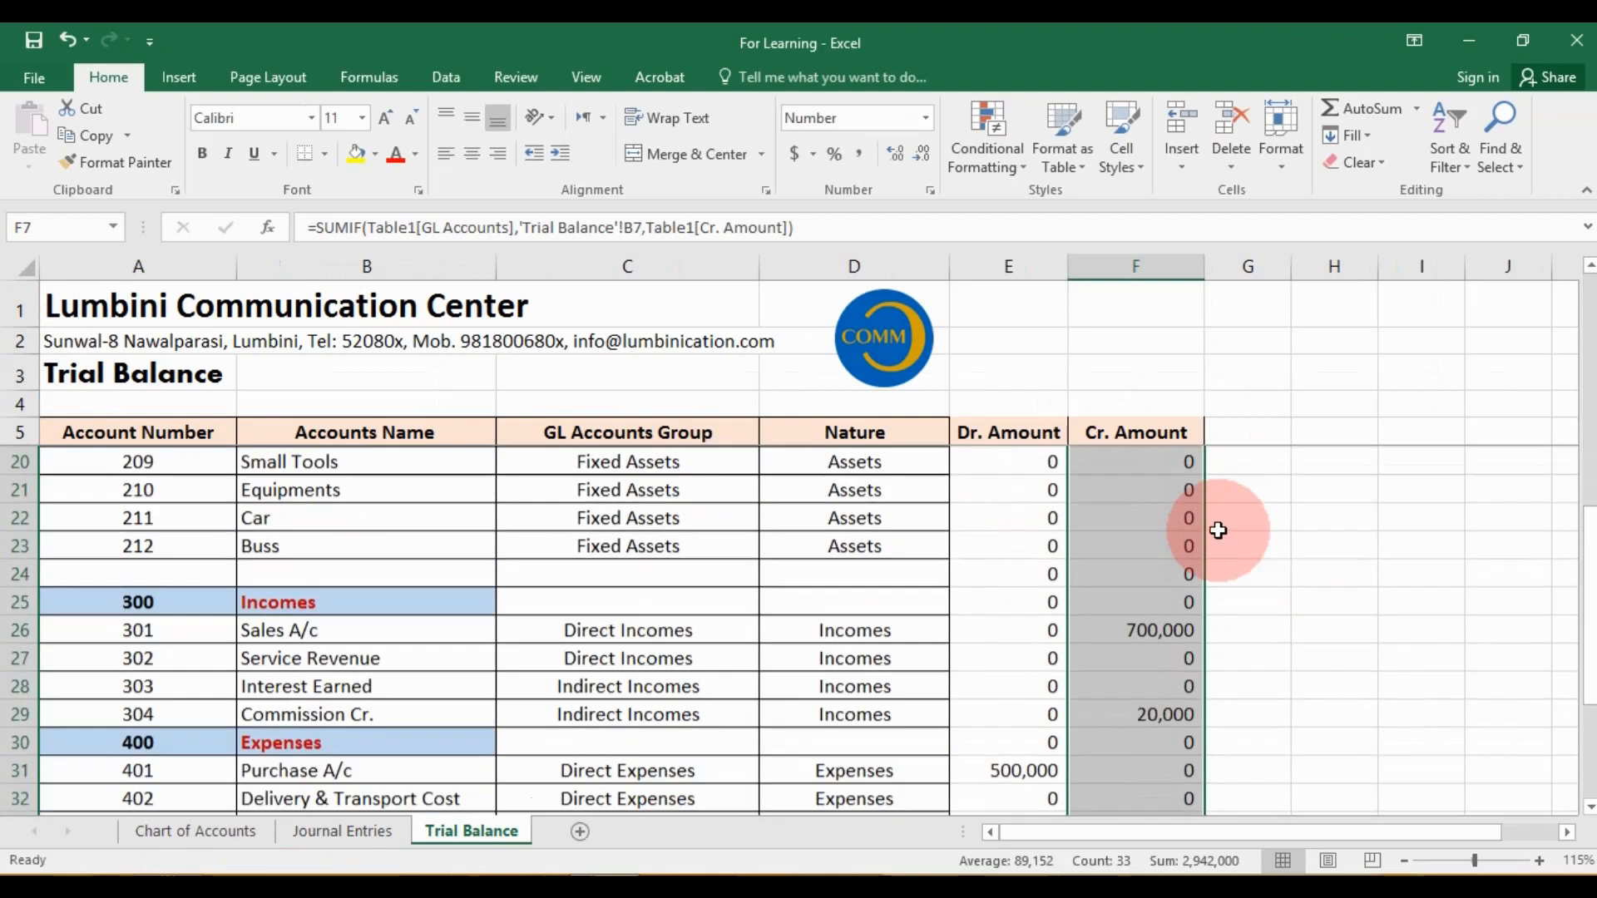
Total the Dr. Amount column in cell E40 with =SUM(E7:E39)
click(1032, 658)
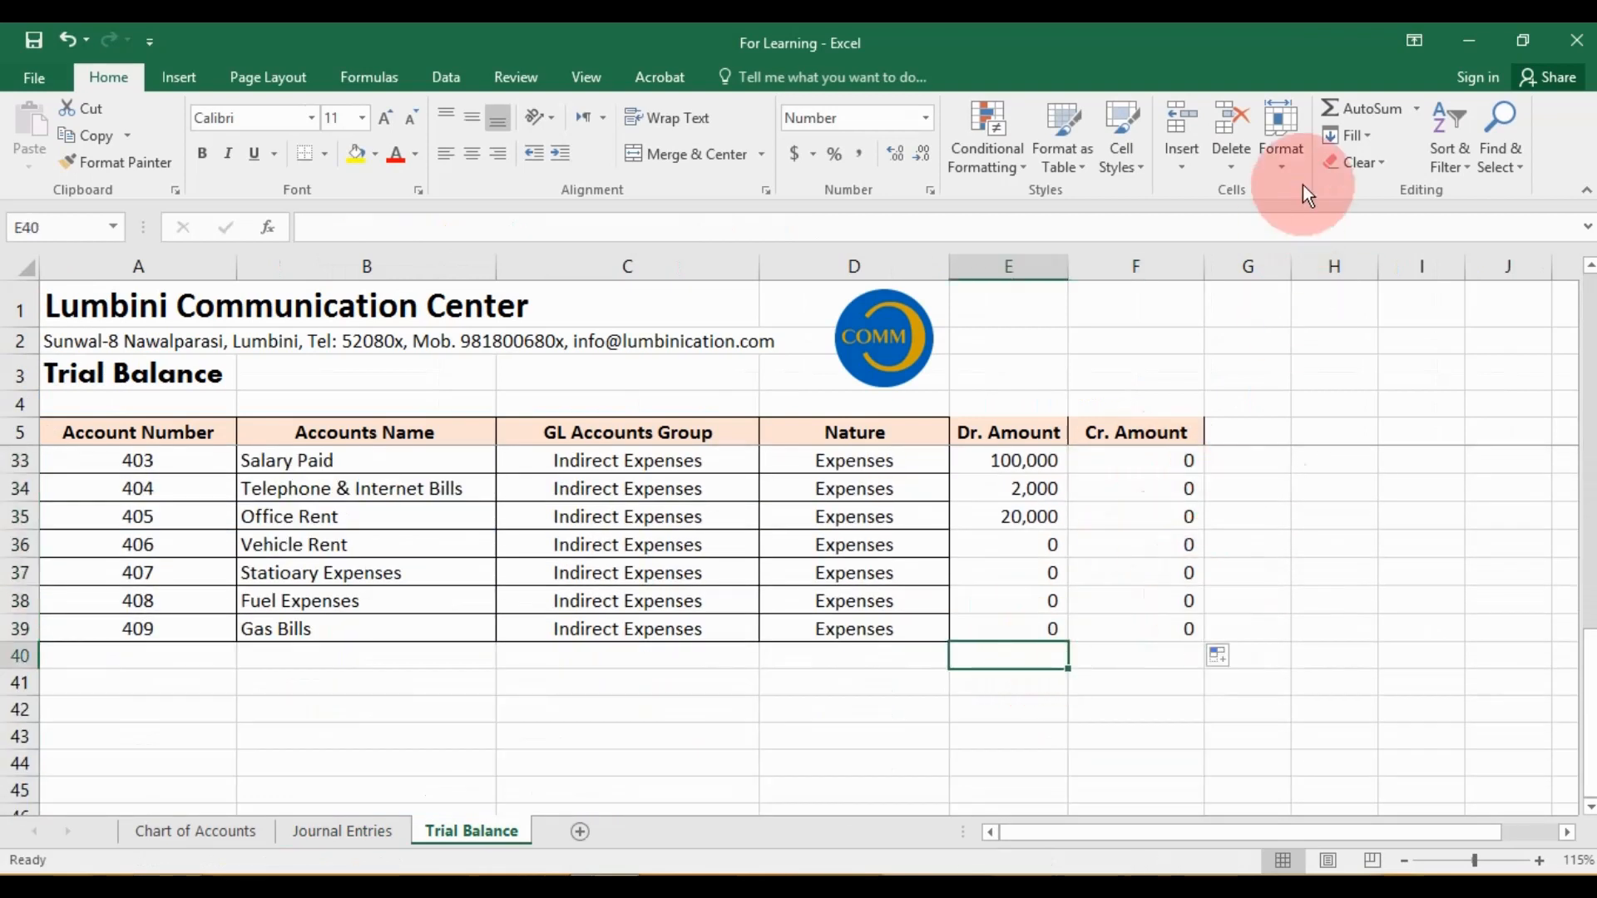
click(1325, 115)
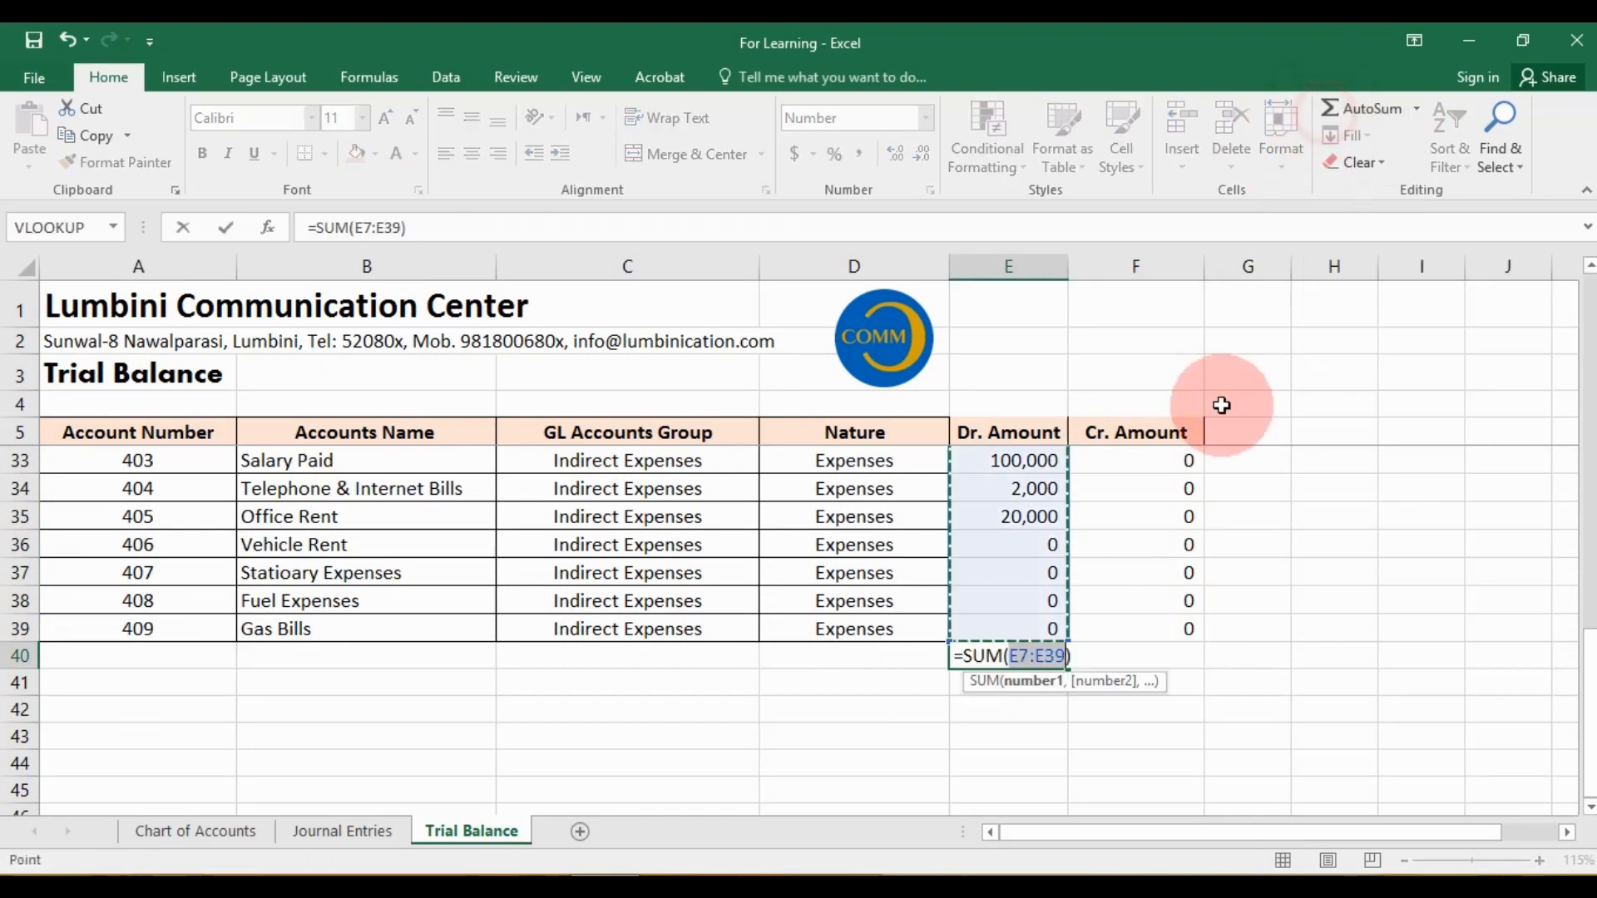
scroll(1151, 506, up, 5)
scroll(1150, 506, up, 4)
key(Return)
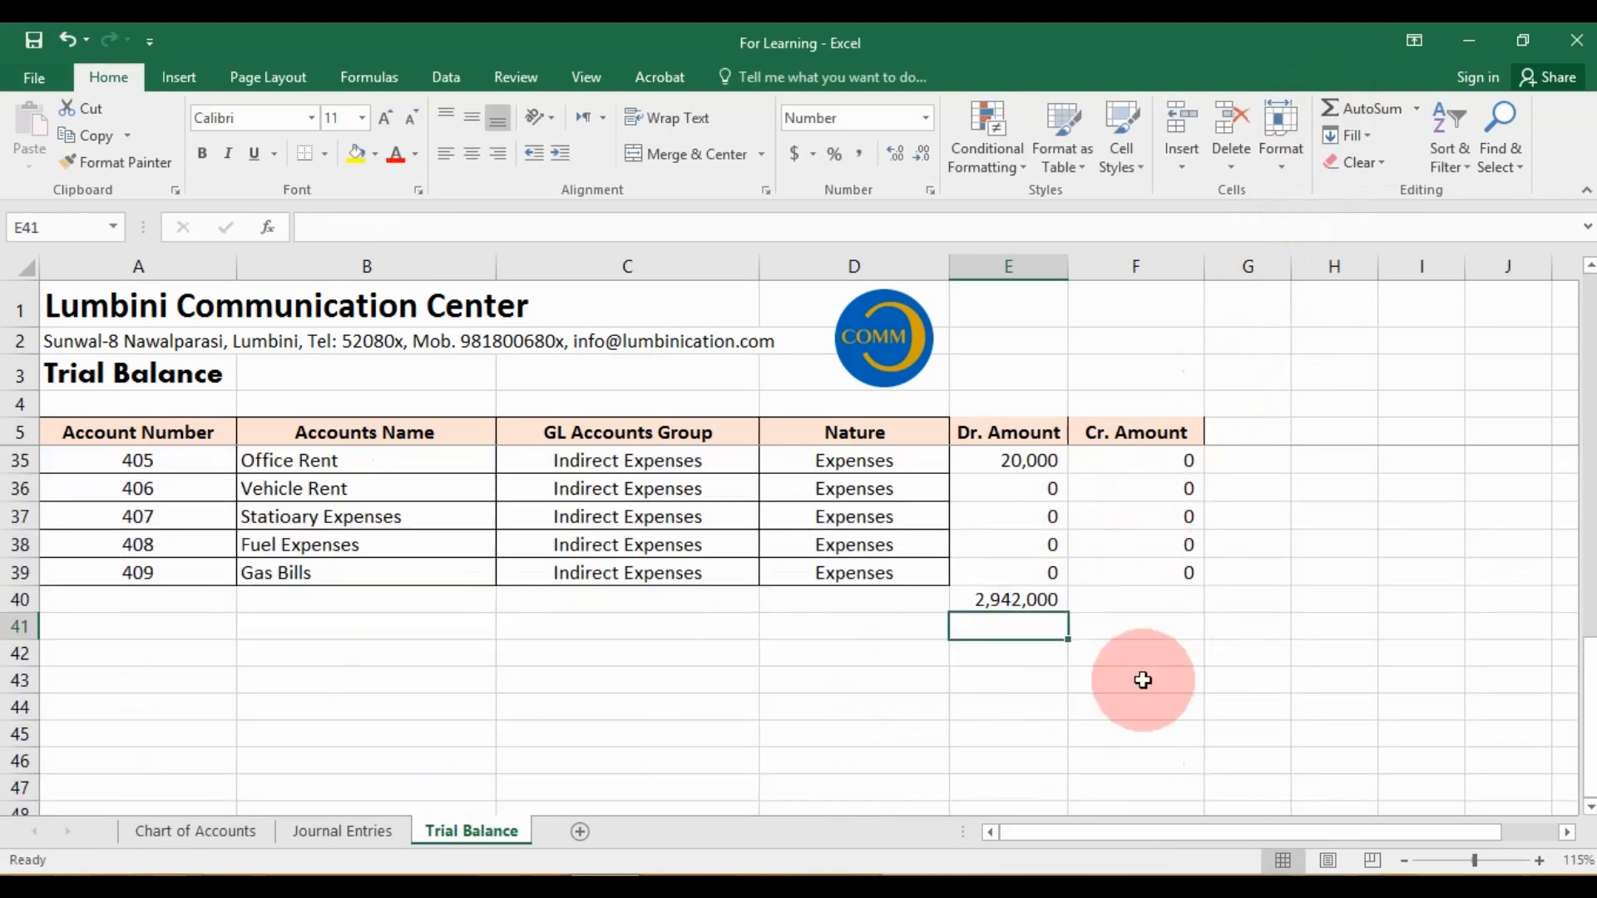
Total the Cr. Amount column in cell F40 with =SUM(F7:F39)
click(1171, 610)
click(1341, 117)
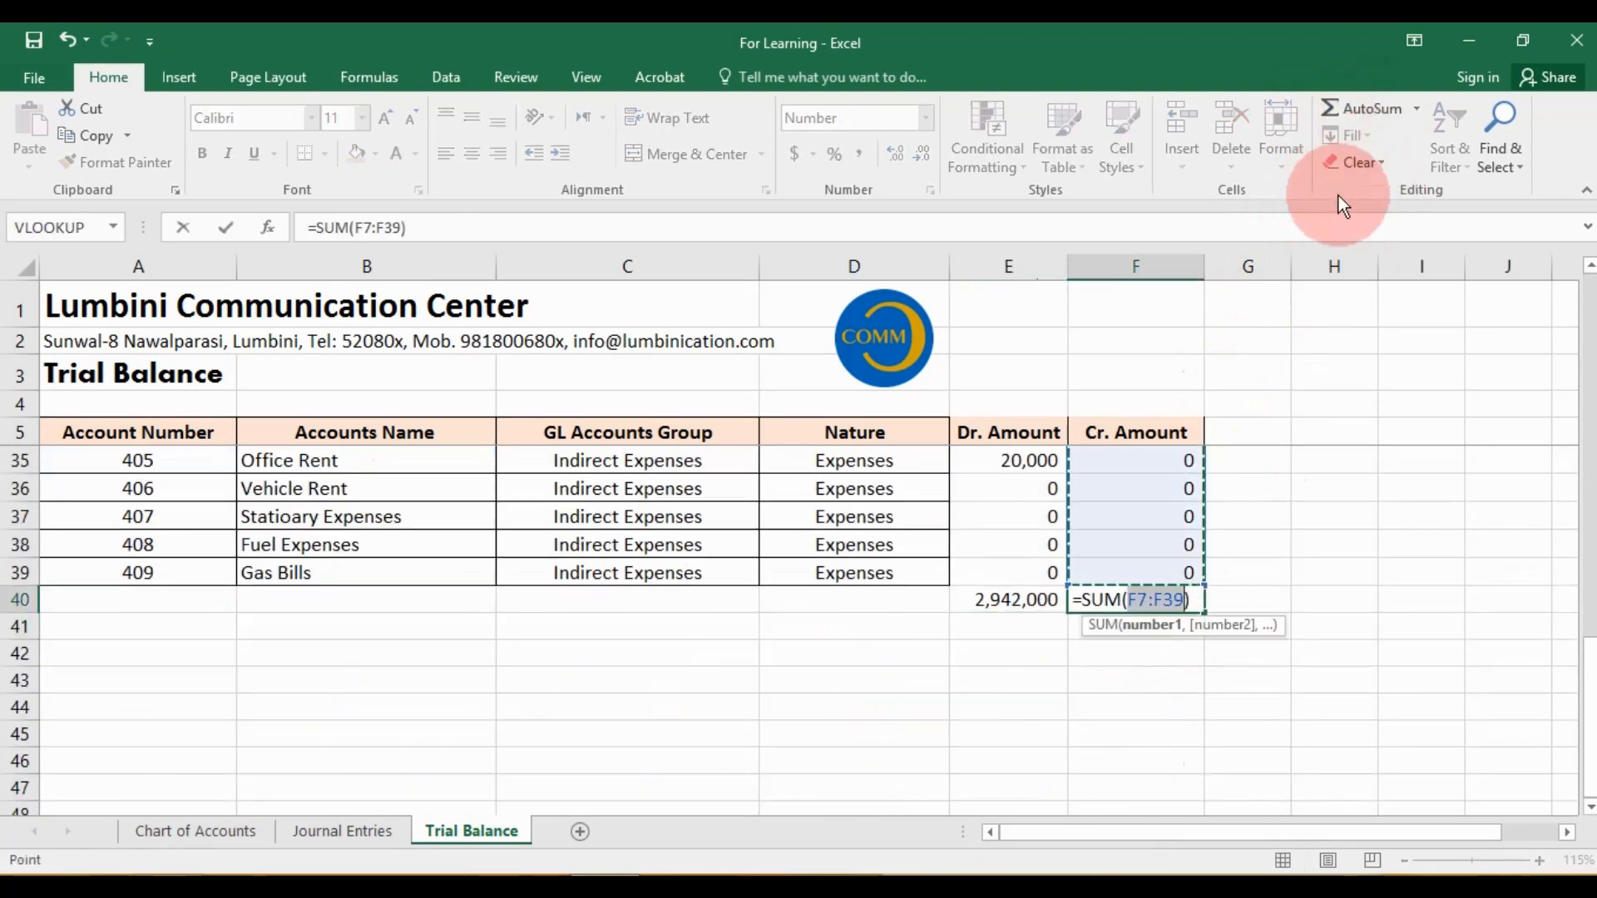
key(Return)
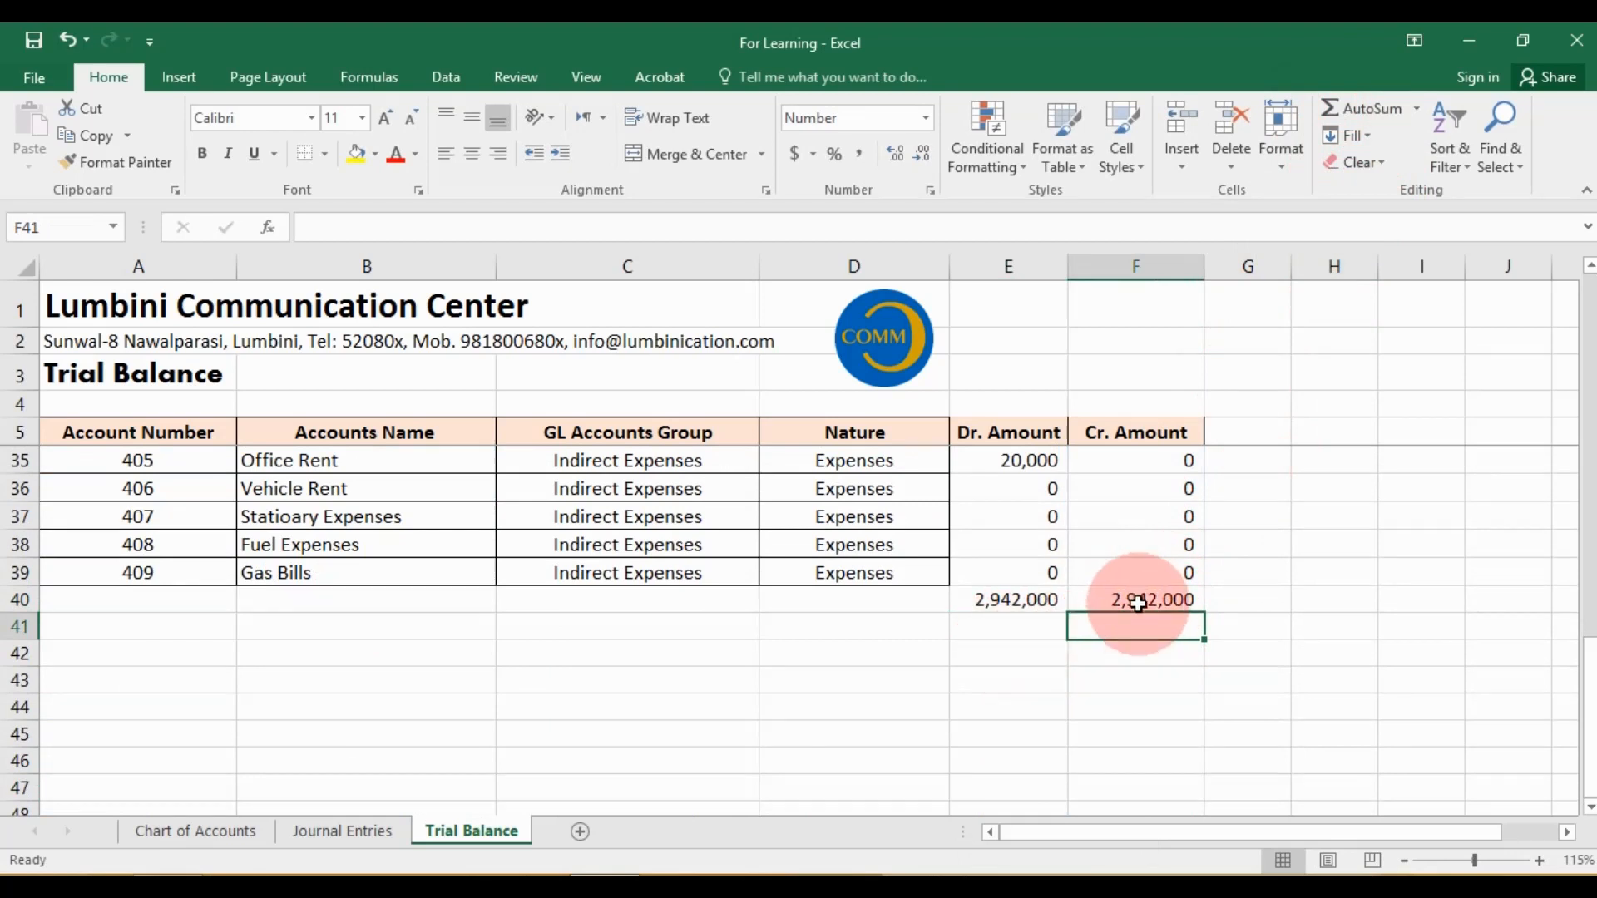
Add the header "Balance" in cell G5, styled like the neighbouring headers, and widen column G
scroll(1138, 603, up, 10)
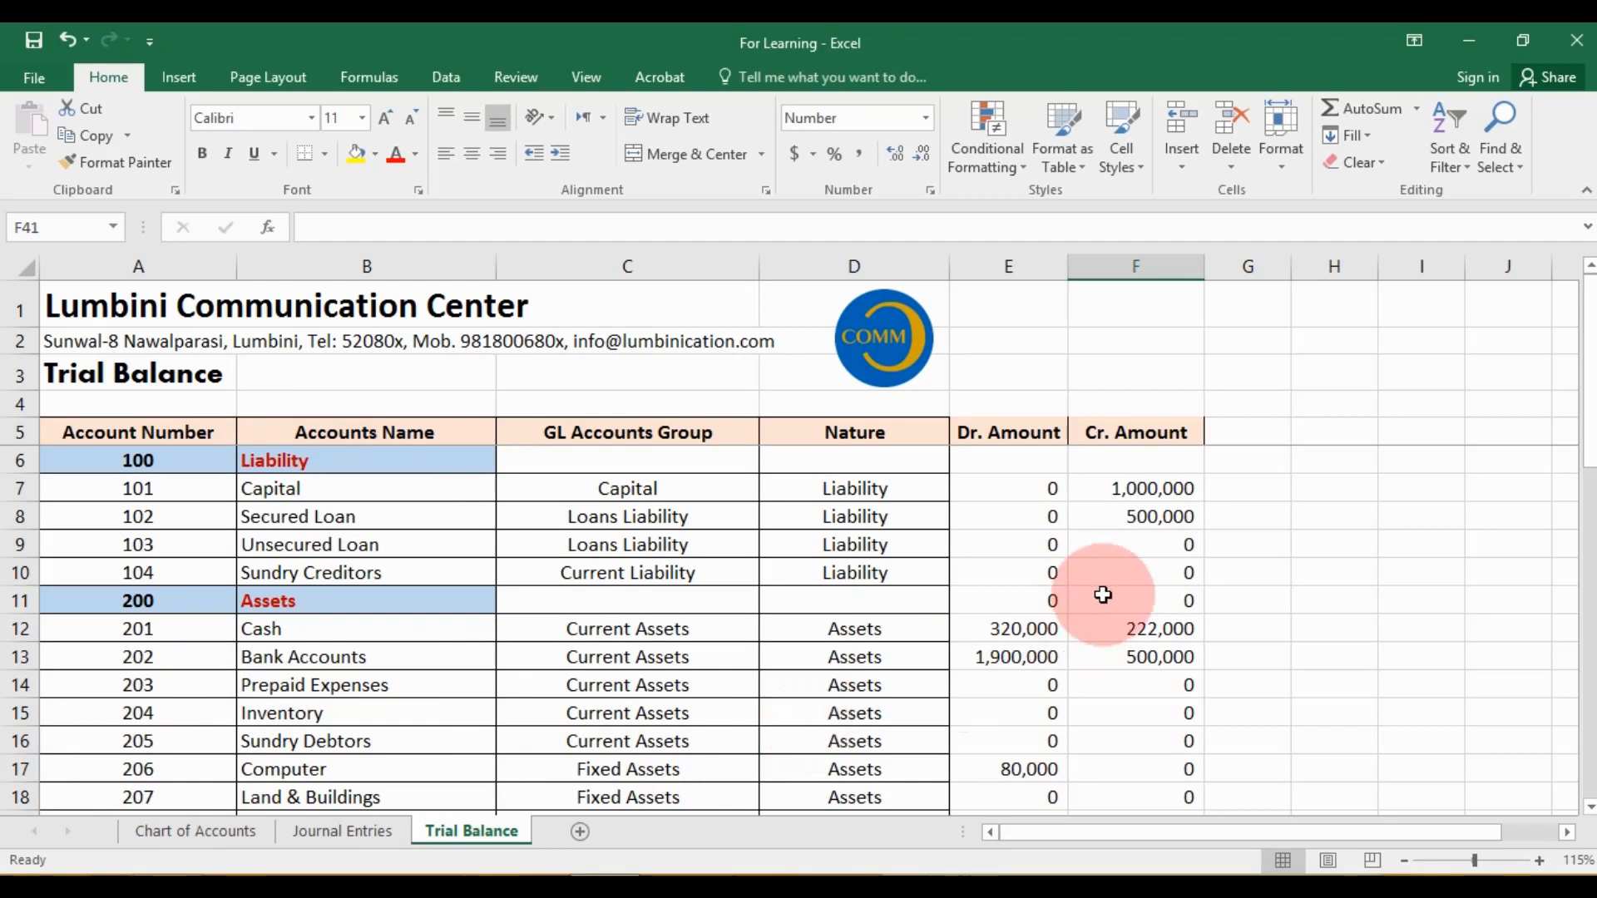
click(1252, 427)
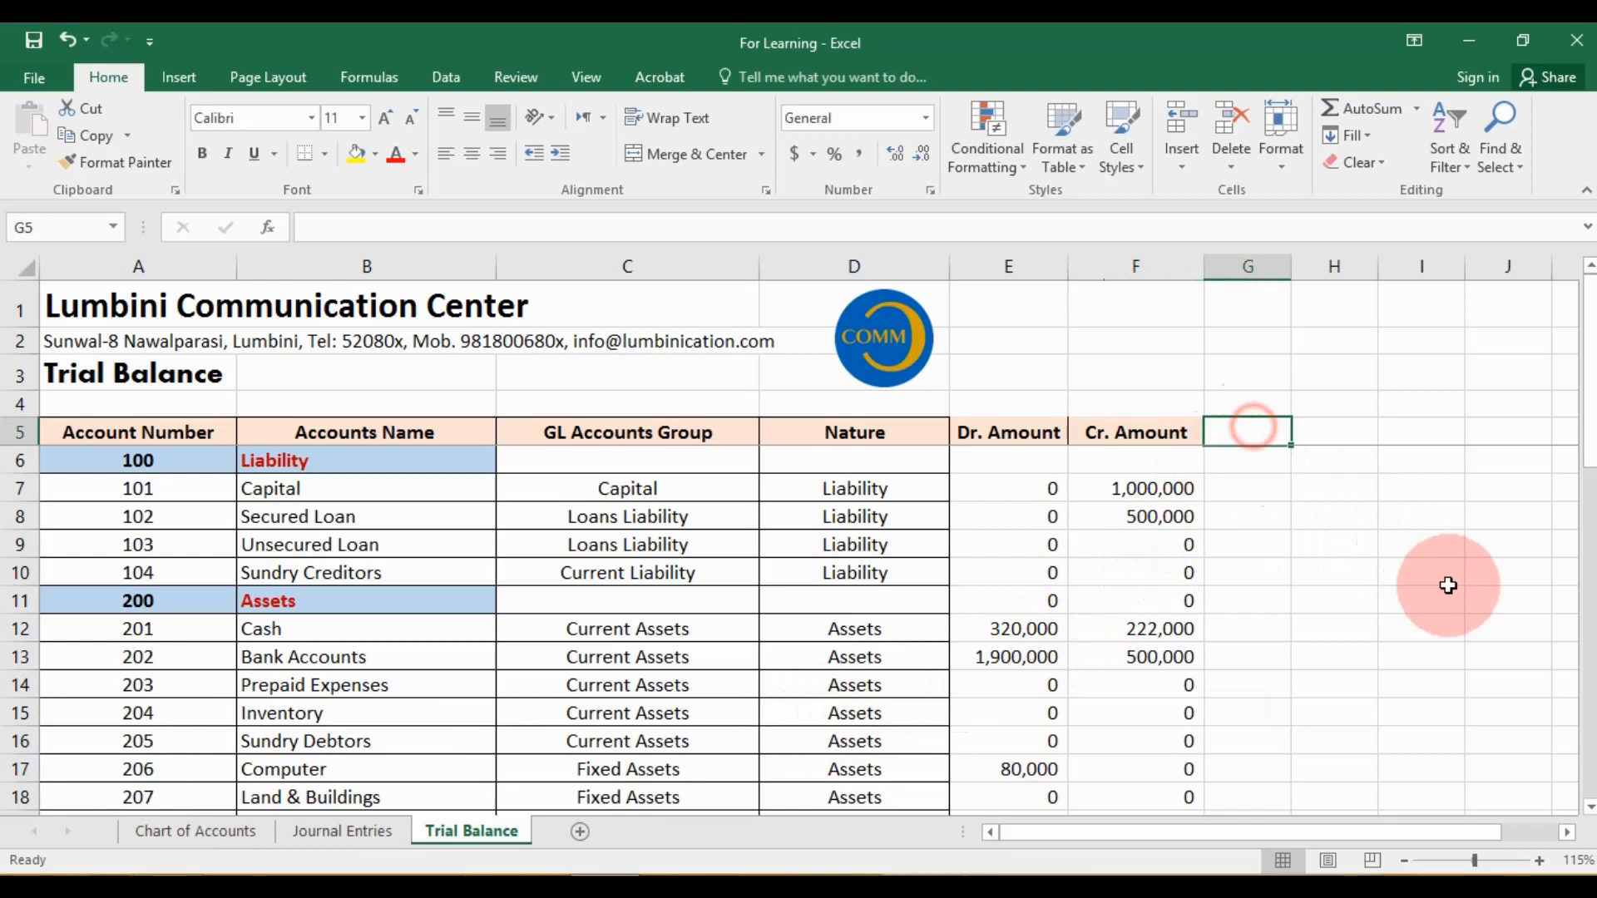
text(Balance)
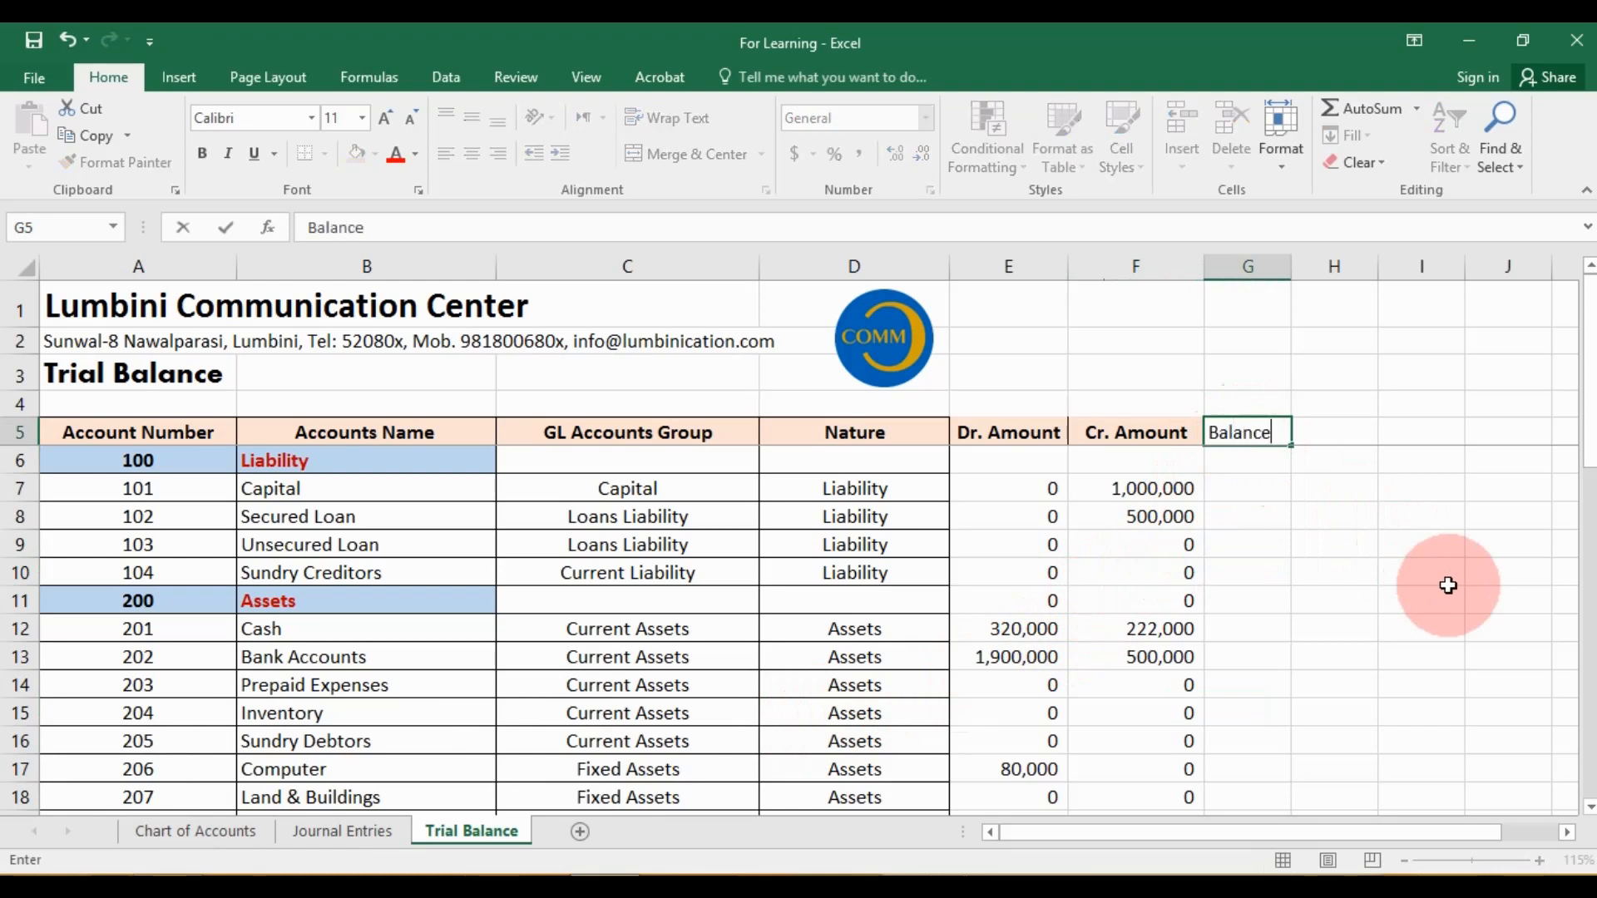
key(ctrl+Return)
drag(1292, 266, 1330, 266)
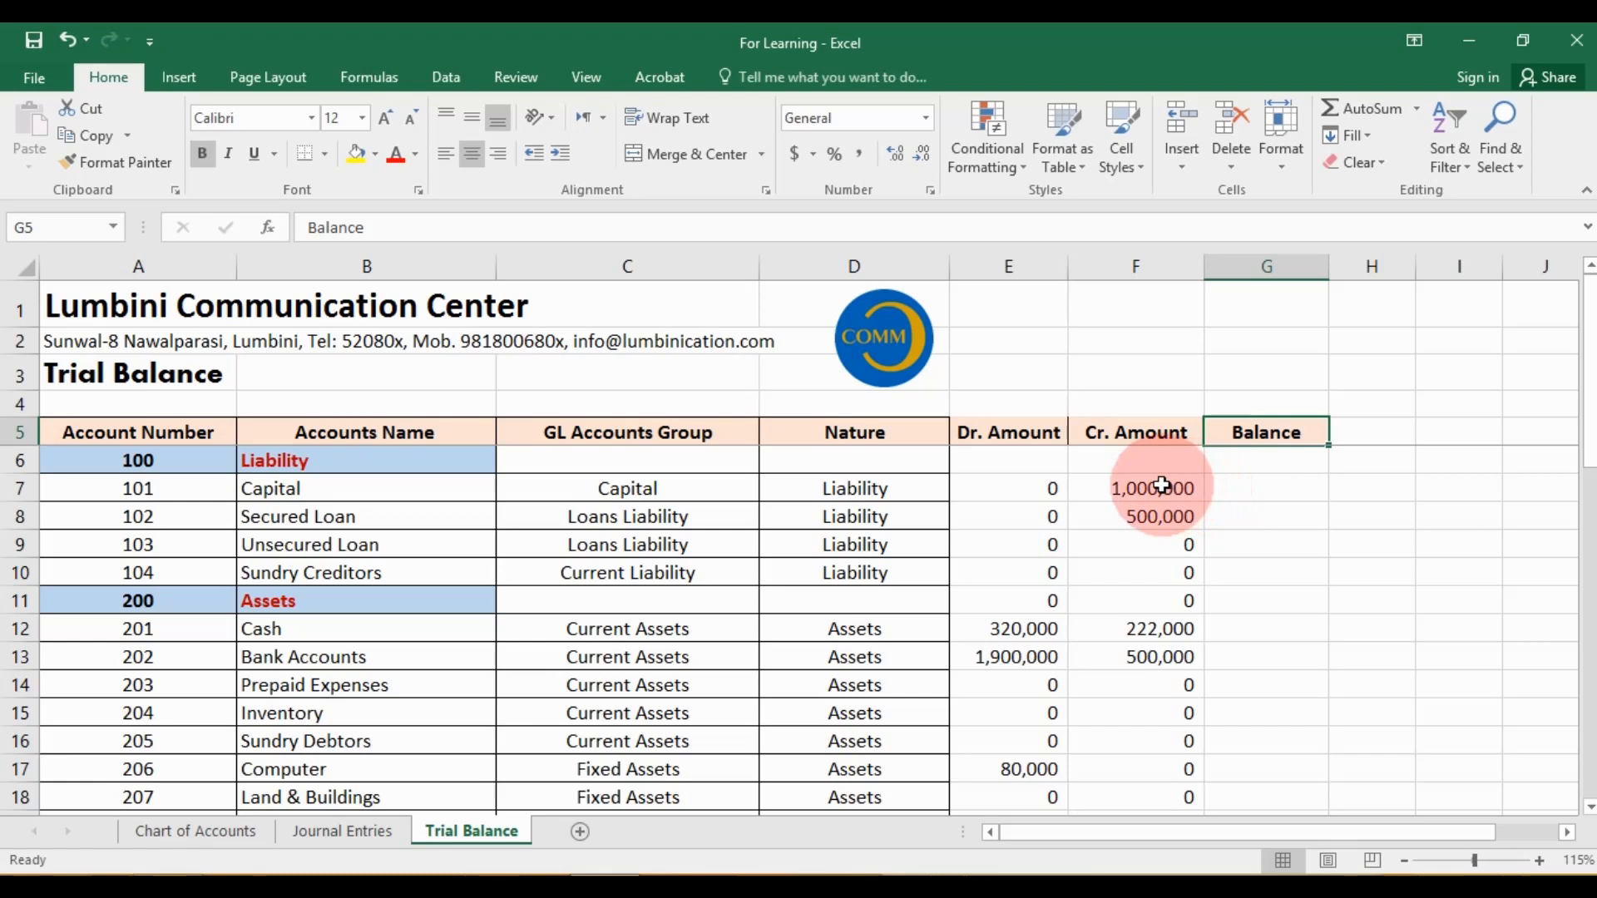
Try calculating the Capital account's balance in cell G7 as debit minus credit with =E7-F7
click(1271, 488)
text(=)
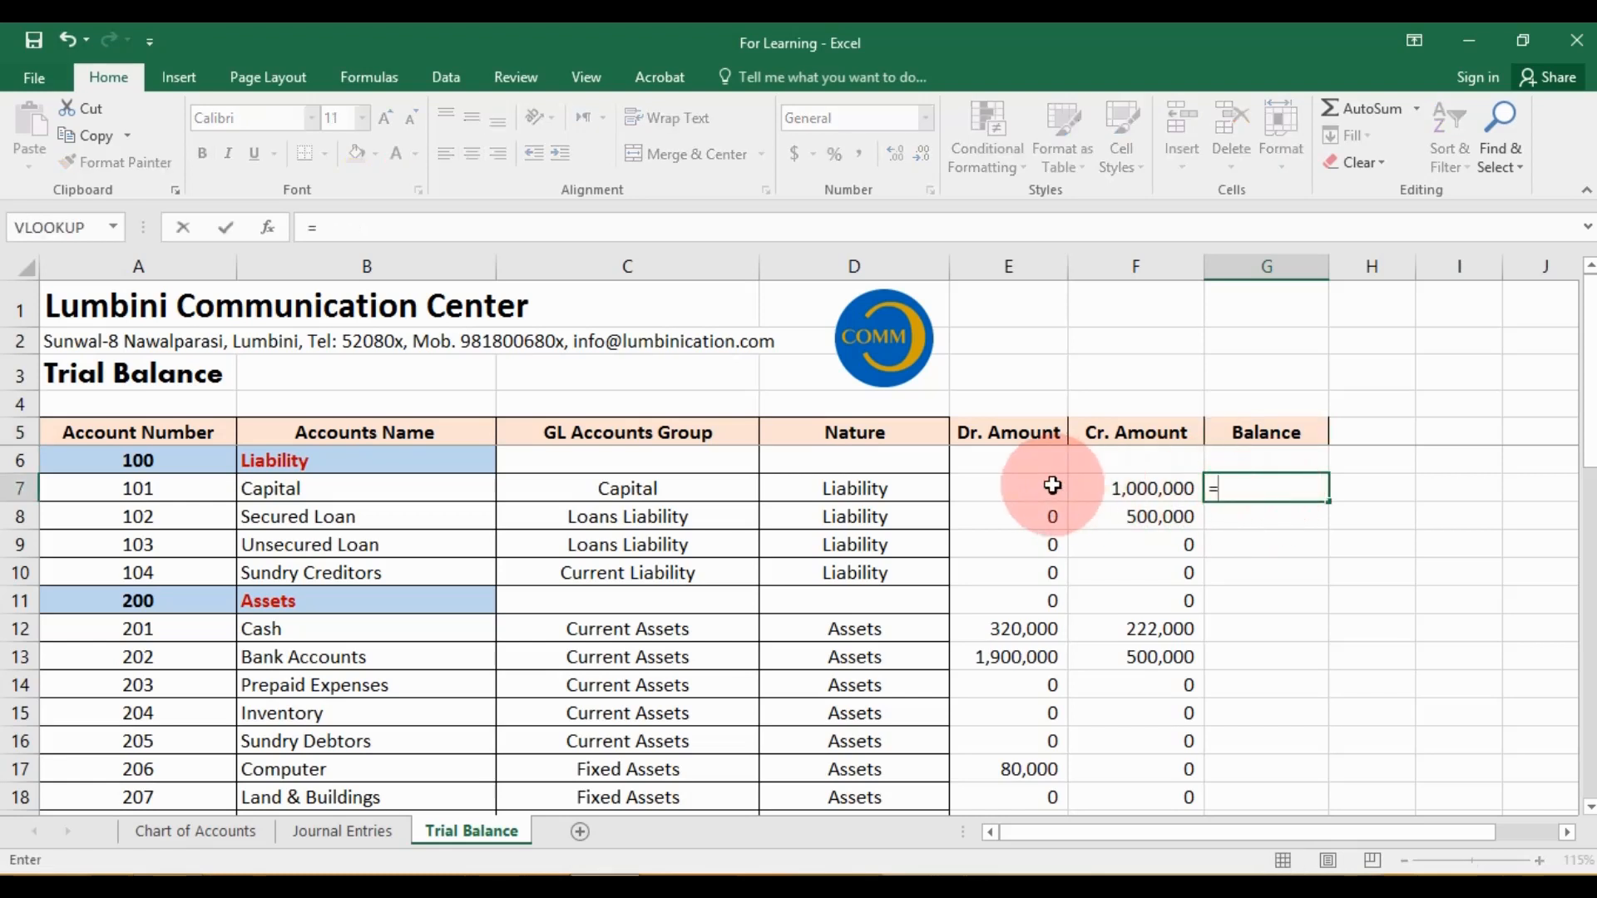
click(1052, 487)
text(-)
click(1165, 491)
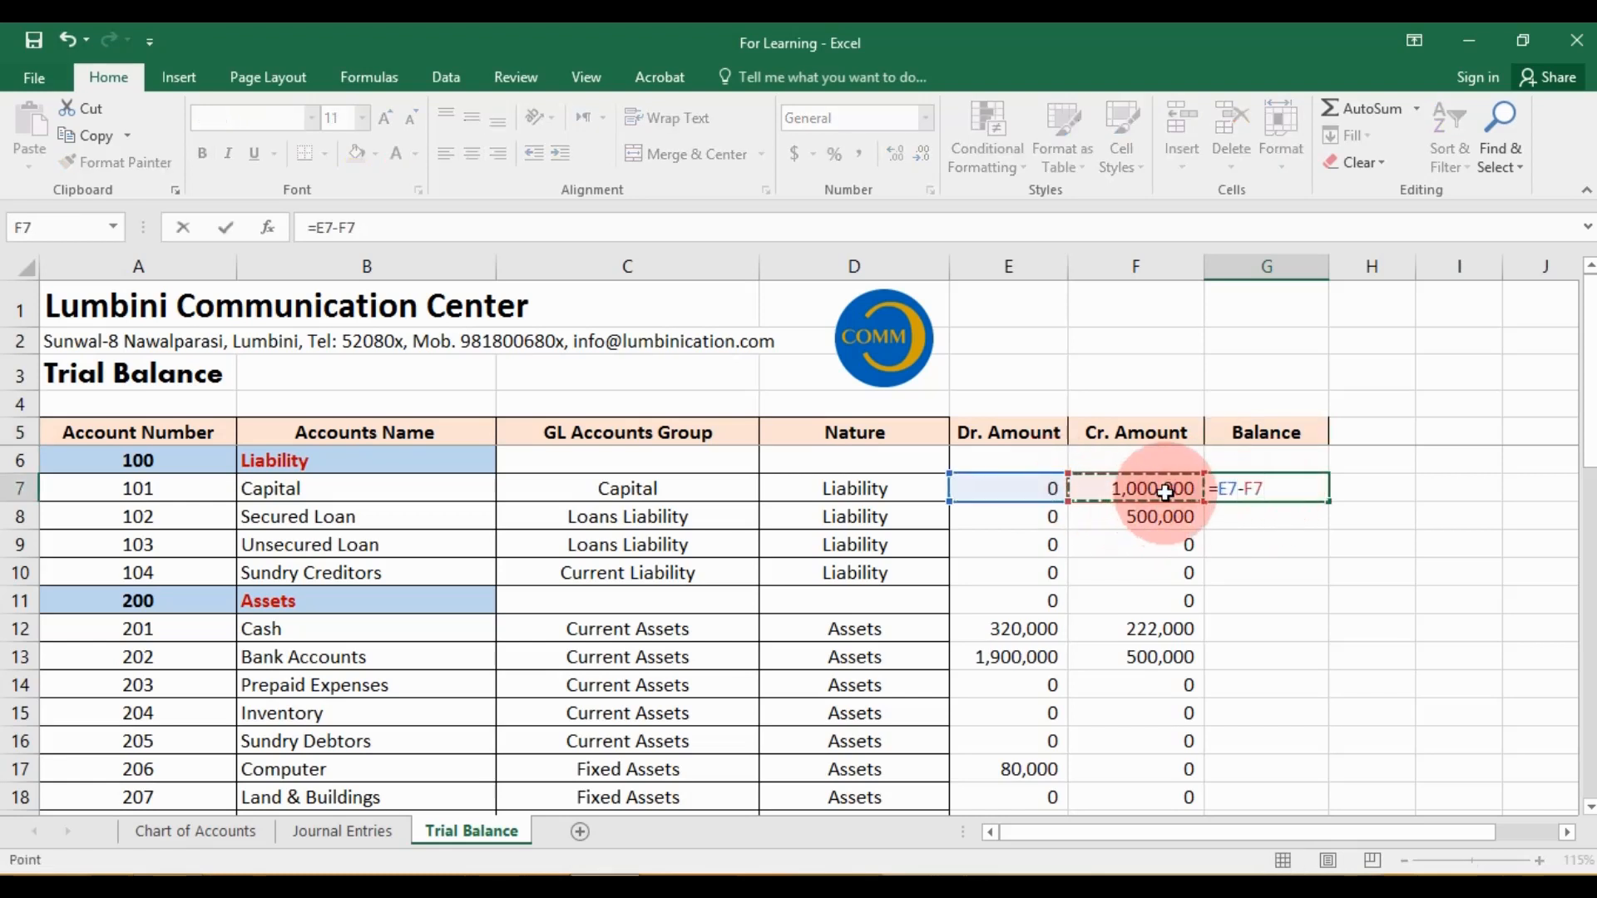
key(Return)
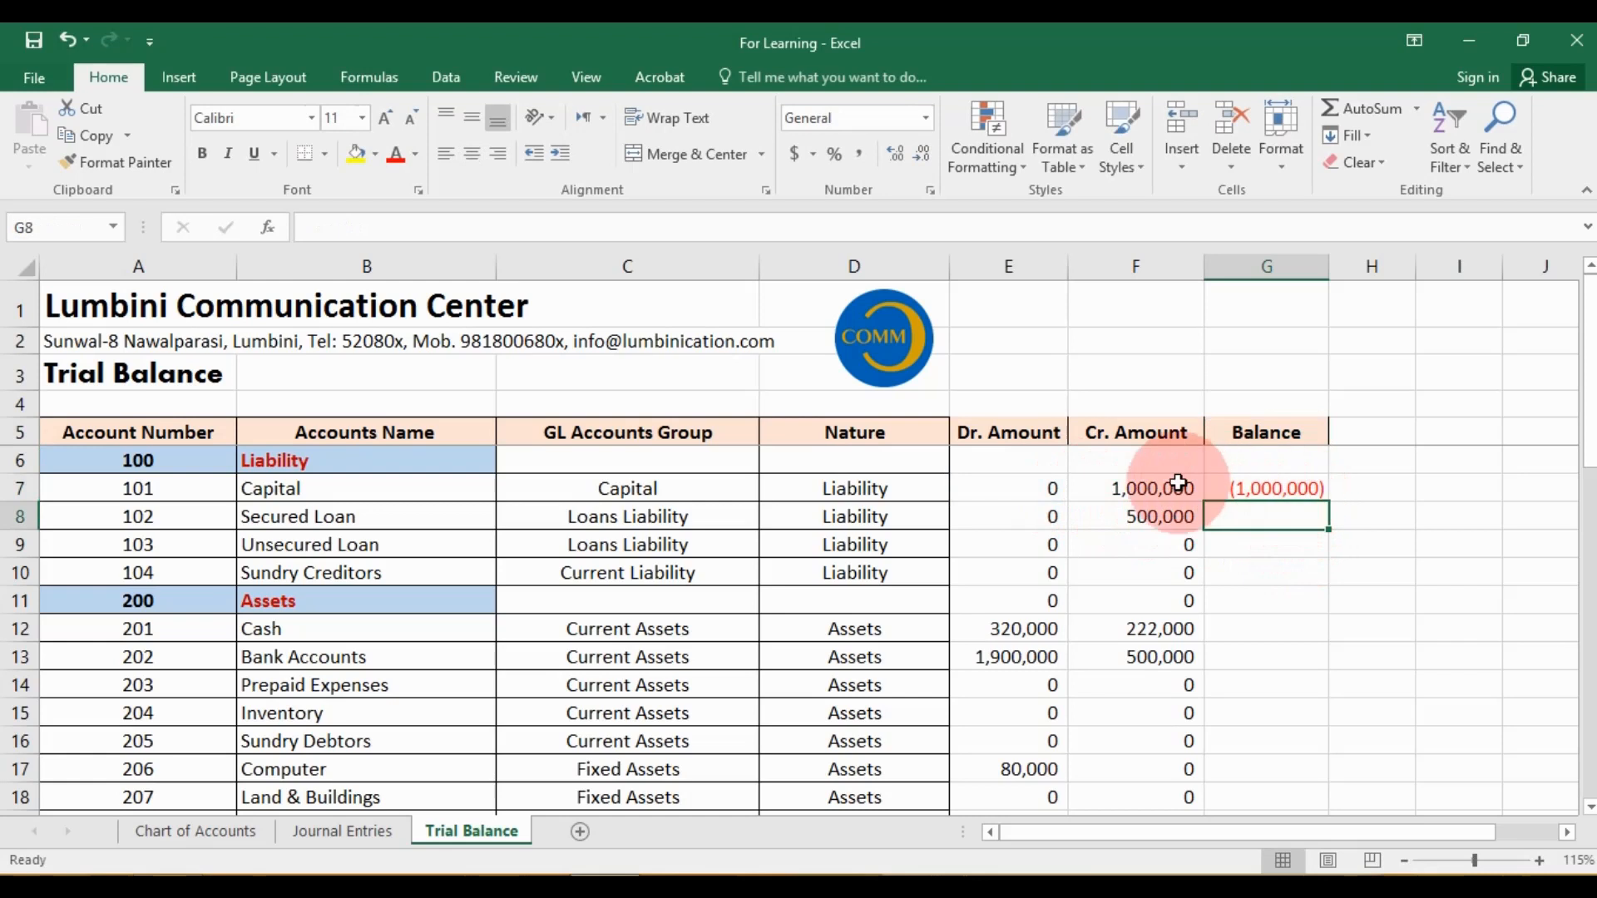
click(1292, 488)
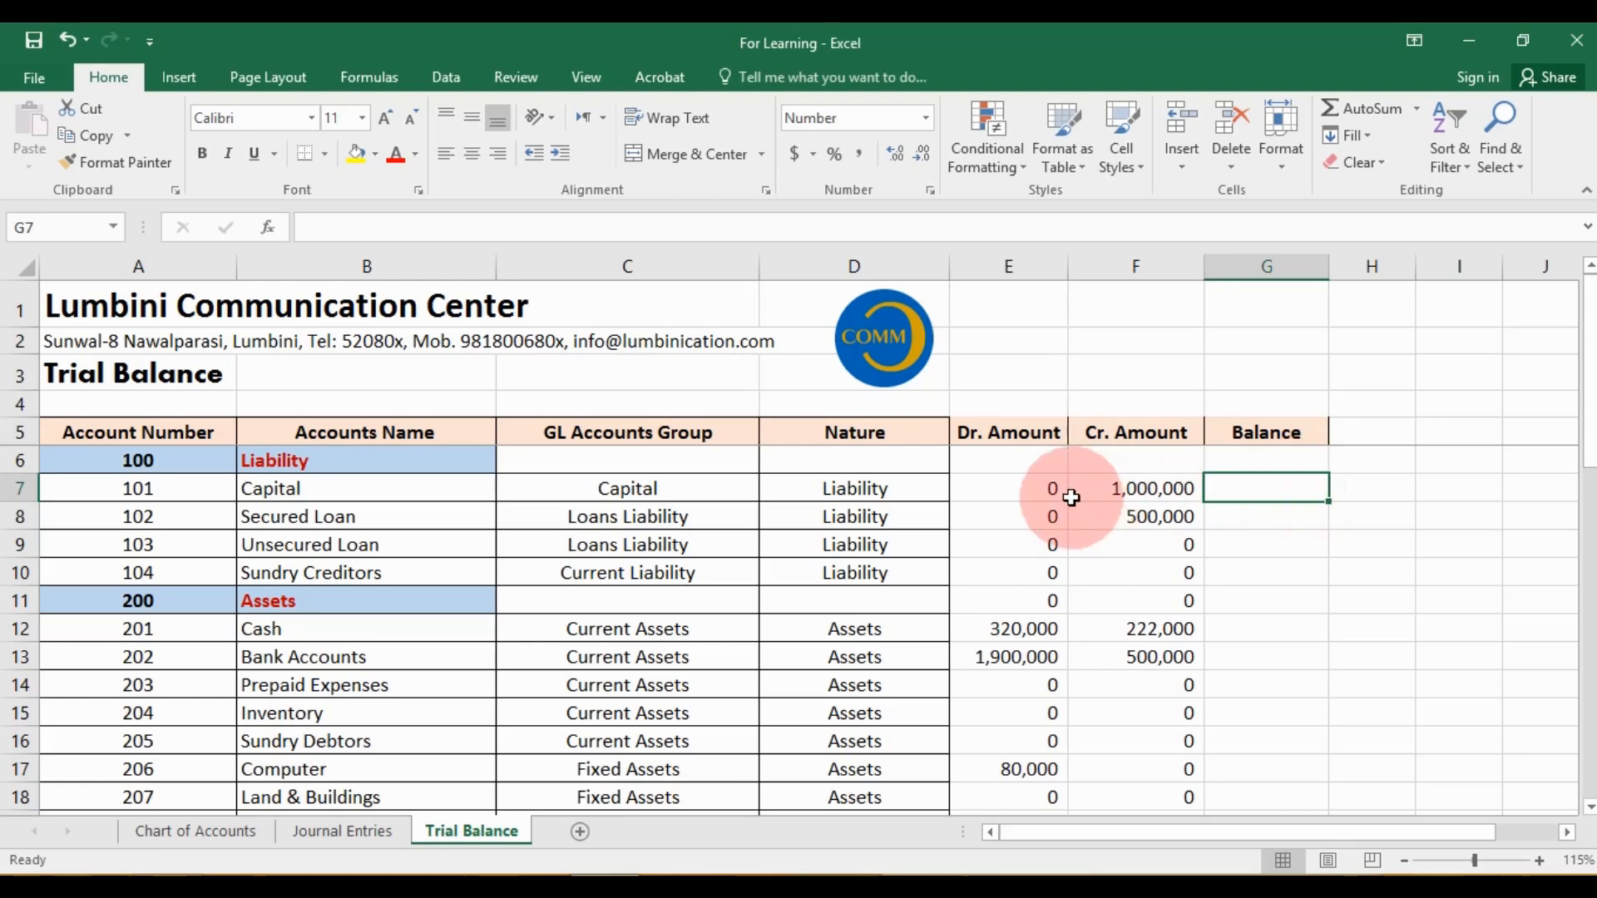
Compare the debit and credit amounts of the Capital and Cash accounts to see which side is larger
click(1130, 489)
click(988, 491)
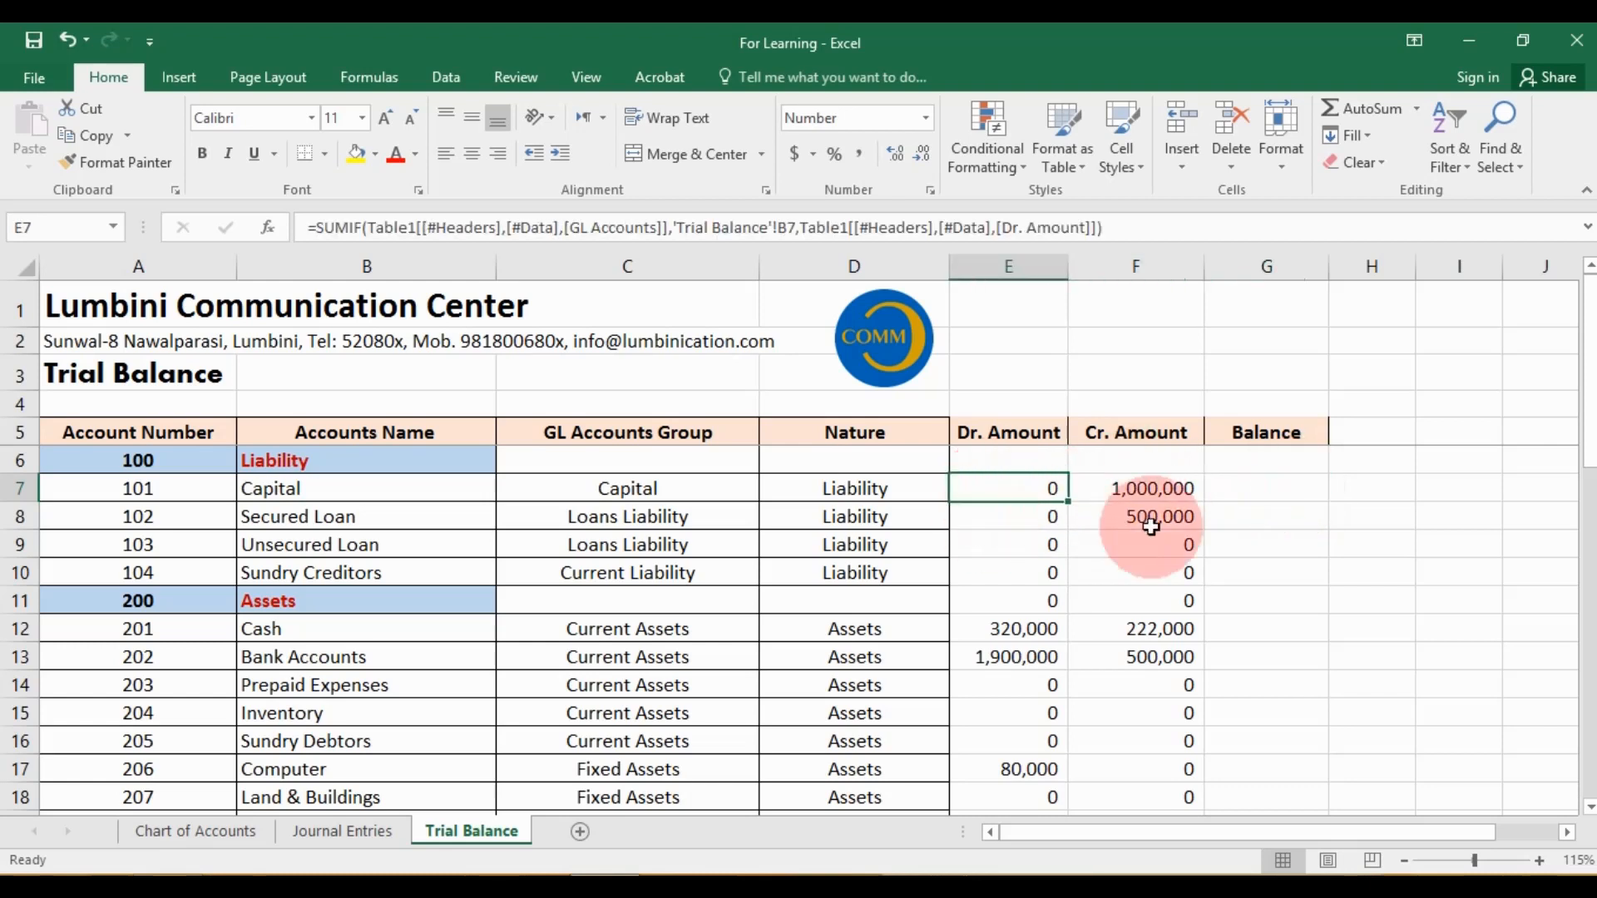
scroll(1141, 499, down, 1)
scroll(1156, 528, down, 1)
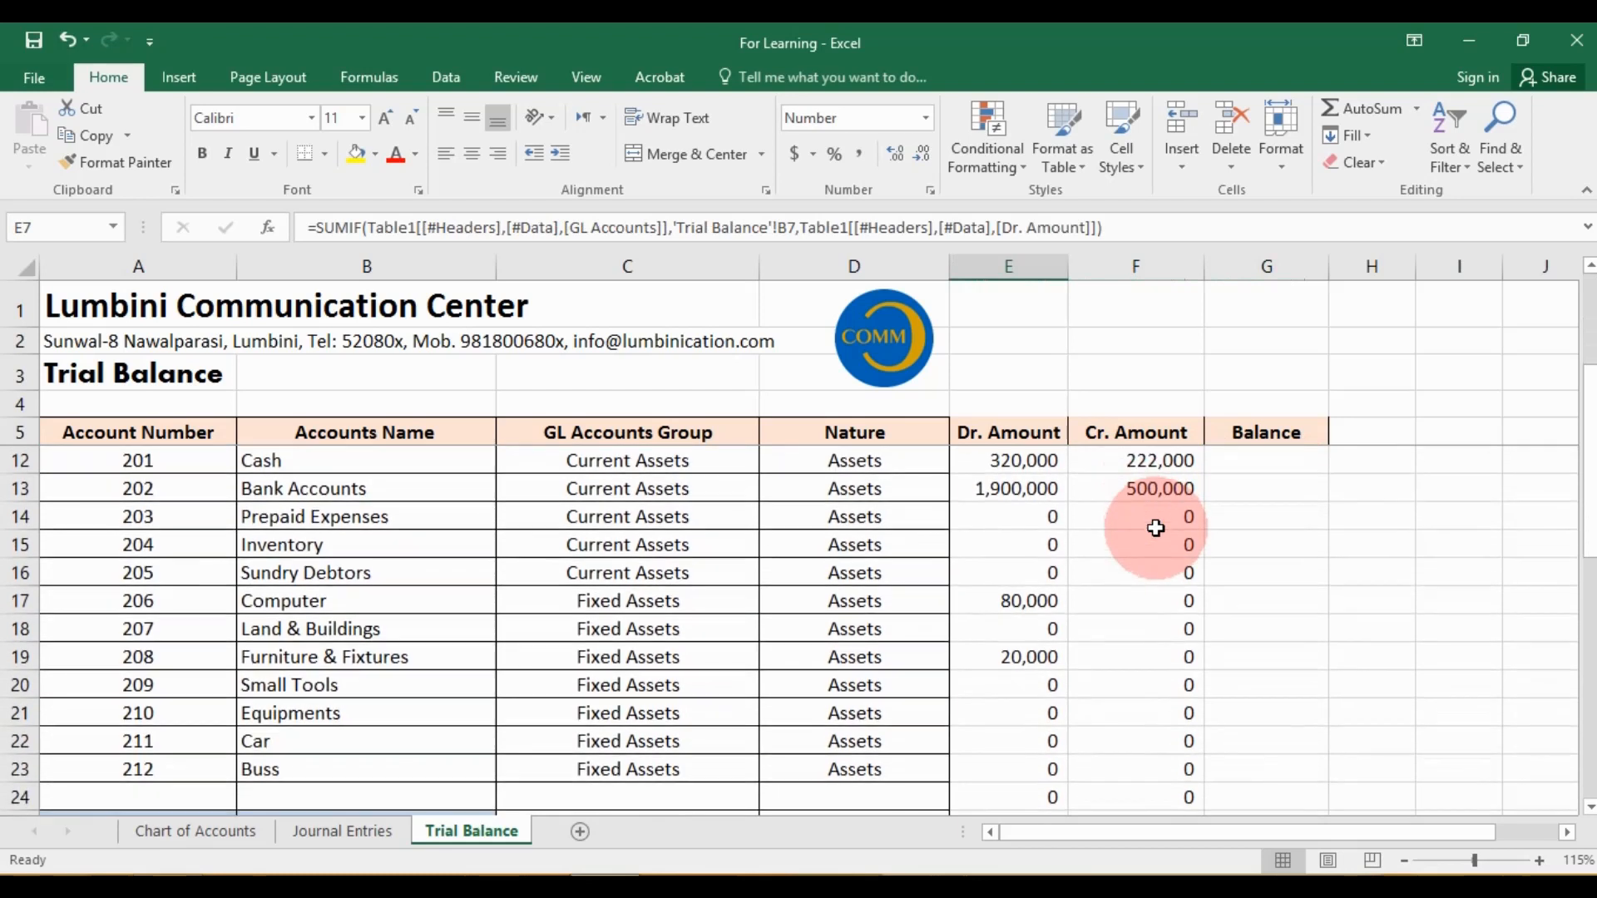
scroll(1154, 527, up, 1)
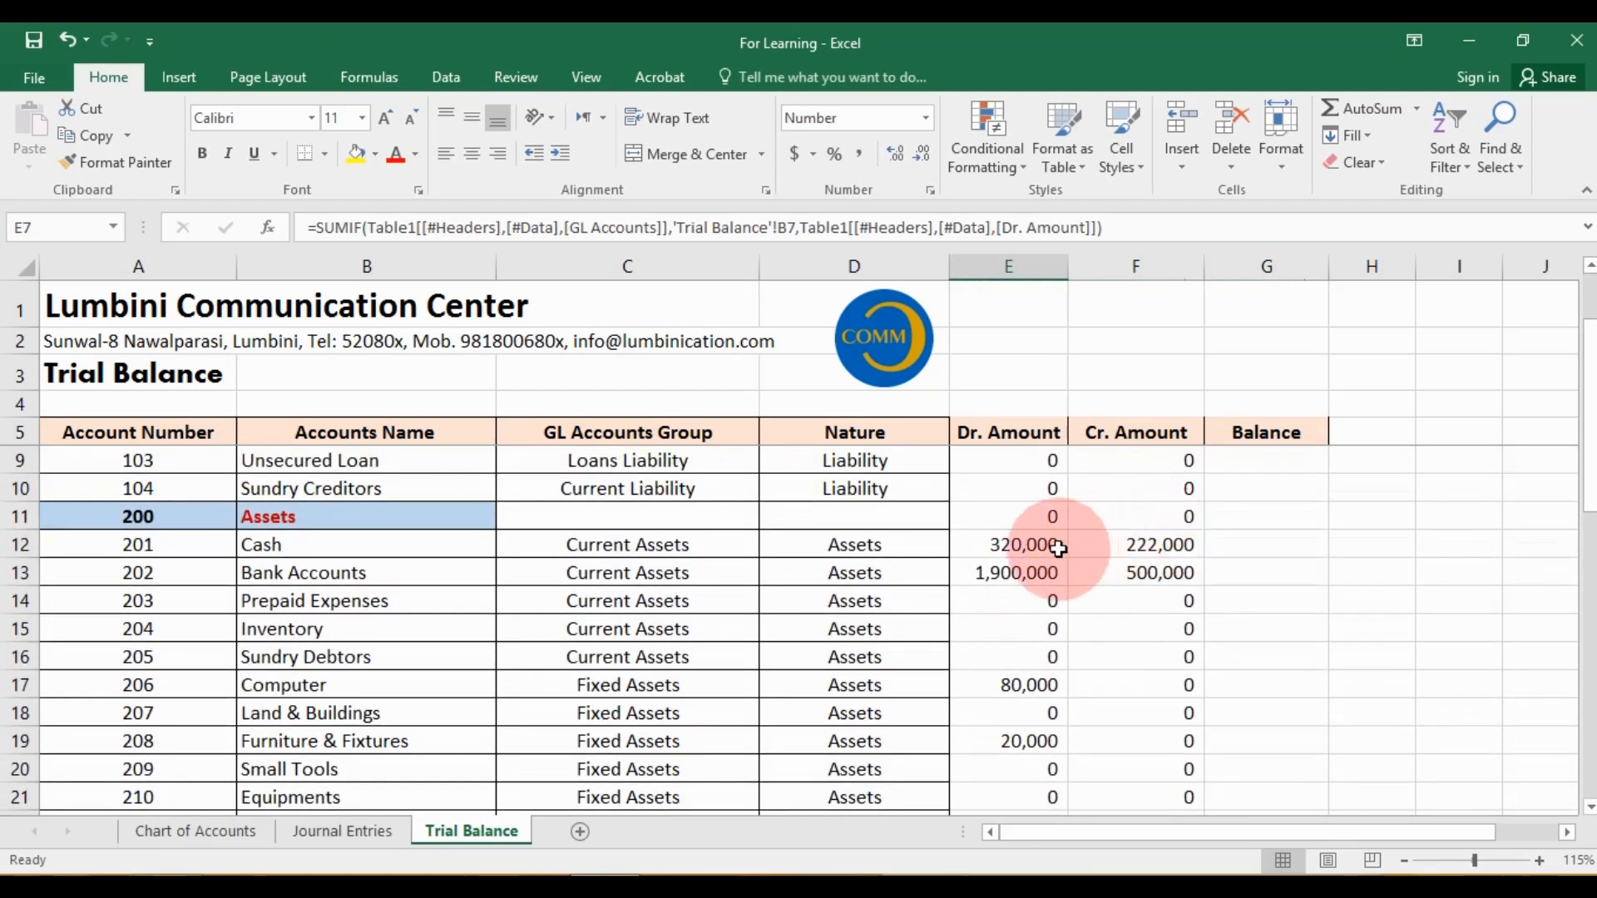
click(1006, 547)
click(1164, 549)
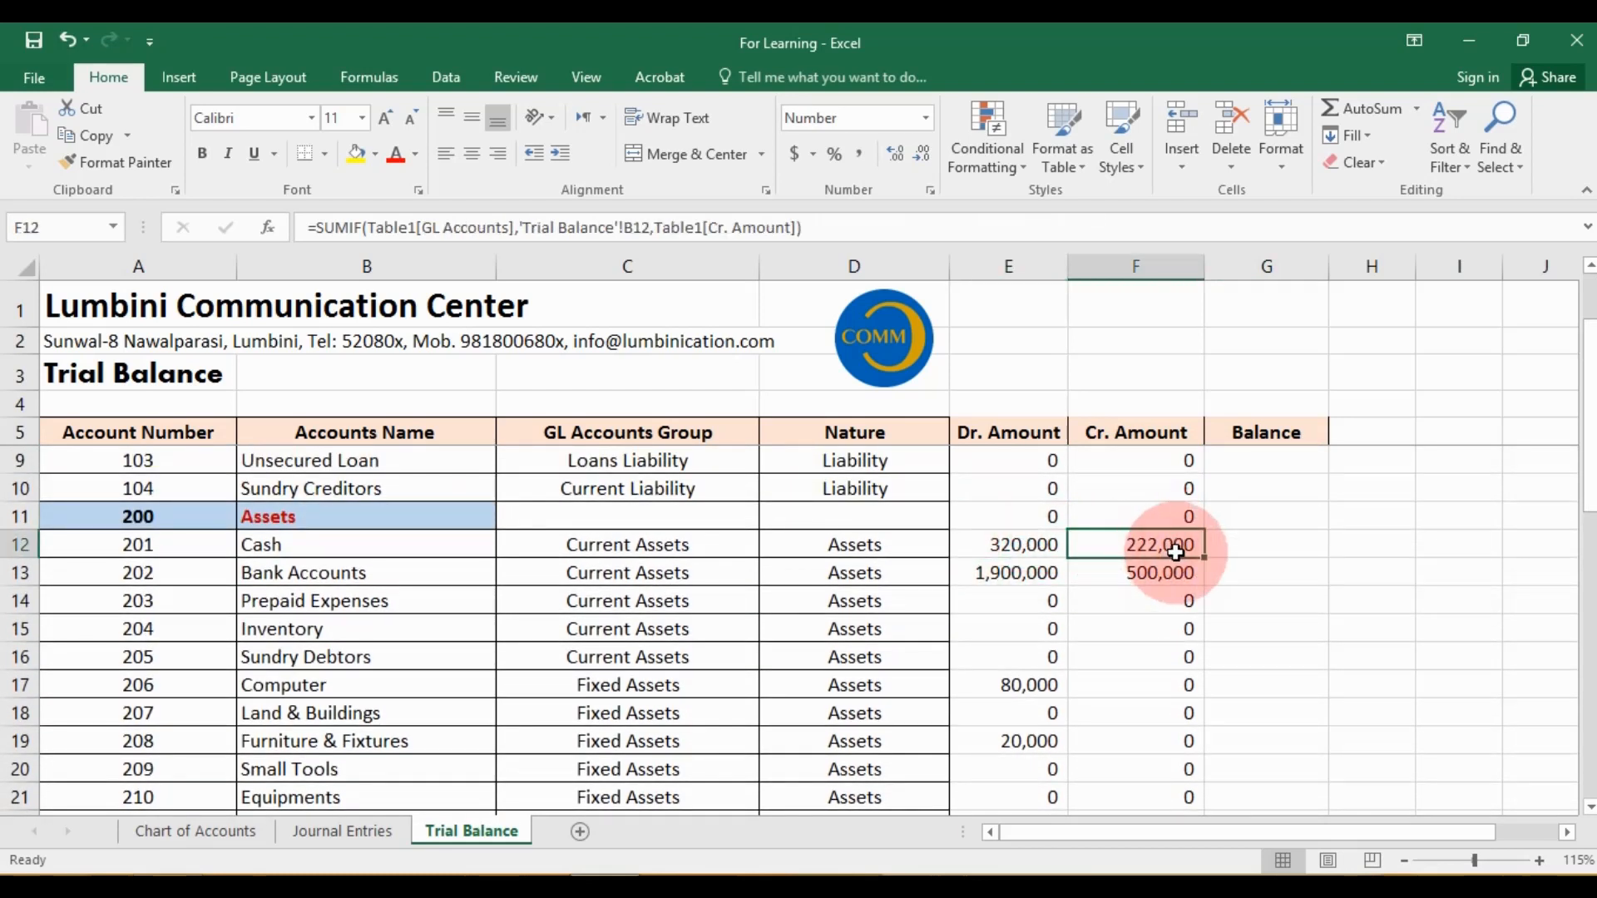
scroll(1181, 553, up, 1)
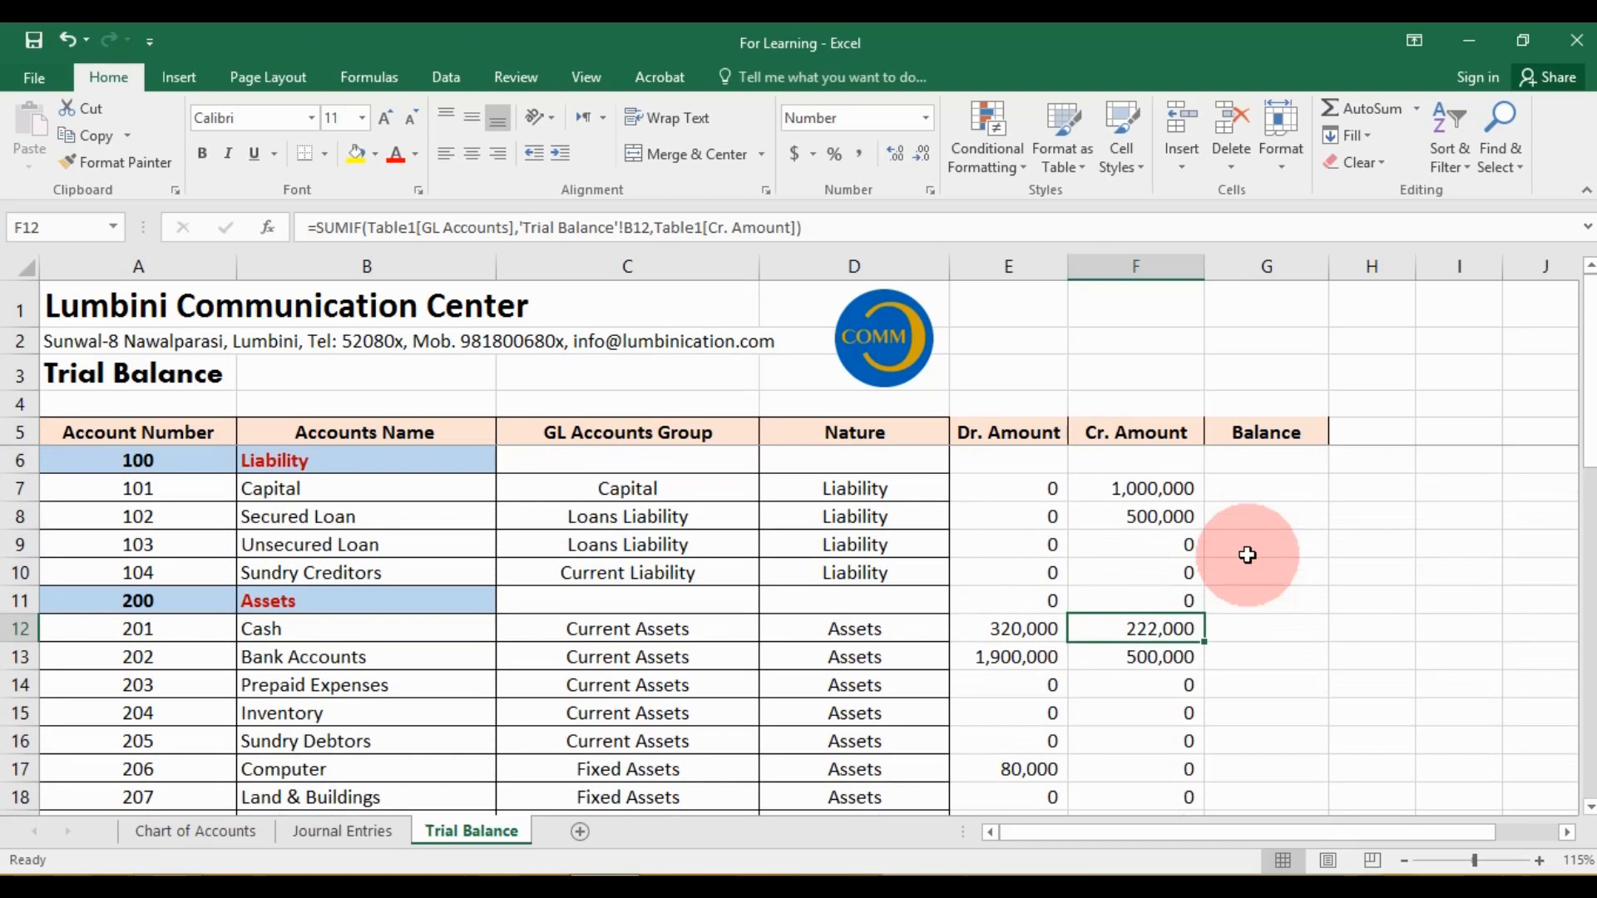
Begin an IF formula in cell G7 with an OR test whose first condition is D7="Liability"
click(1260, 491)
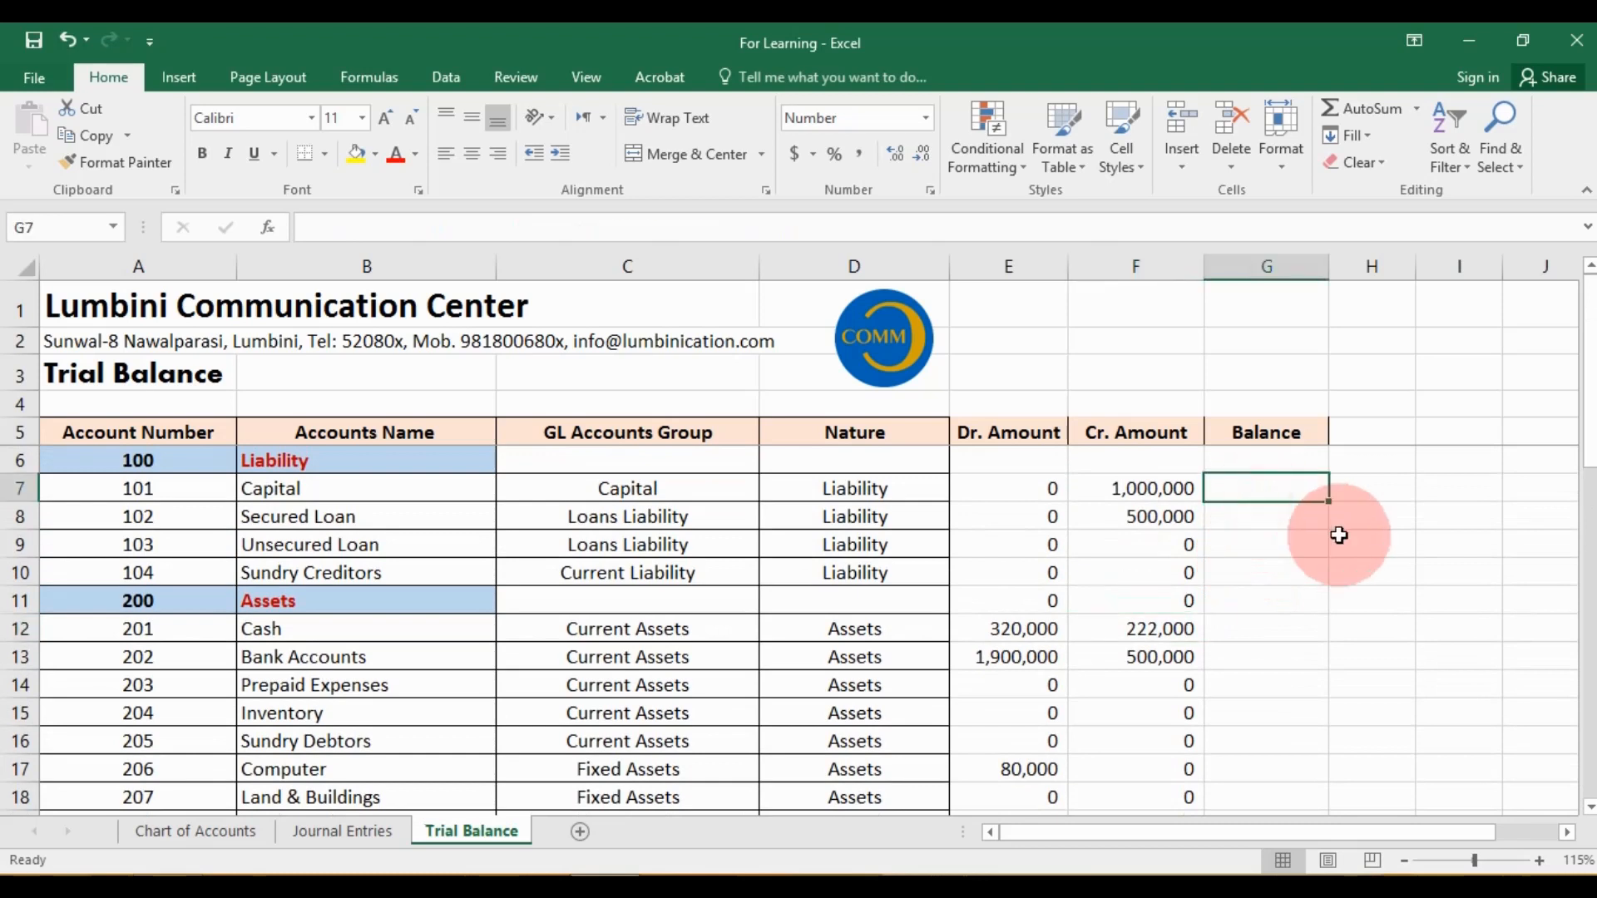
text(=)
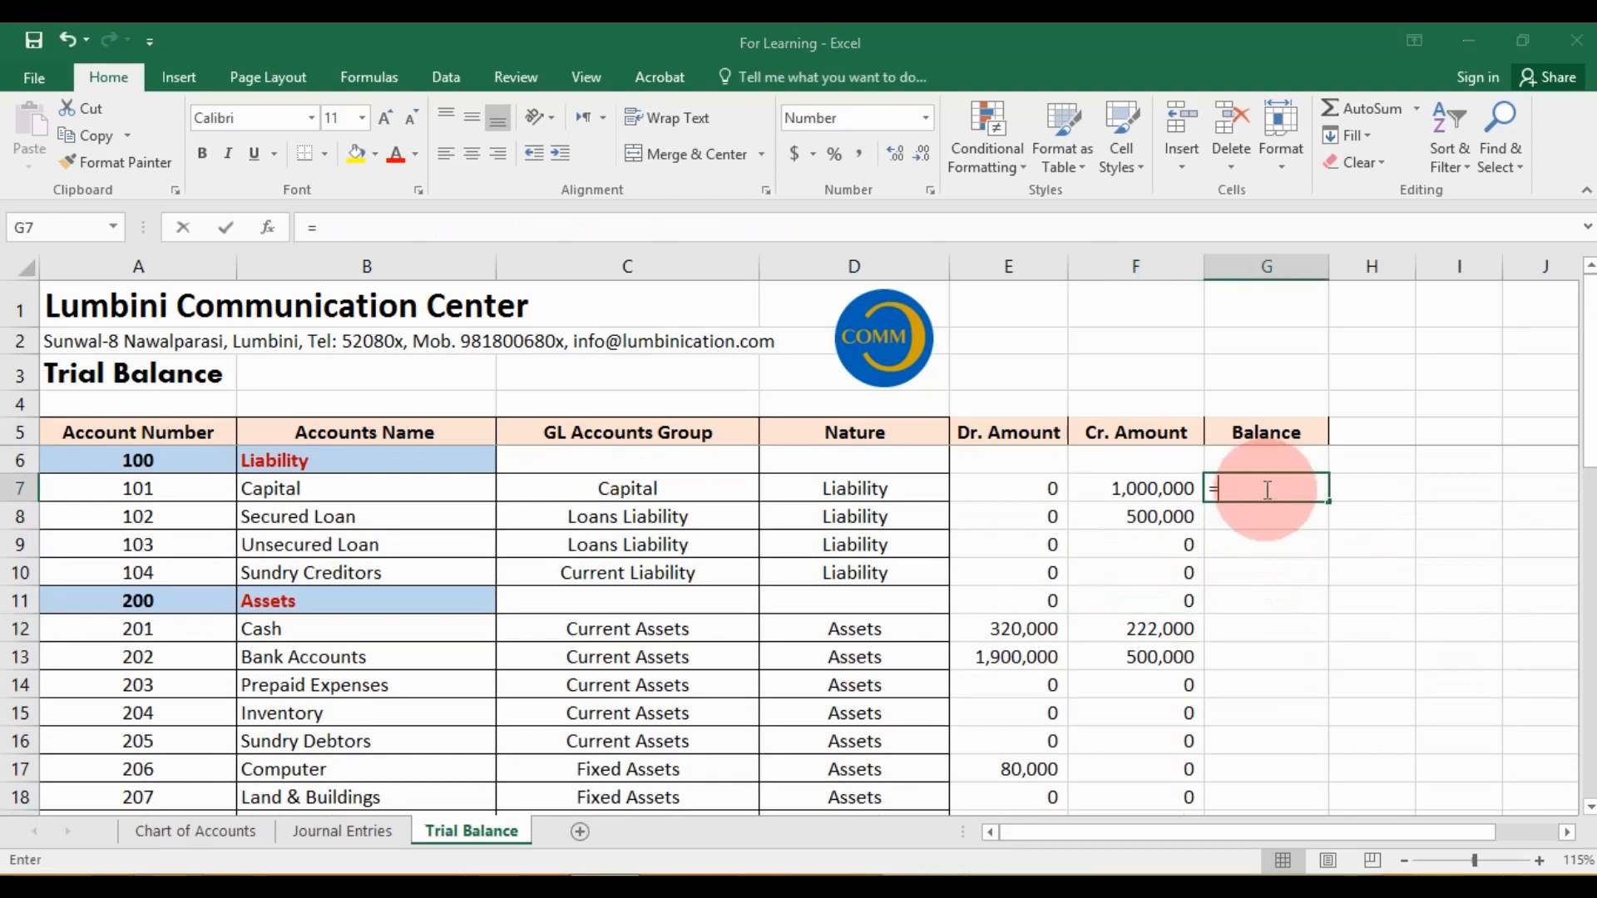
text(if(or)
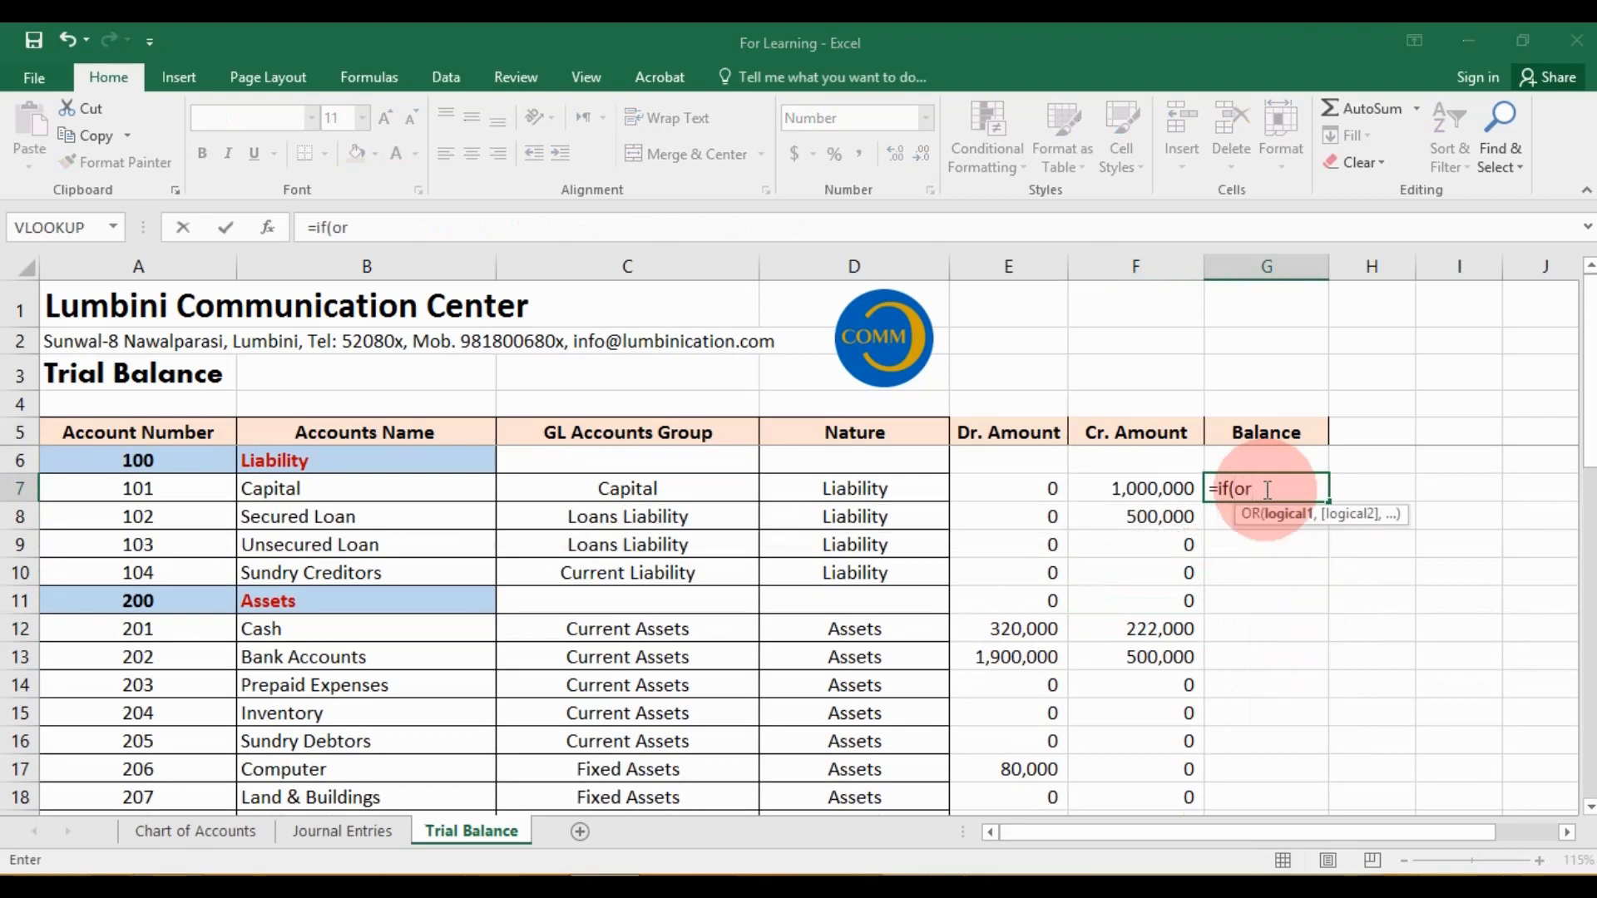
text(()
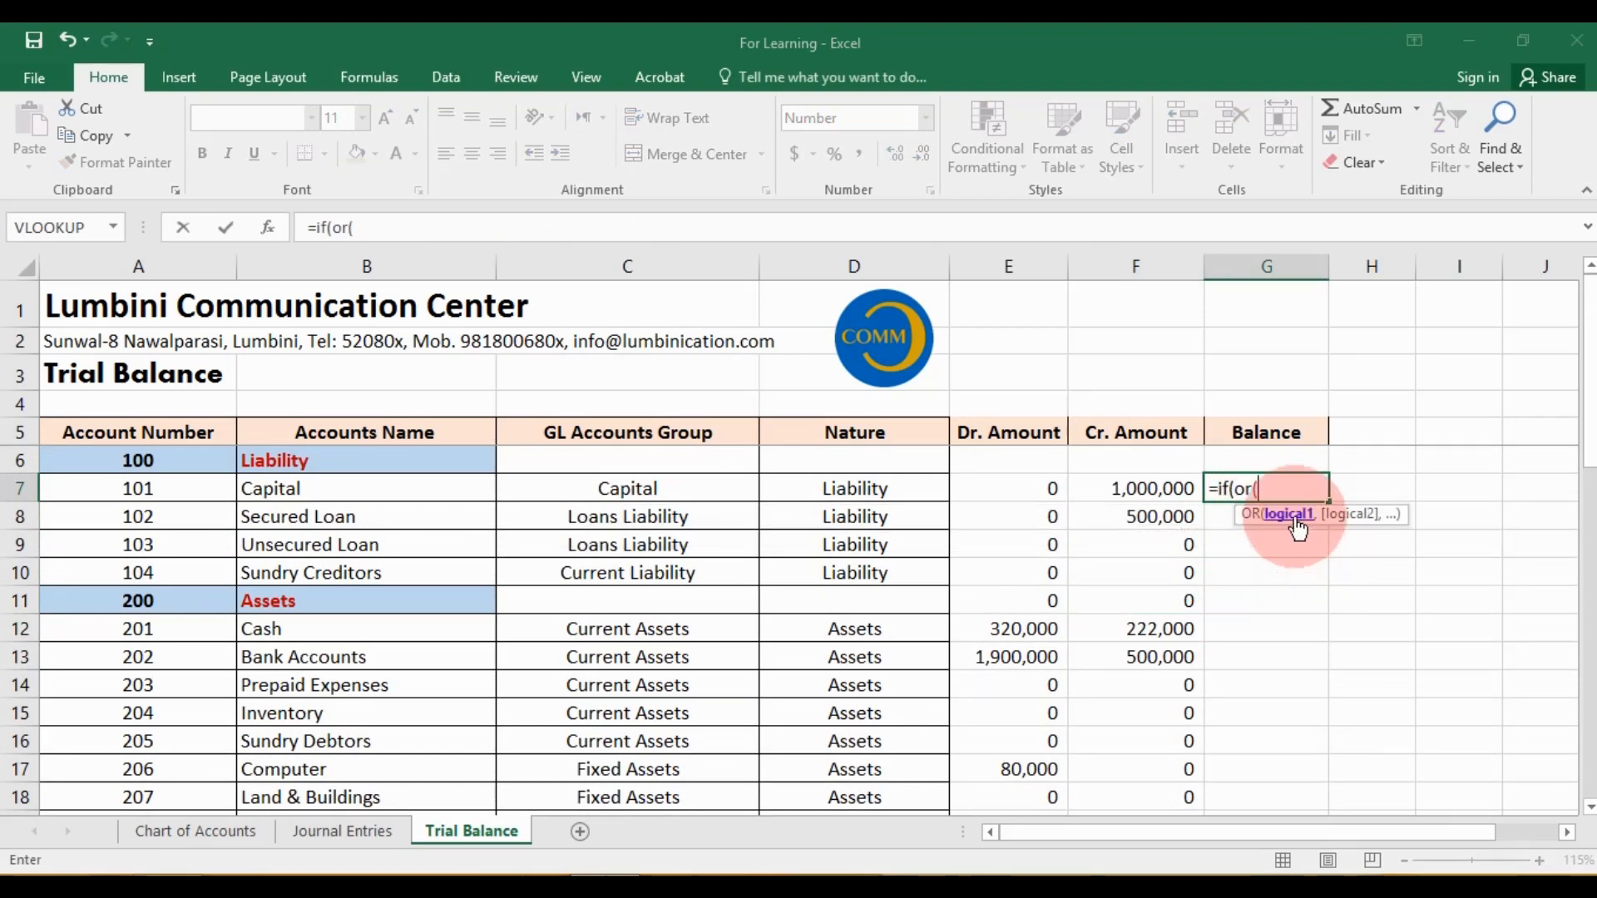
click(867, 487)
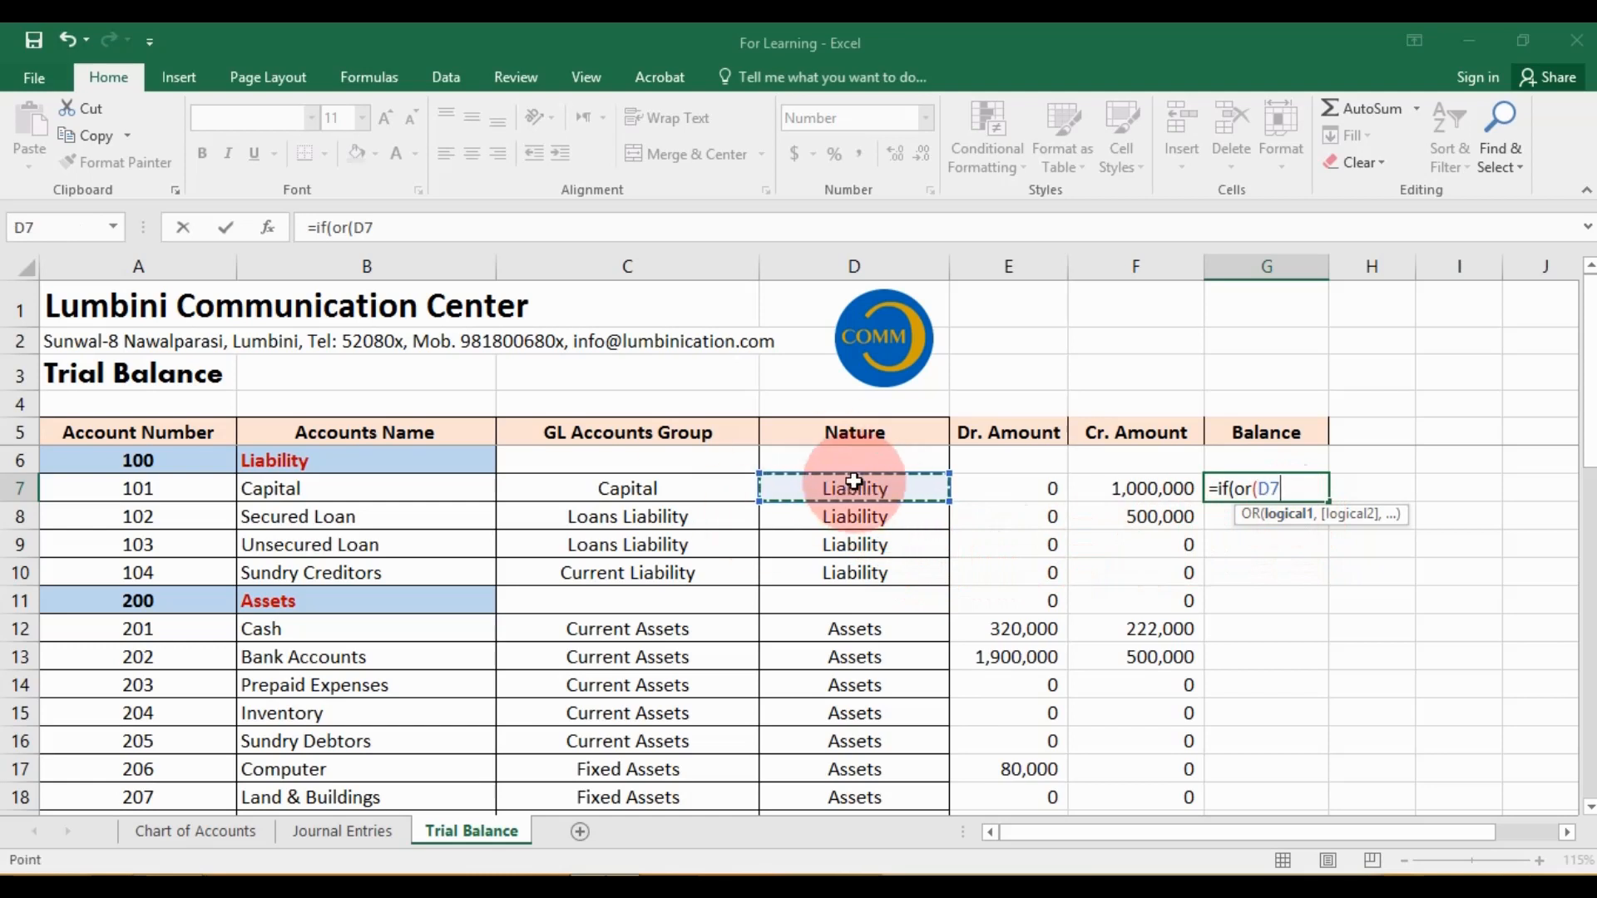
text(="Liability)
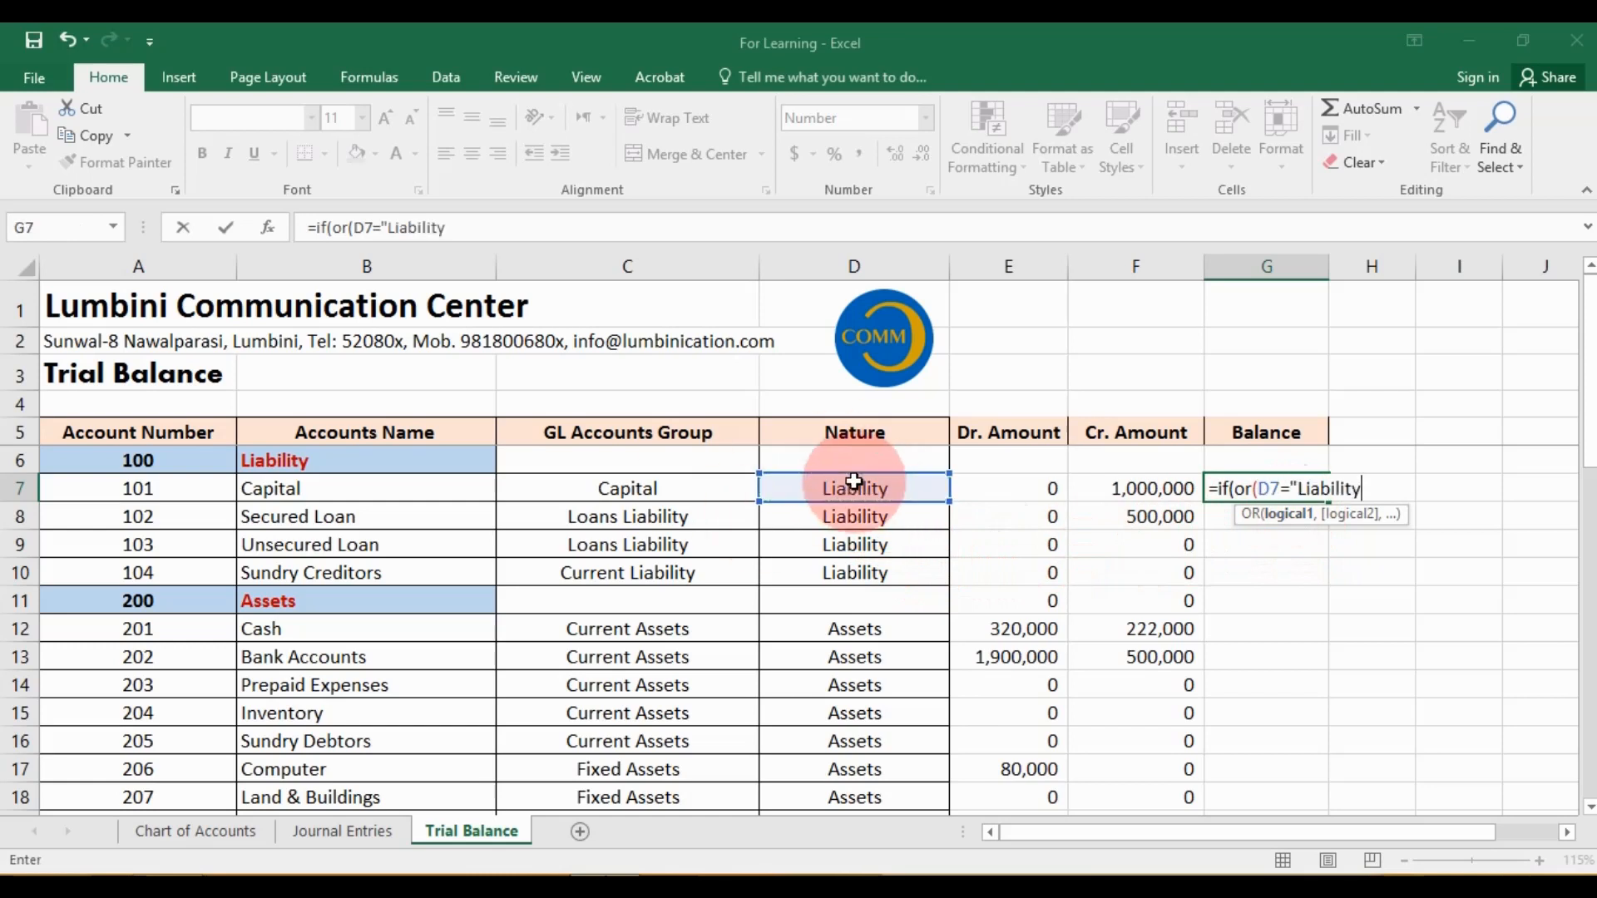
text(",)
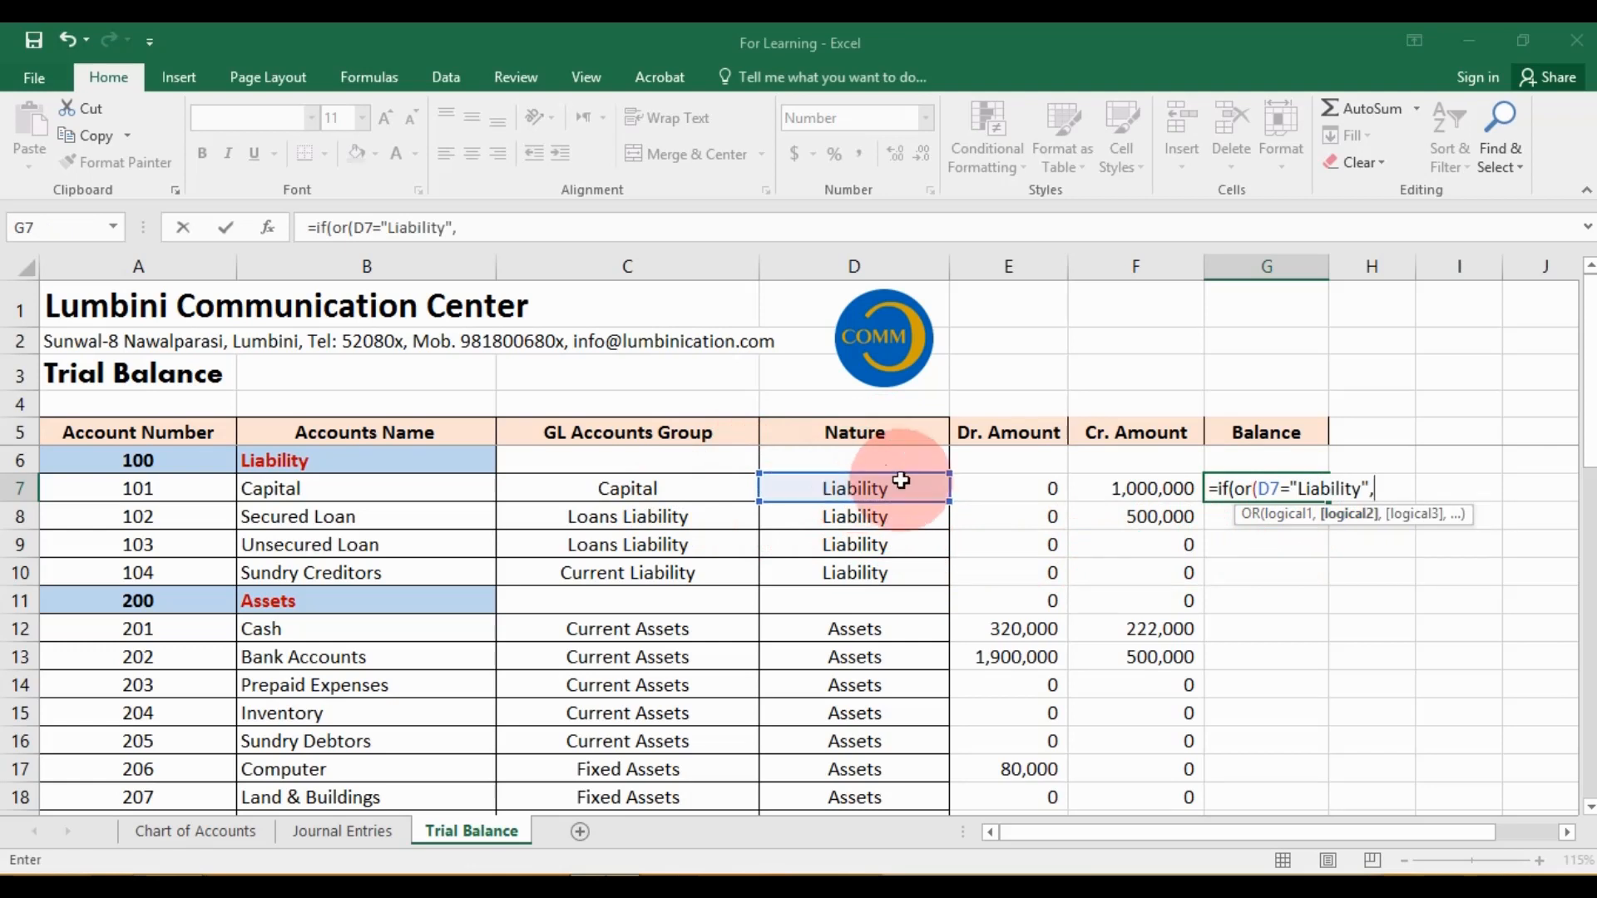
Add D7="Incomes" as the second condition of the OR test in G7 and close the test
click(879, 490)
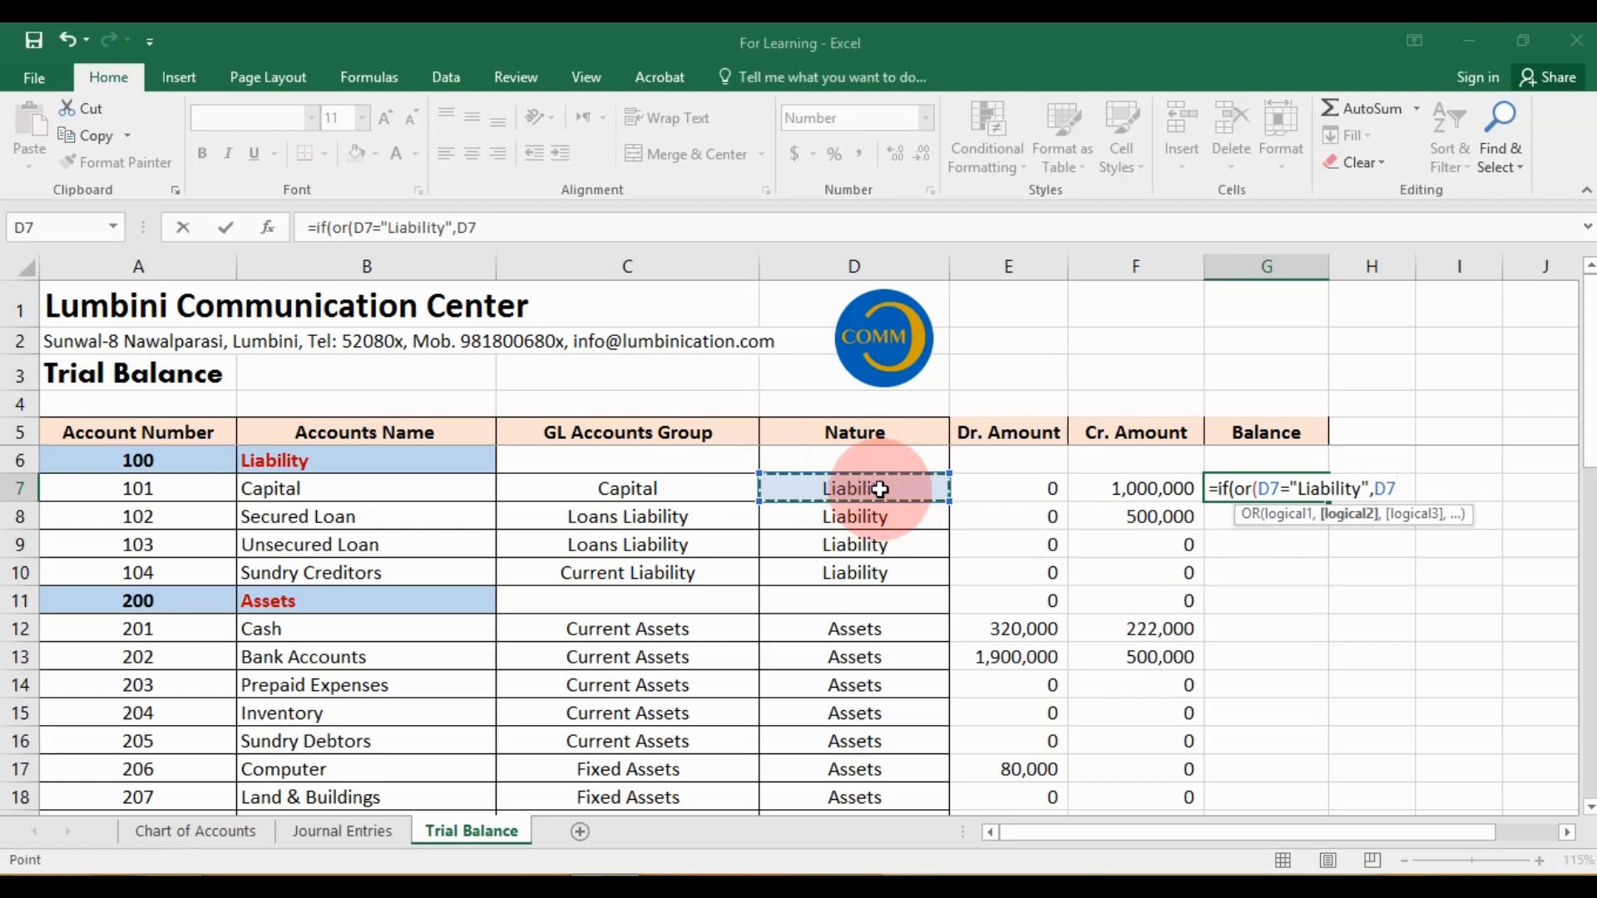
text(=")
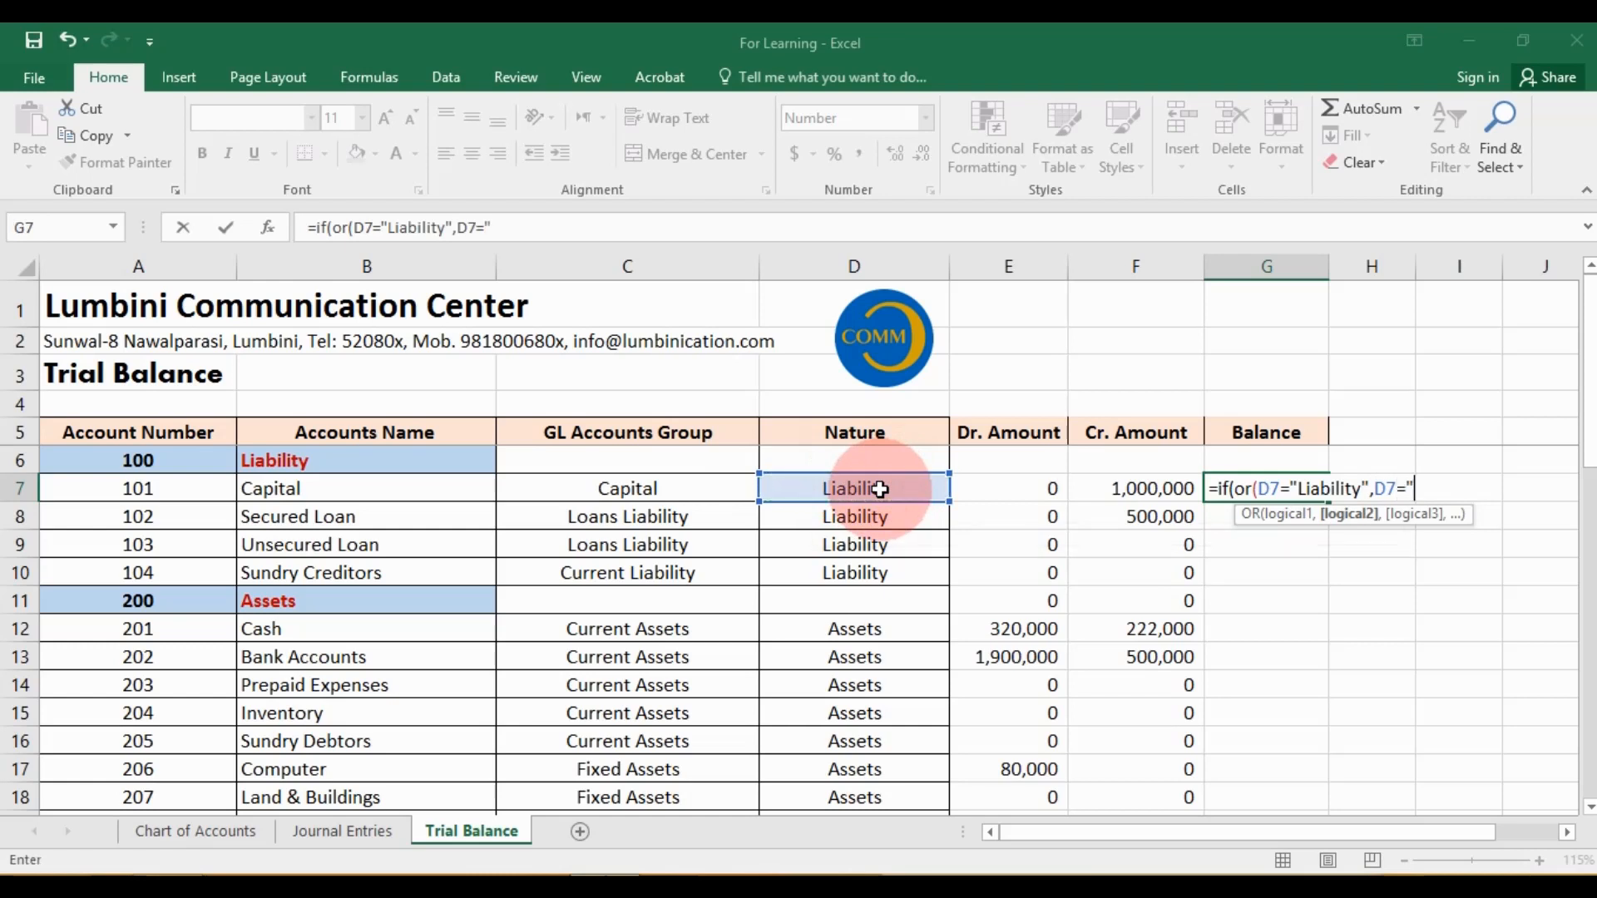
text(Incomes)
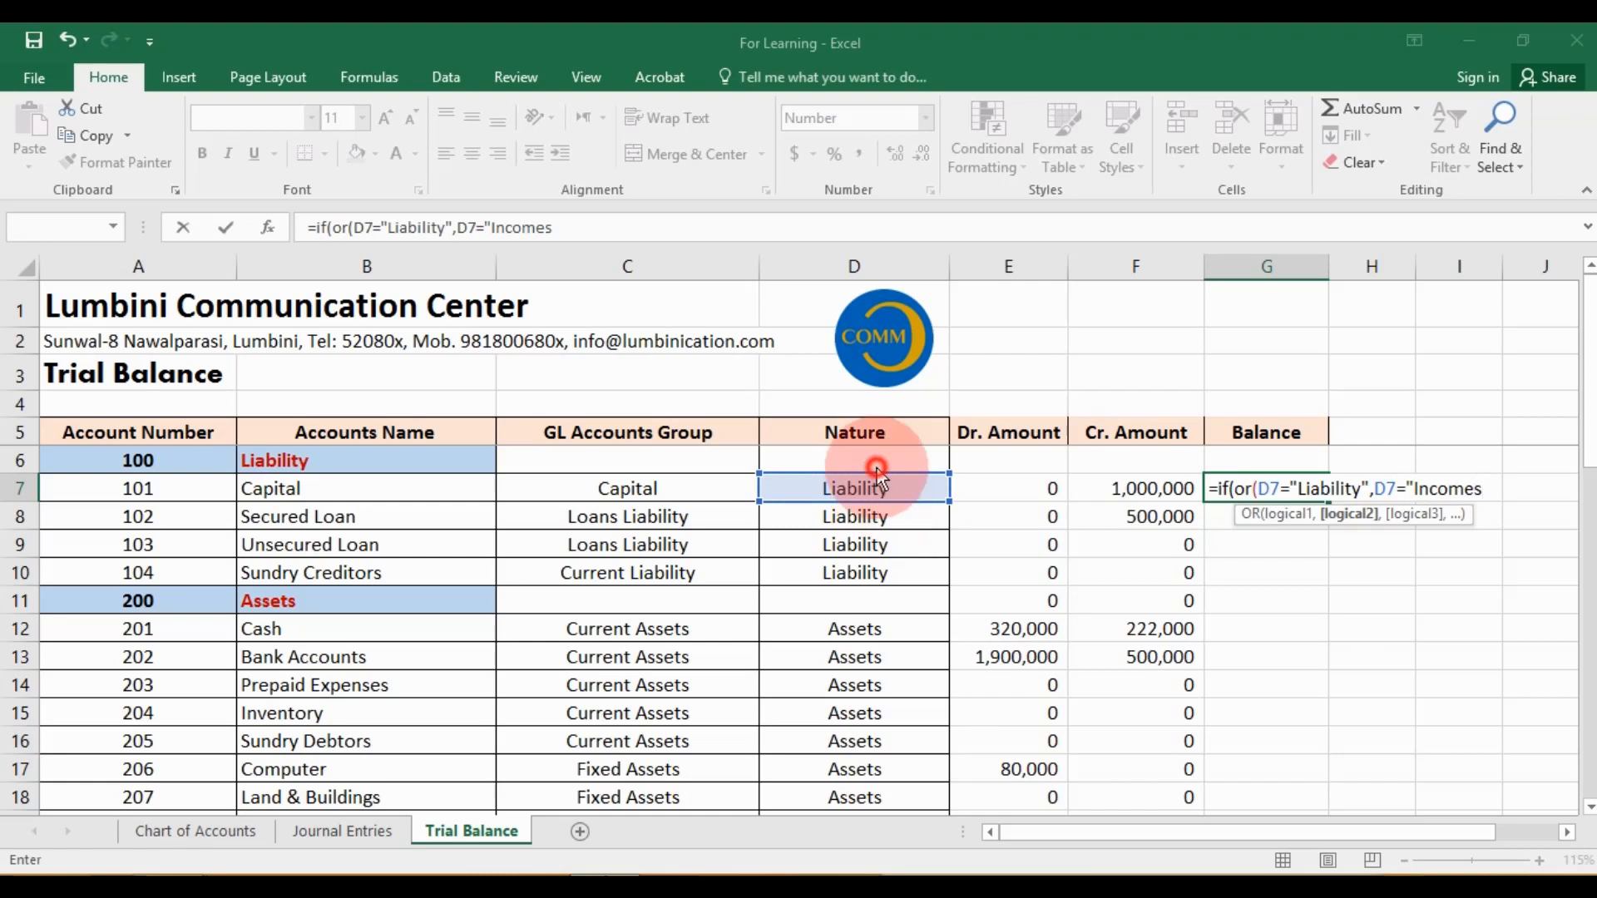
click(878, 473)
click(1088, 368)
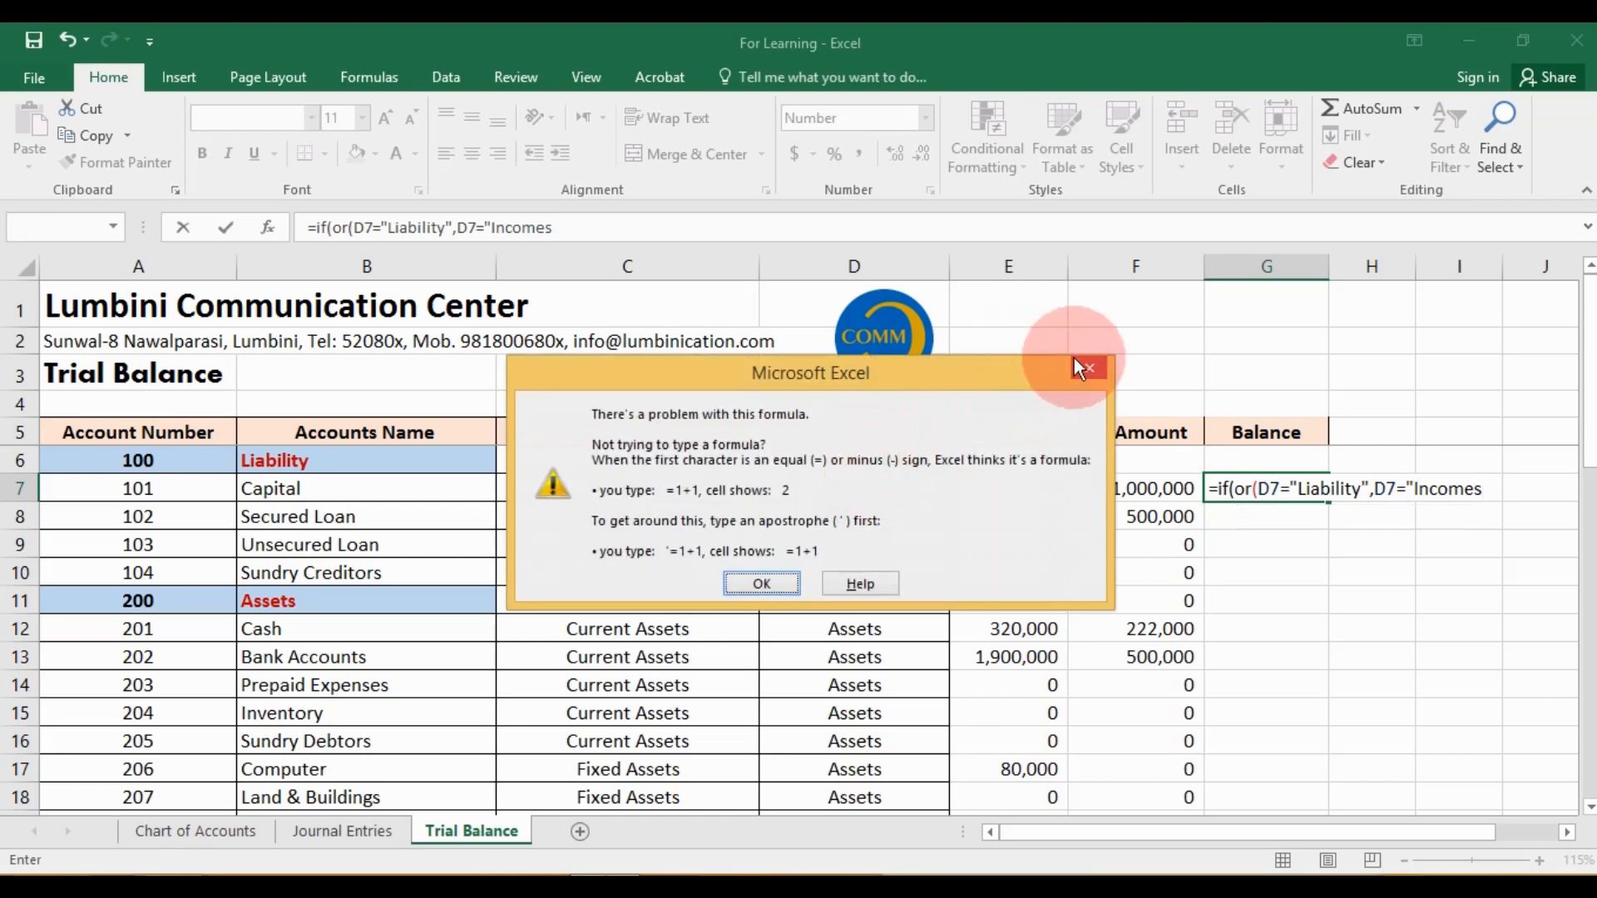
click(1492, 491)
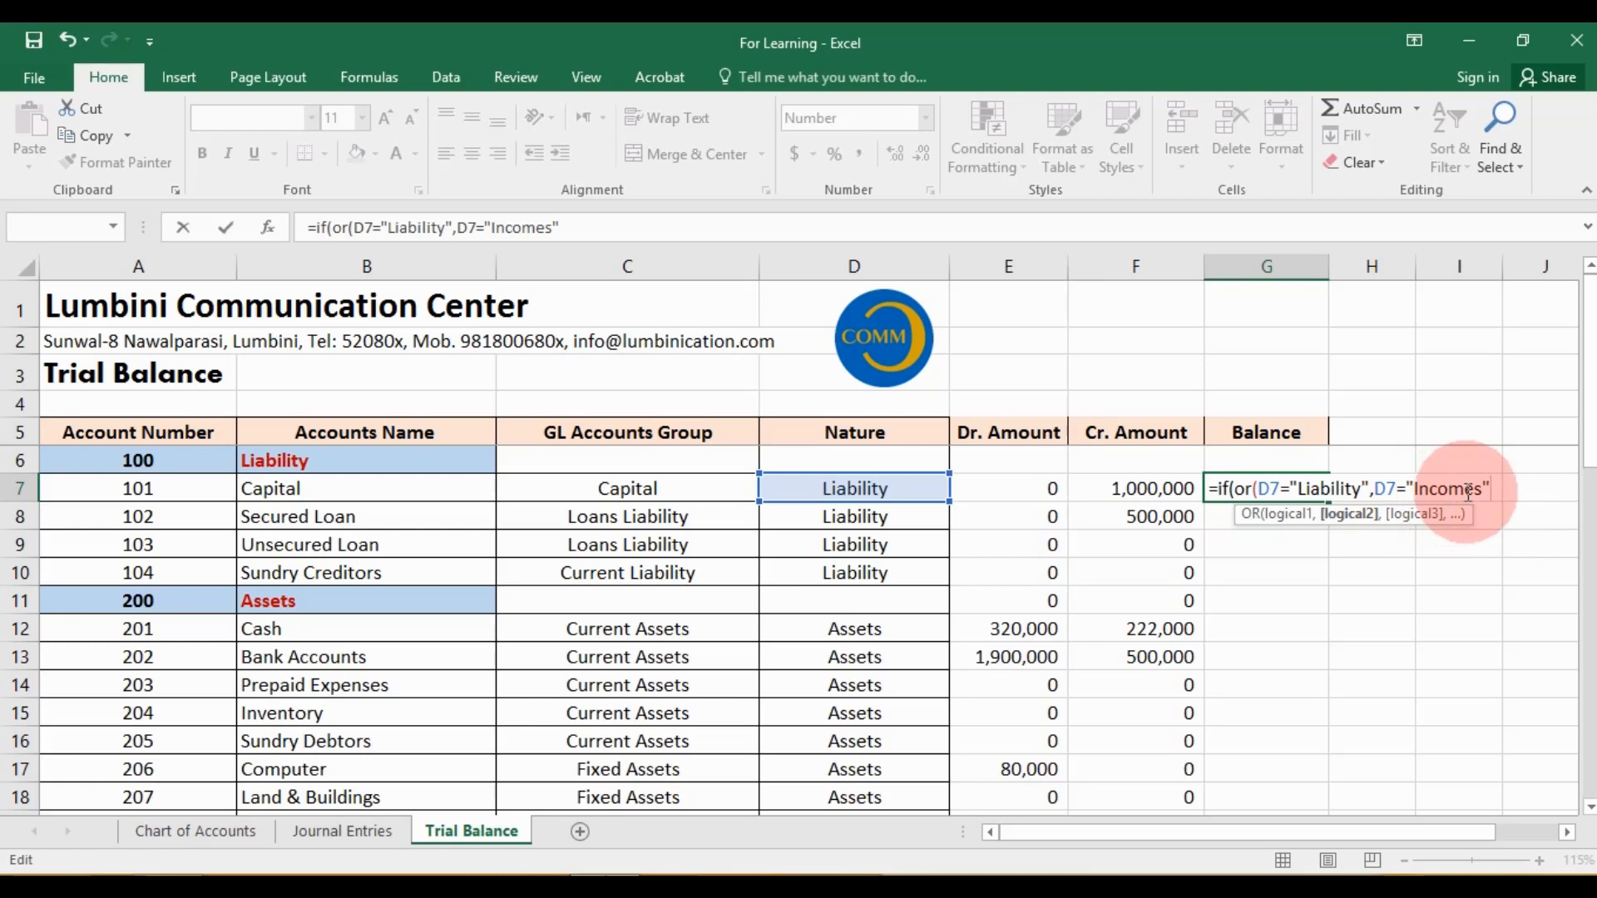
text(),)
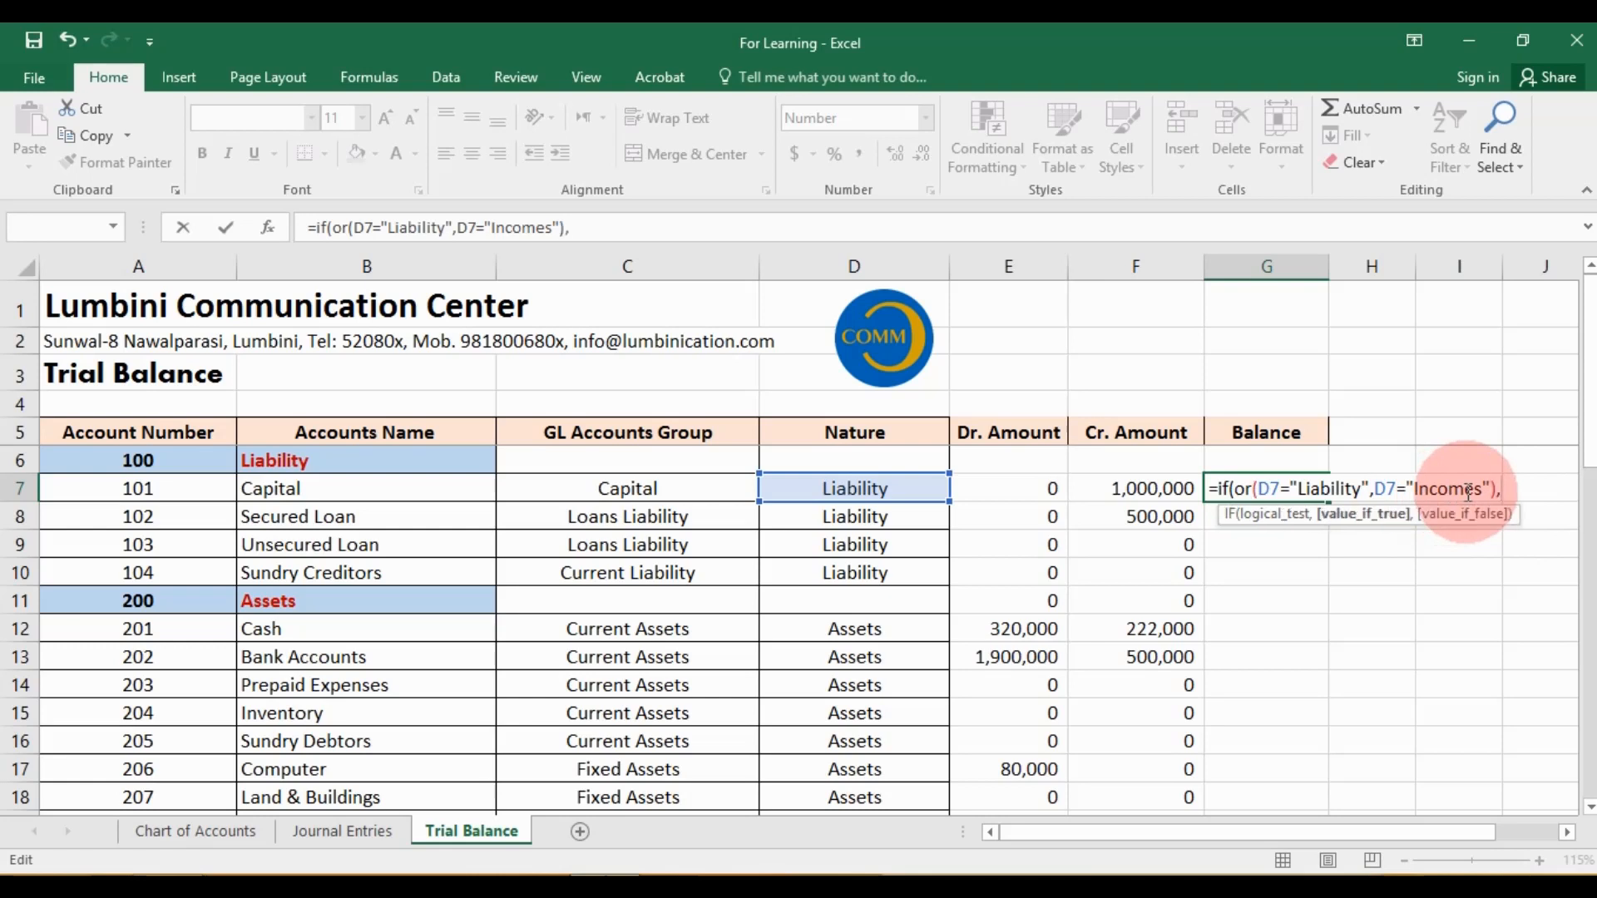
Complete the IF formula in G7 to return F7-E7 when the test is true and E7-F7 otherwise
click(1161, 486)
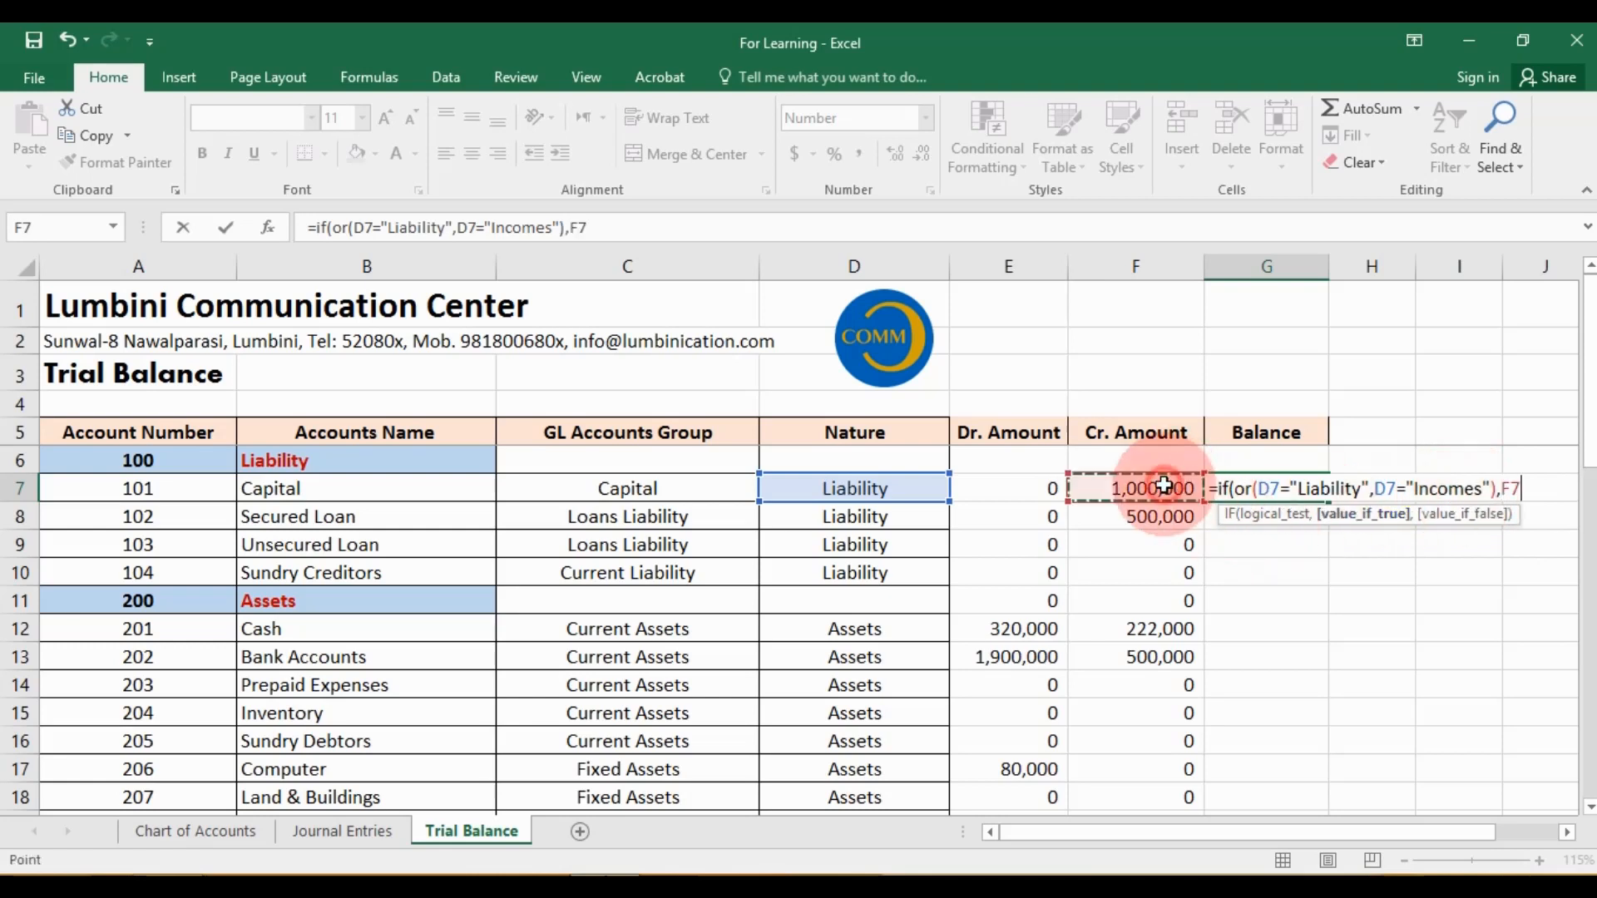
text(-)
click(1035, 488)
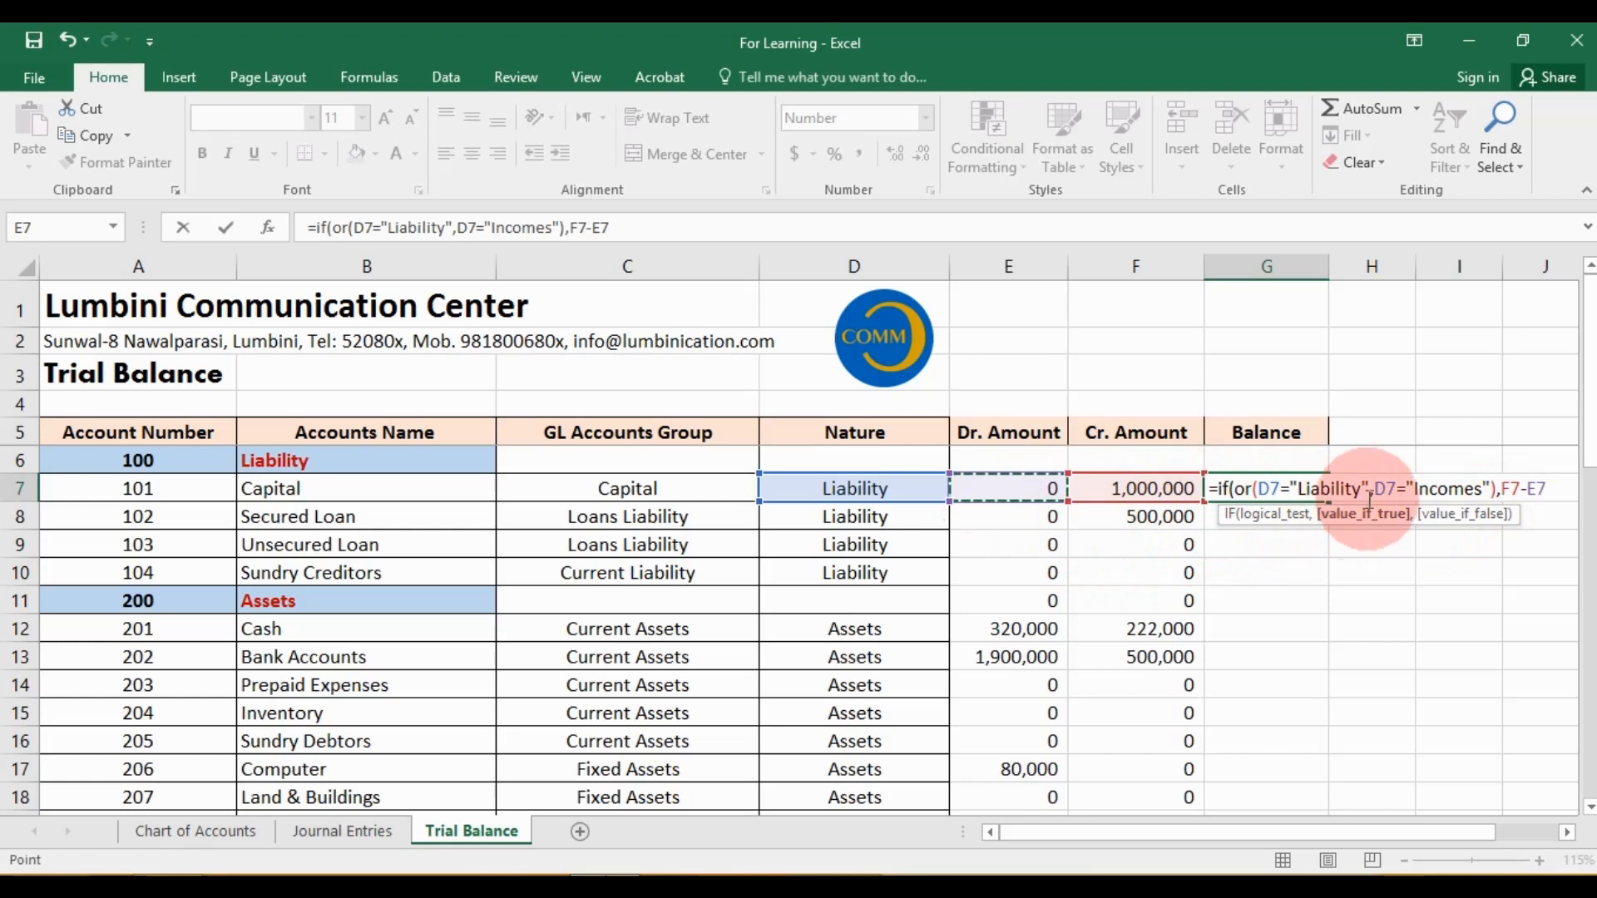
text(,)
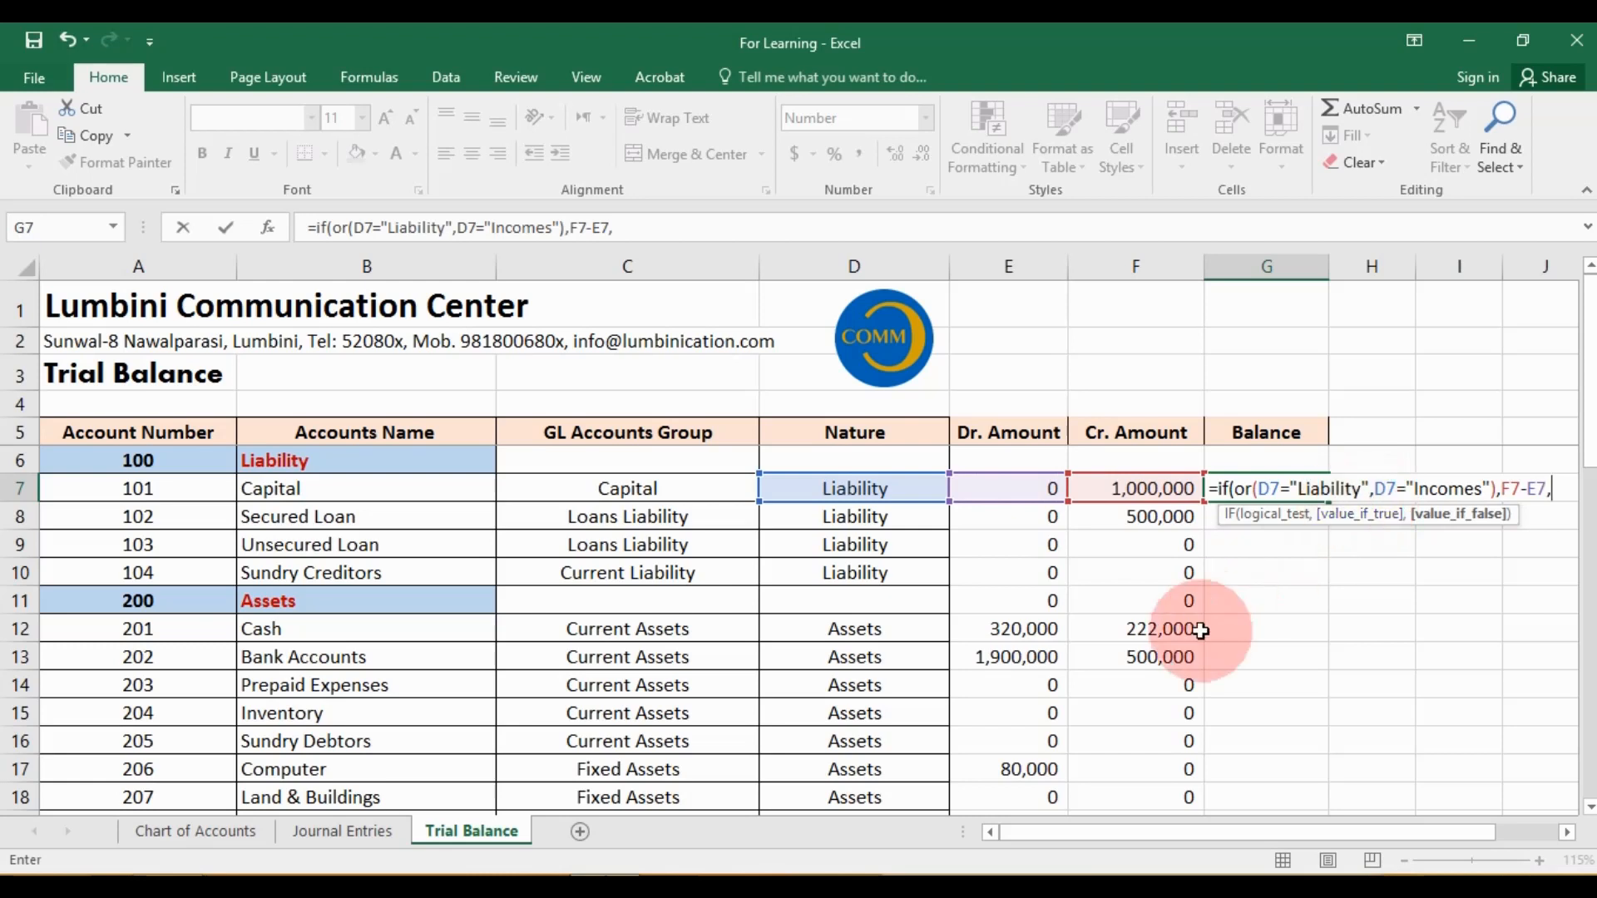
click(1019, 488)
text(-)
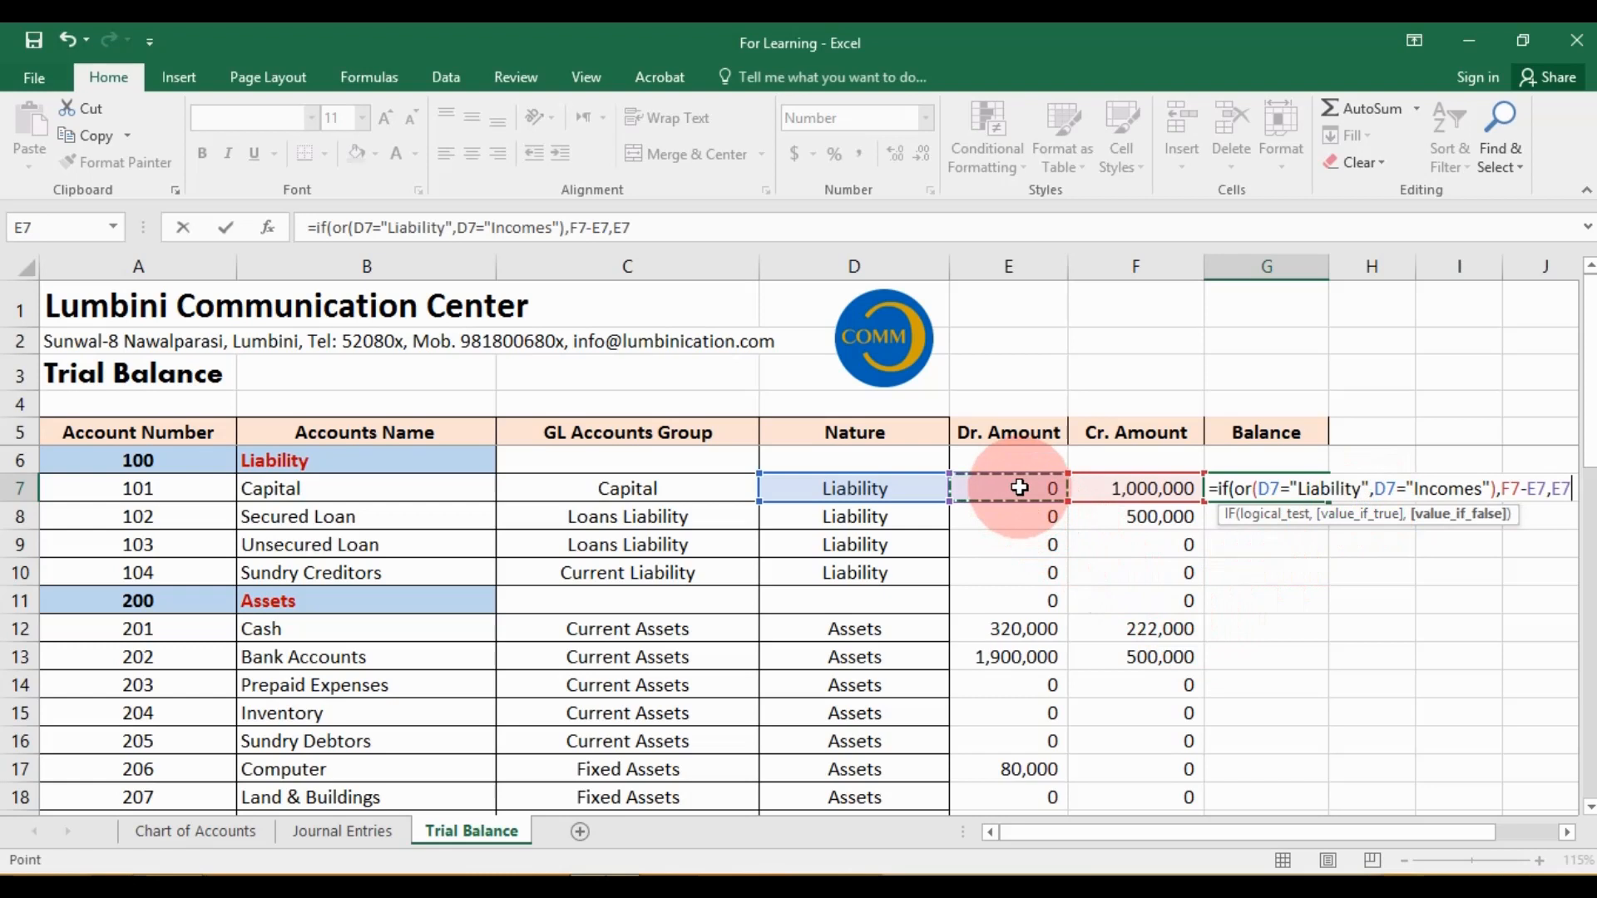
click(1125, 489)
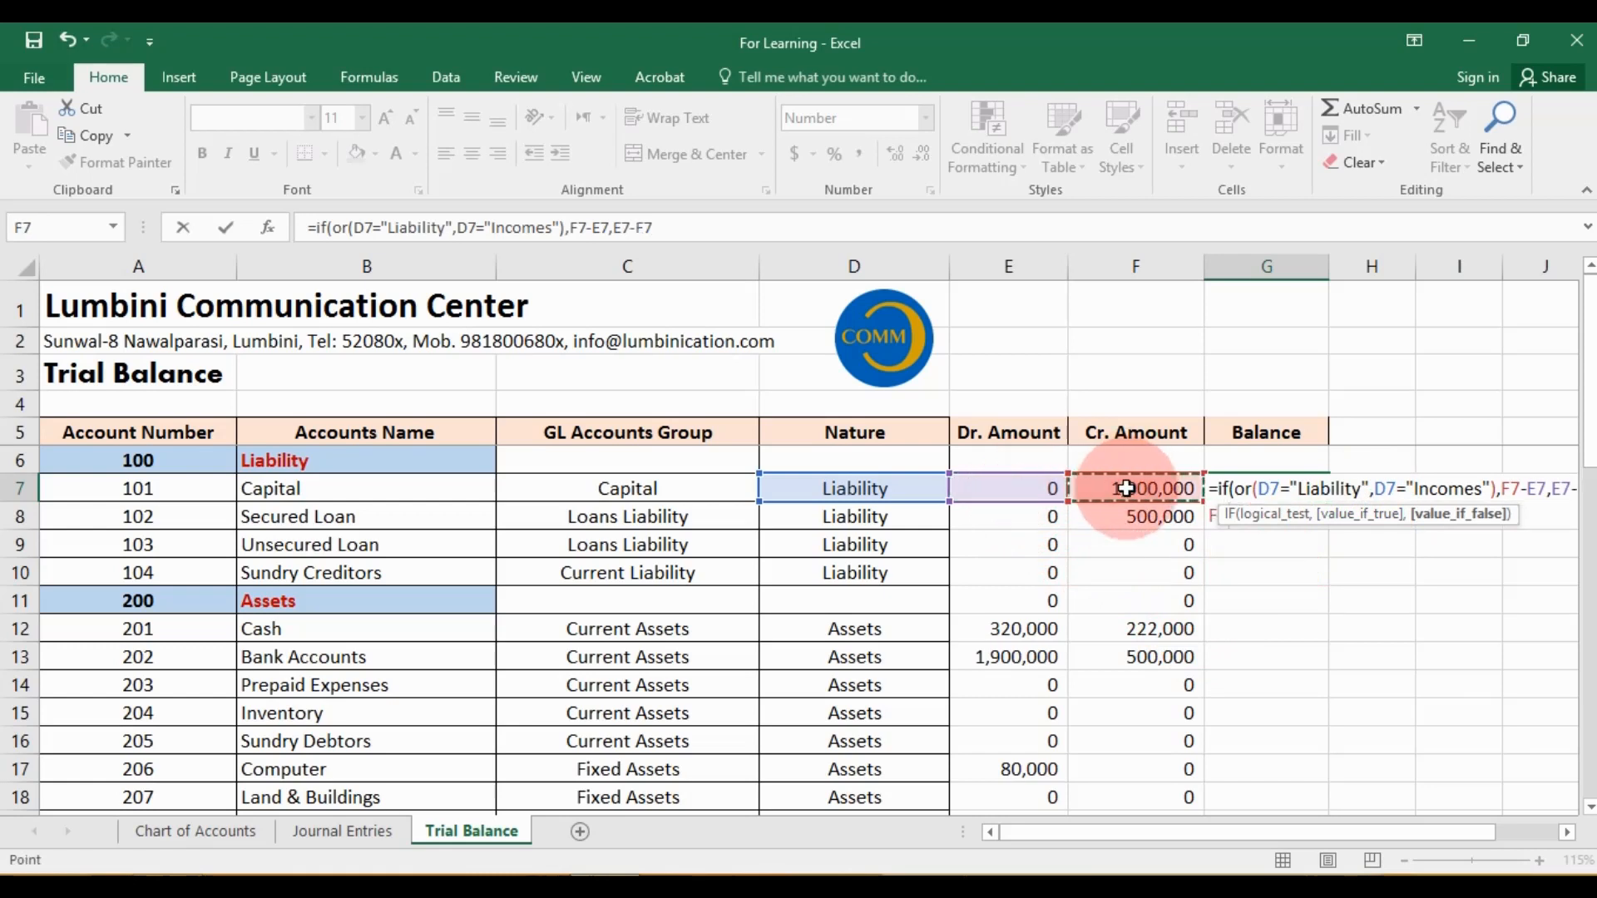
text())
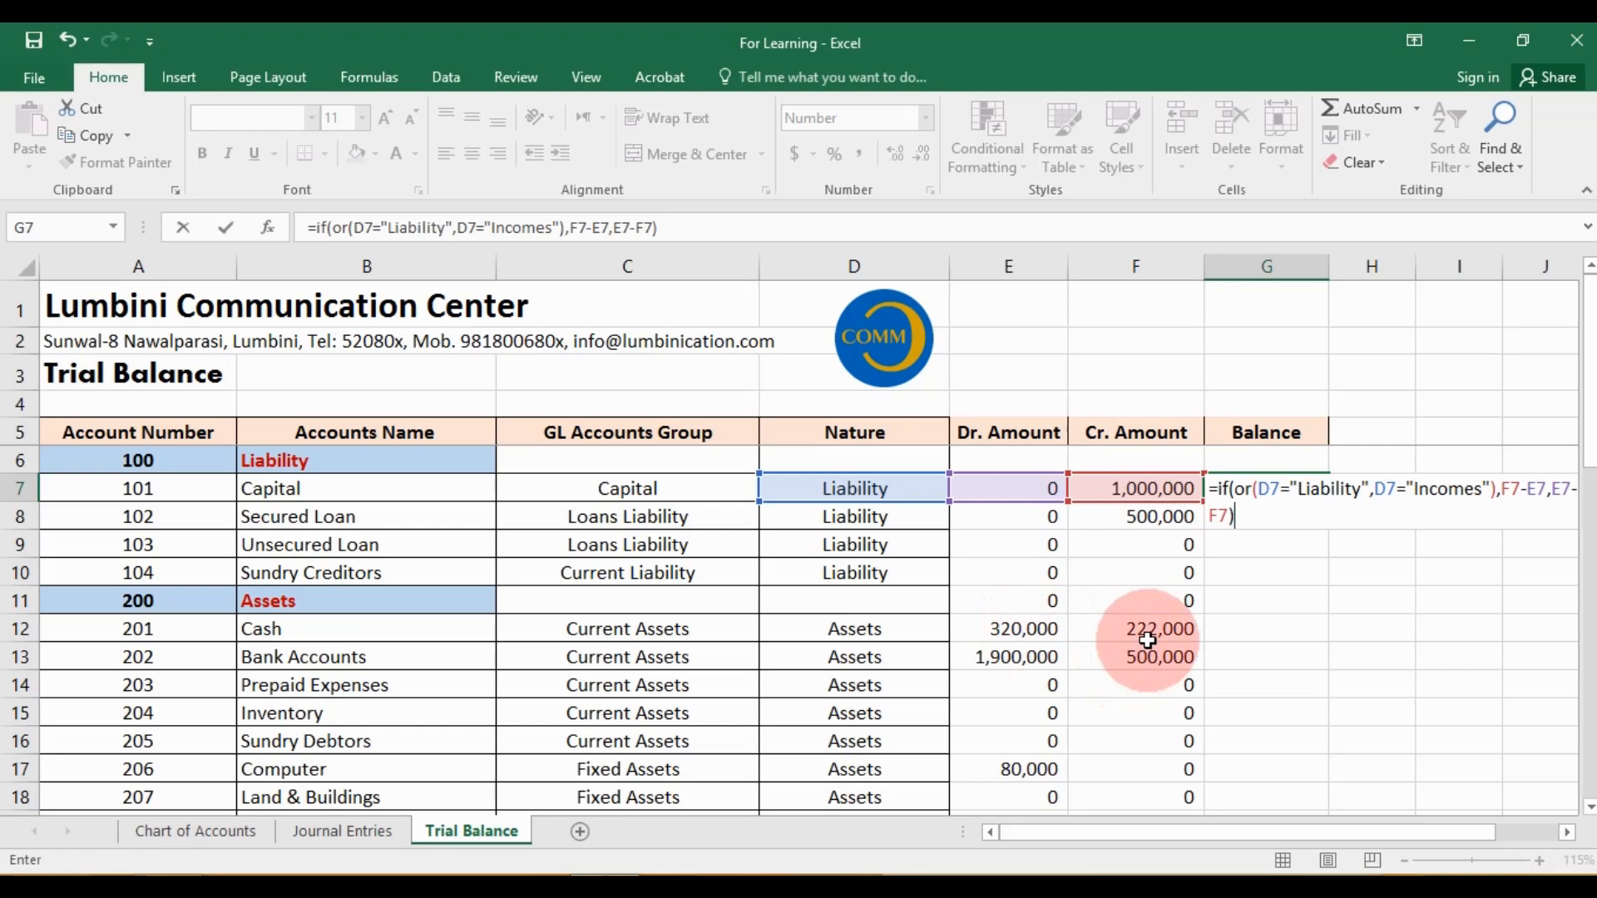
key(Return)
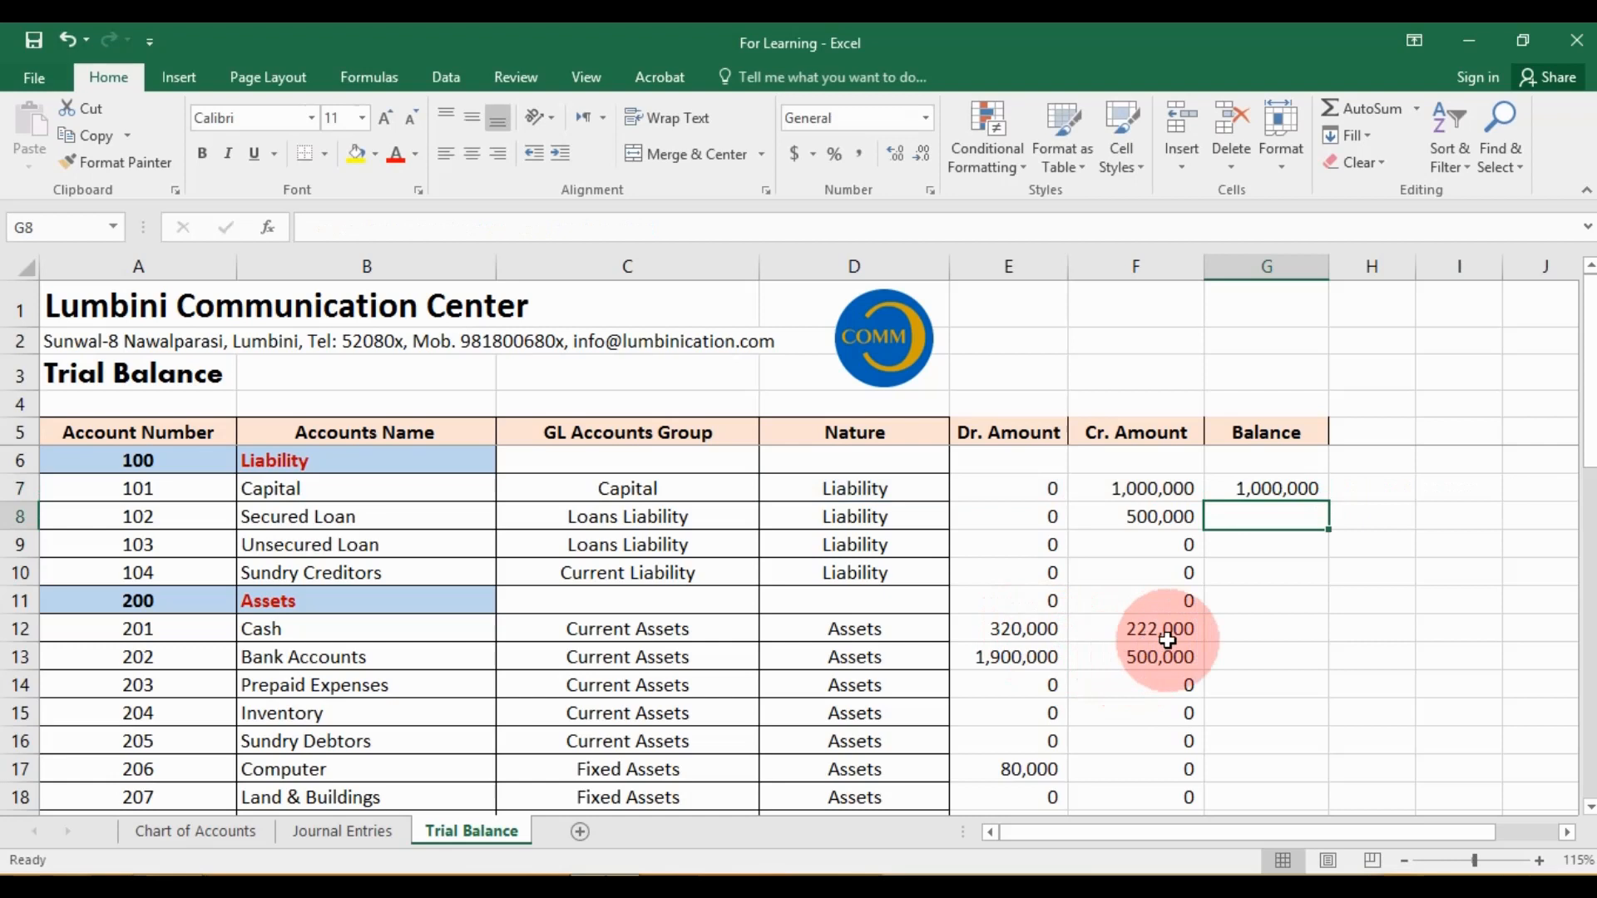
Fill the G7 balance formula down the Balance column to row 39 and check the results against each account's nature
click(1246, 485)
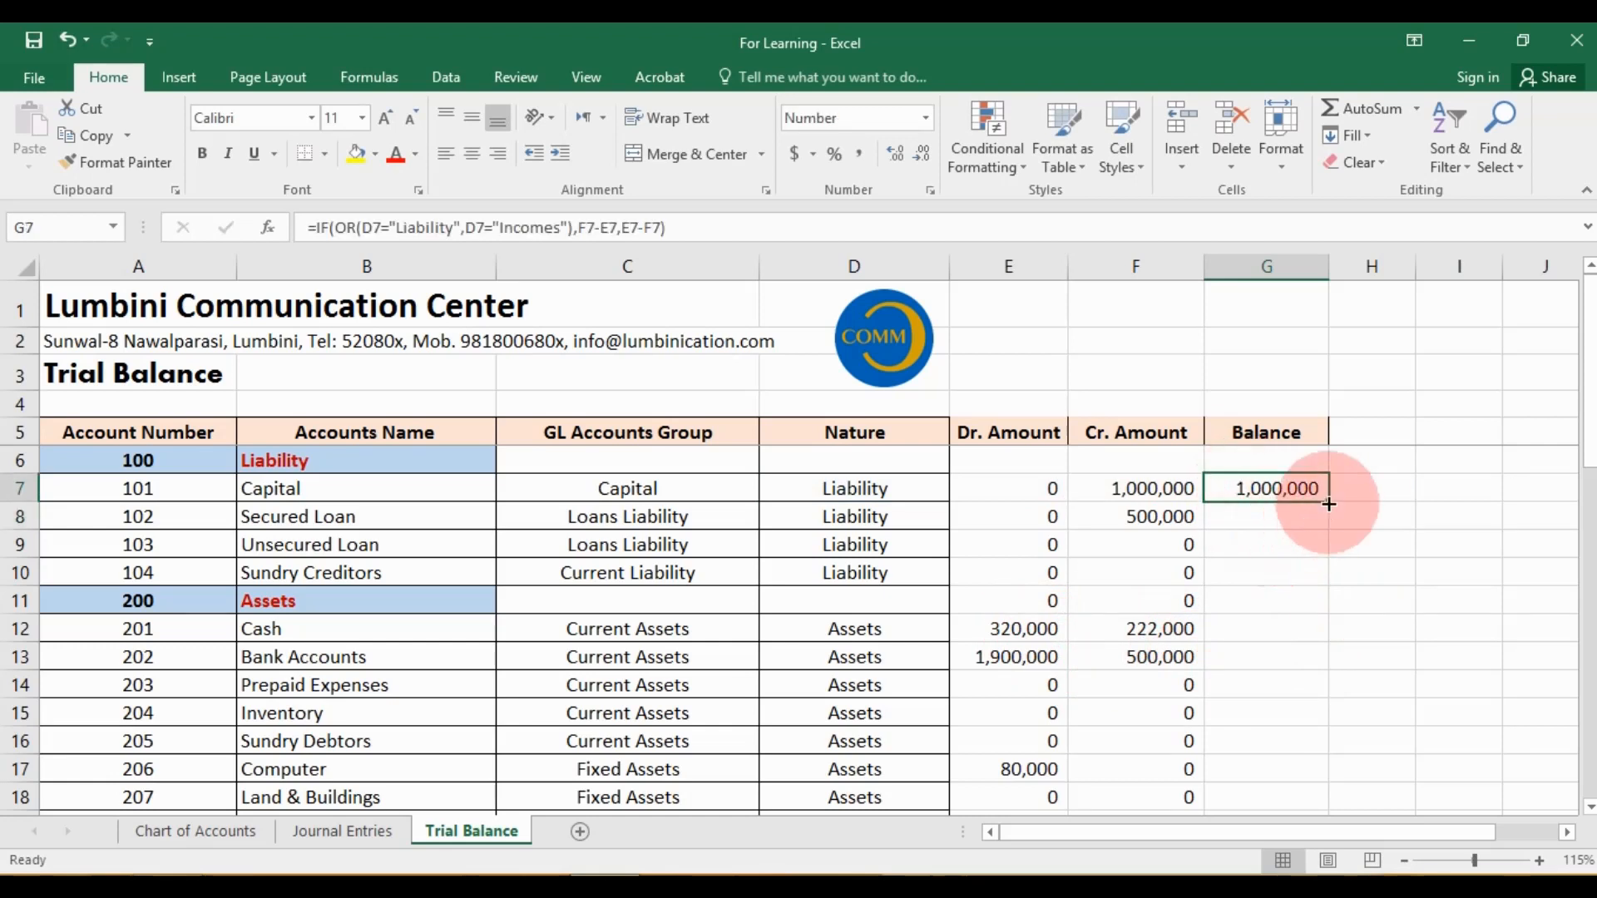
double_click(1328, 504)
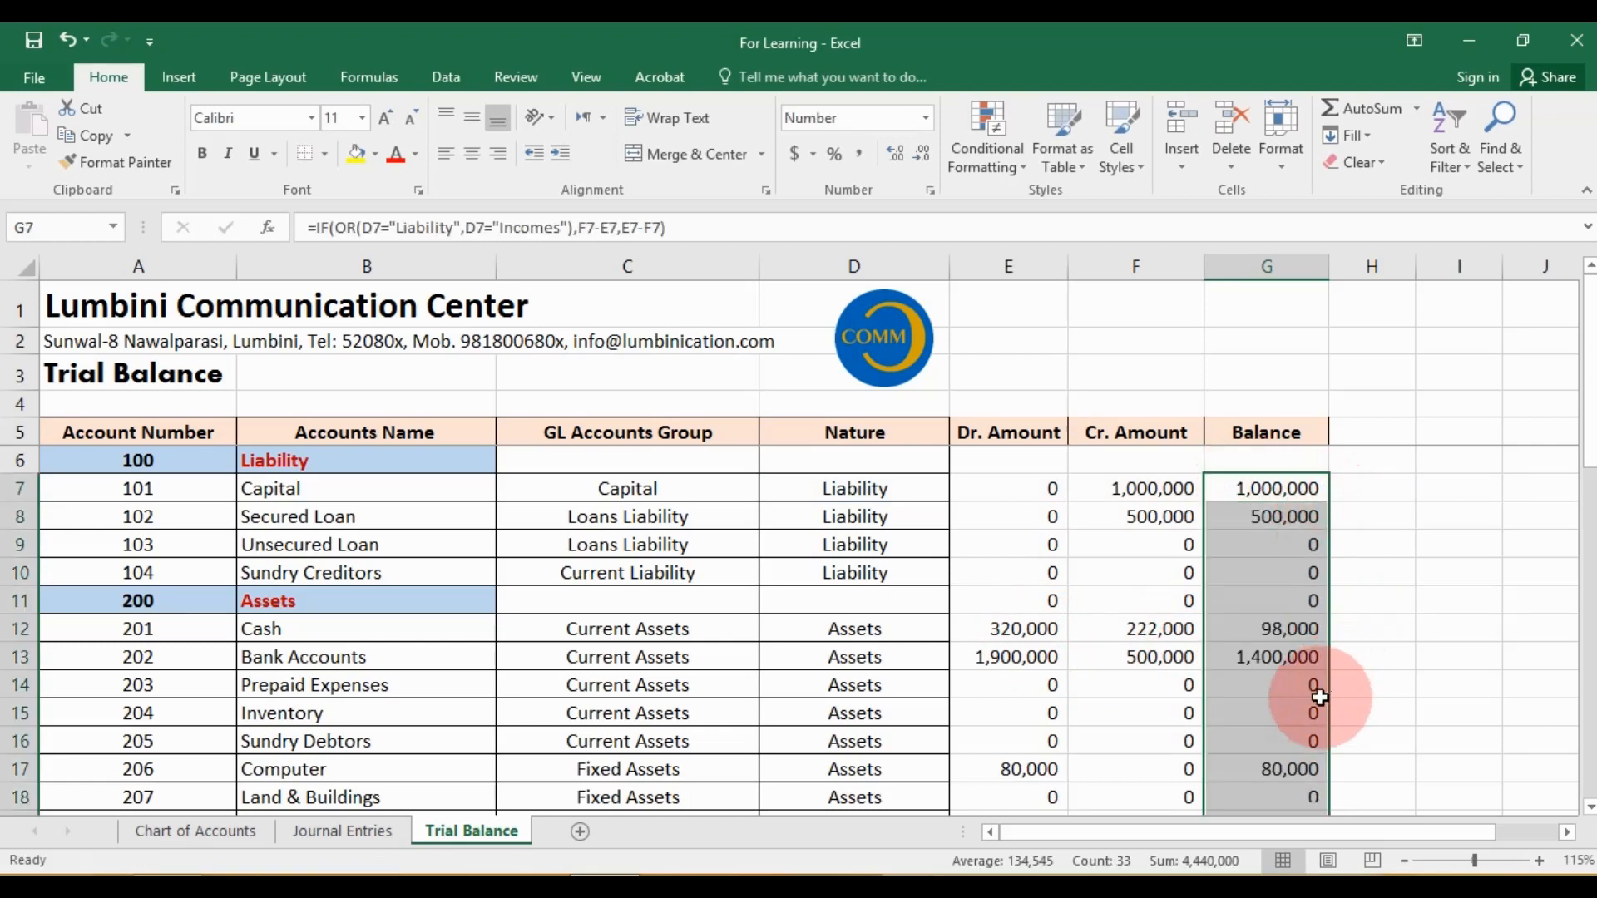
scroll(1315, 699, down, 6)
scroll(1314, 699, down, 3)
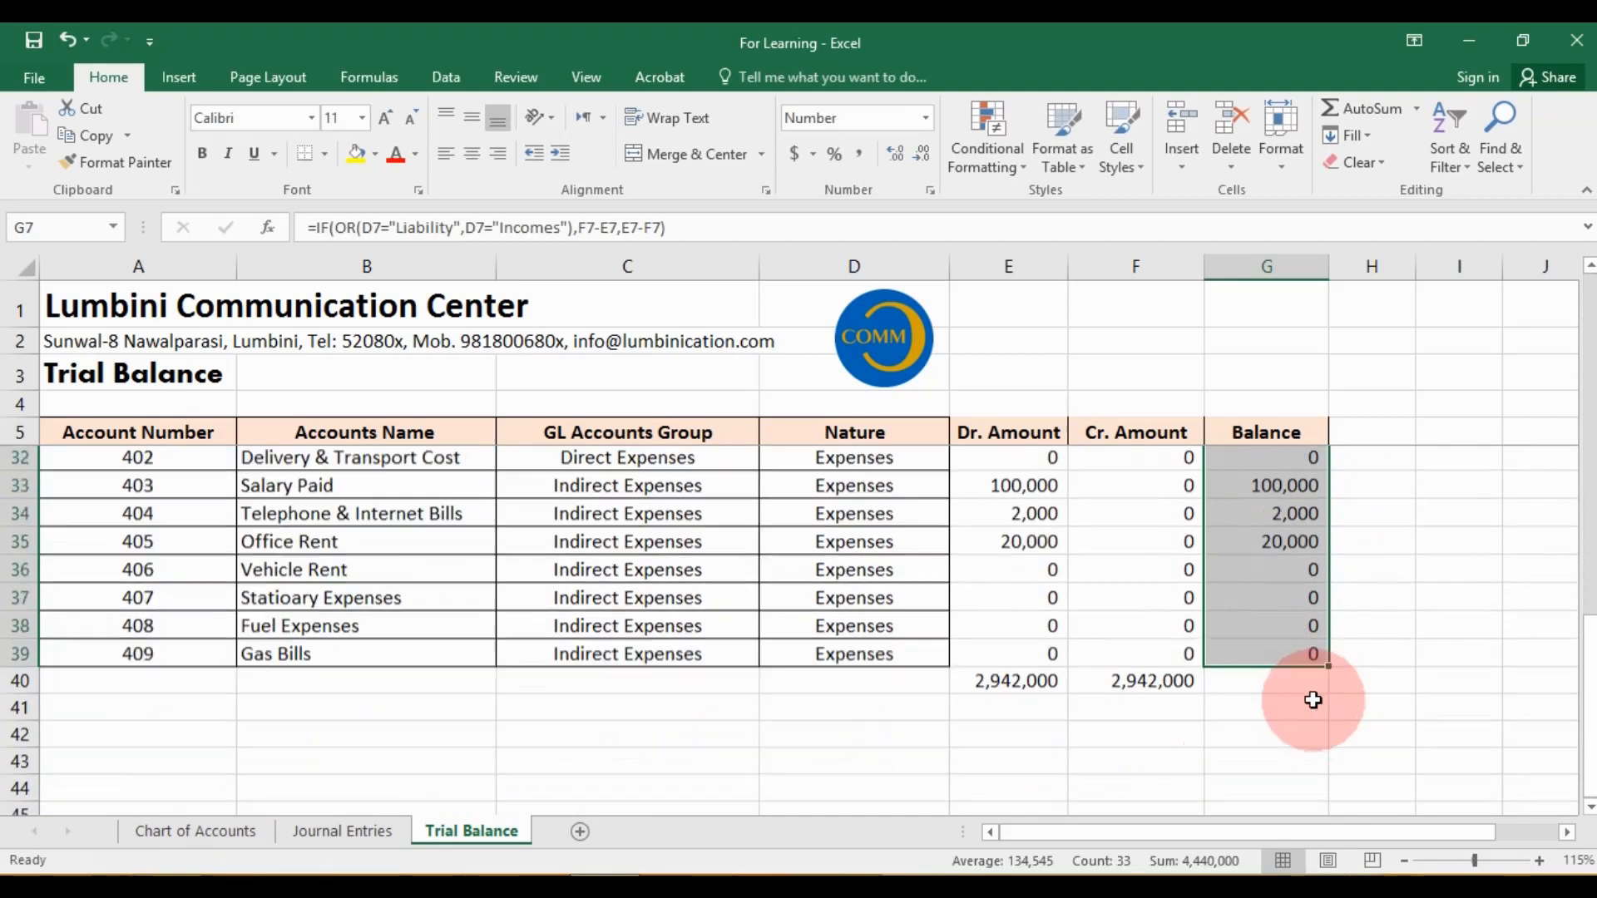
scroll(1314, 698, up, 9)
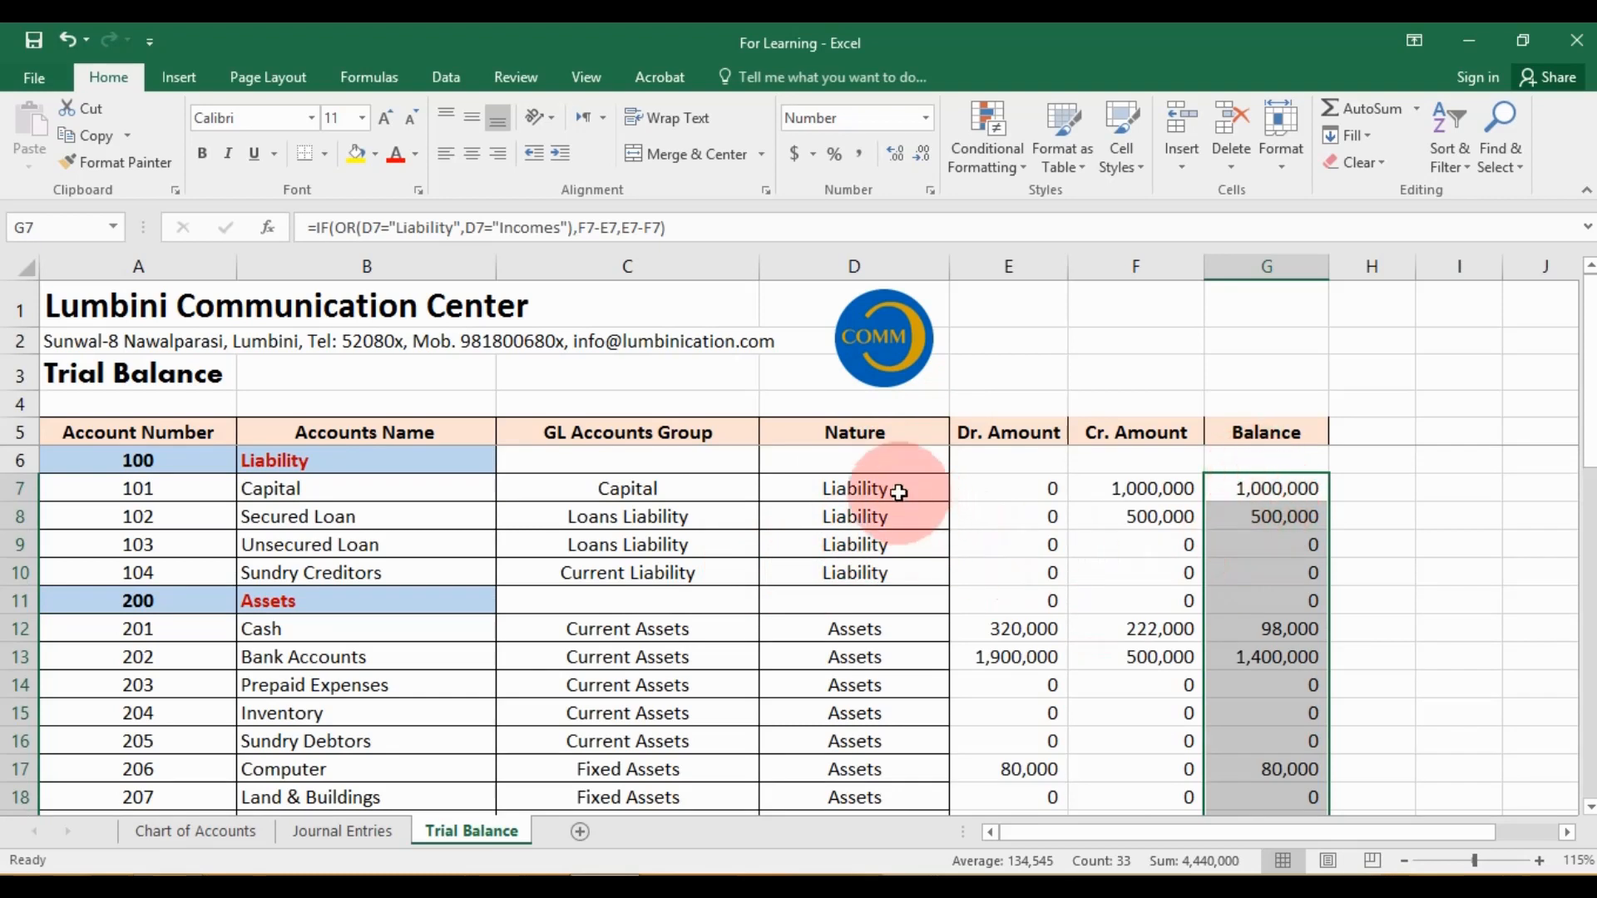
scroll(893, 541, down, 4)
scroll(893, 541, down, 4)
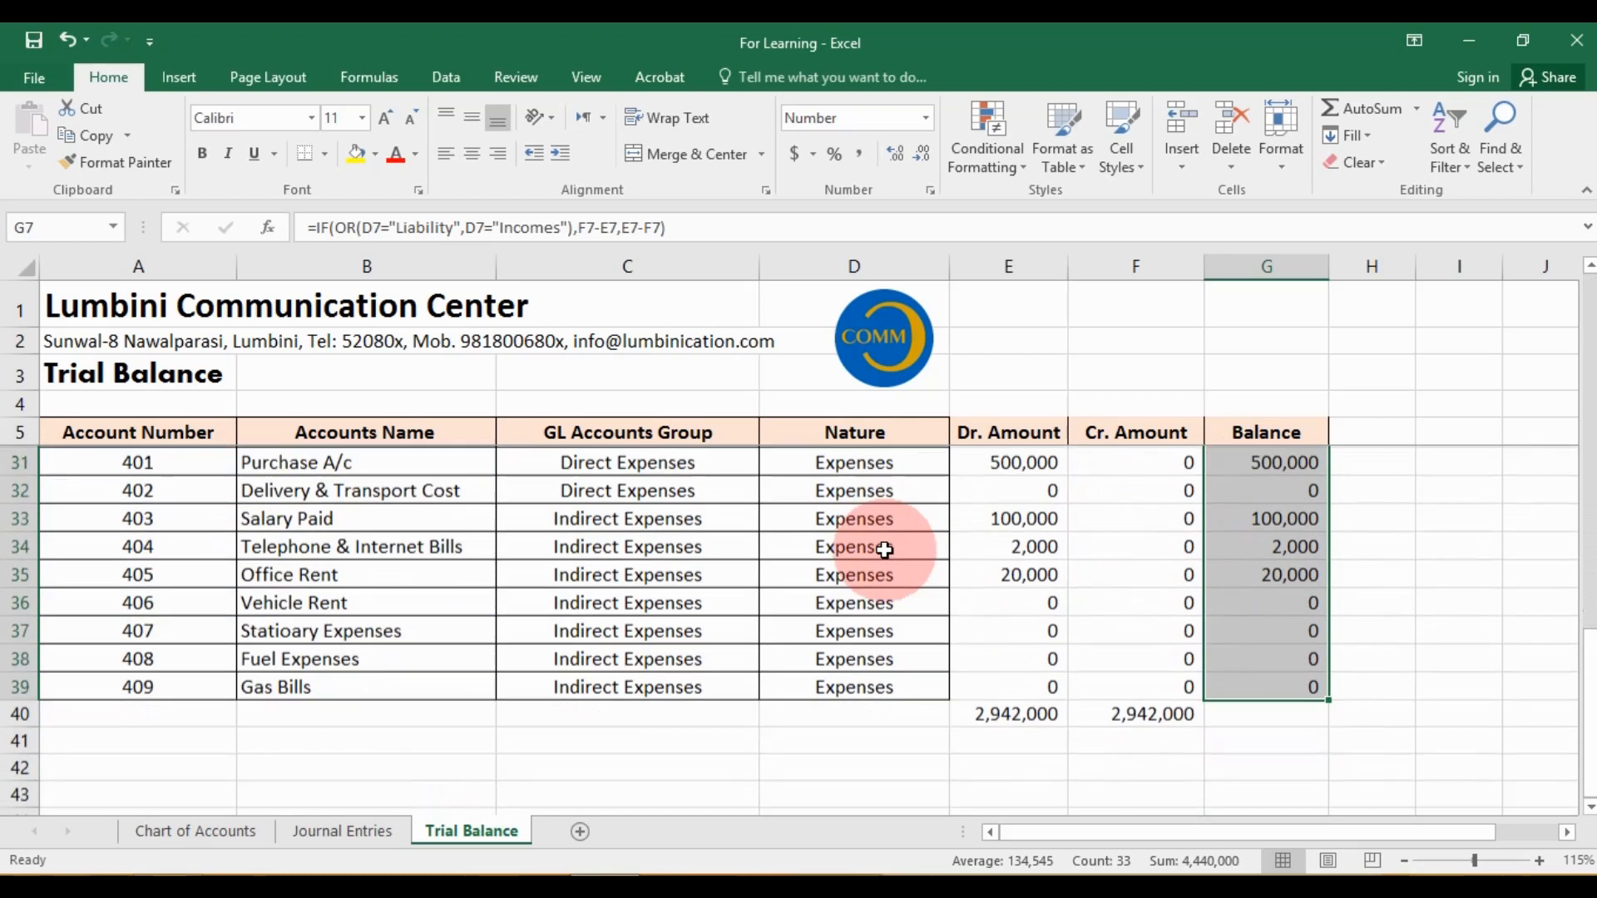
scroll(885, 546, up, 8)
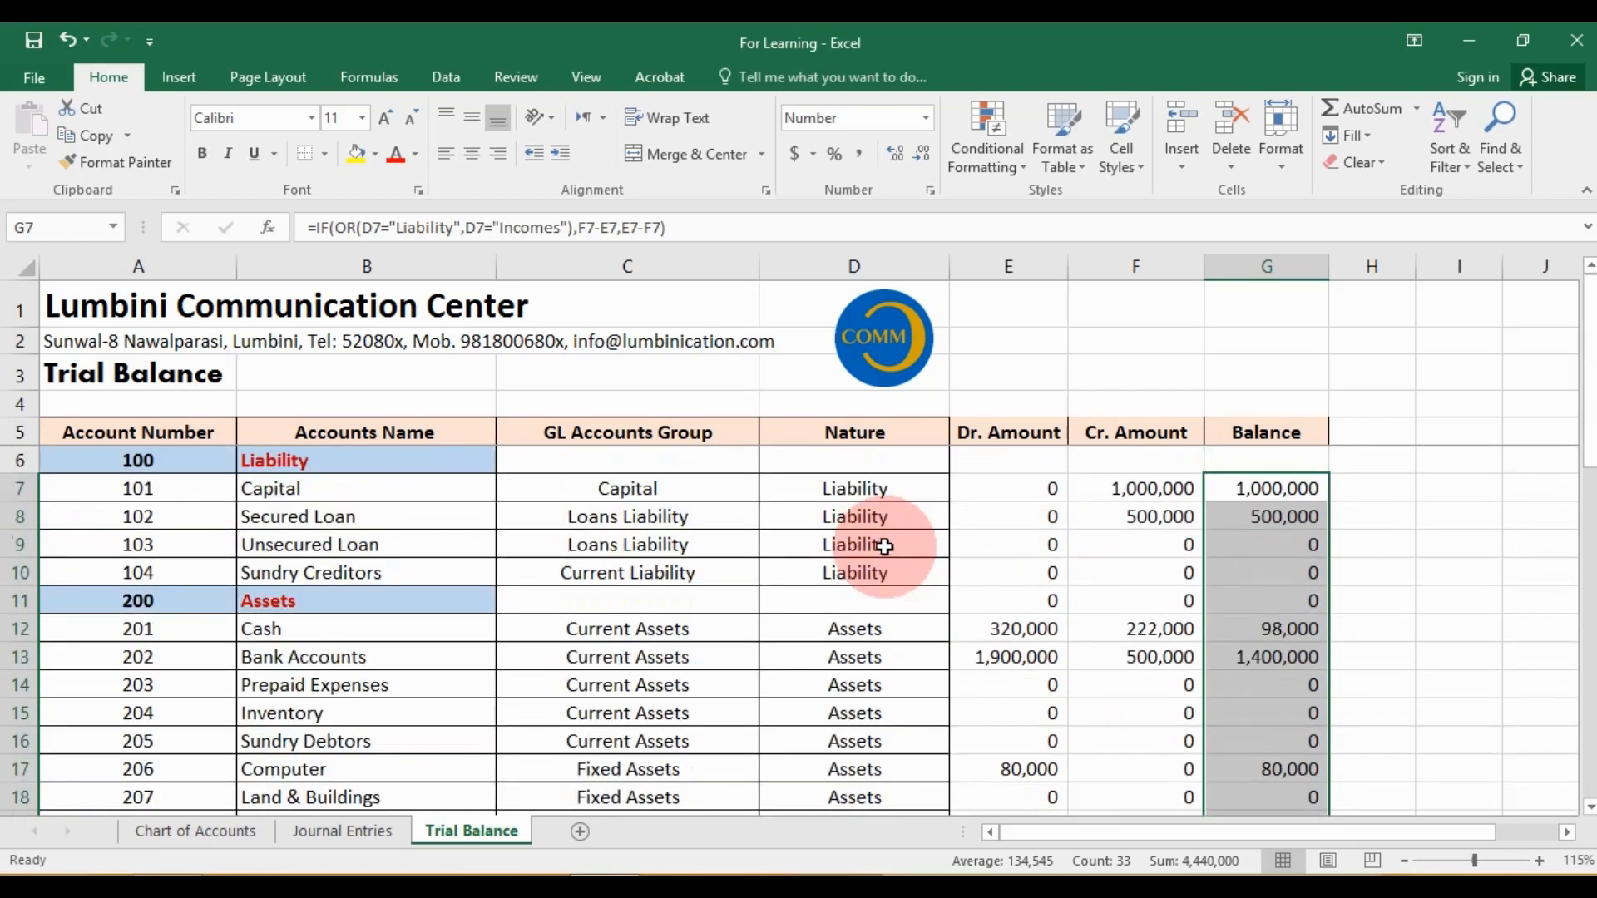
click(1293, 486)
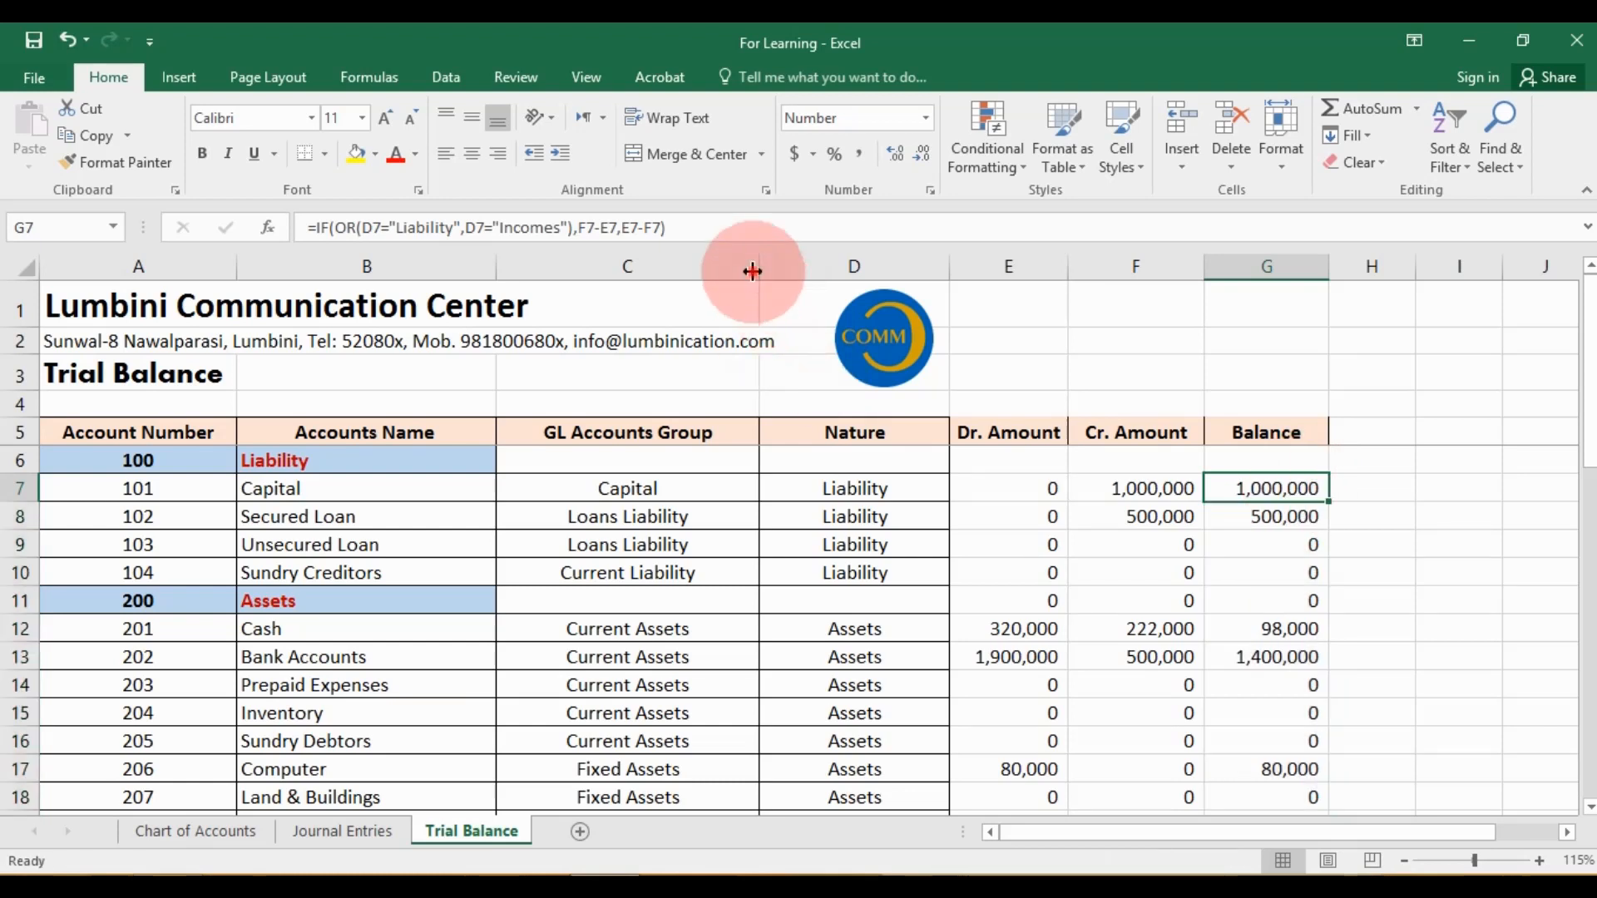
Narrow the GL Accounts Group and Nature columns and fit the logo above the Nature column
drag(758, 266, 706, 310)
drag(900, 266, 859, 283)
drag(838, 367, 821, 358)
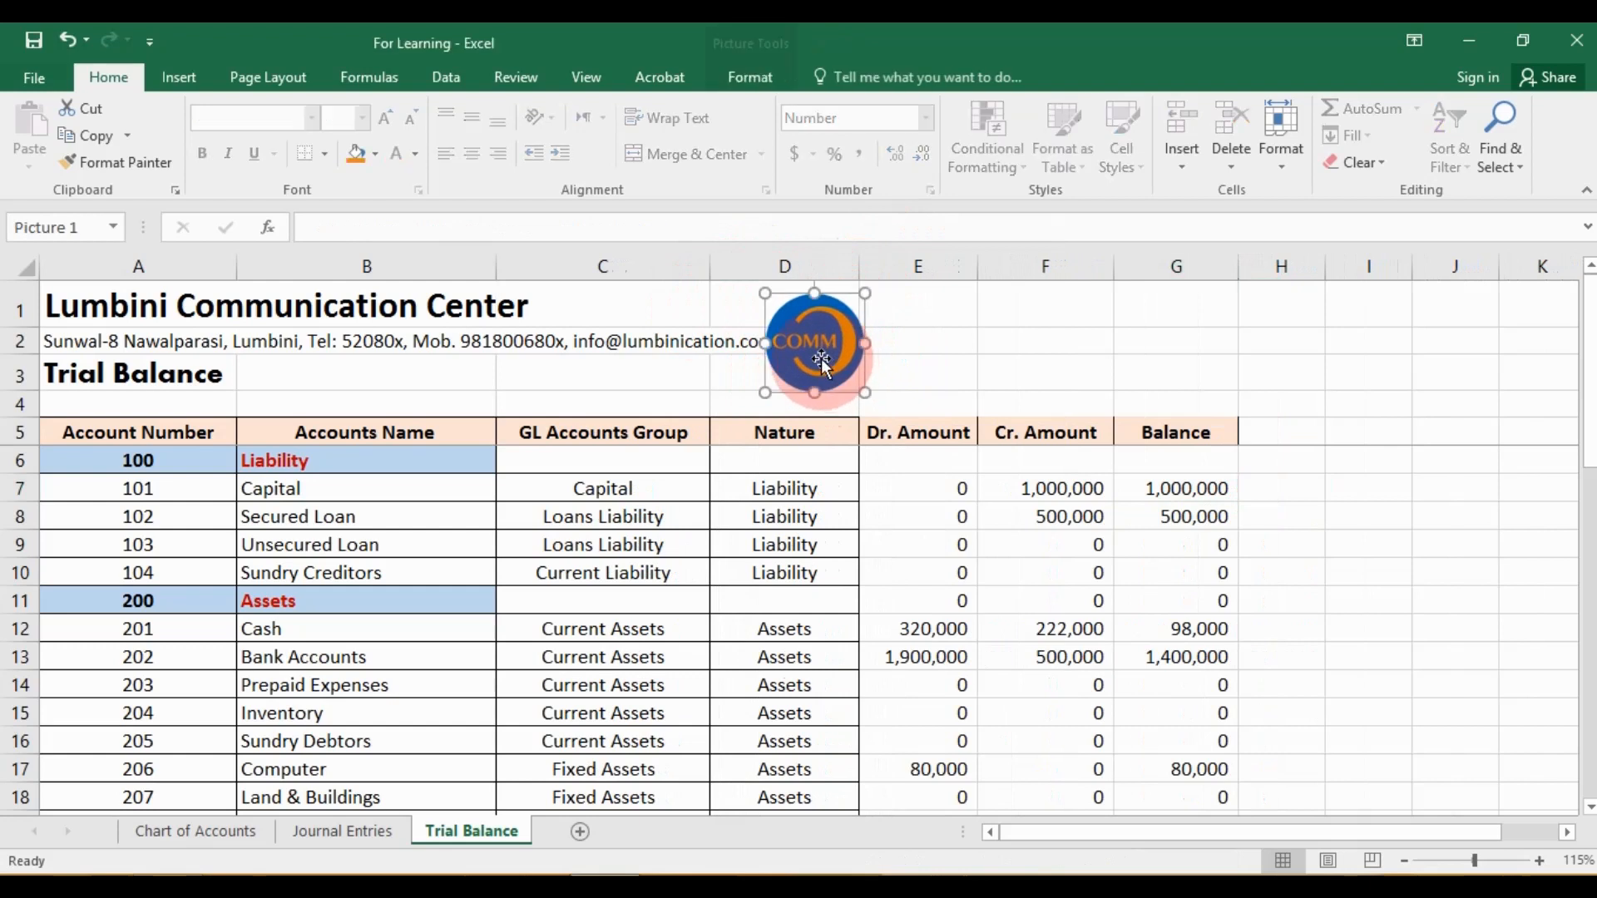
Apply a thick outline border and thin inside borders to the trial balance table A5:G39
drag(112, 432, 1156, 743)
right_click(1064, 653)
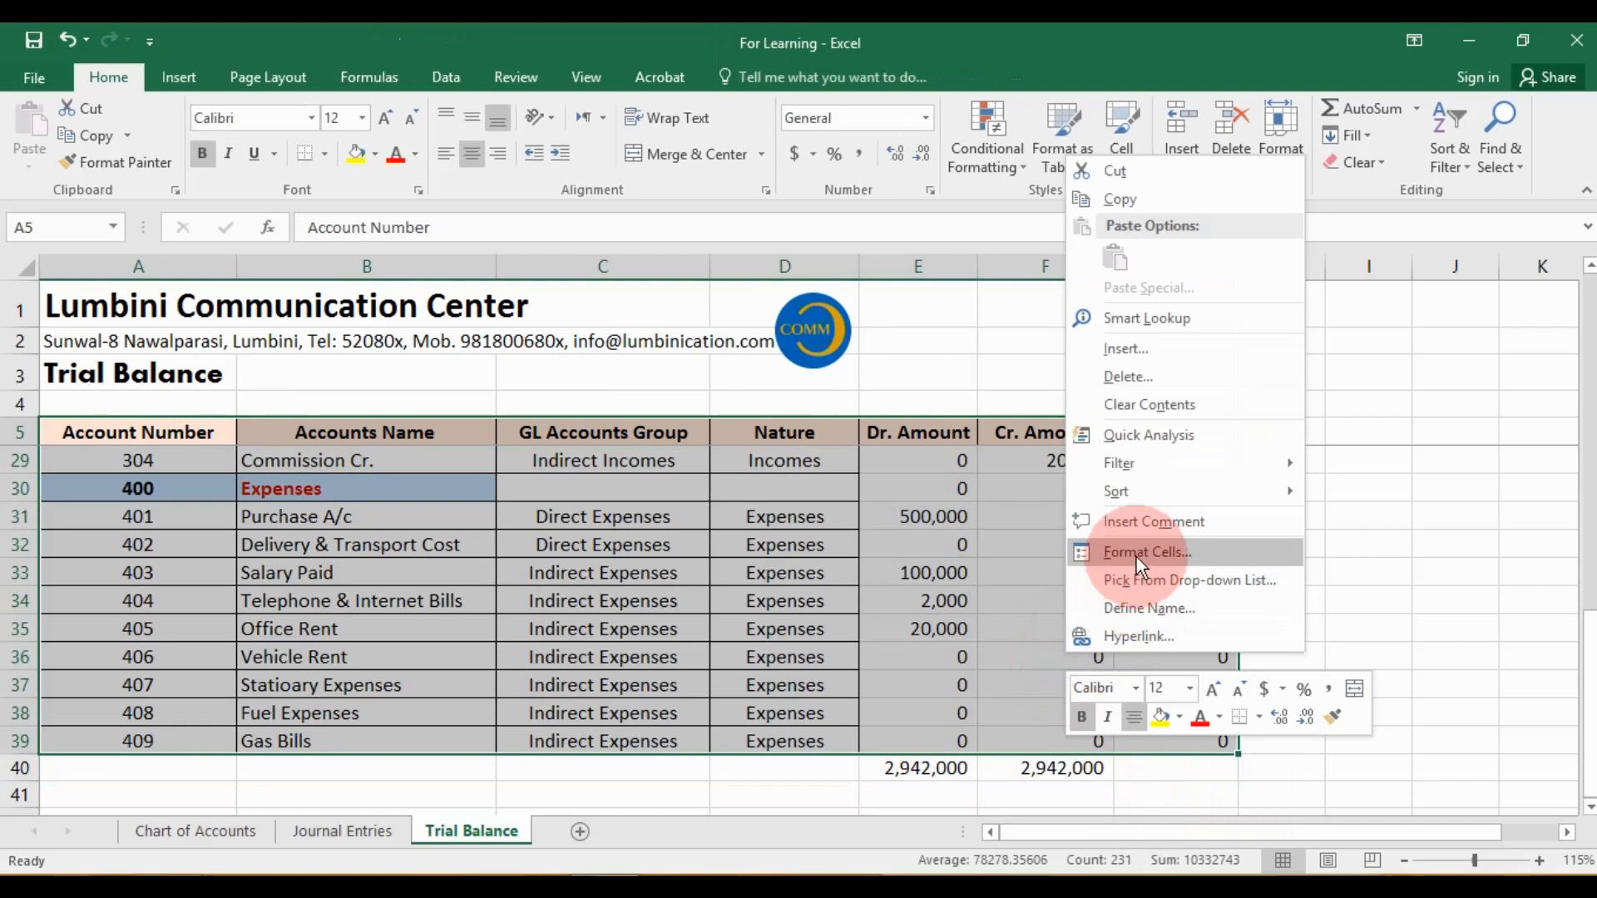
click(1134, 555)
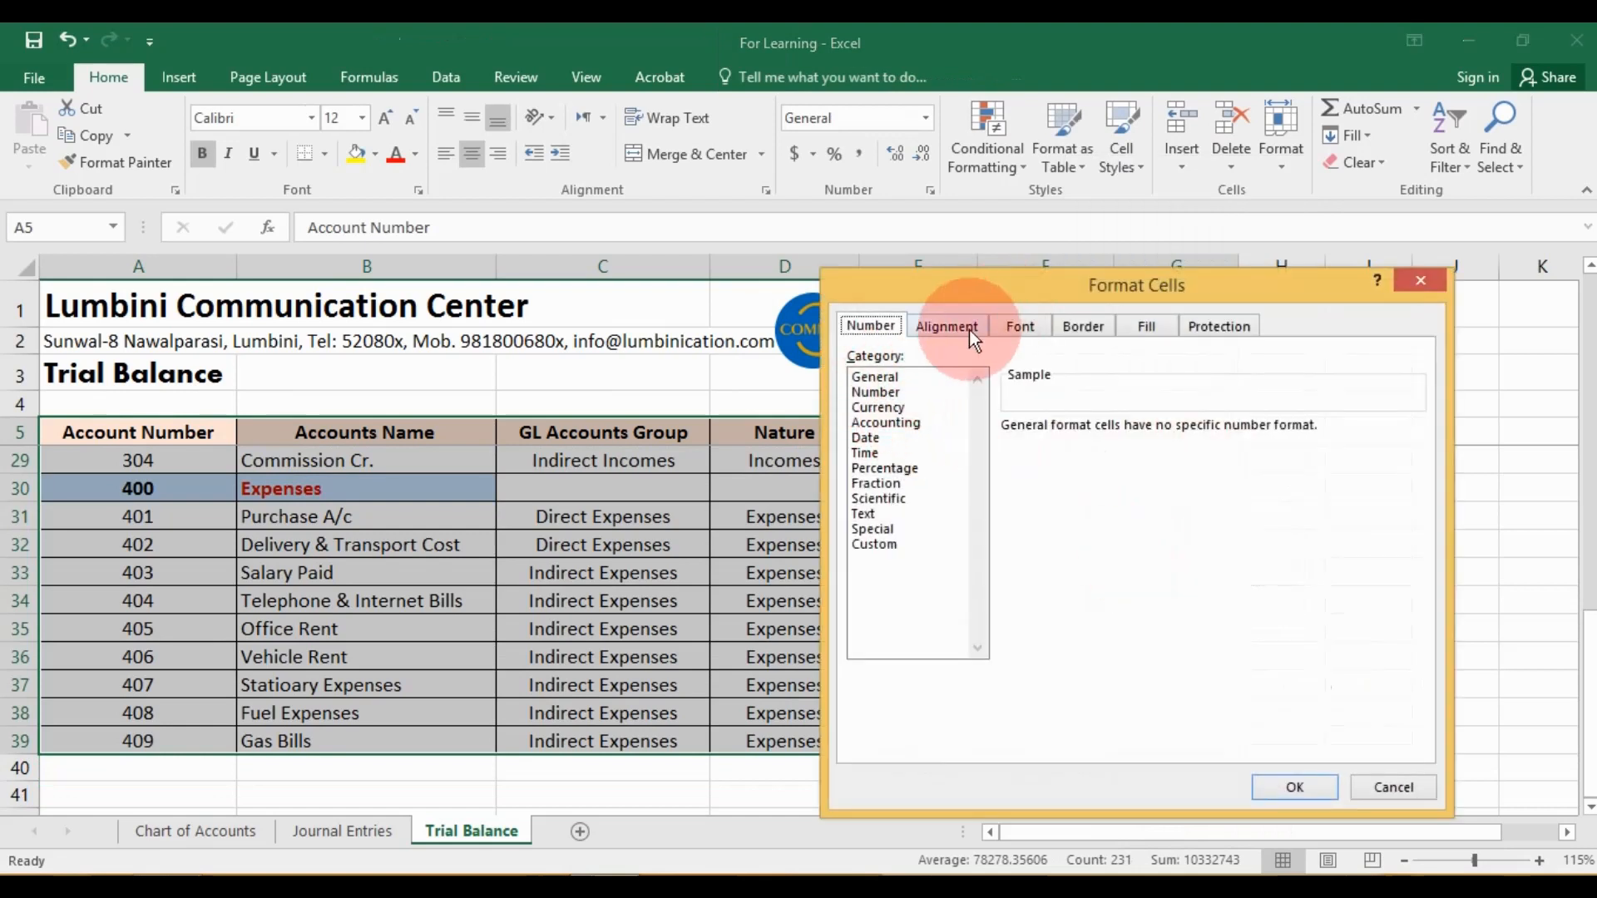
click(1085, 327)
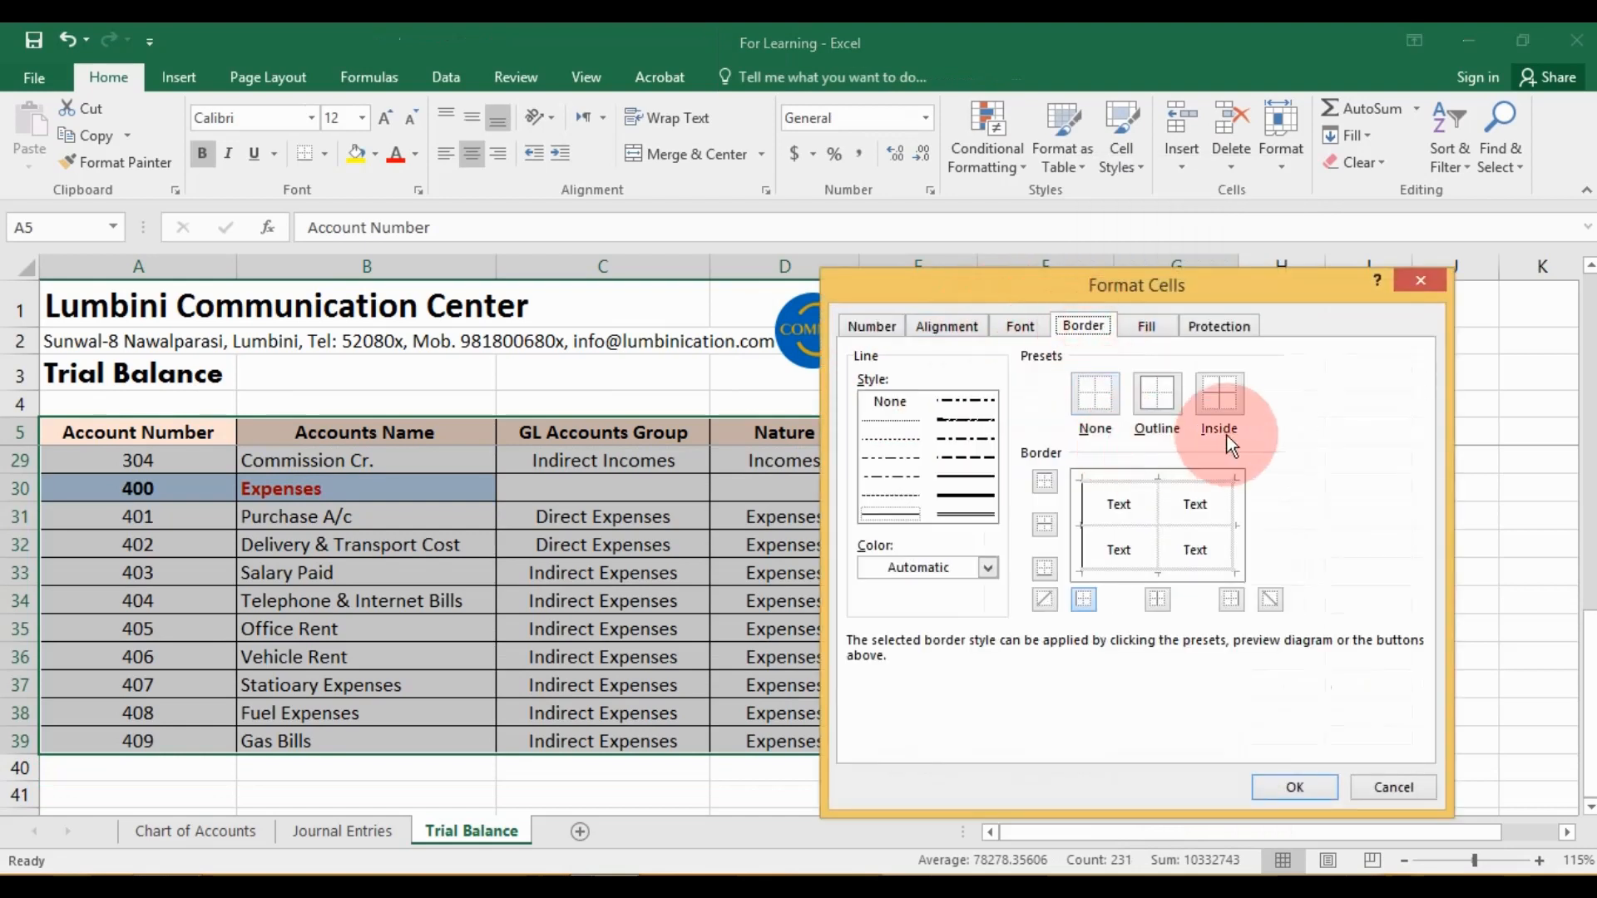
click(984, 494)
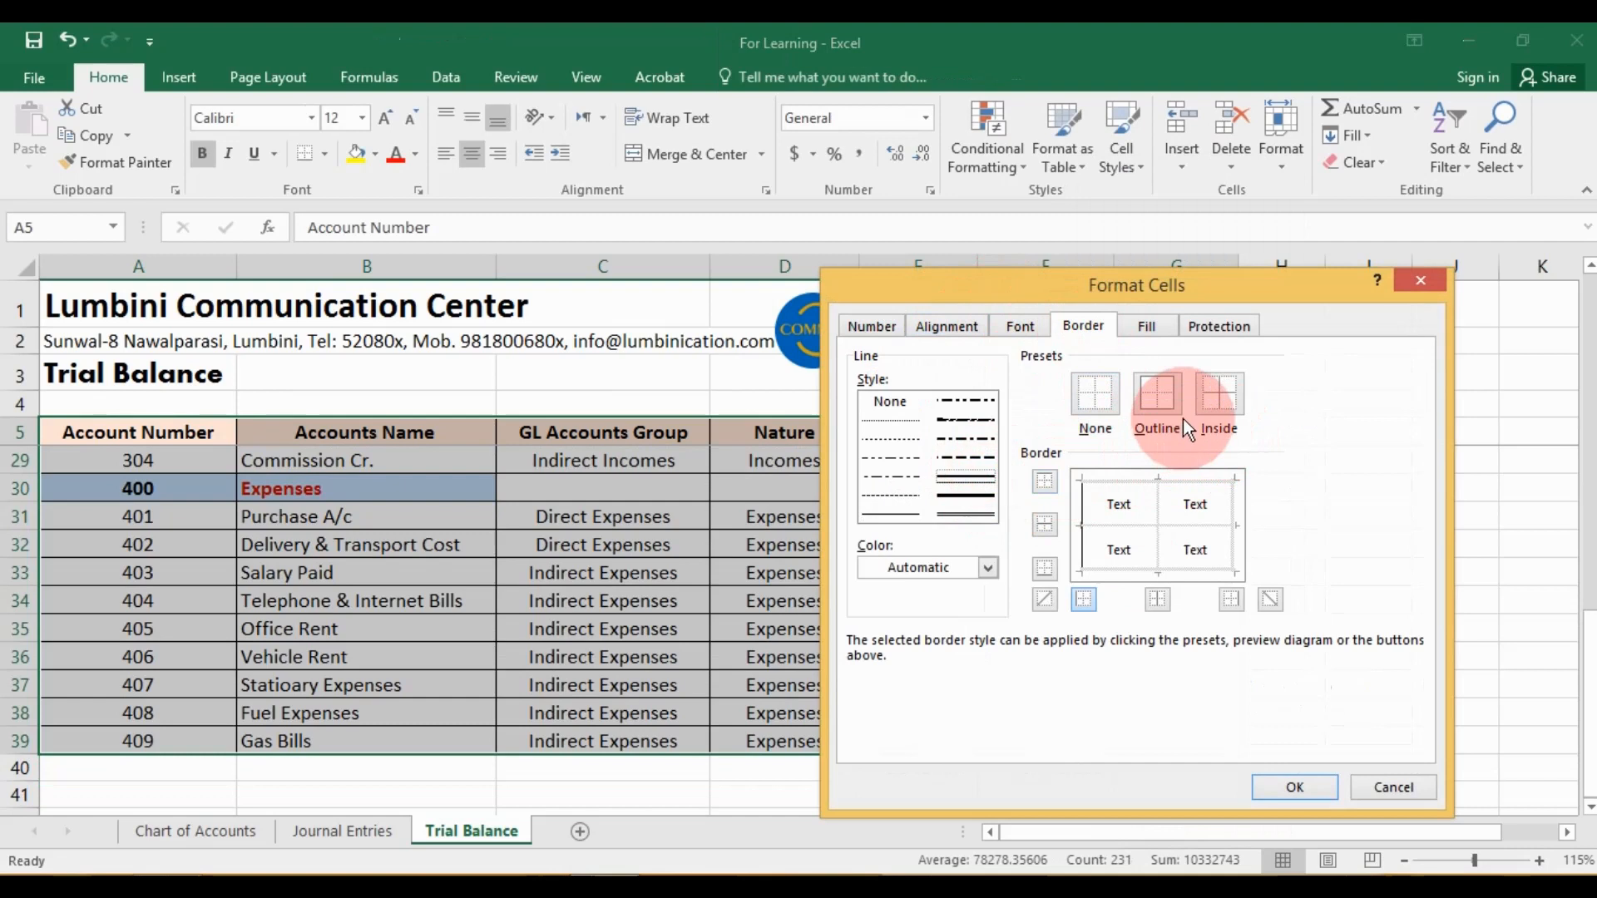
click(1157, 392)
click(890, 510)
click(1216, 394)
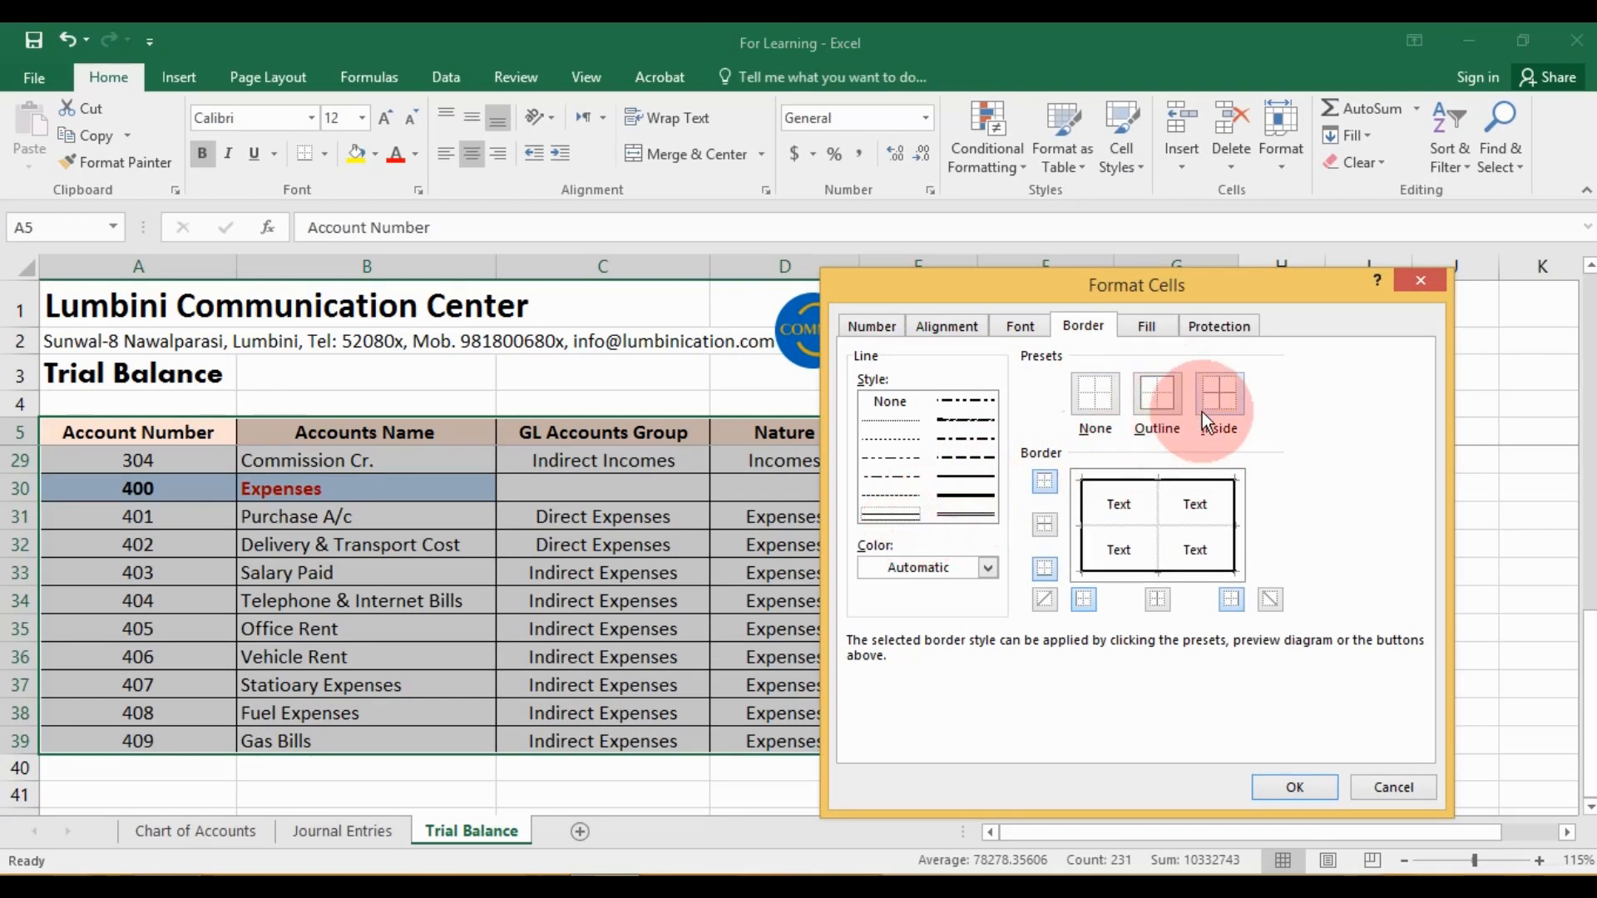
click(1322, 781)
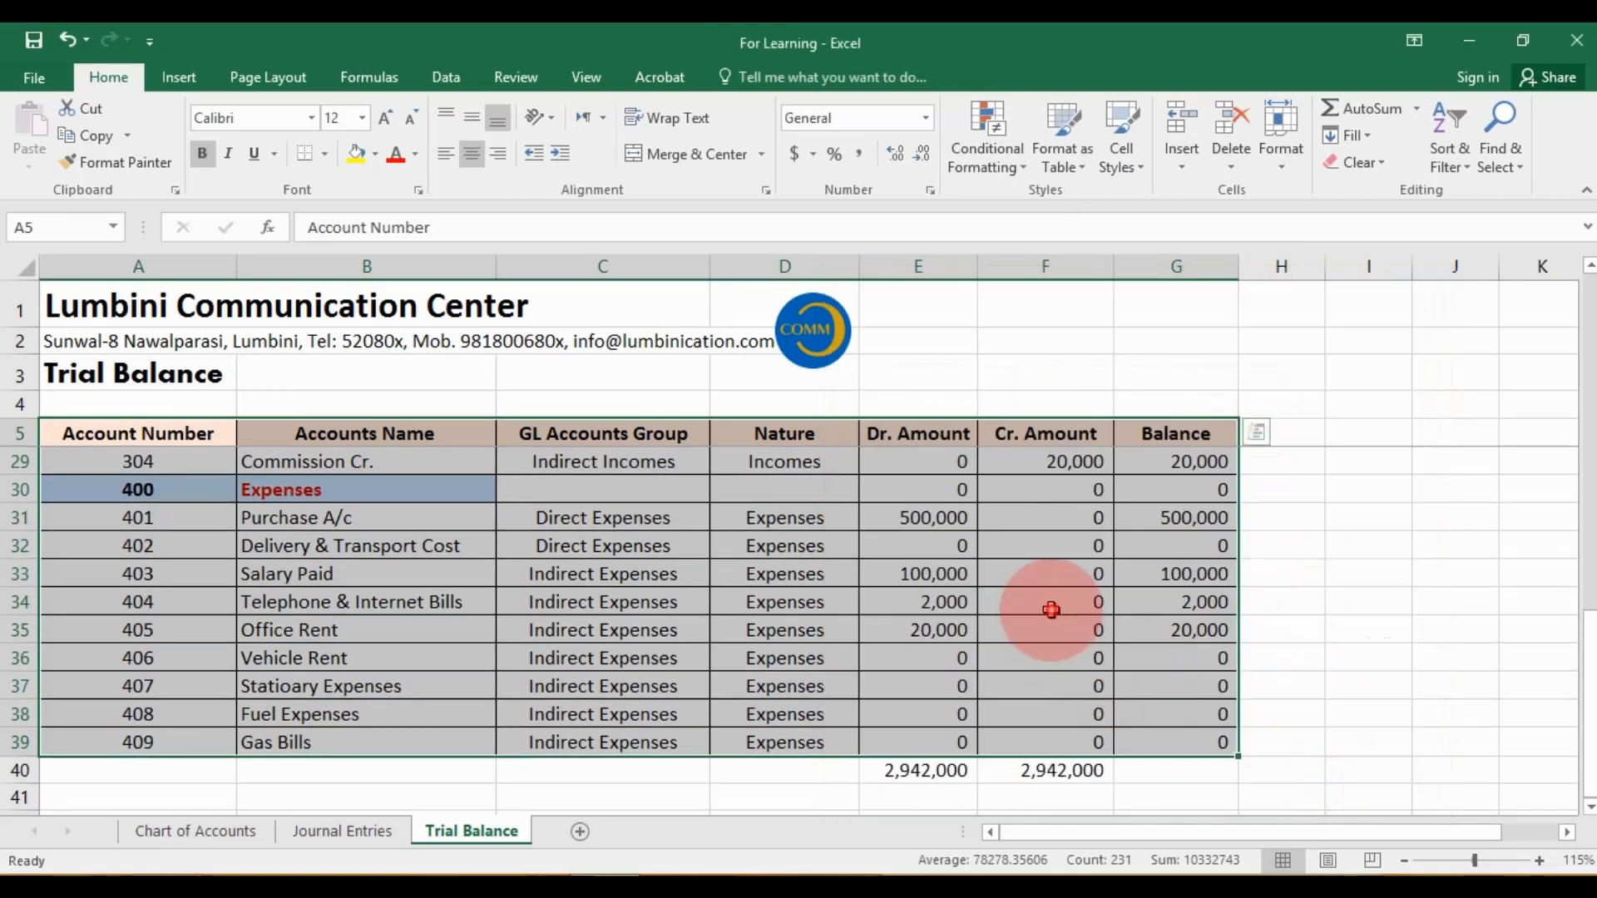
click(1047, 602)
scroll(1046, 607, up, 8)
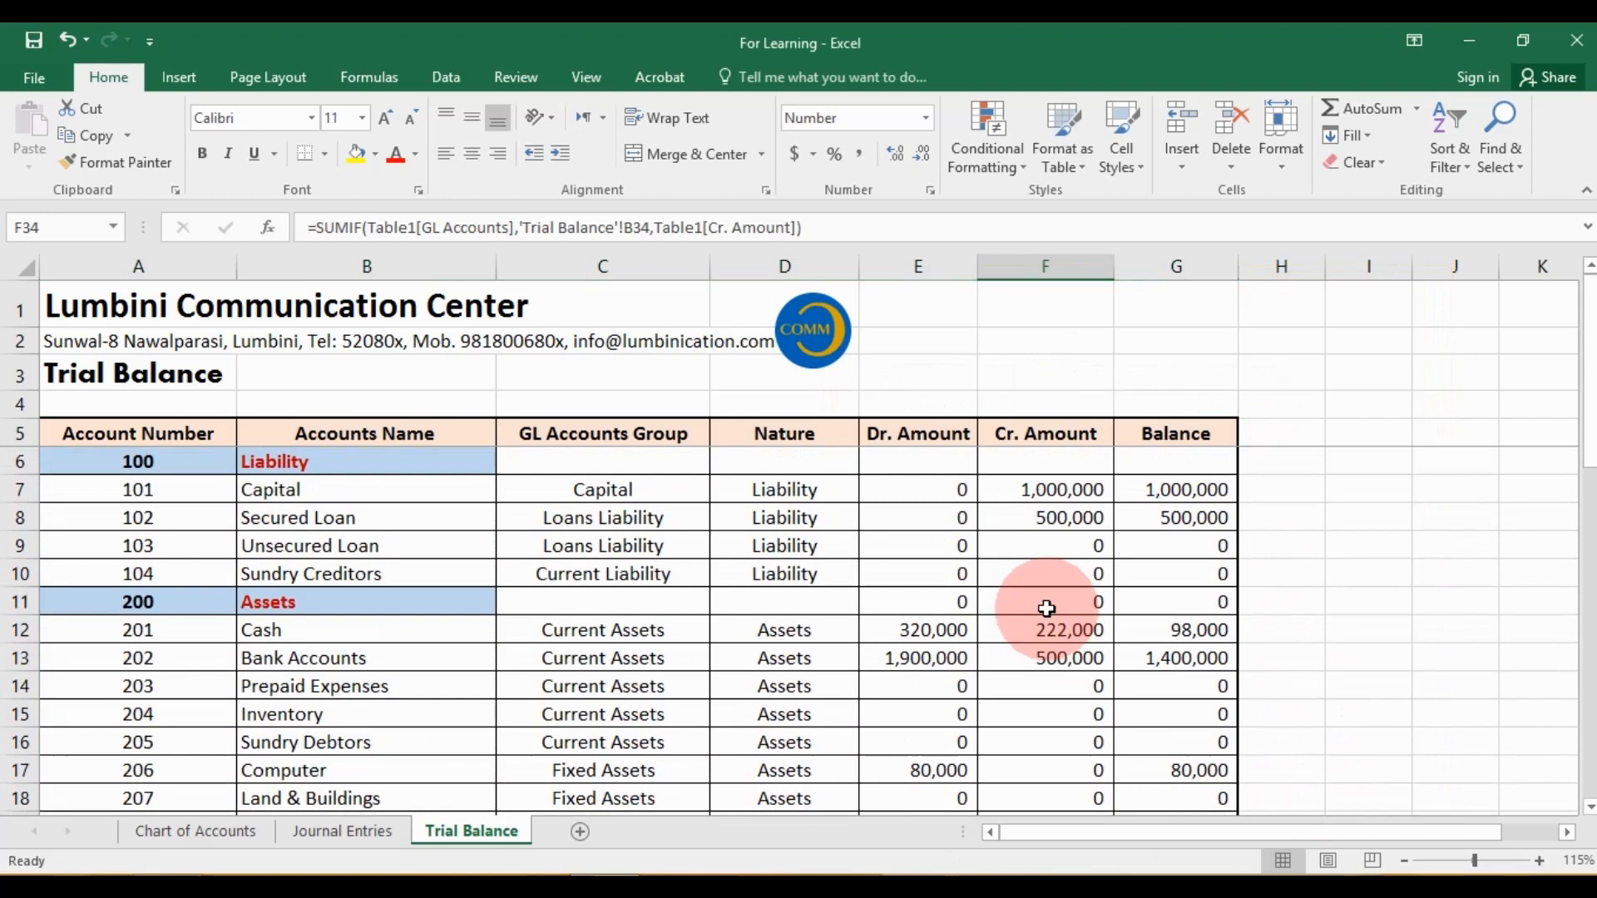
Try hiding the Account Number column, and undo the hiding
click(167, 464)
click(158, 435)
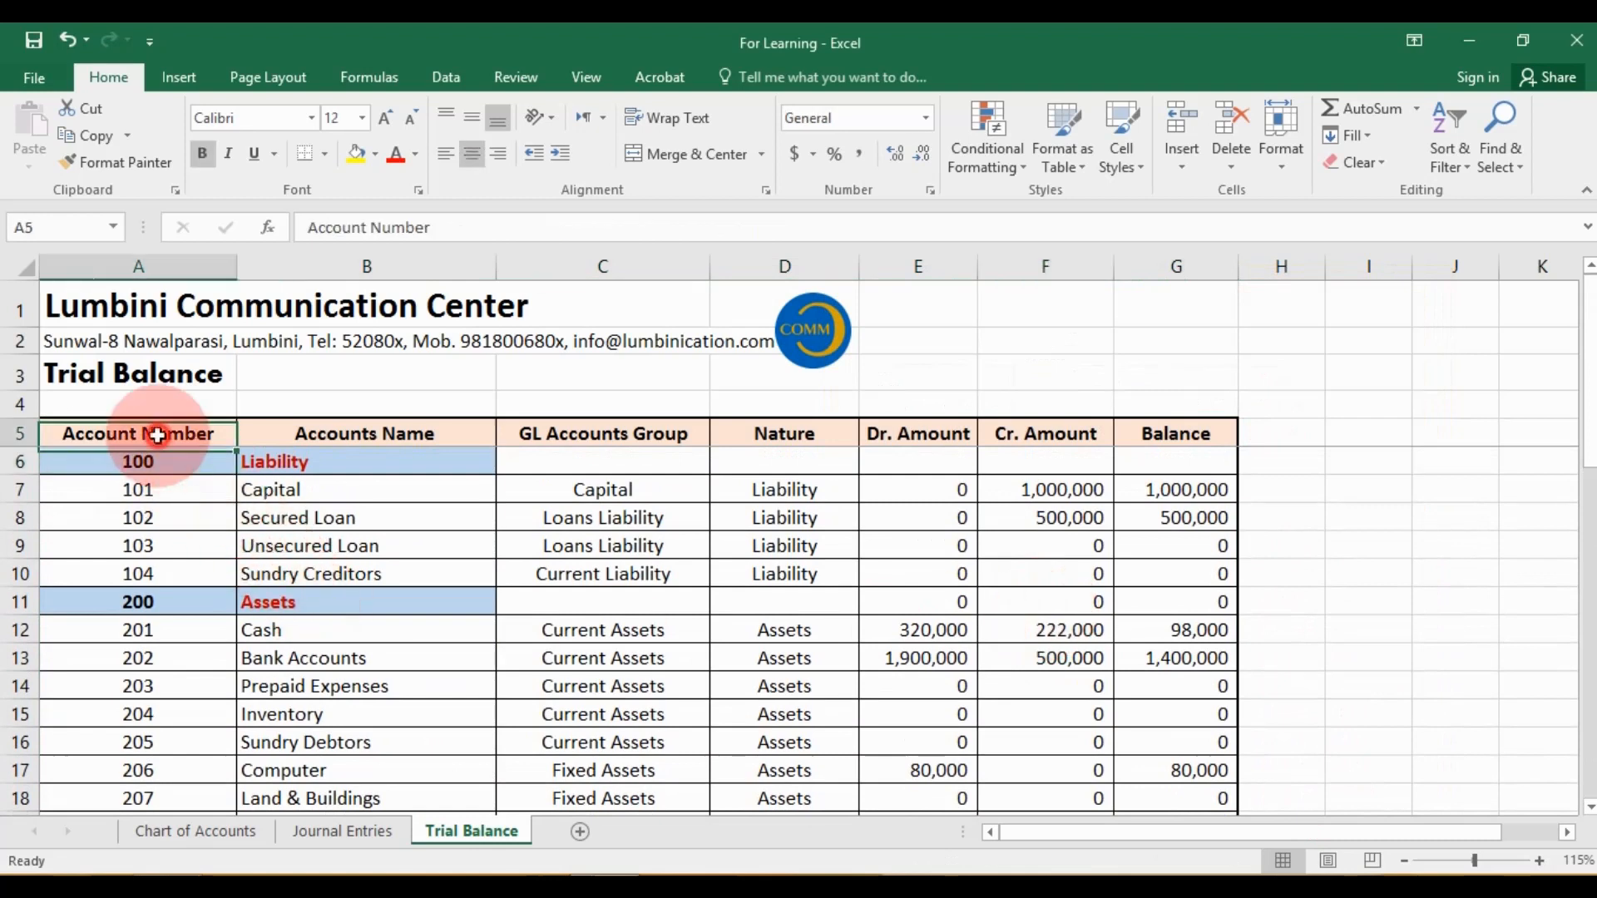
scroll(232, 483, down, 4)
scroll(178, 578, up, 4)
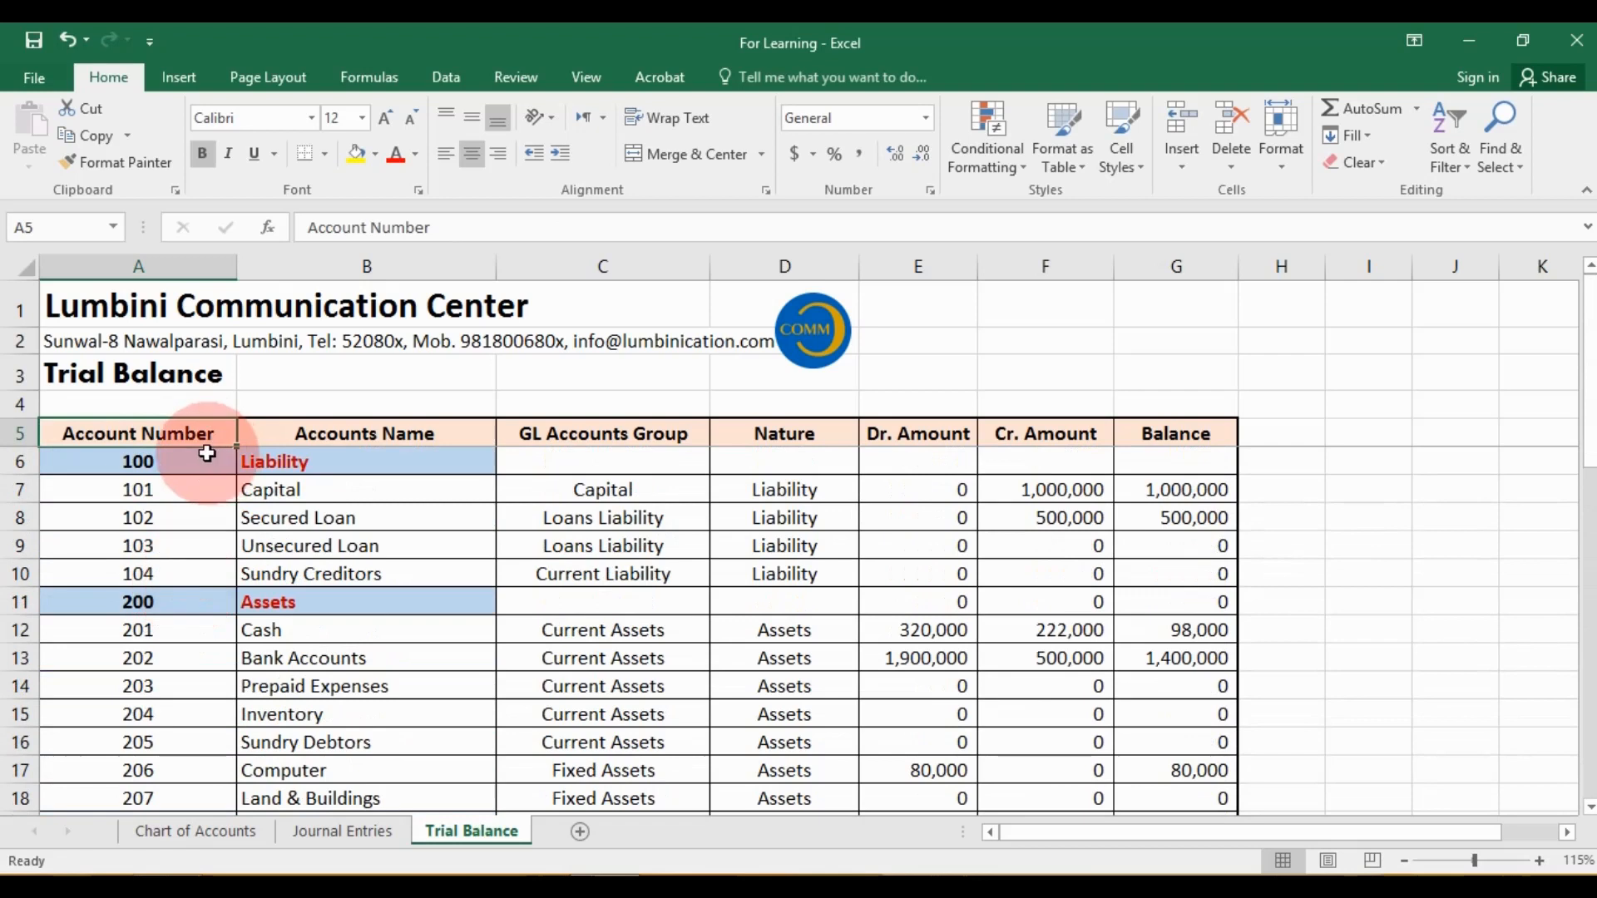
right_click(161, 253)
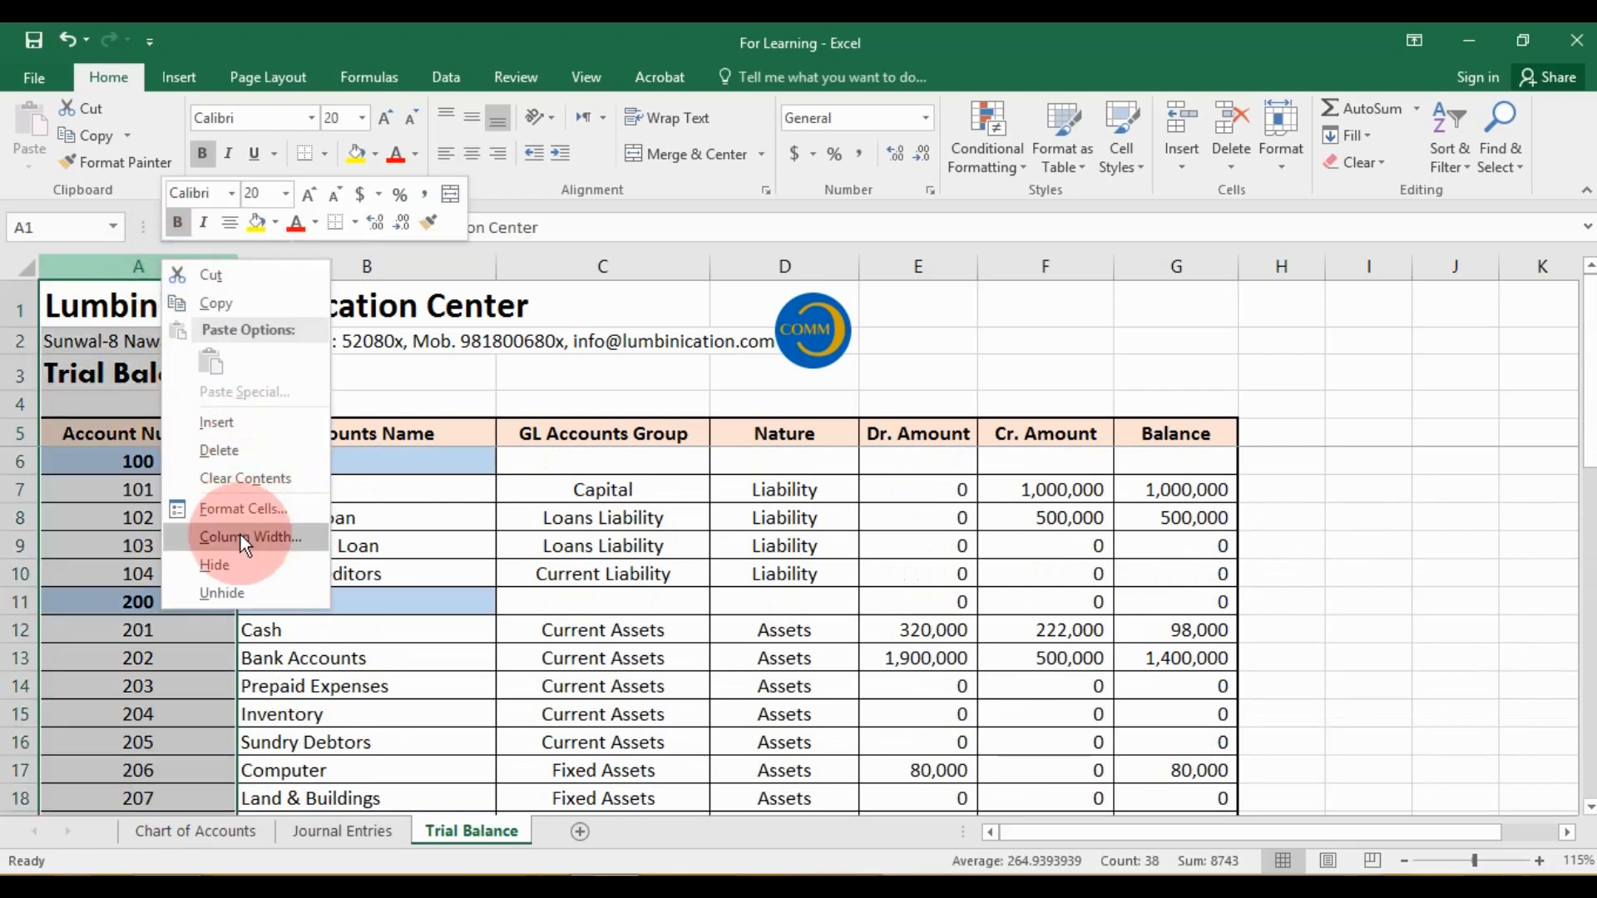
click(223, 563)
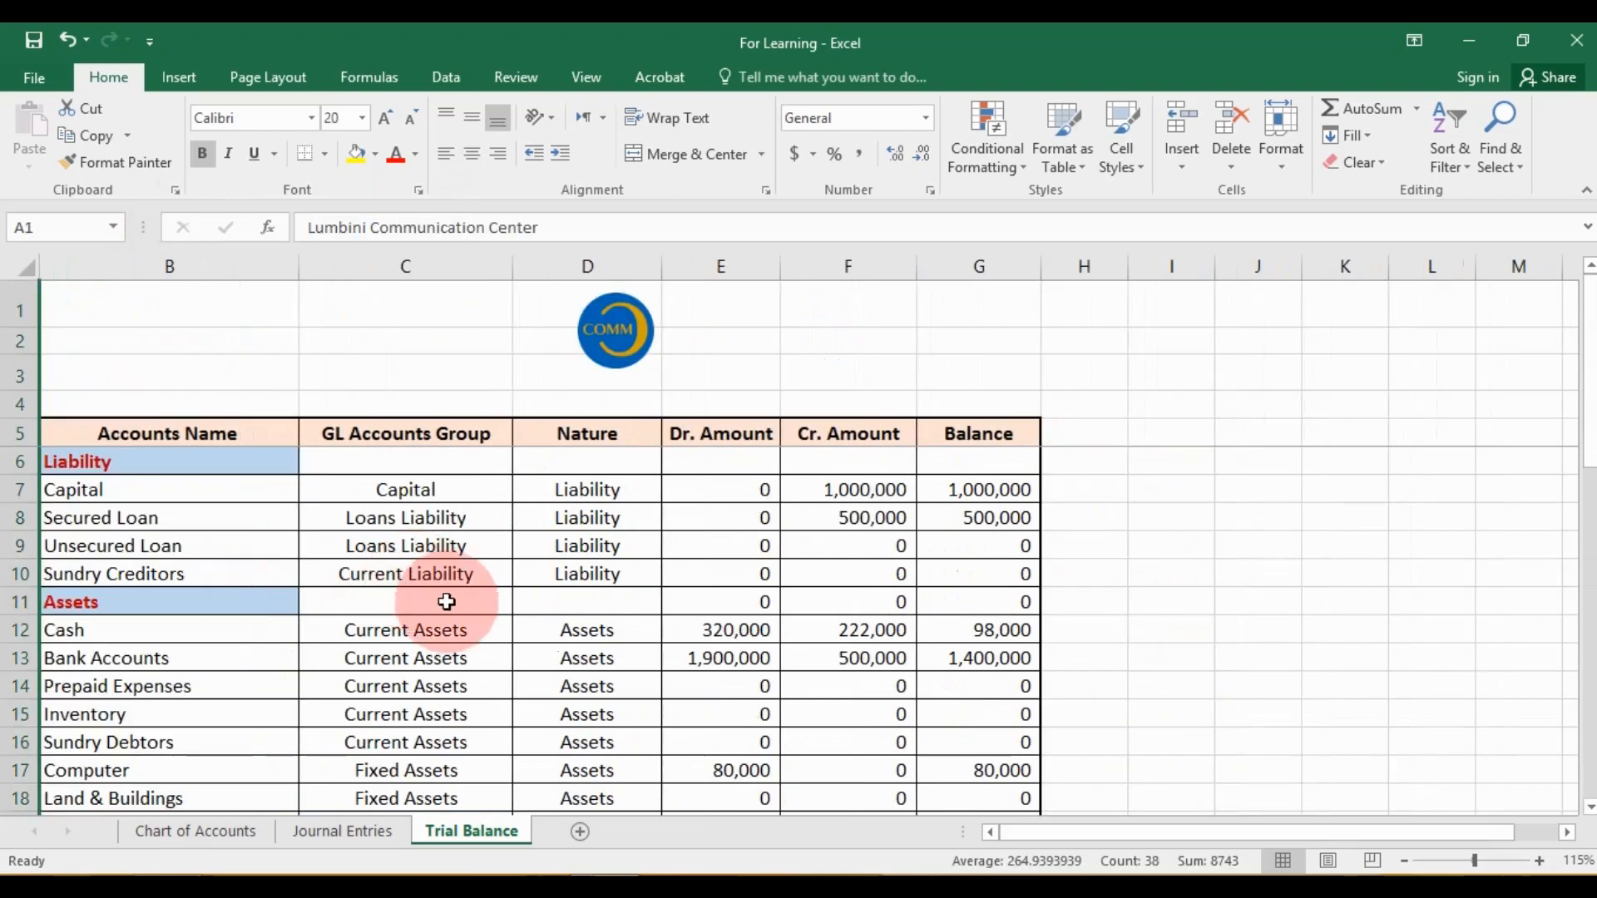
key(ctrl+z)
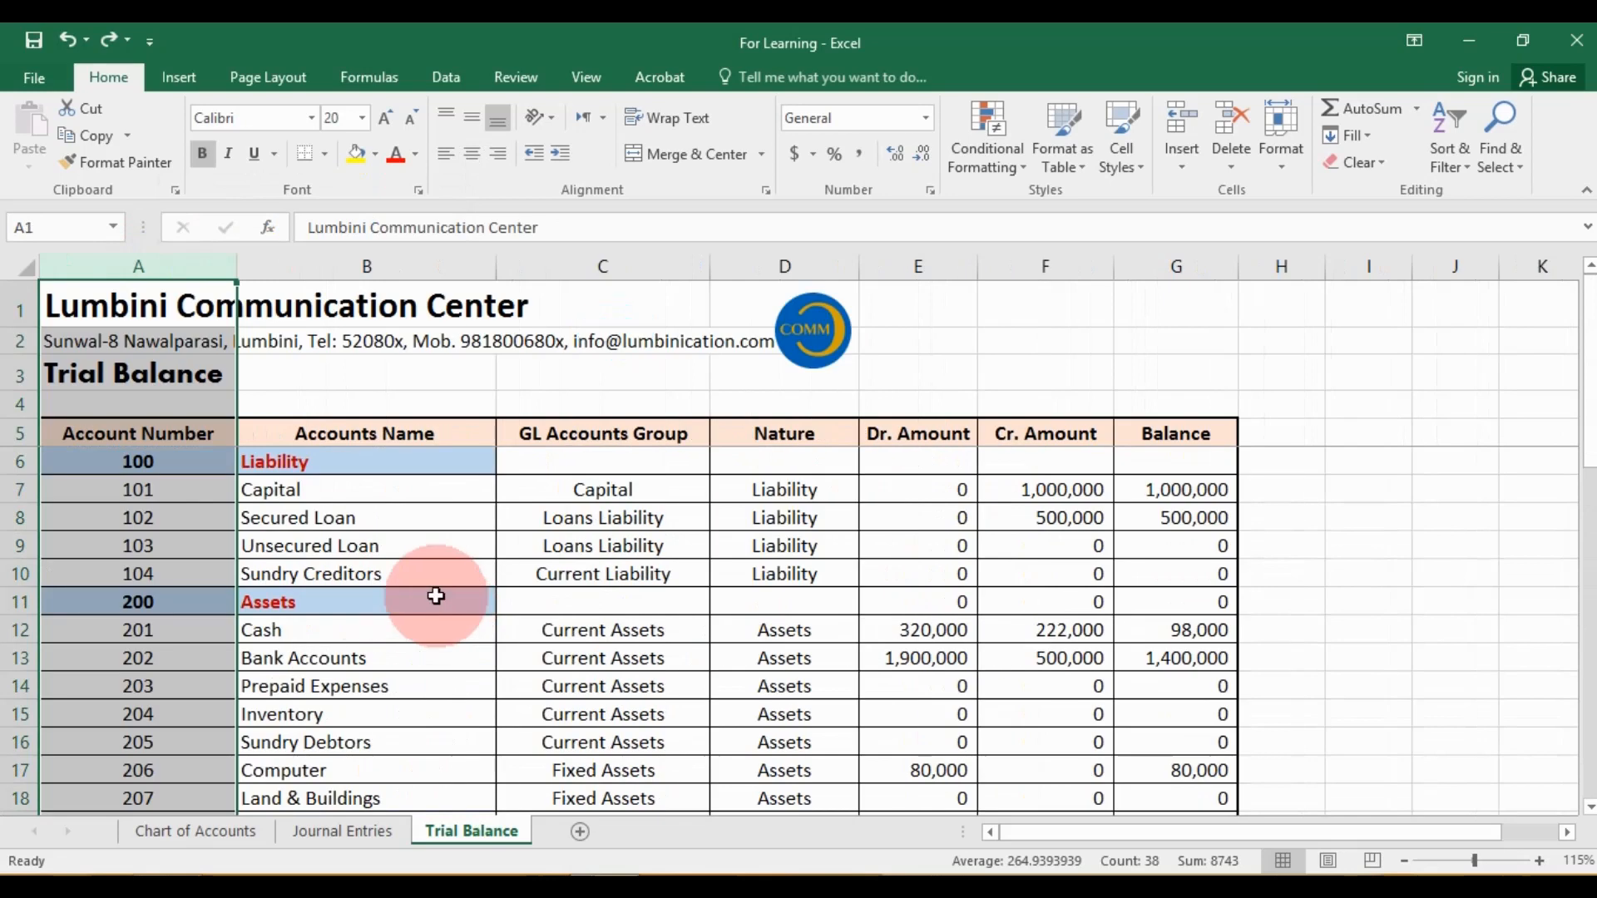
Move the company logo above the Cr. Amount and Balance columns and enlarge it slightly
drag(811, 379, 1092, 391)
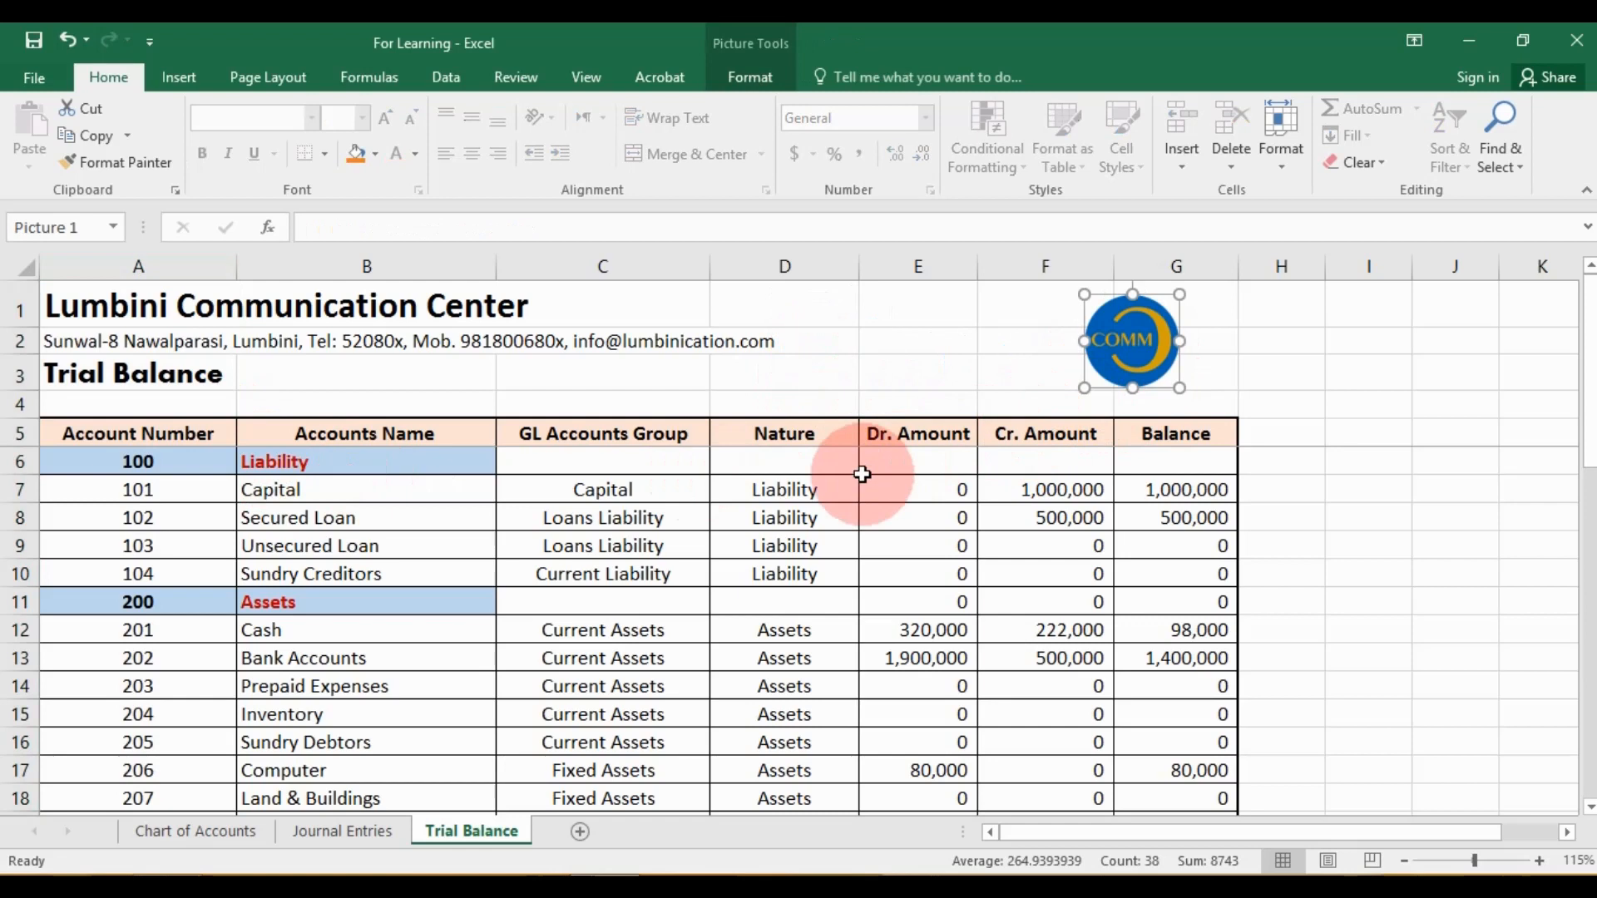
click(657, 548)
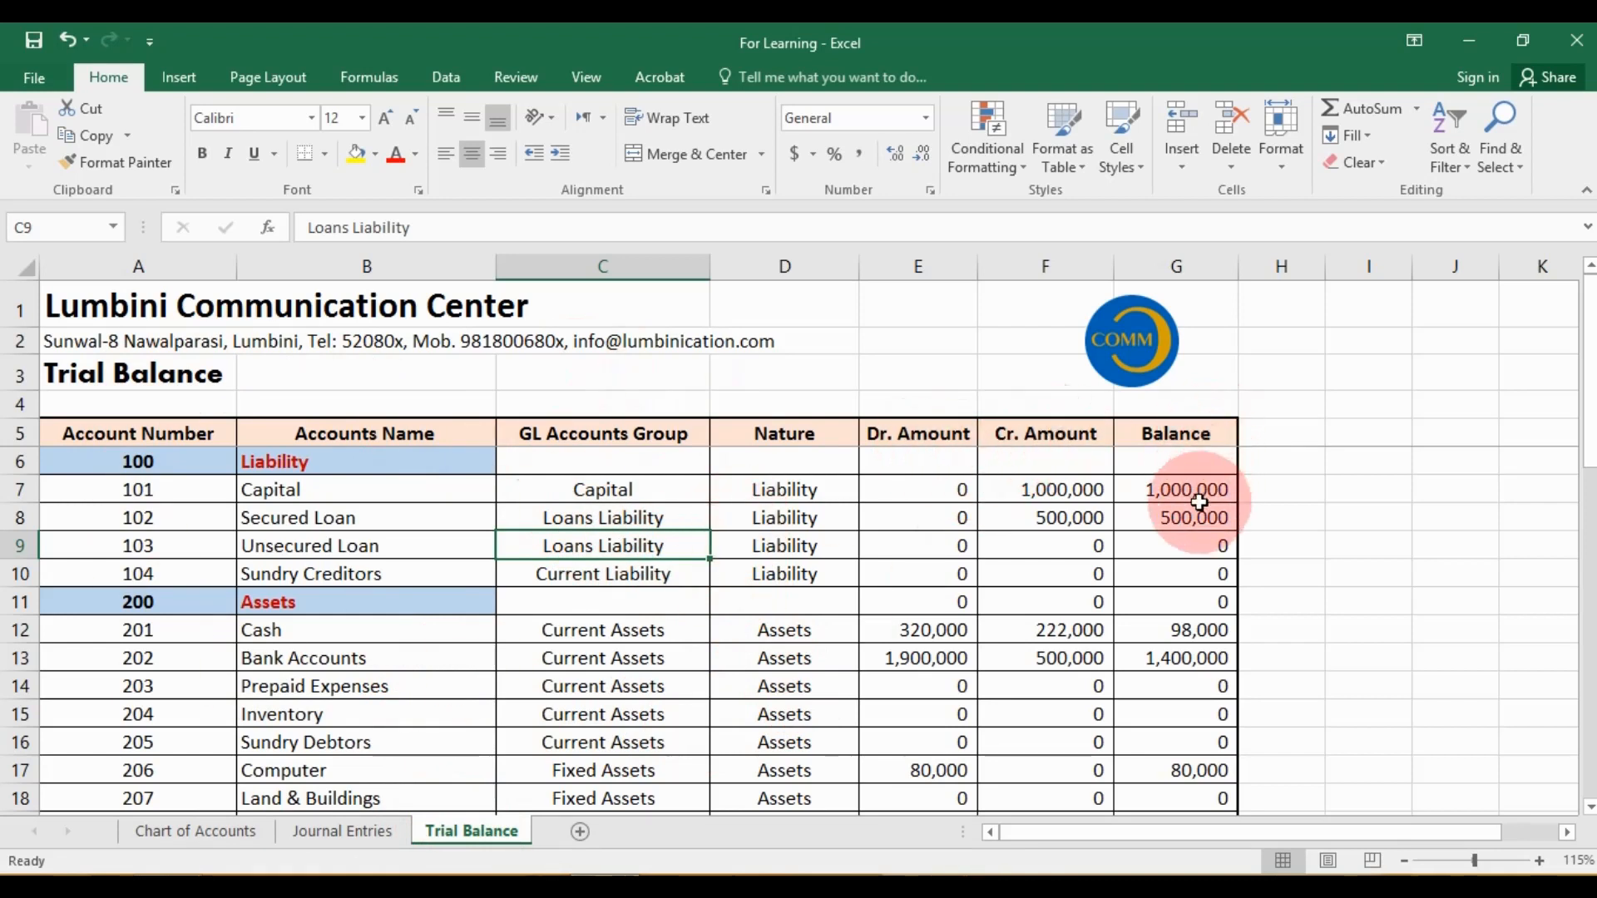
scroll(1205, 606, down, 3)
scroll(1205, 606, down, 7)
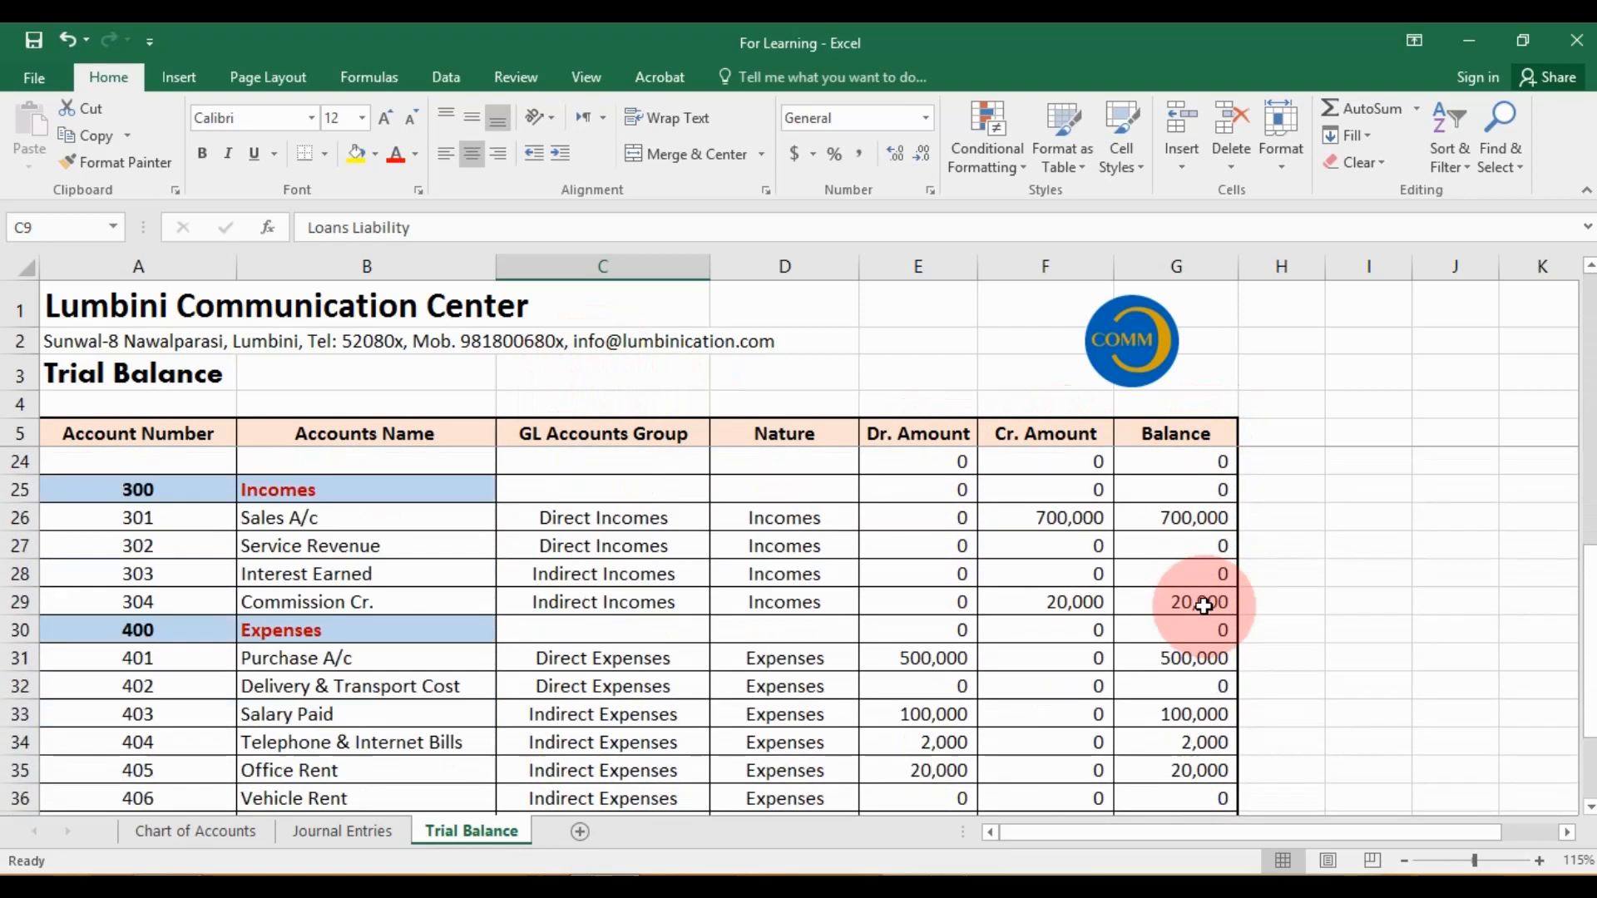
scroll(957, 597, up, 4)
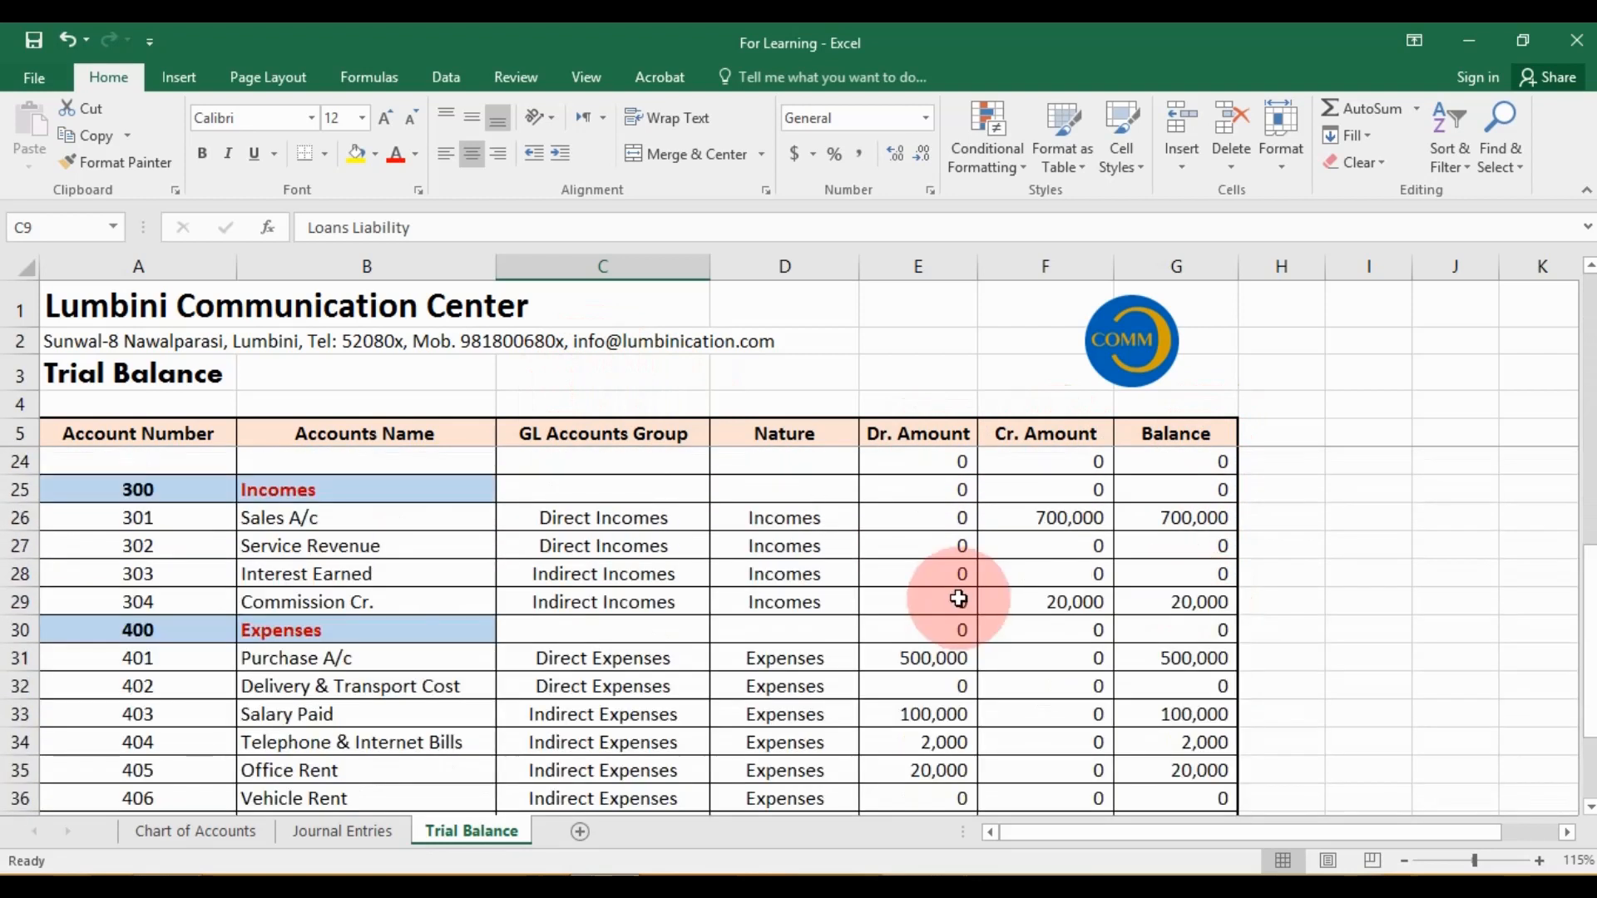